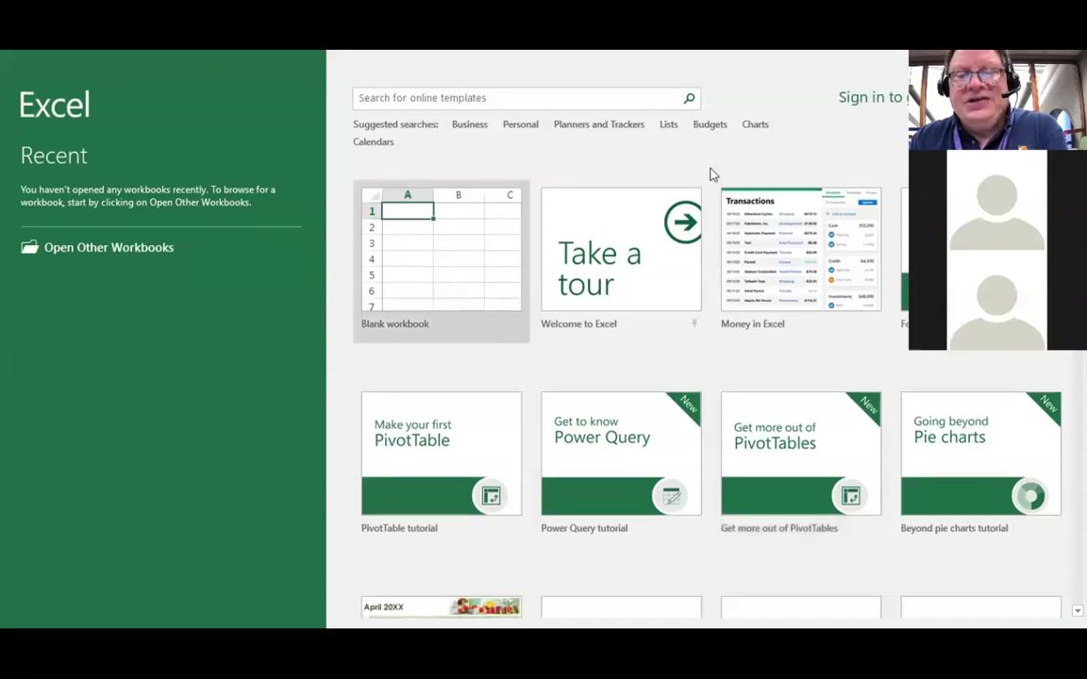
Step: Create the blank workbook Book1 from the start screen and show the Review tab
scroll(711, 173, up, 1)
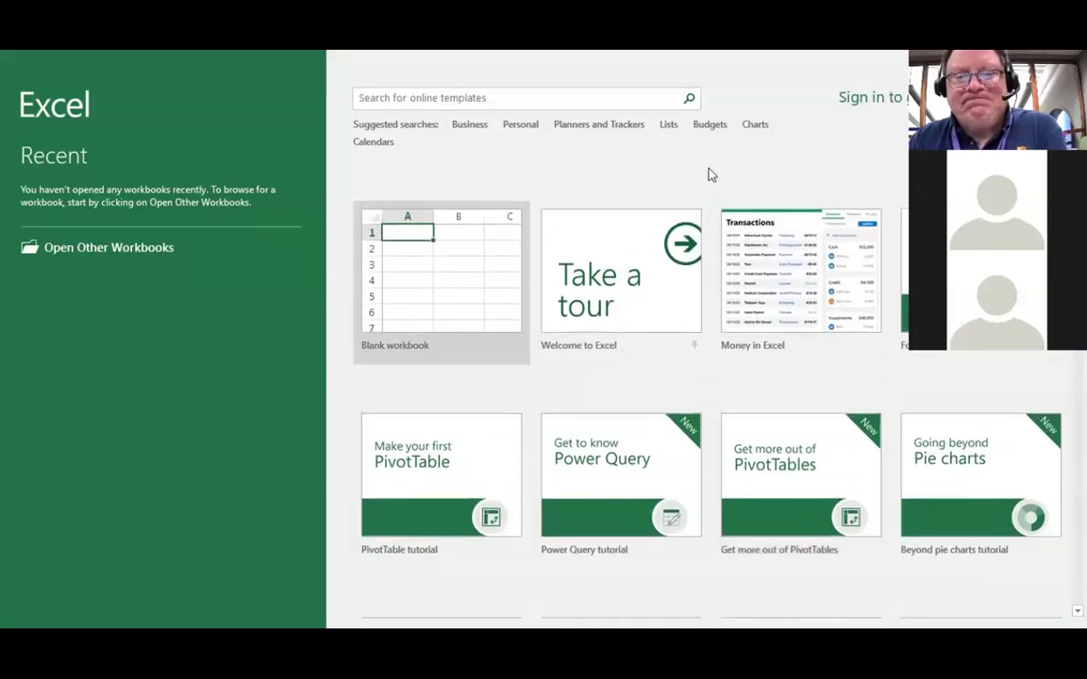
scroll(711, 174, down, 1)
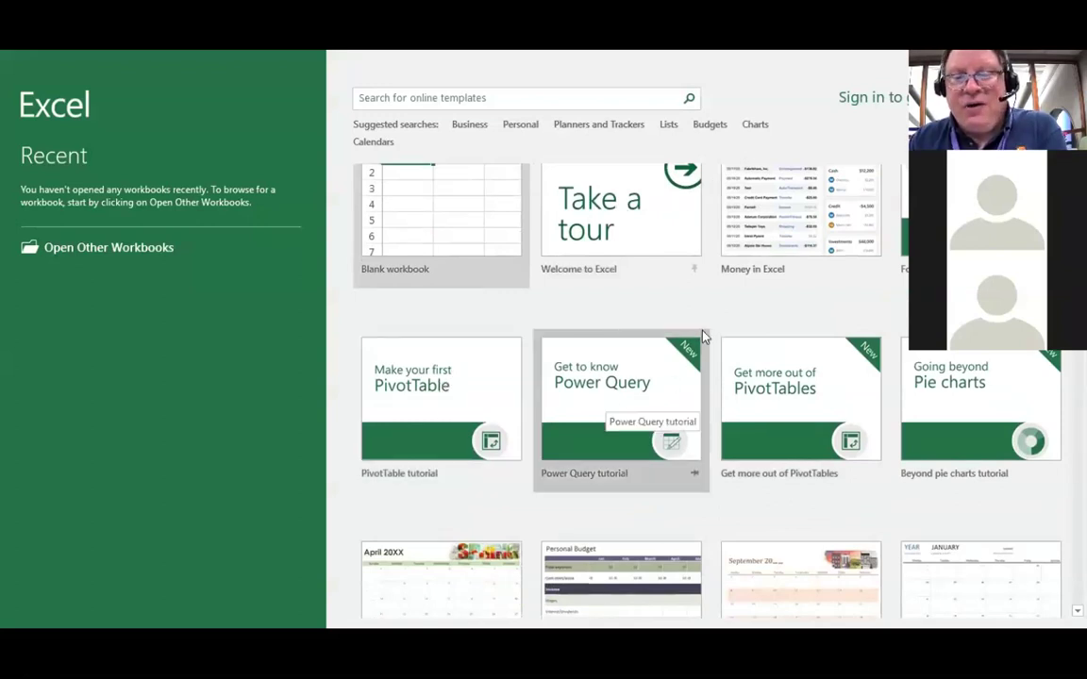
scroll(710, 333, down, 1)
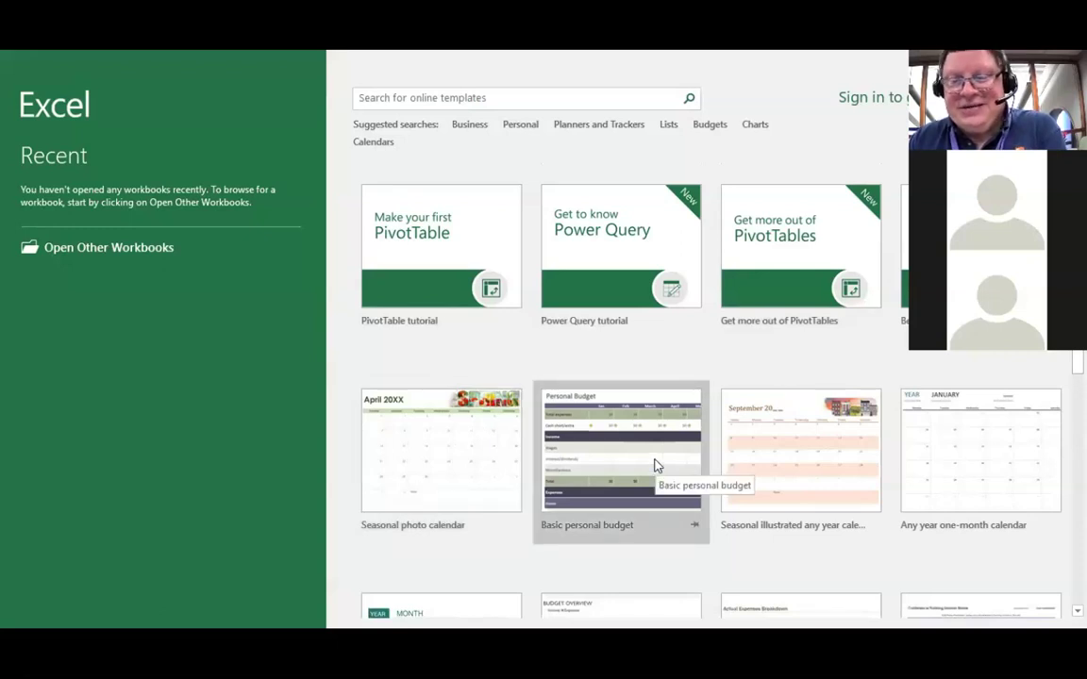
scroll(655, 464, down, 3)
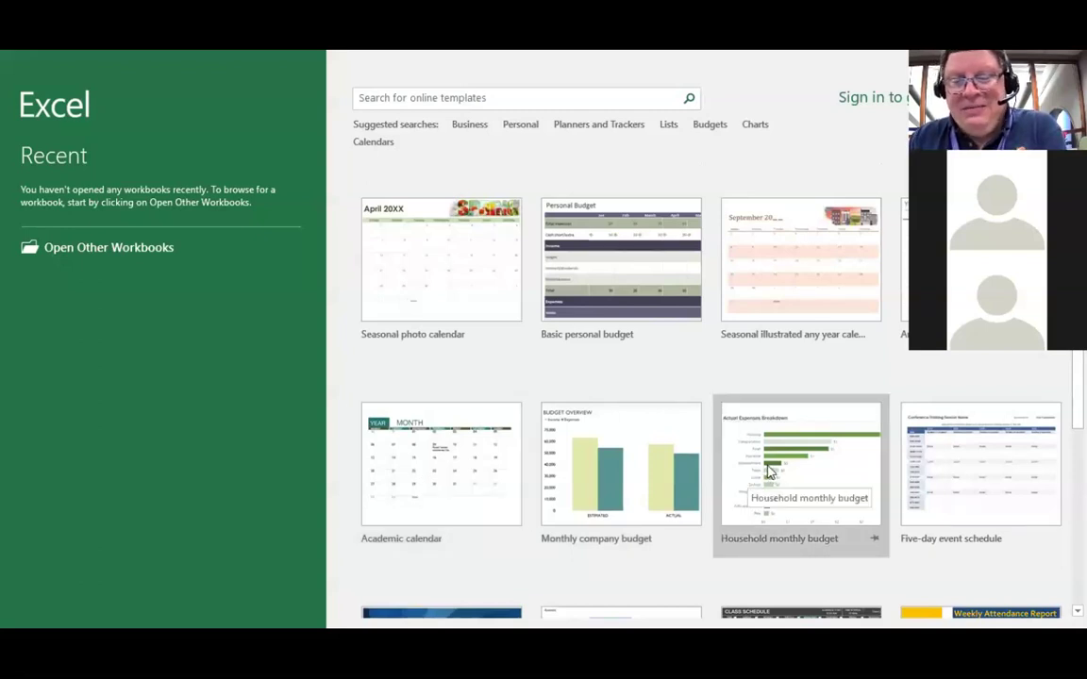
scroll(765, 468, down, 1)
scroll(770, 469, up, 3)
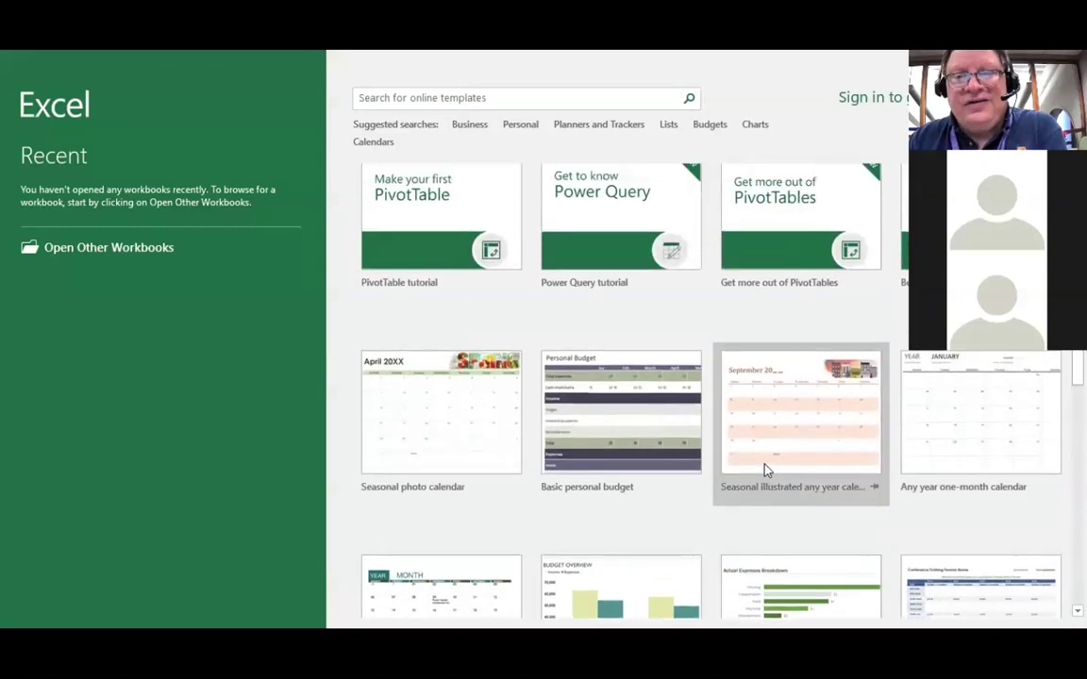
scroll(765, 469, up, 3)
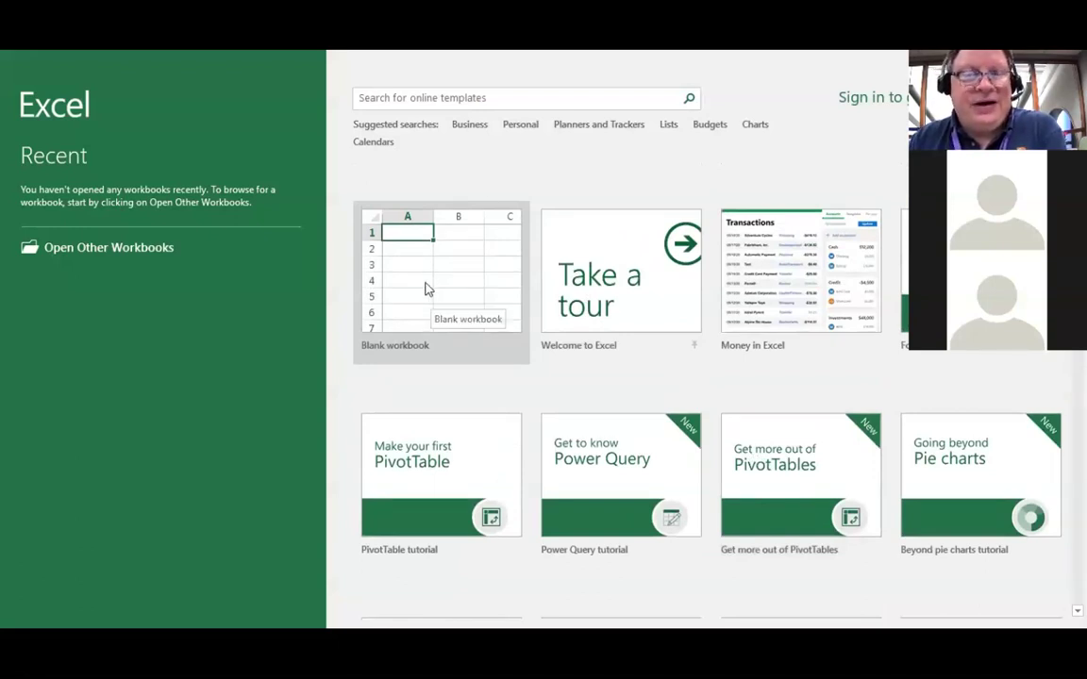
click(425, 289)
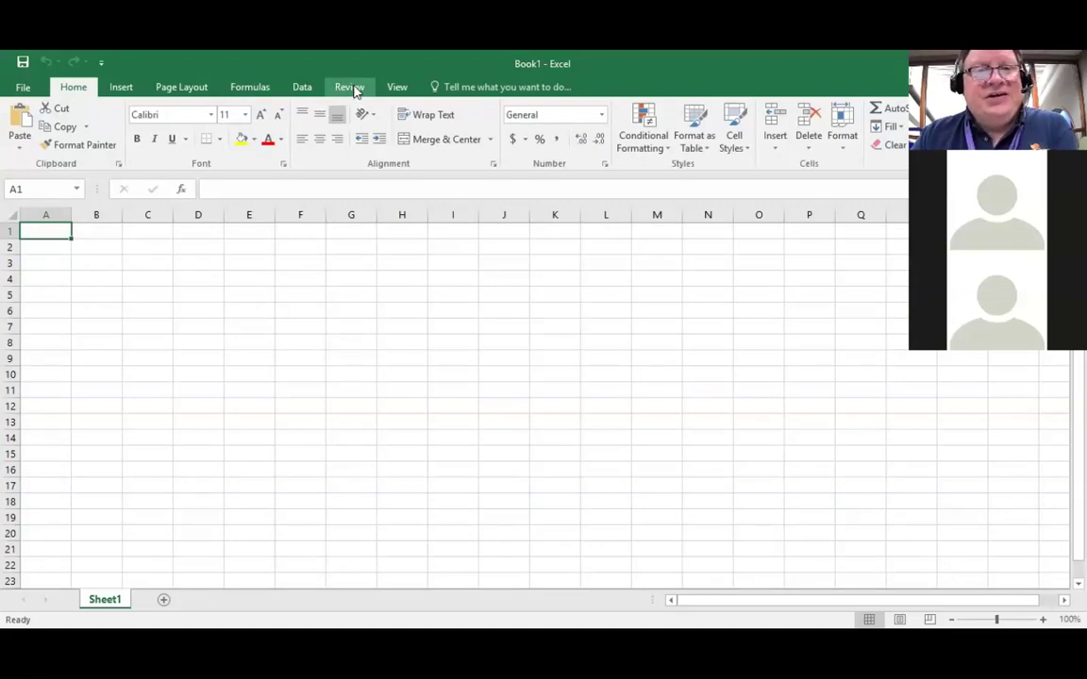
click(349, 87)
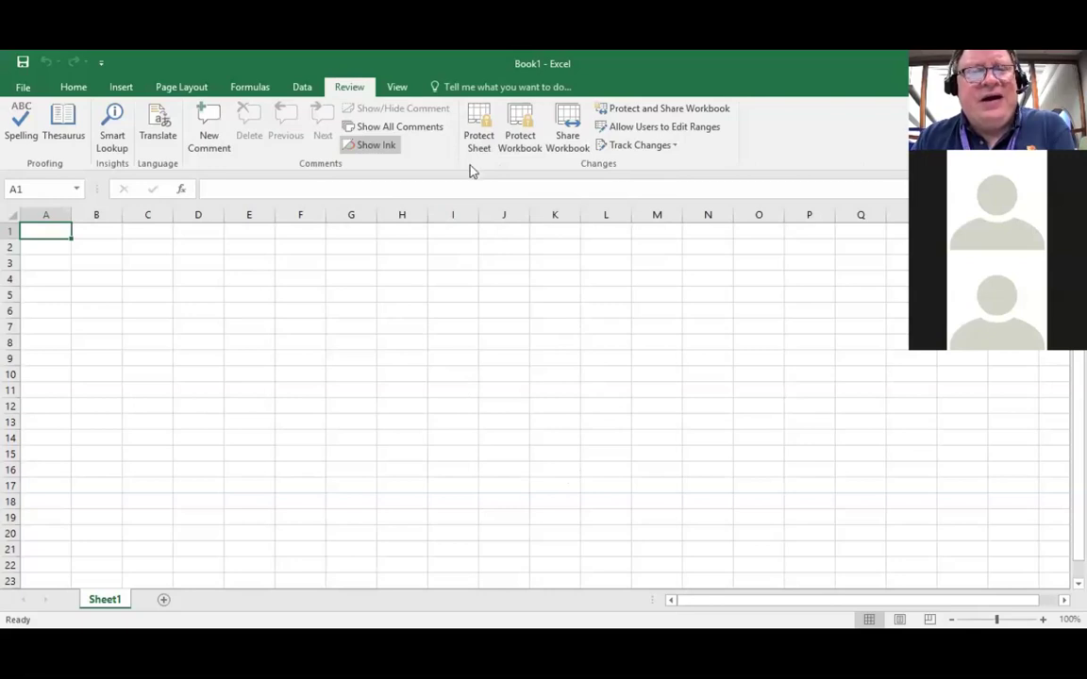
Step: Switch the ribbon through the View tab to the Formulas tab
click(397, 88)
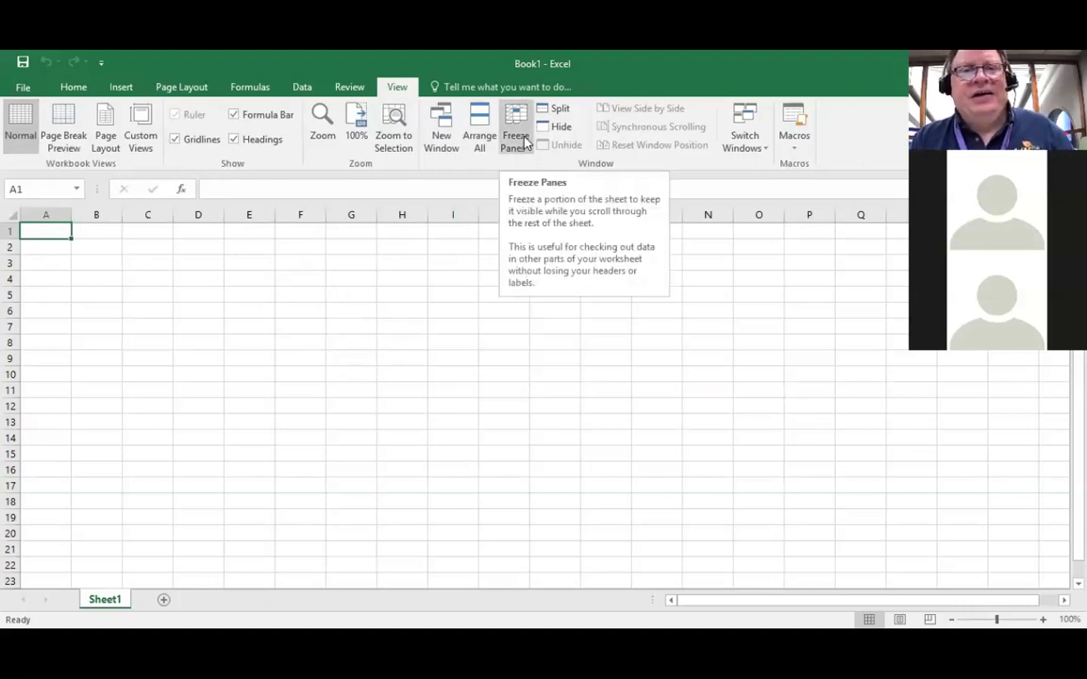
click(249, 89)
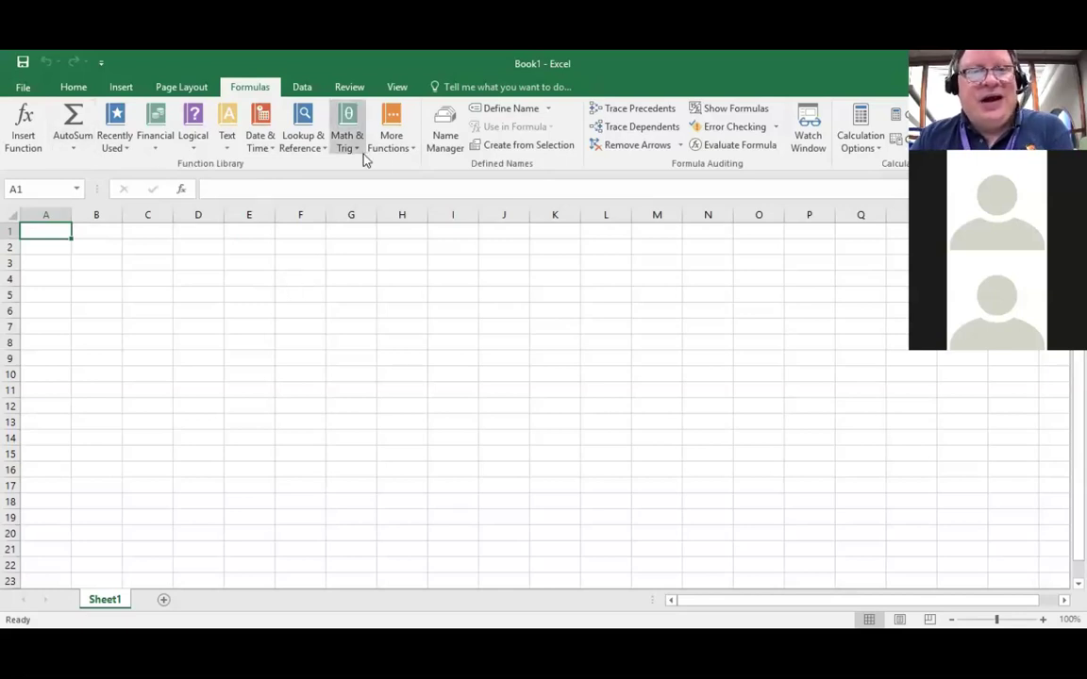
Step: Go back to the Home tab and show the list of border styles
click(74, 87)
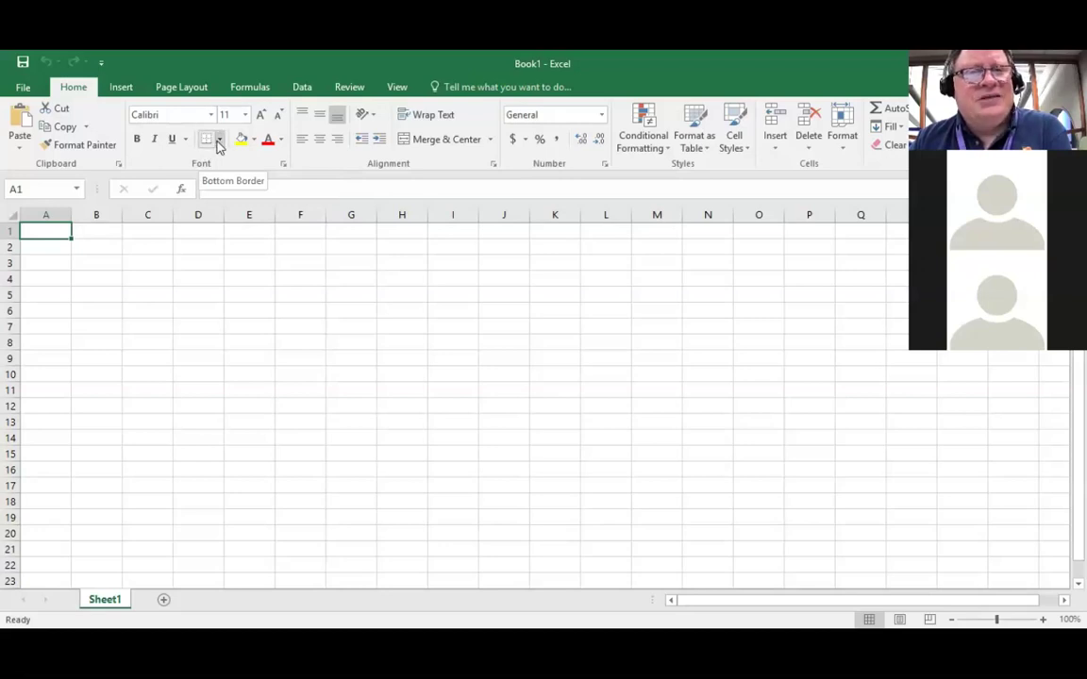
click(218, 140)
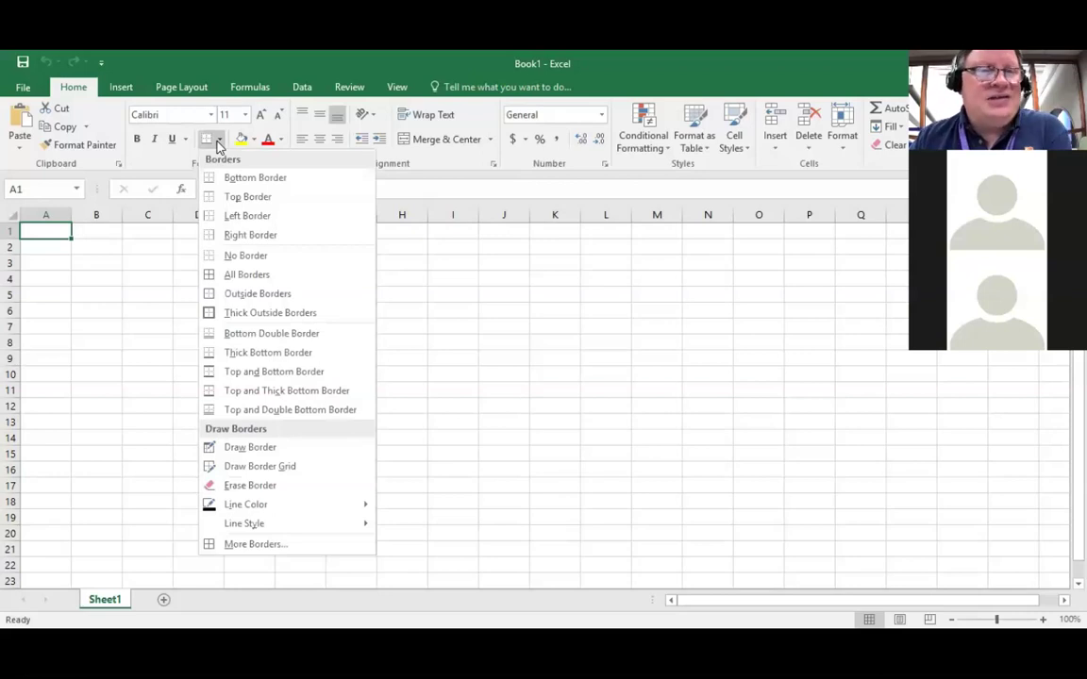
click(218, 142)
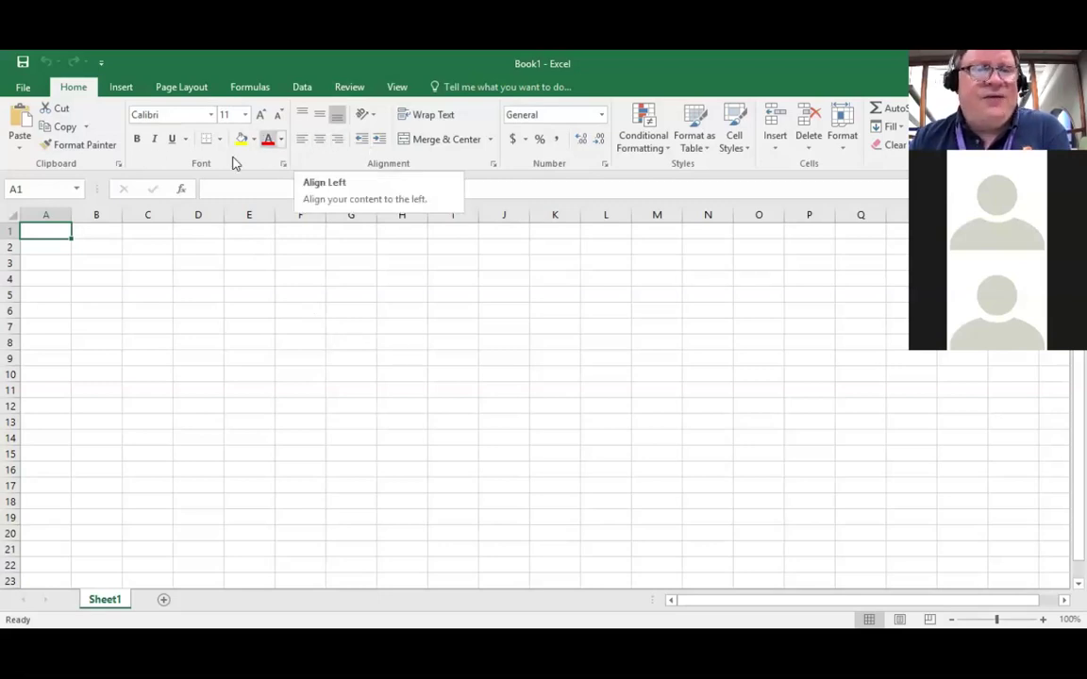
click(284, 164)
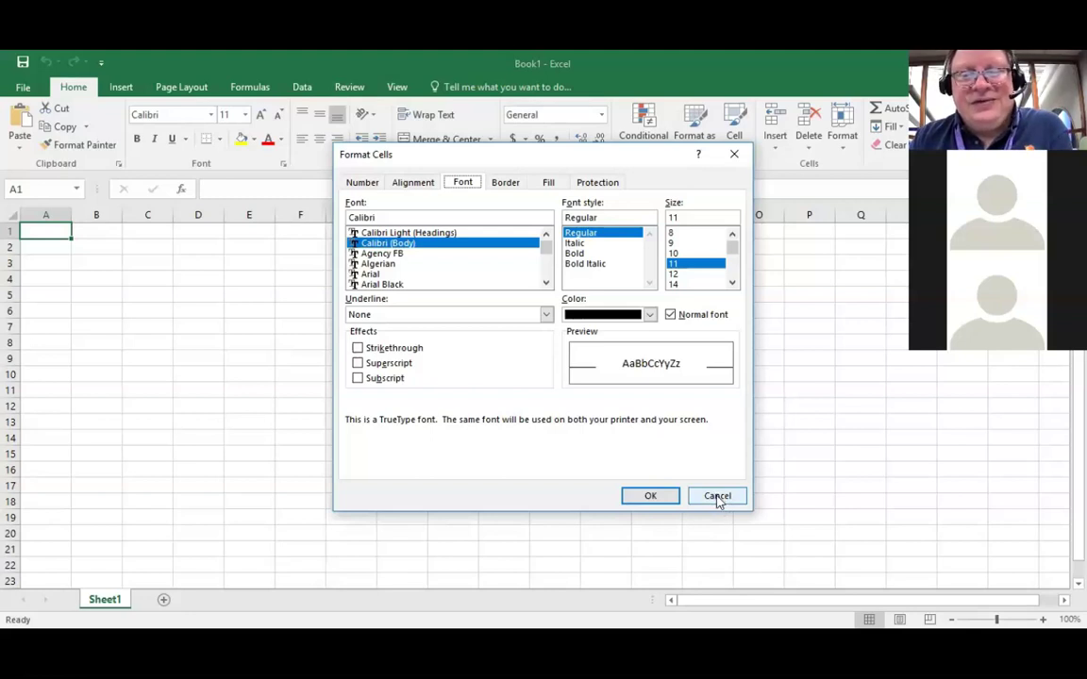
click(717, 497)
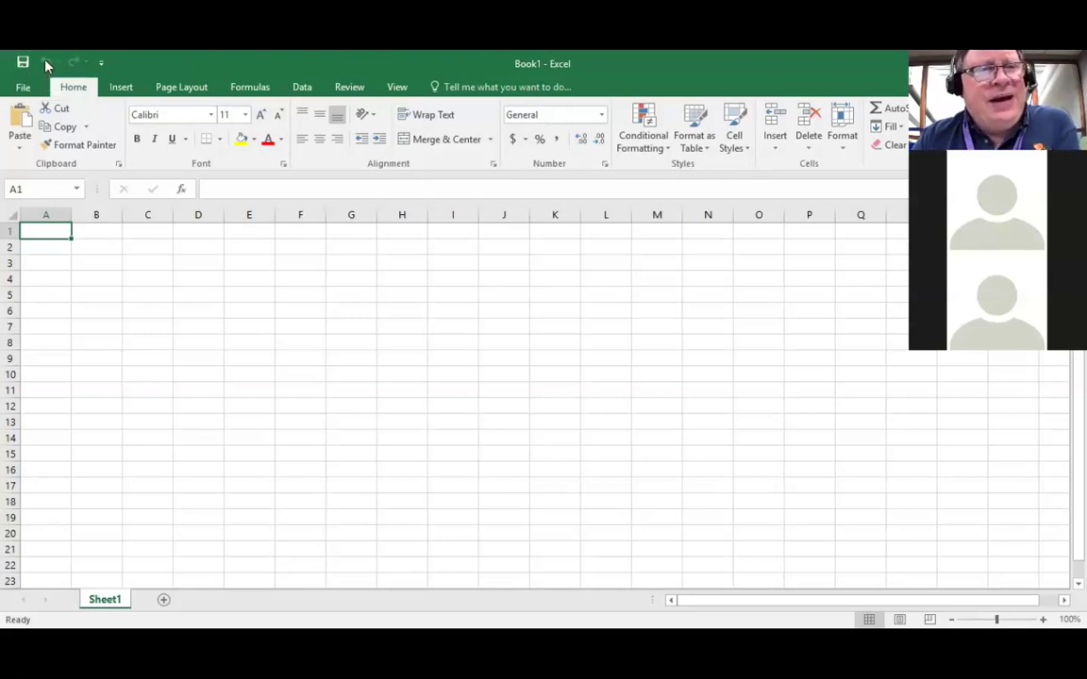
click(103, 62)
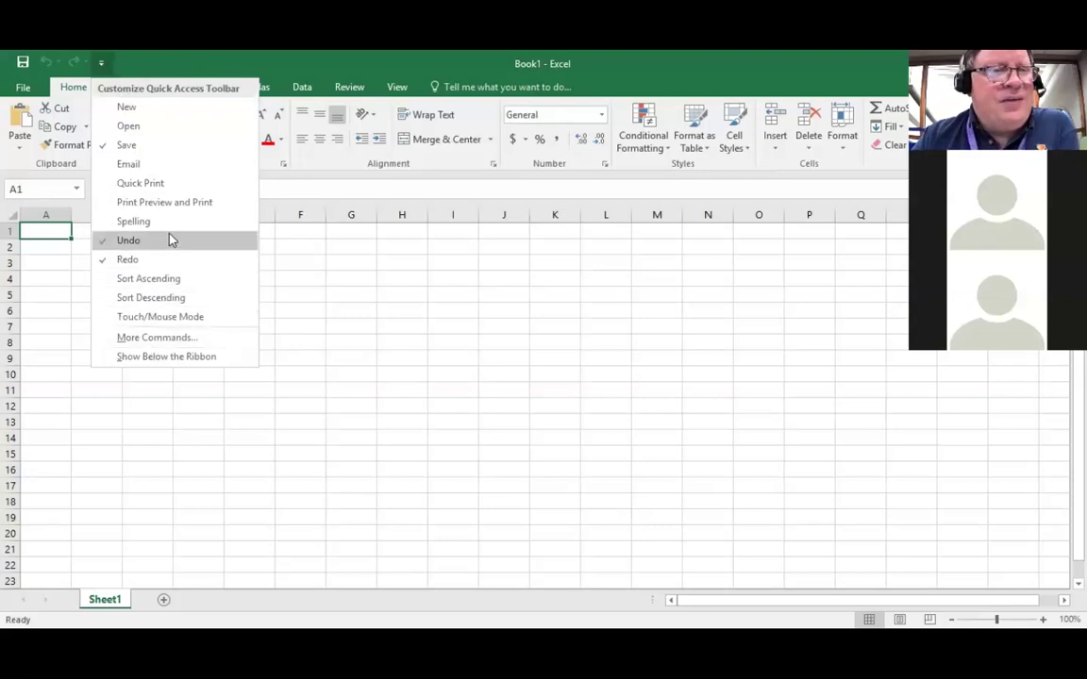
click(146, 186)
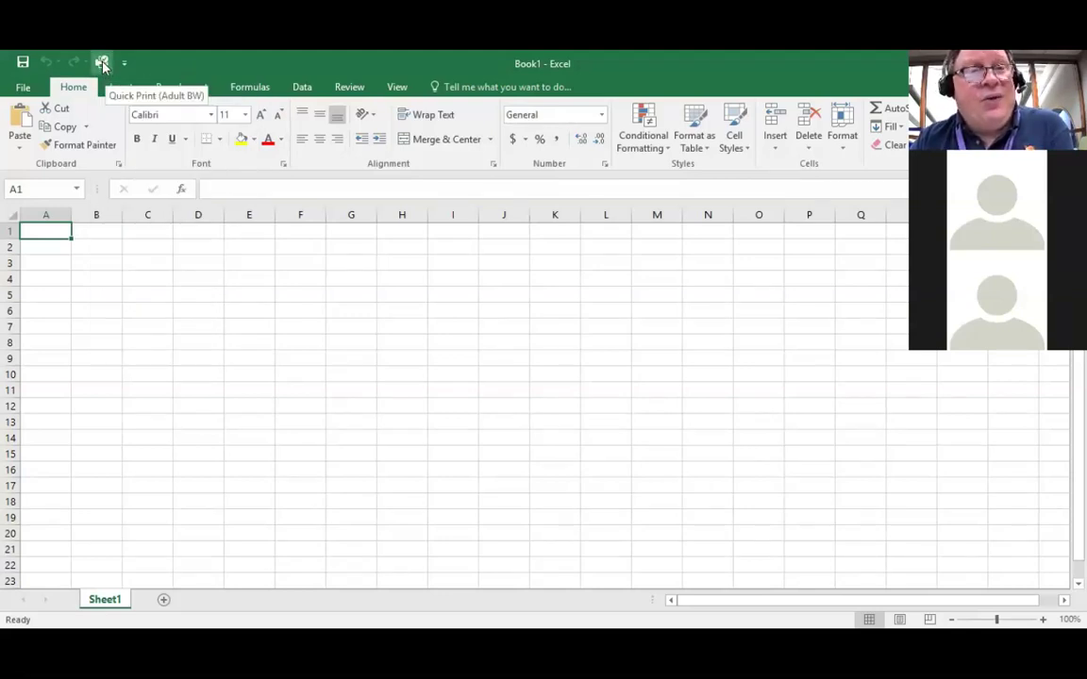
click(124, 64)
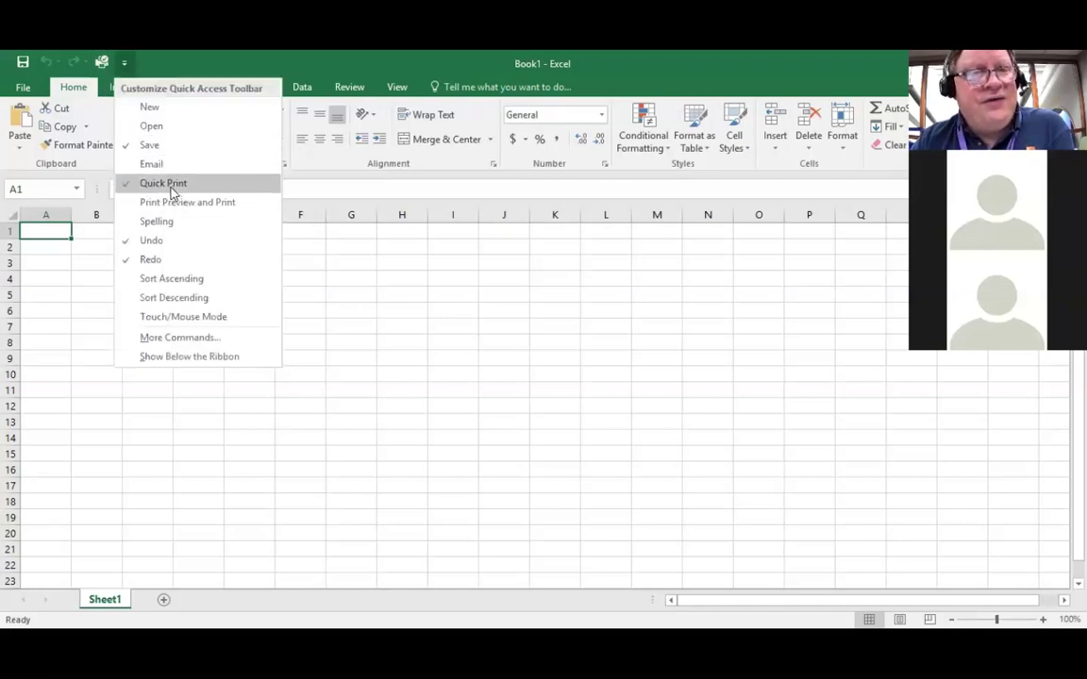
right_click(104, 62)
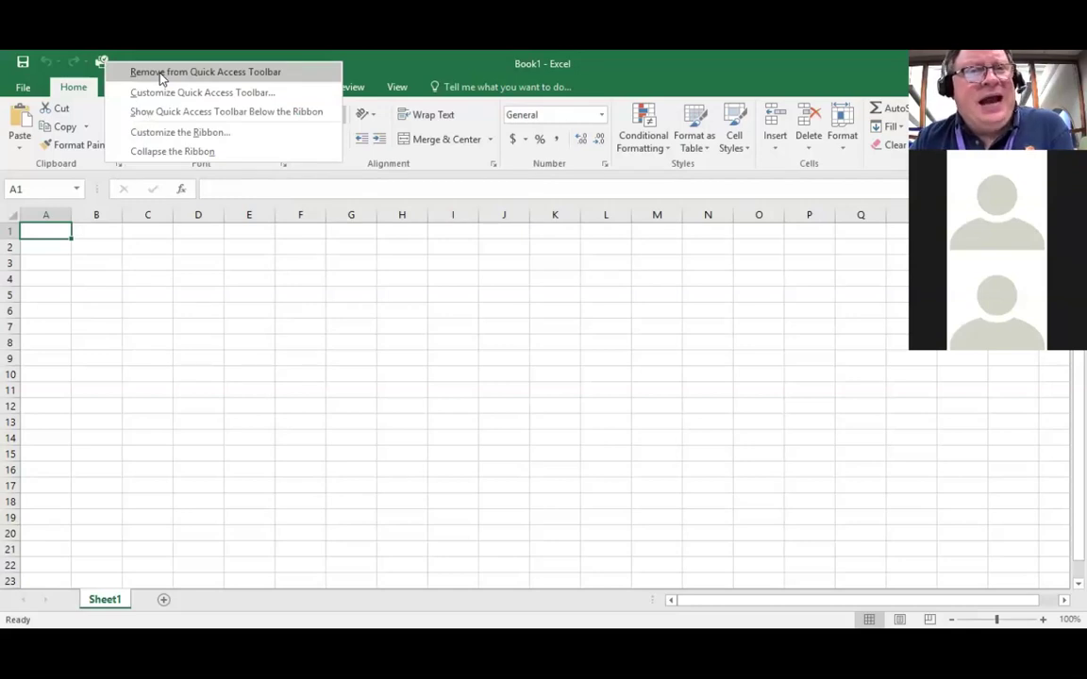
click(160, 75)
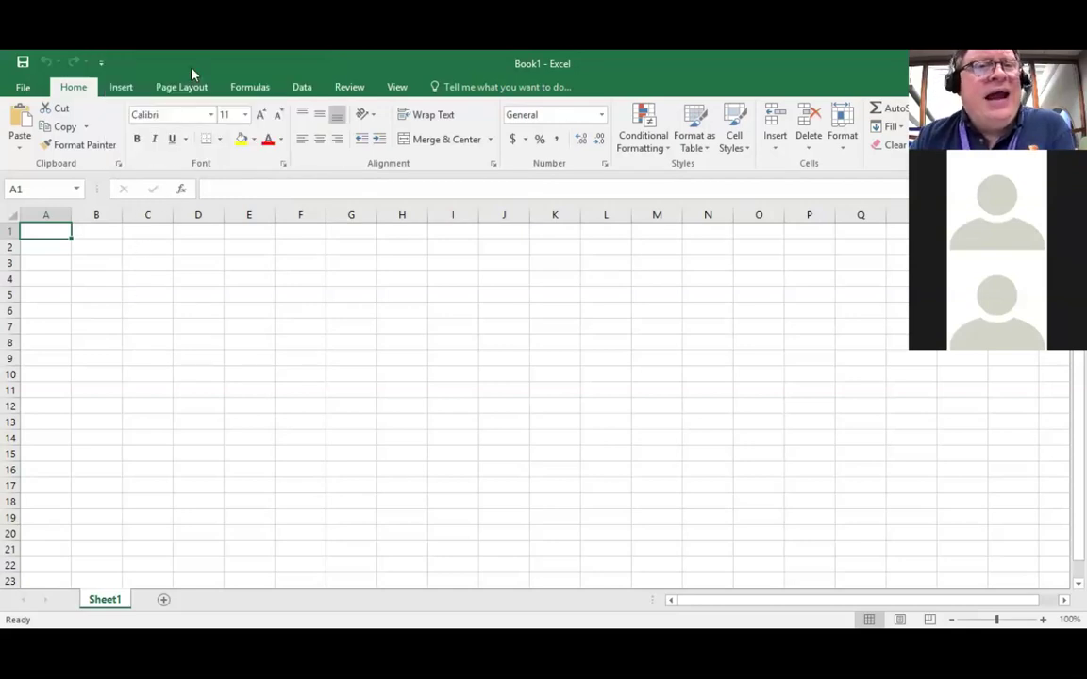
click(102, 63)
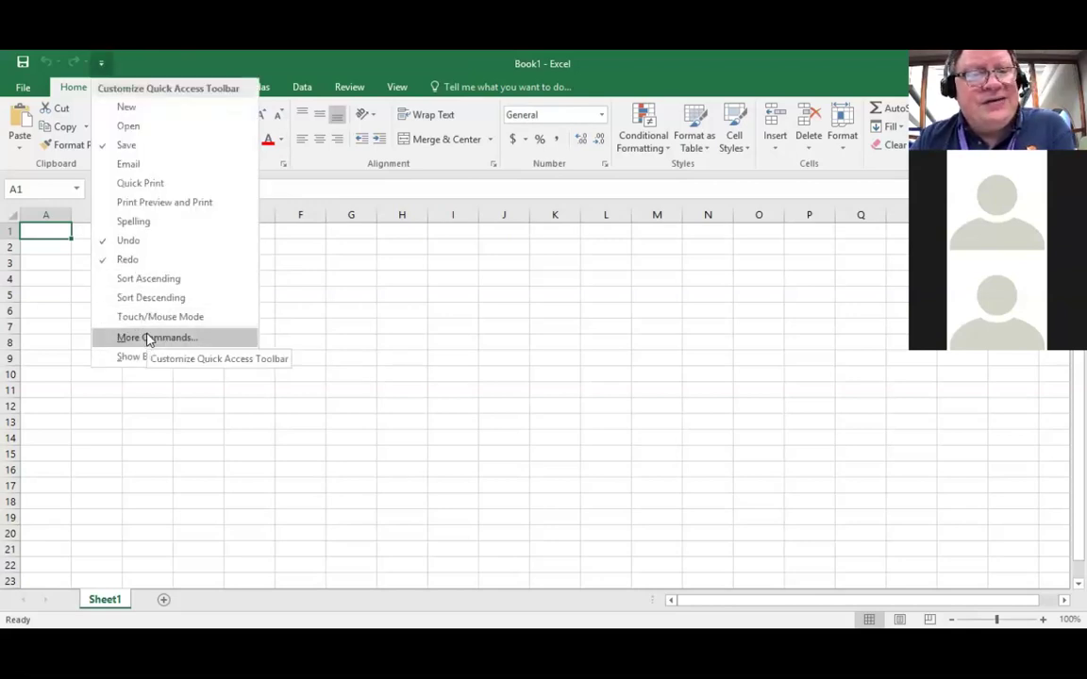
click(151, 338)
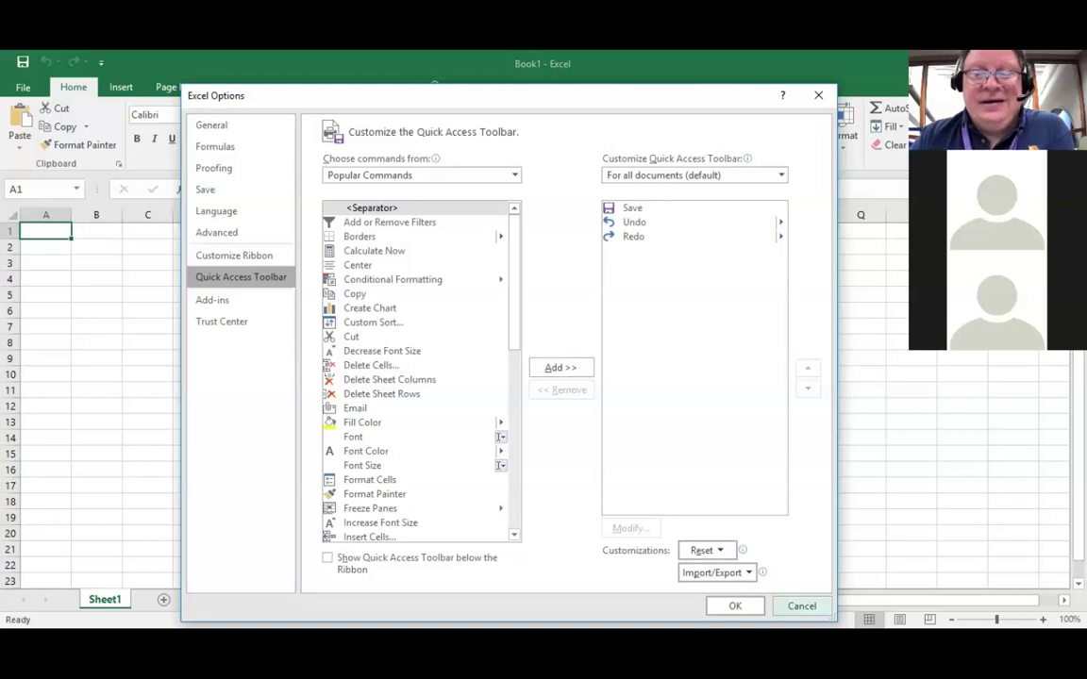
click(802, 606)
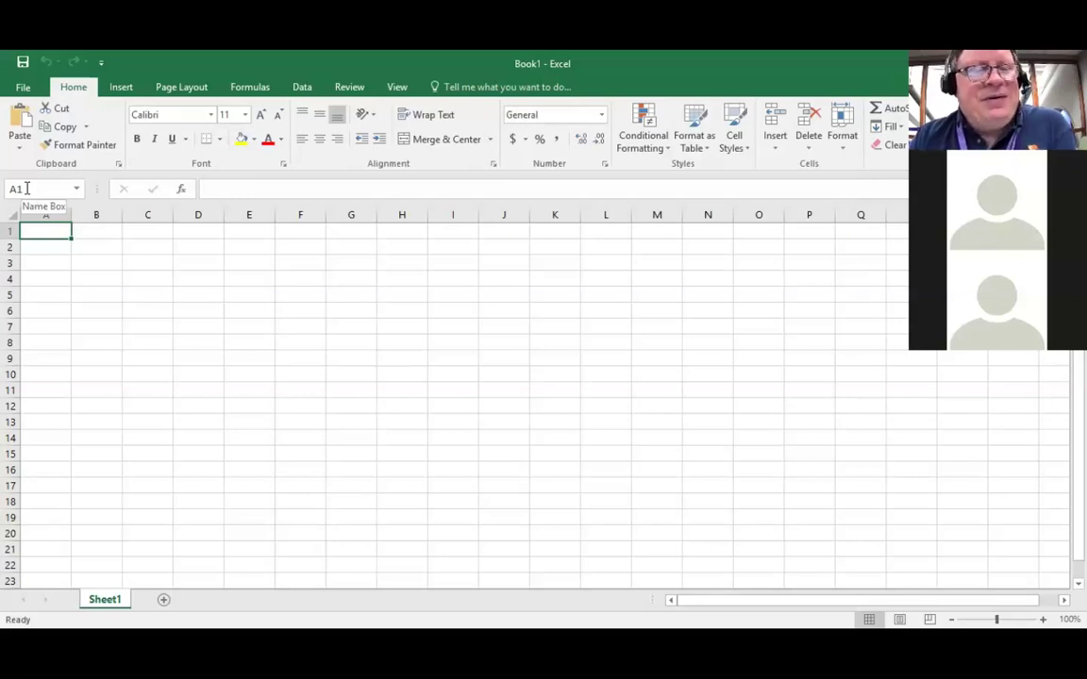
click(43, 245)
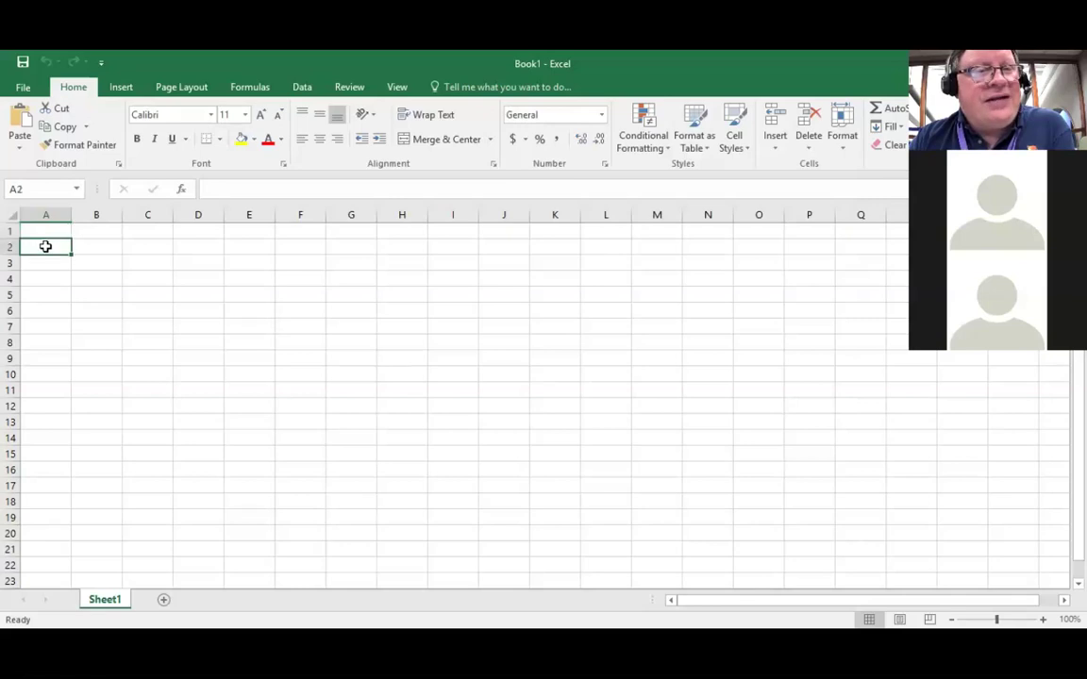
click(104, 247)
click(101, 265)
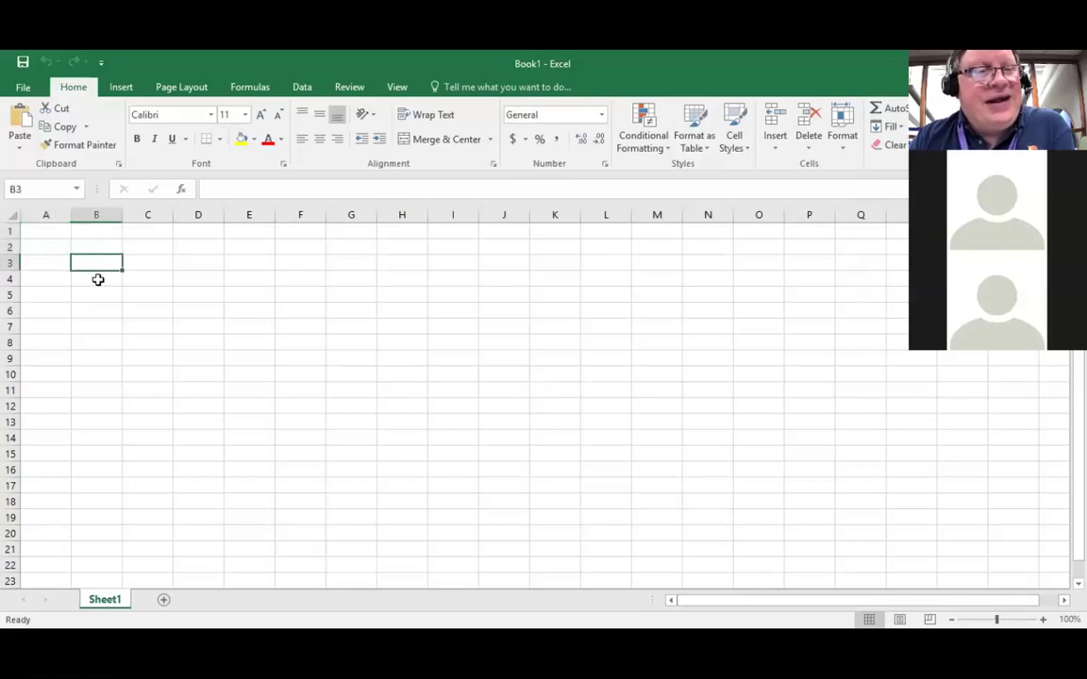
click(96, 279)
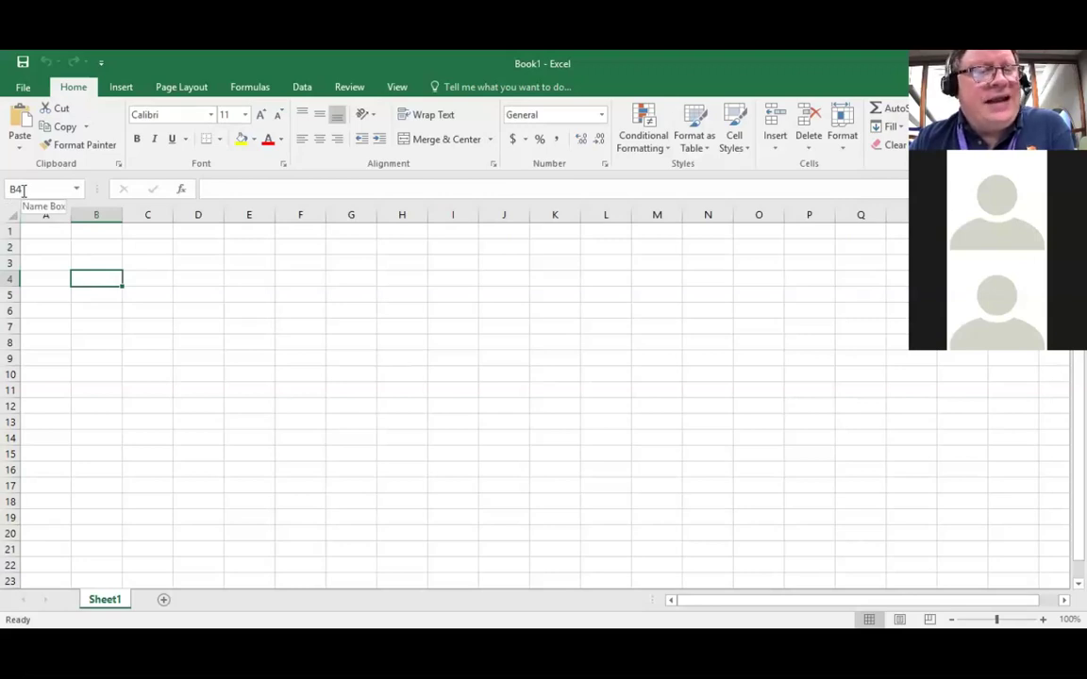
click(32, 231)
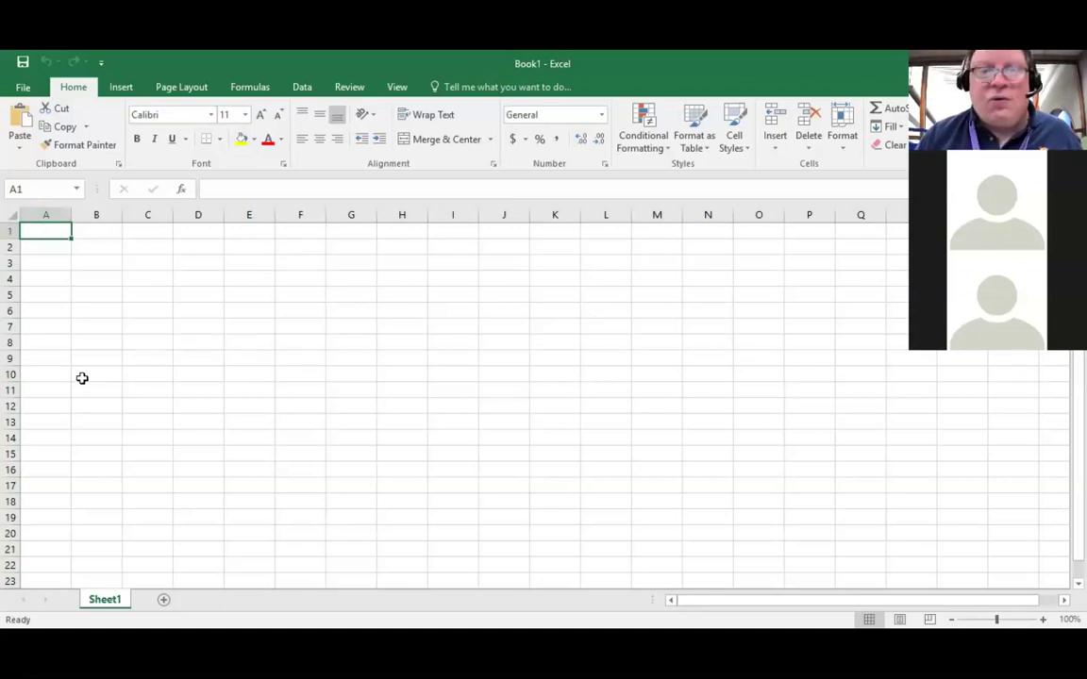
key(ctrl+Right)
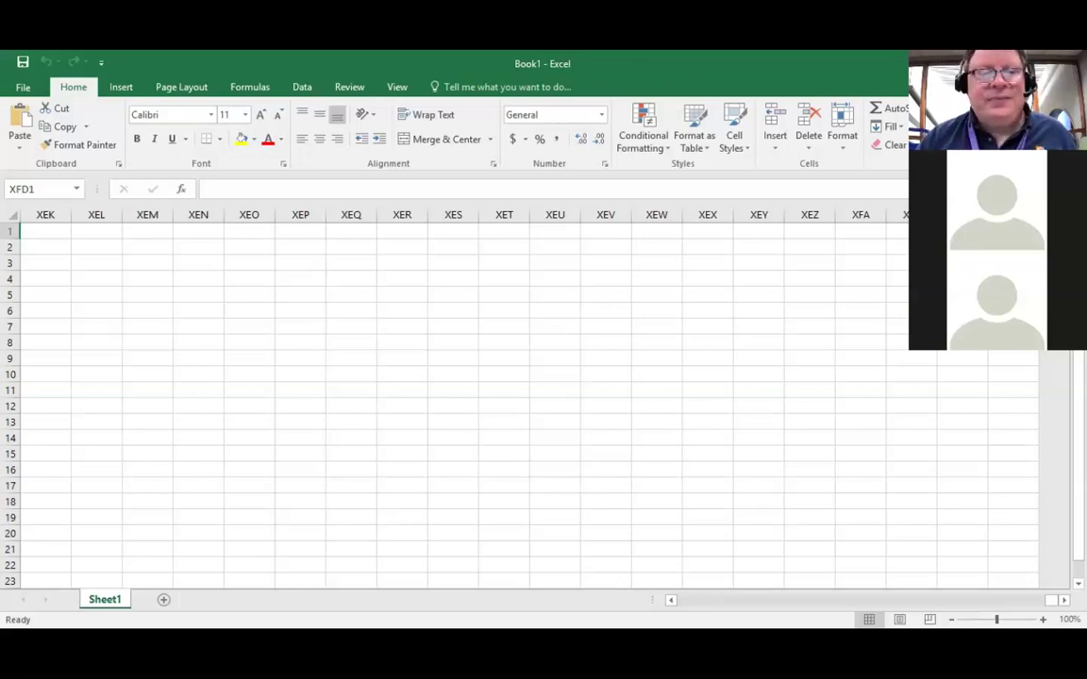
key(ctrl+Down)
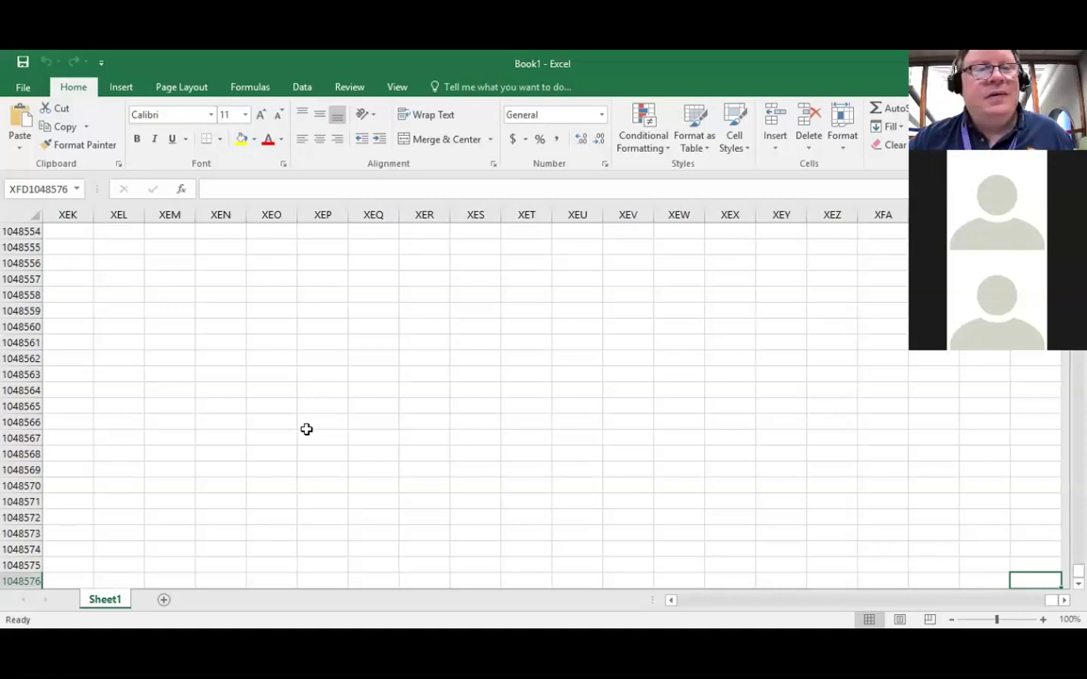
key(ctrl+Home)
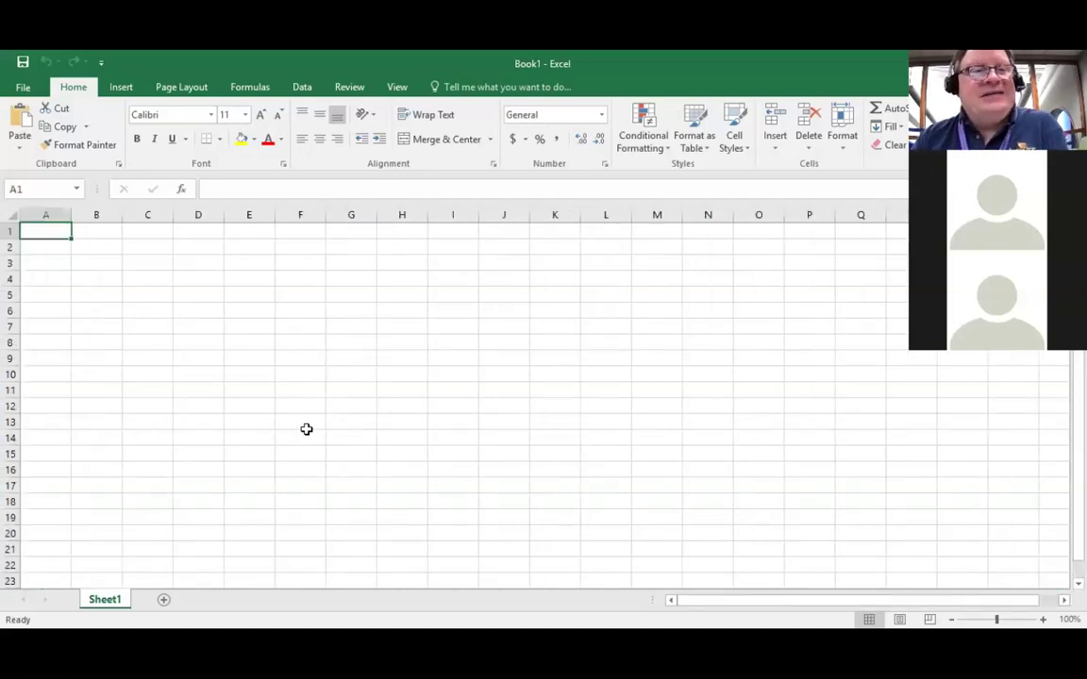
click(51, 249)
click(48, 232)
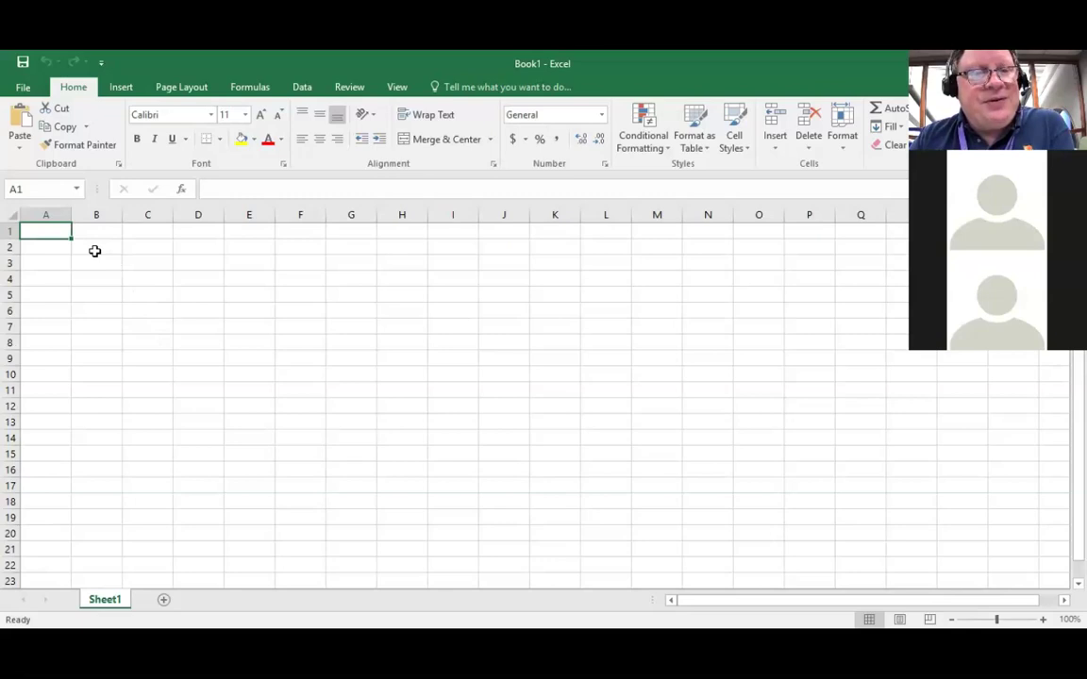
click(94, 250)
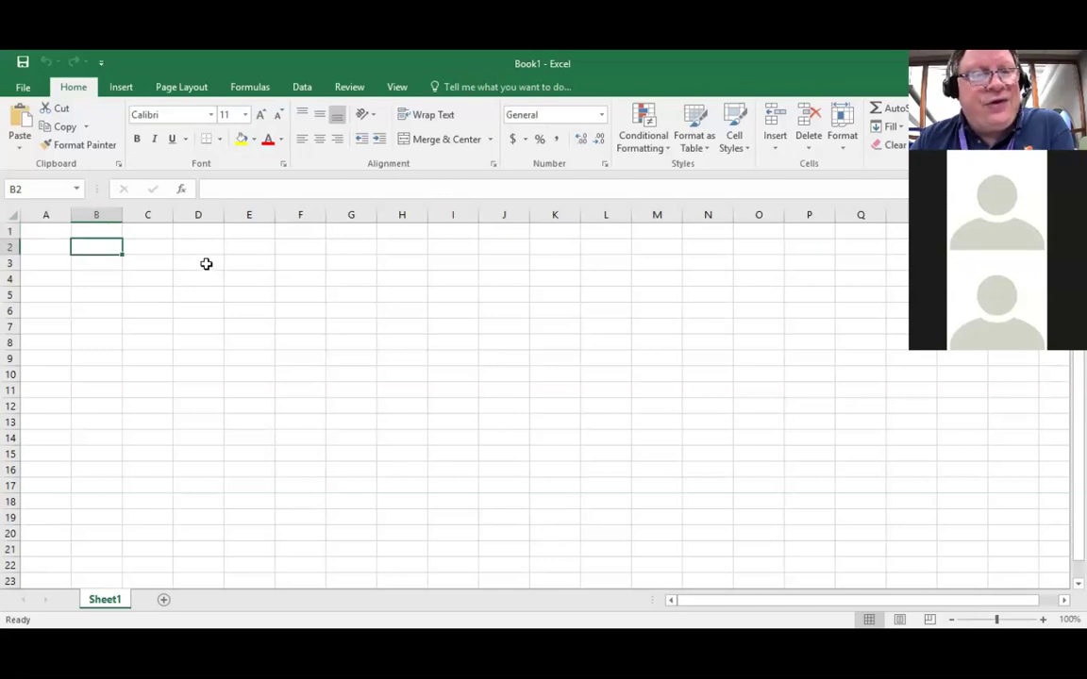
click(206, 264)
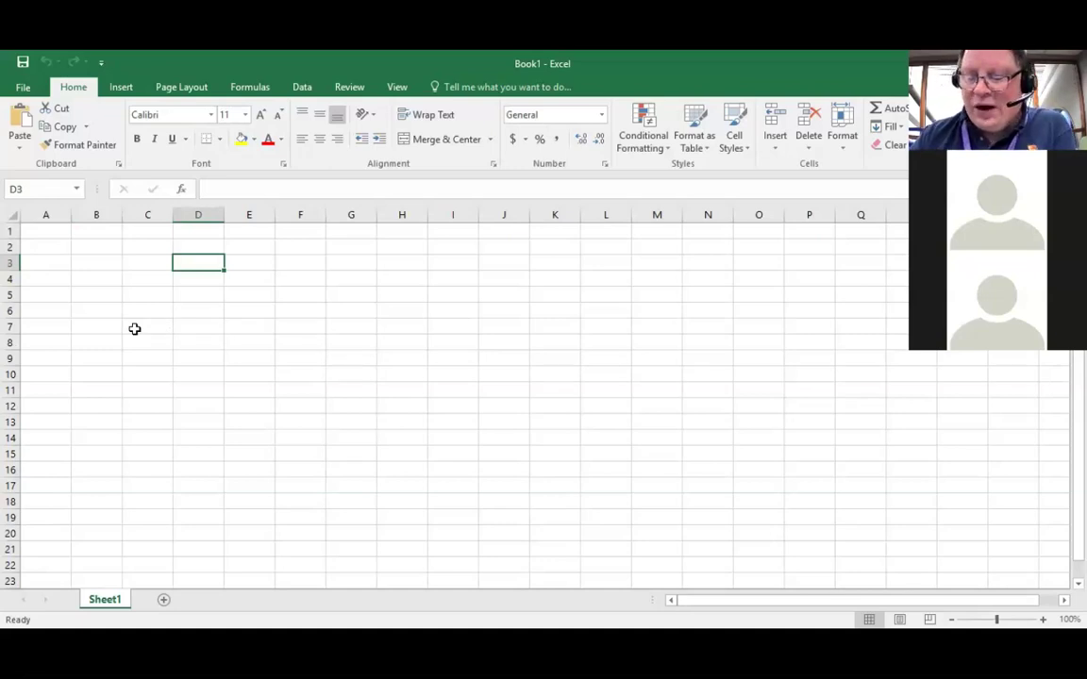
key(Down)
key(Up)
key(Down)
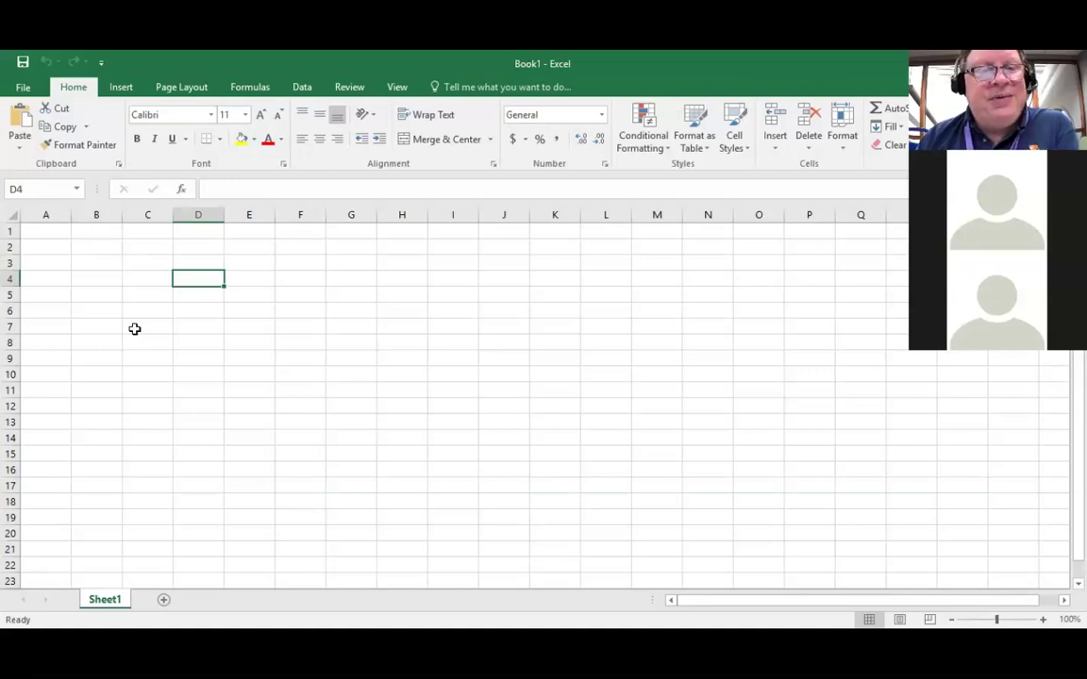
key(Left)
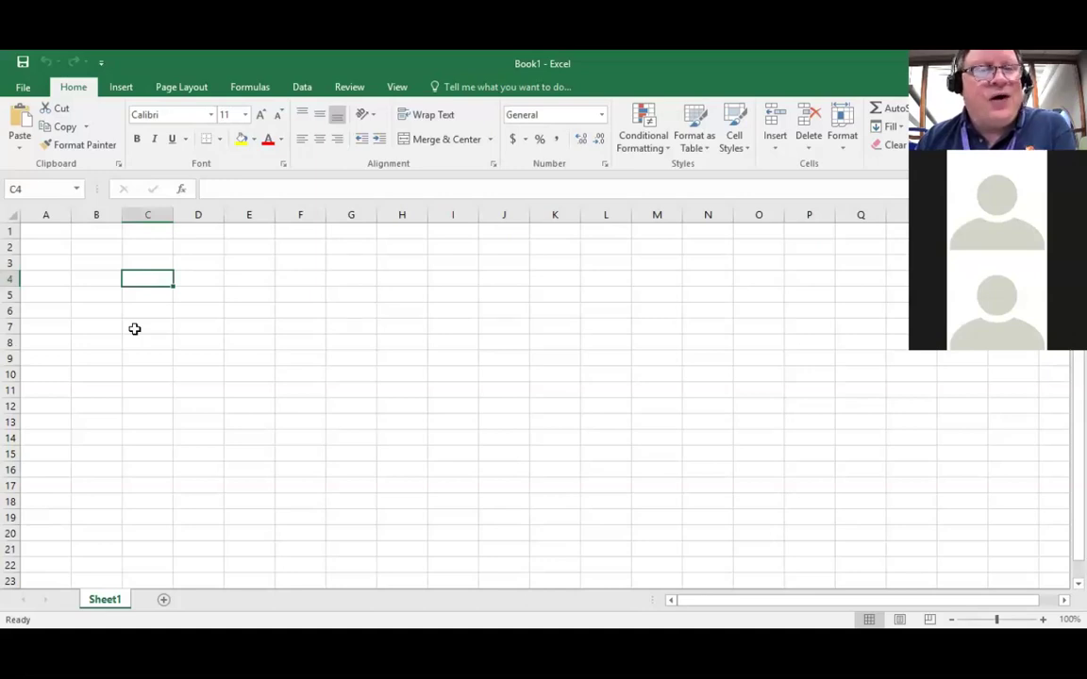
key(Down)
key(Down)
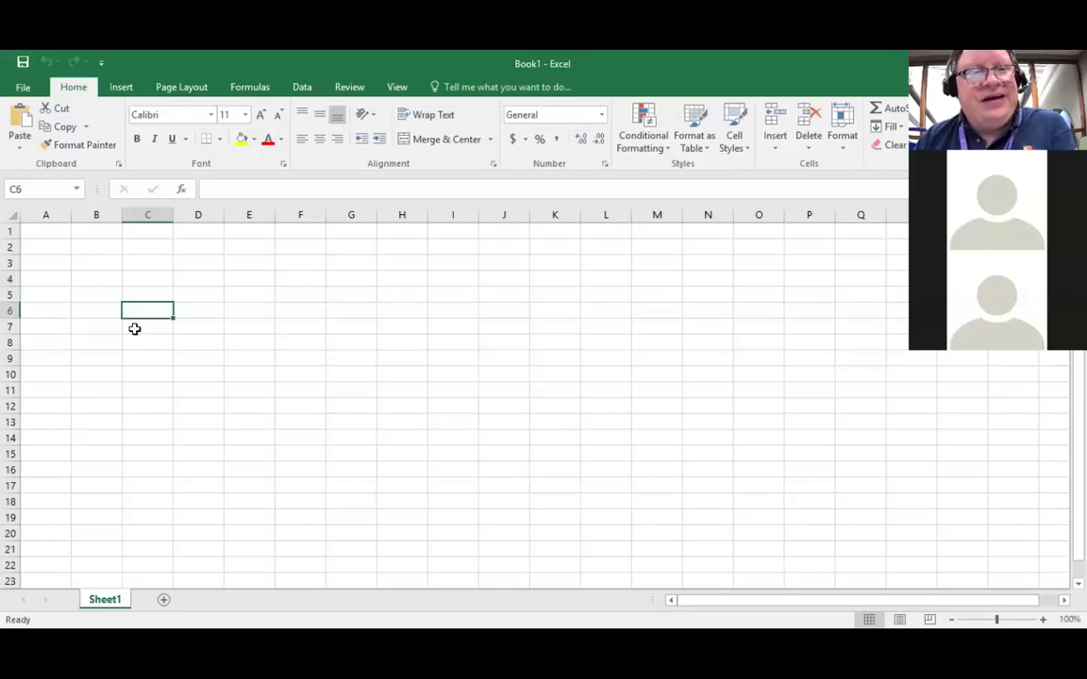
key(Up)
key(Up)
key(Up)
key(Up)
key(Up)
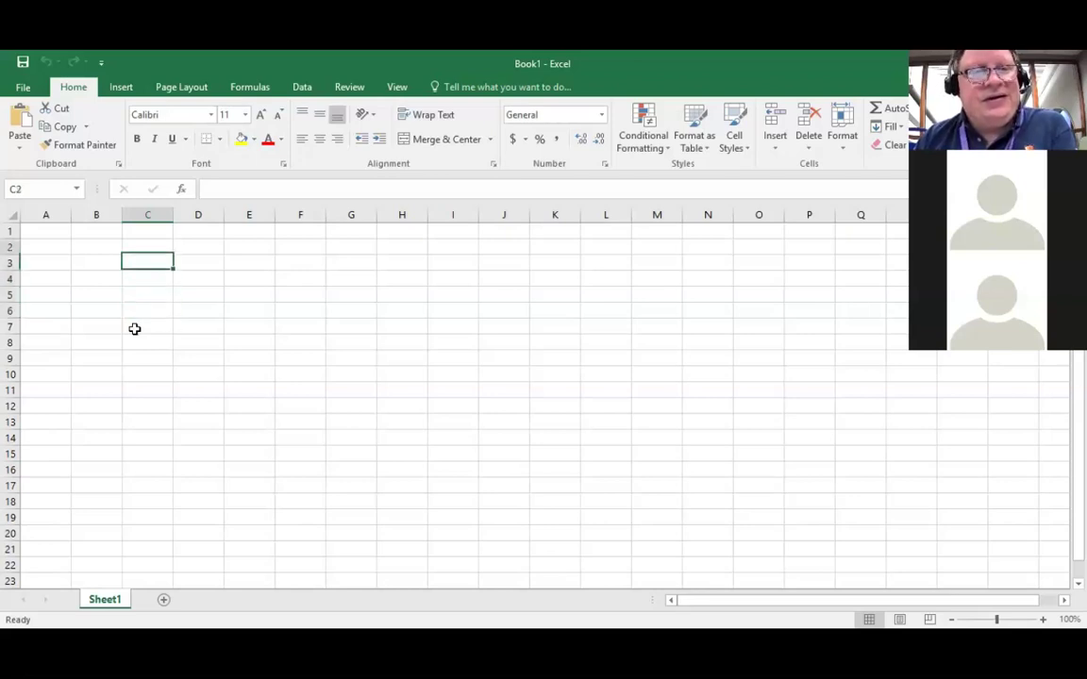
key(Left)
key(Left)
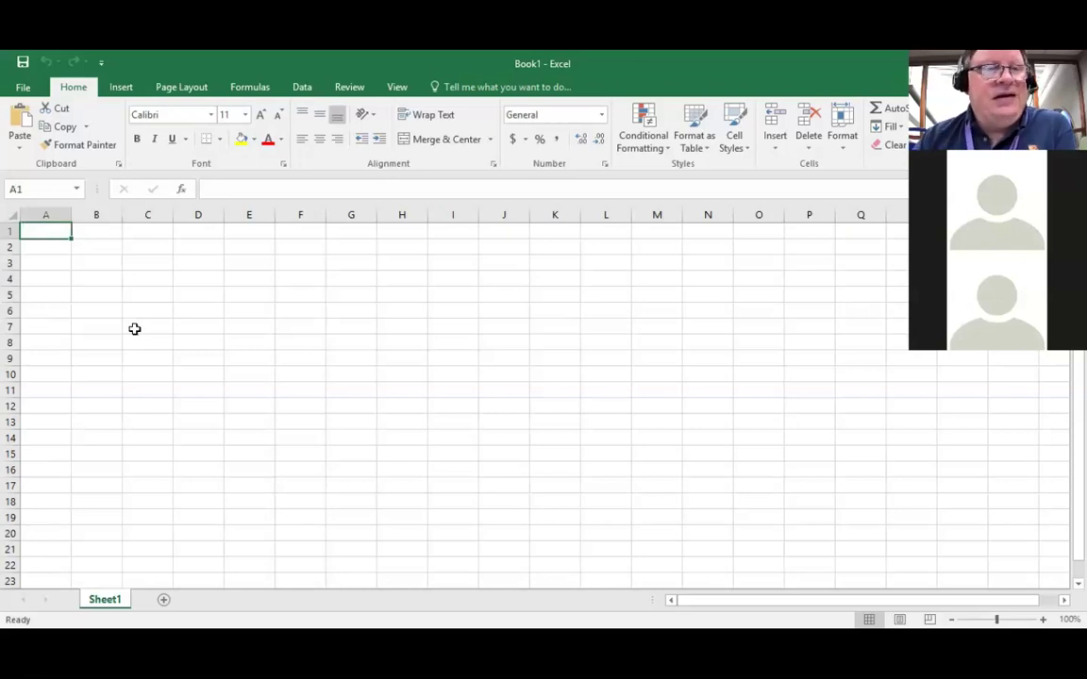
click(30, 189)
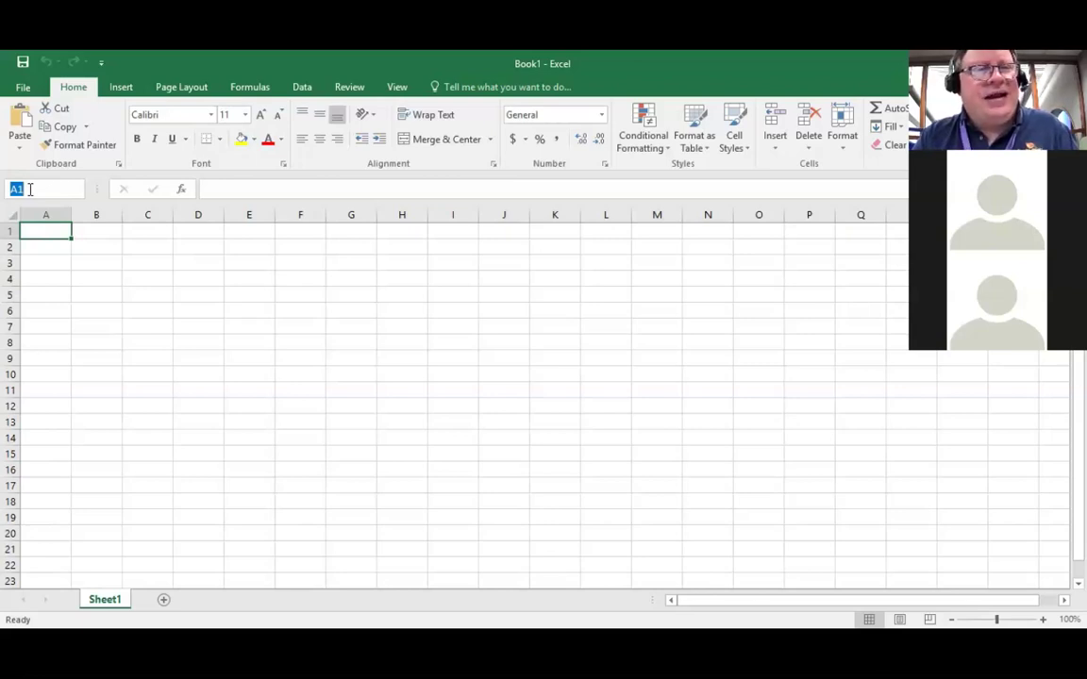
text(R)
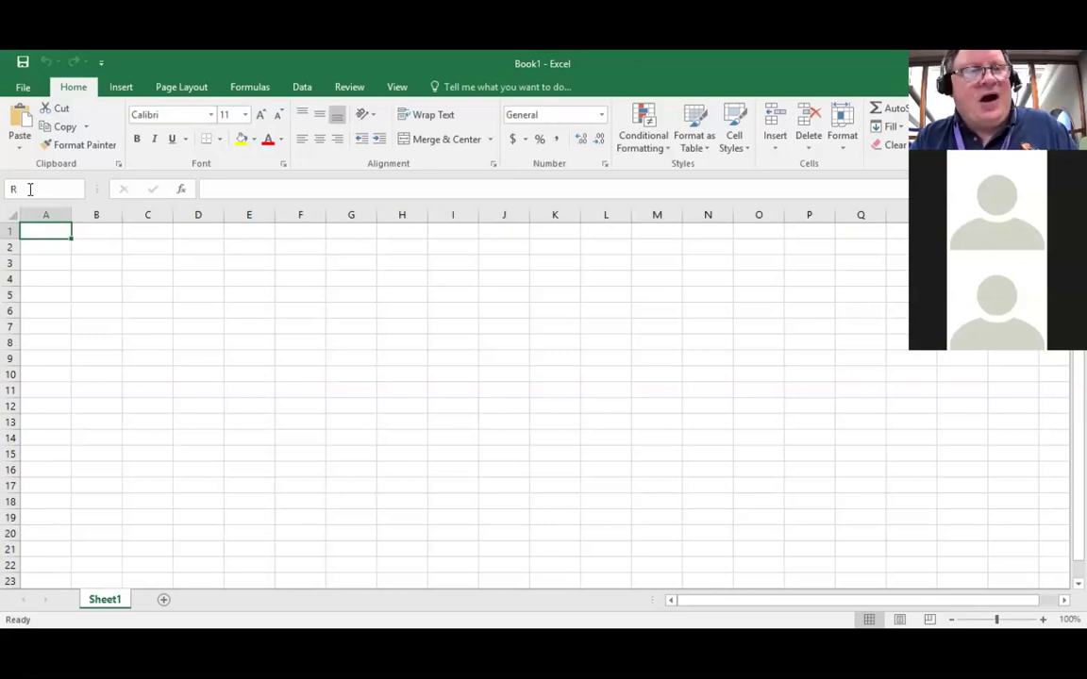
text(2)
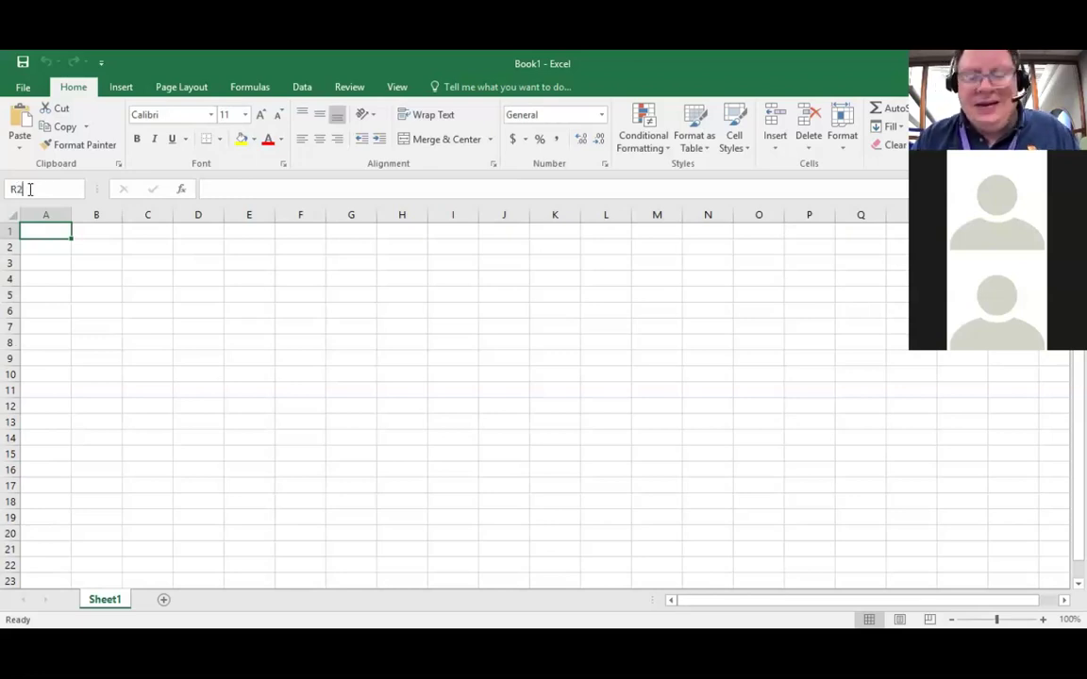
key(Return)
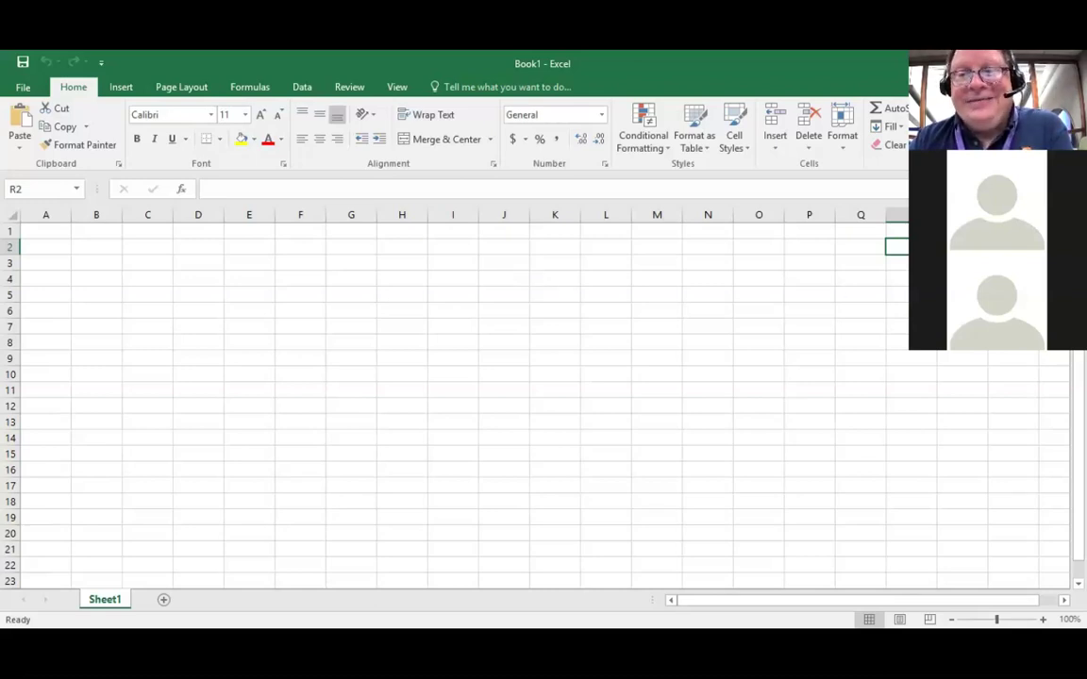
click(43, 230)
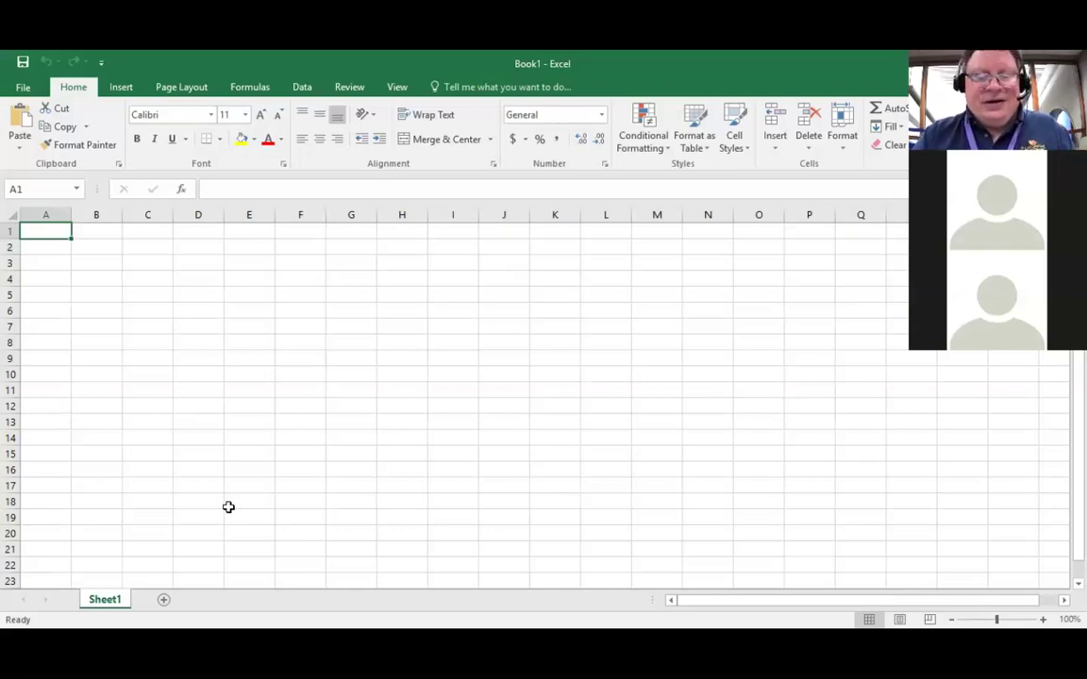
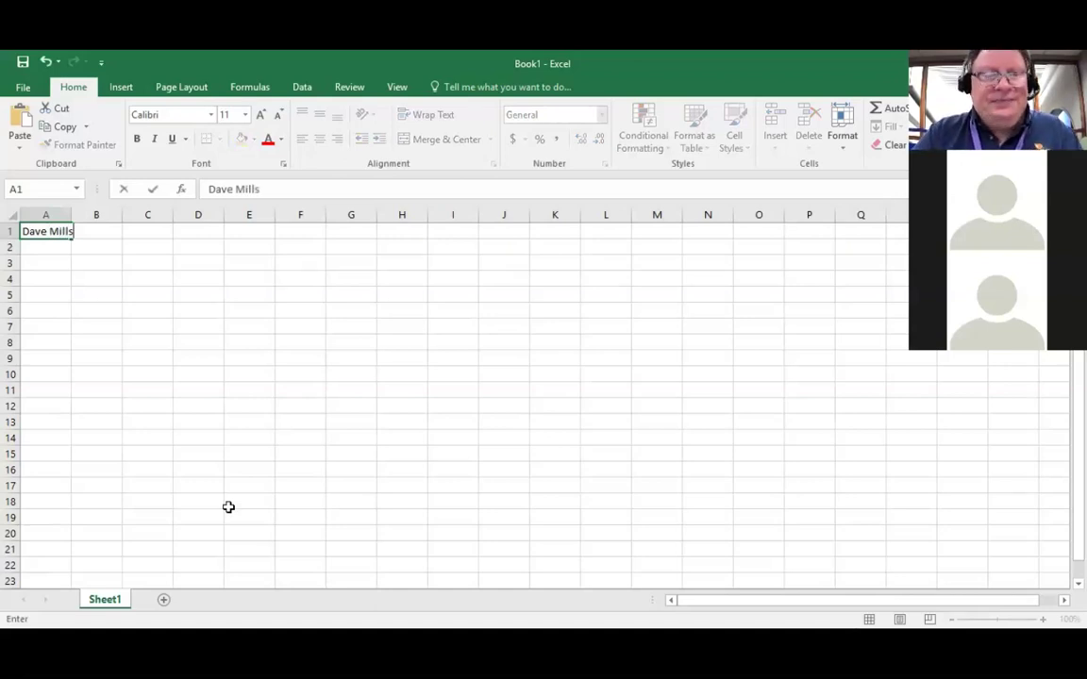
Step: Enter a person's name followed by 'the first' in A1 and reselect A1
text( the first)
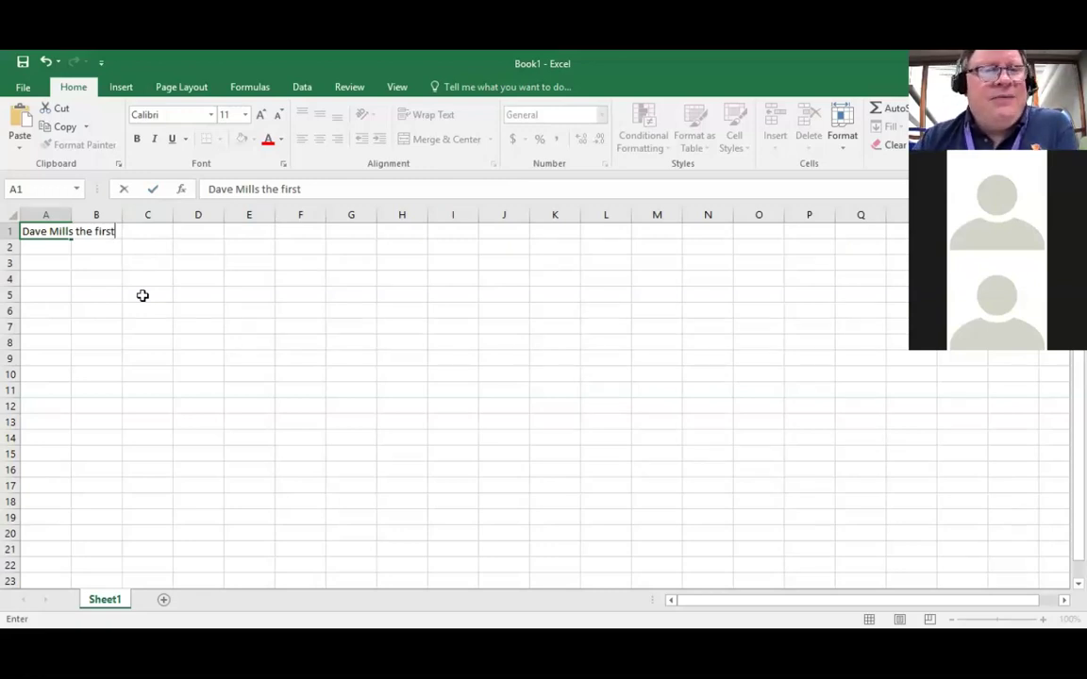
click(153, 193)
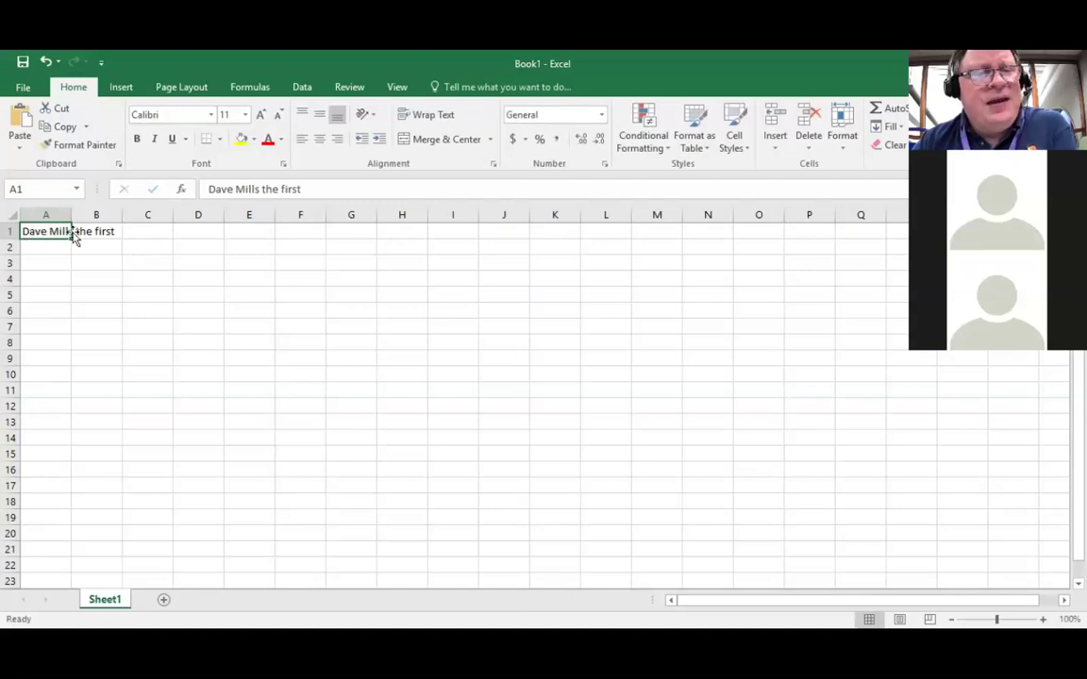
click(53, 246)
click(54, 230)
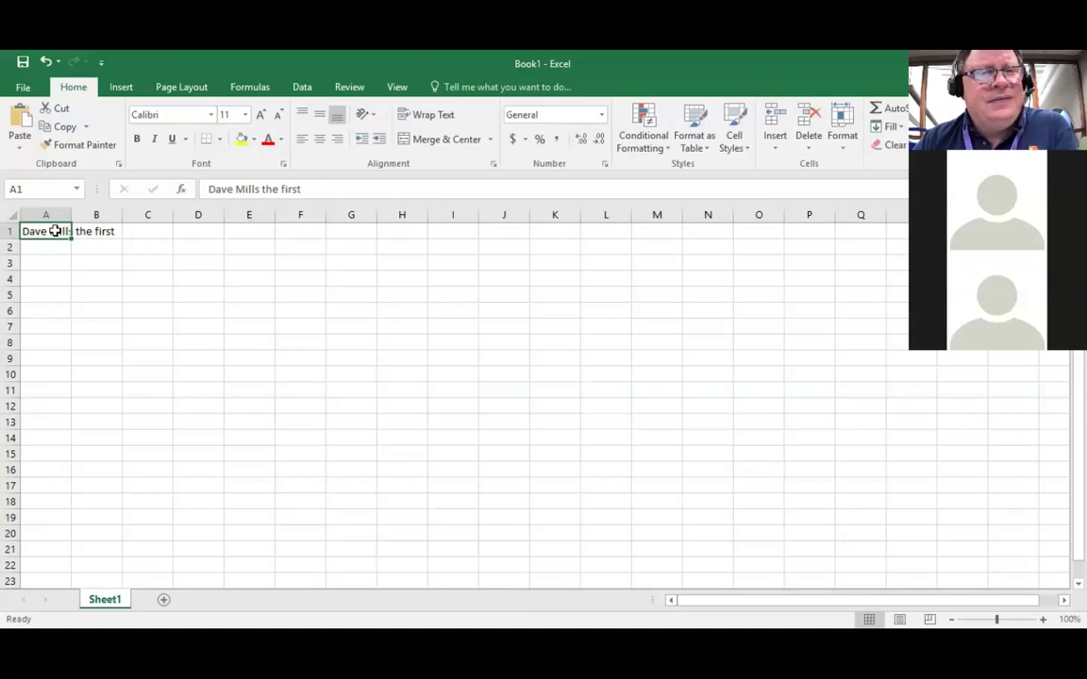
Step: Overwrite A1 with 'kljkldjflkajlkfadjlfds' and check it by moving between A1 and A2
text(kljkldjflkaj)
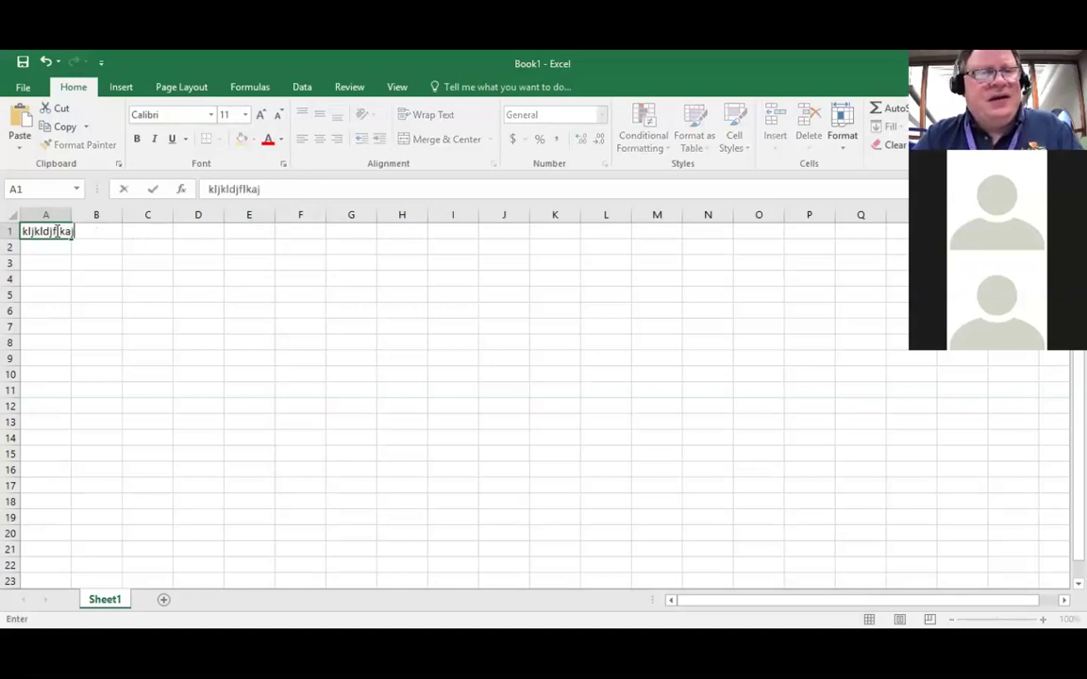
text(lkfadjlfds)
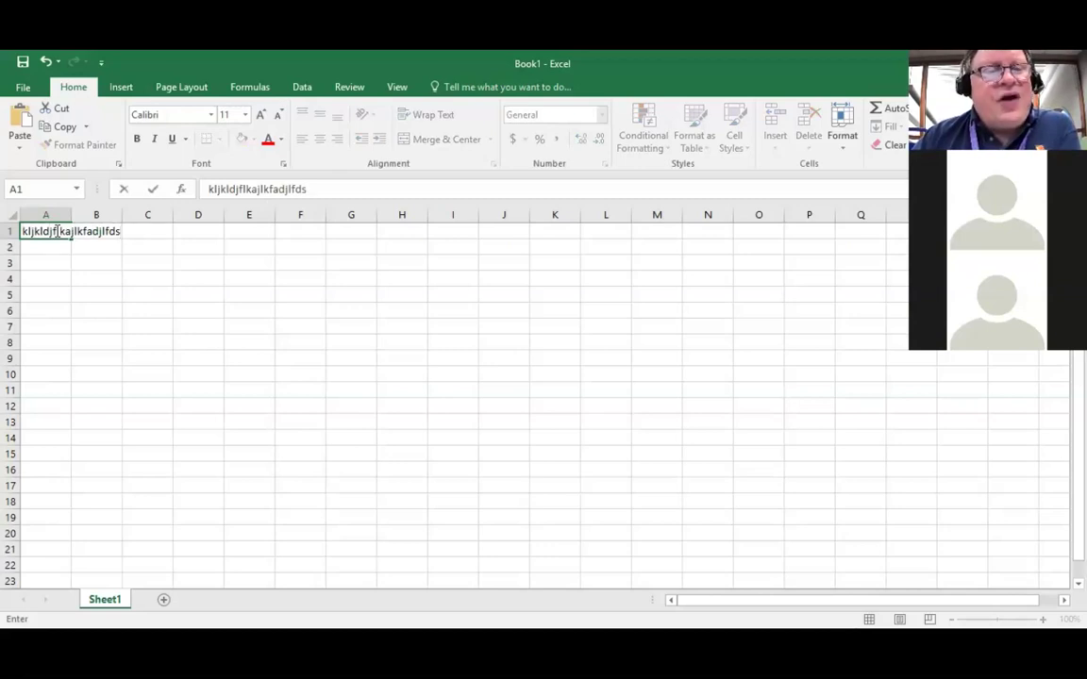
key(Return)
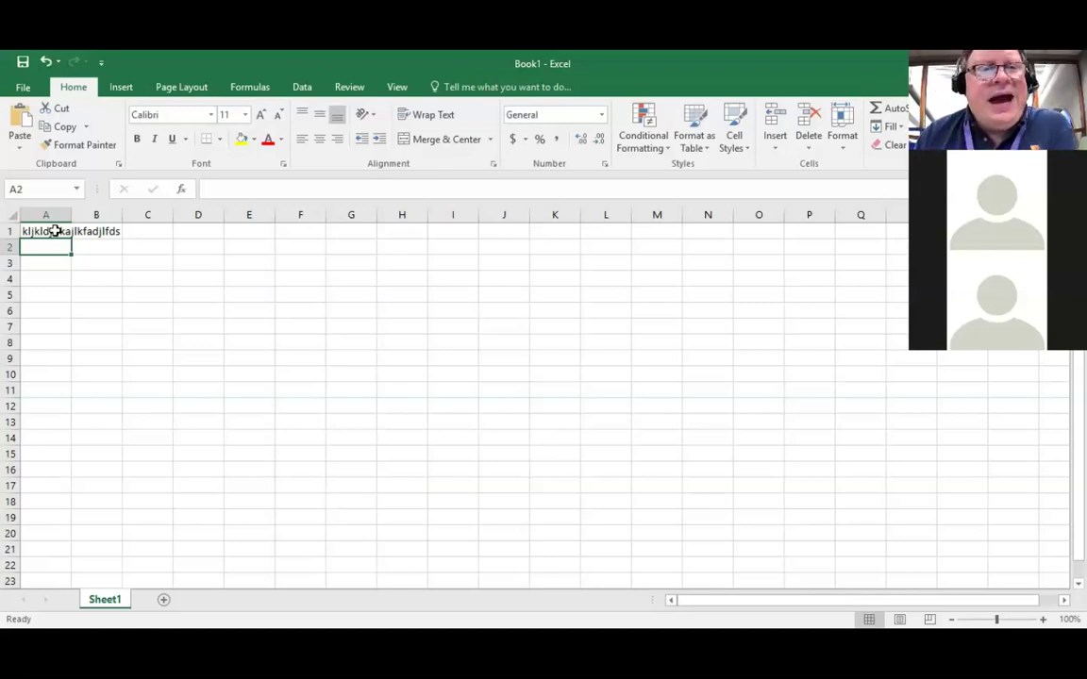
click(55, 231)
key(Down)
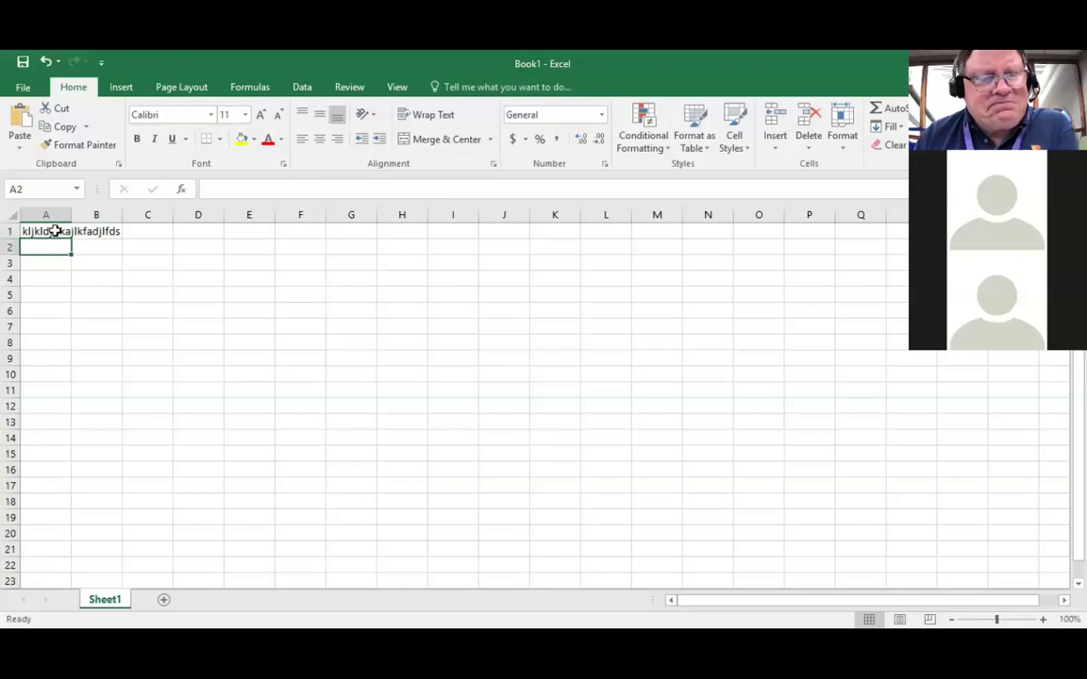
click(56, 231)
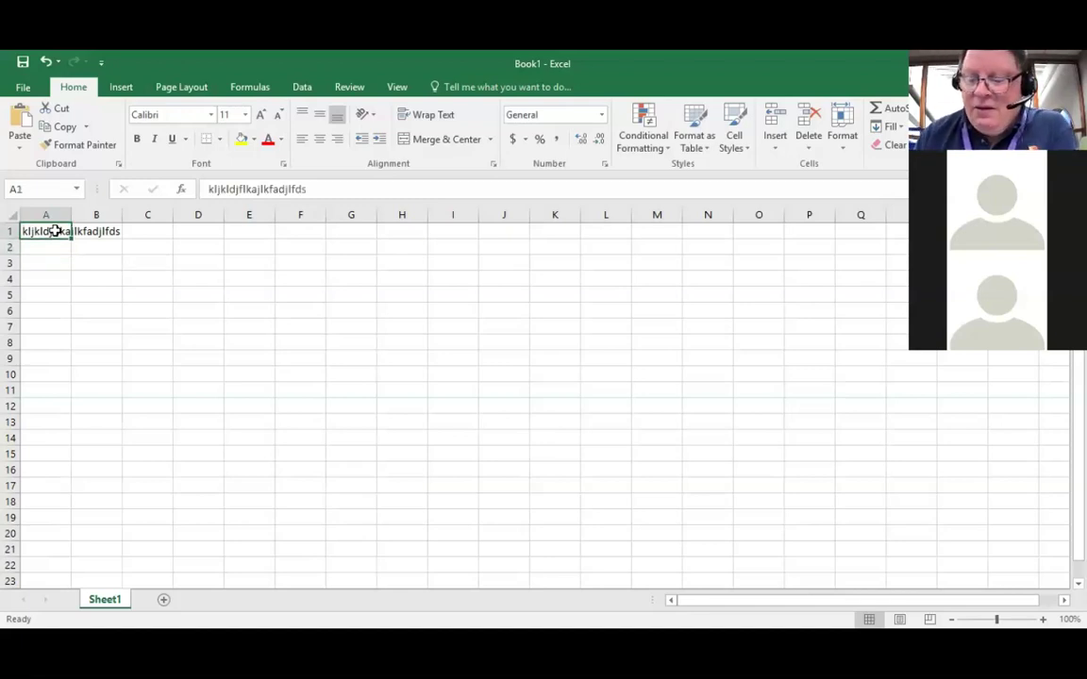
key(Down)
click(55, 231)
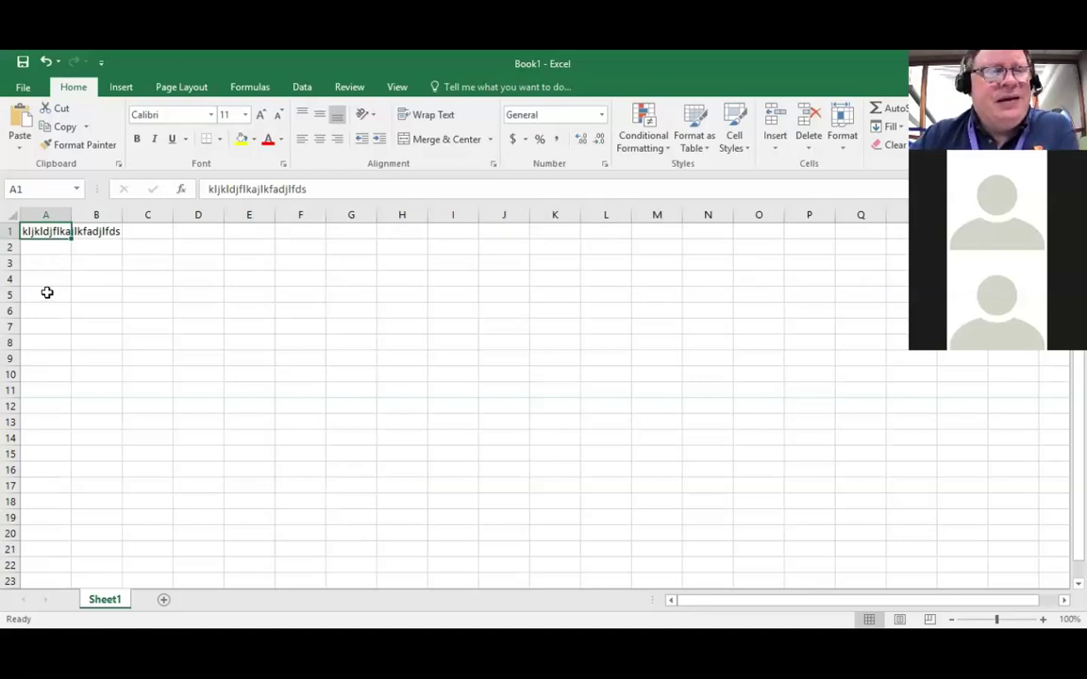
Step: Delete A1's contents and type 'Souvenir Sales Revenue' in its place
key(Delete)
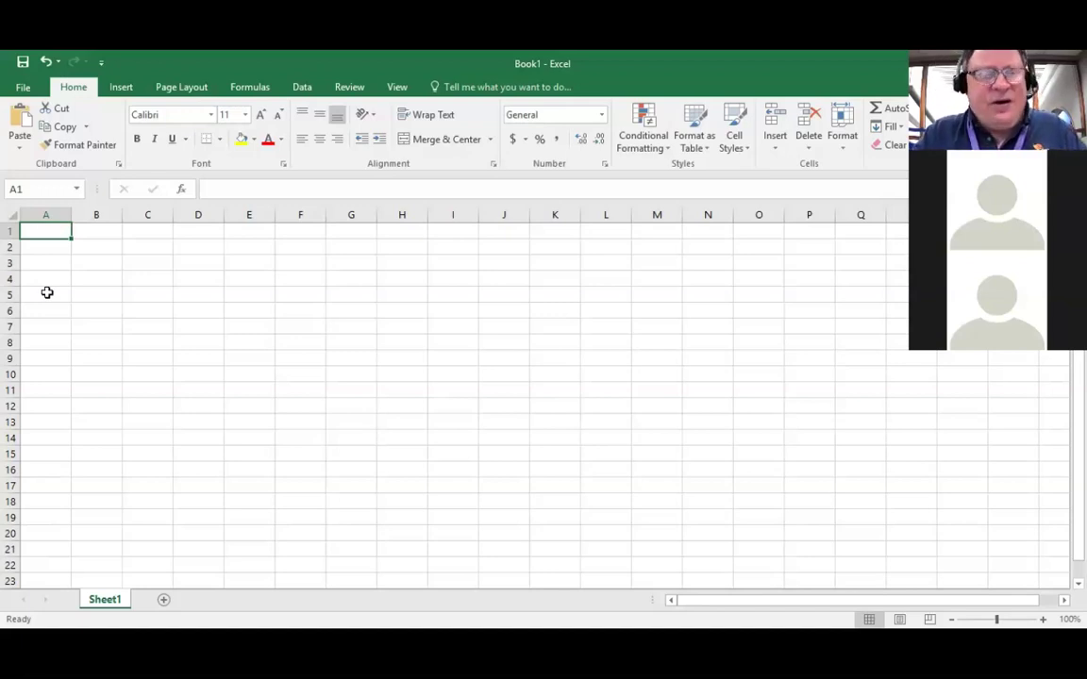
text(So)
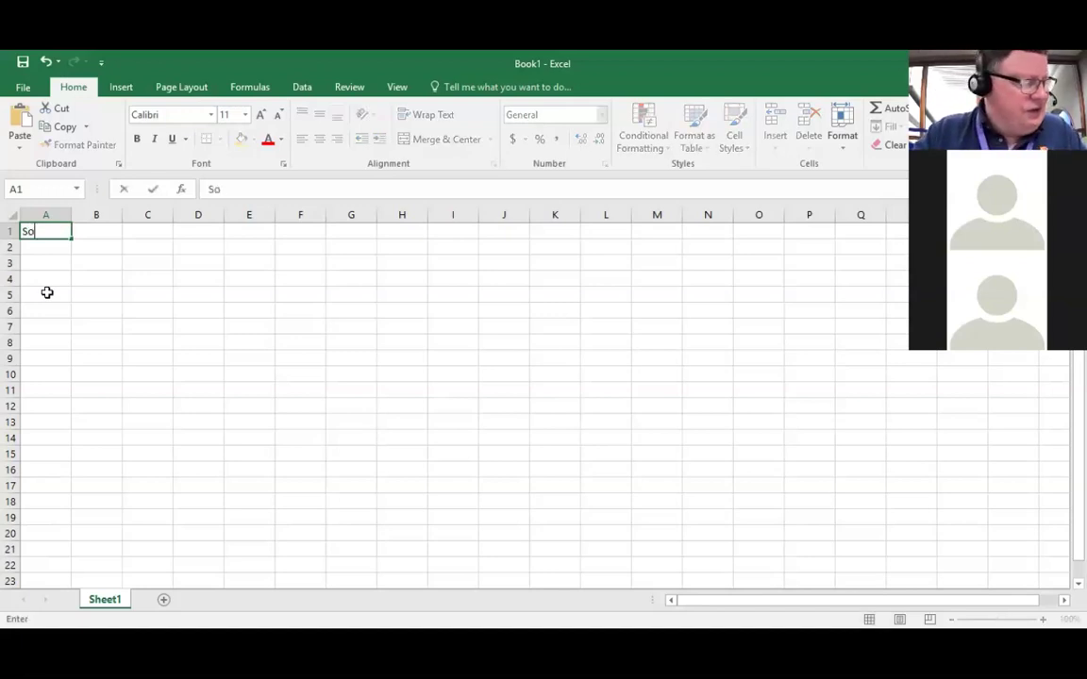
text(uvenir)
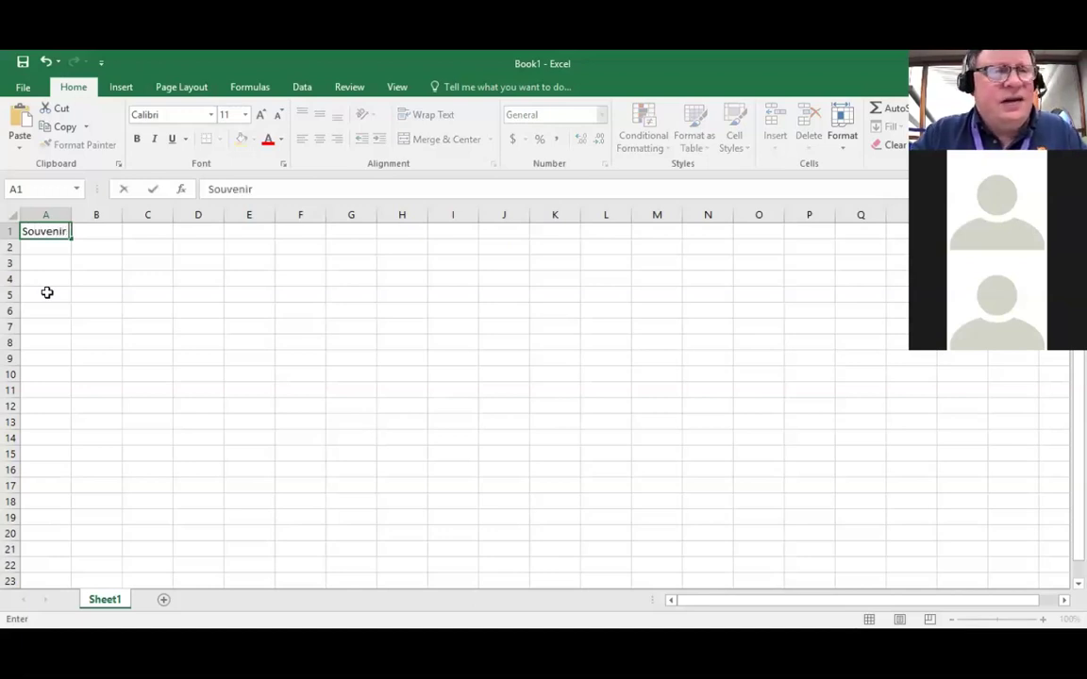
text( Sales)
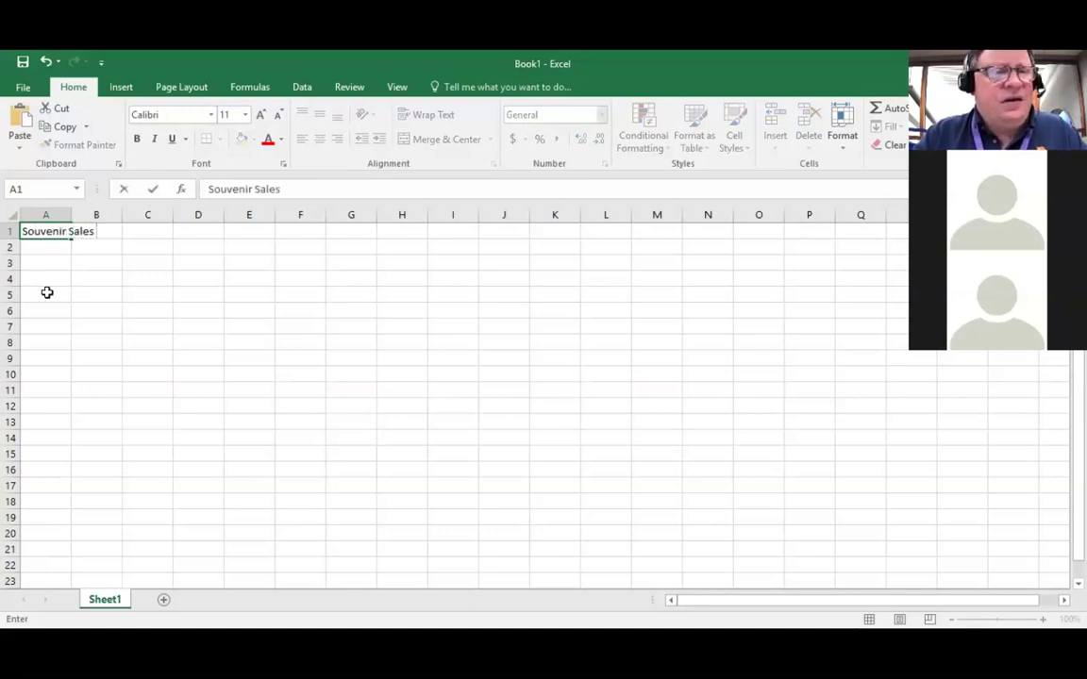
text( Revenue)
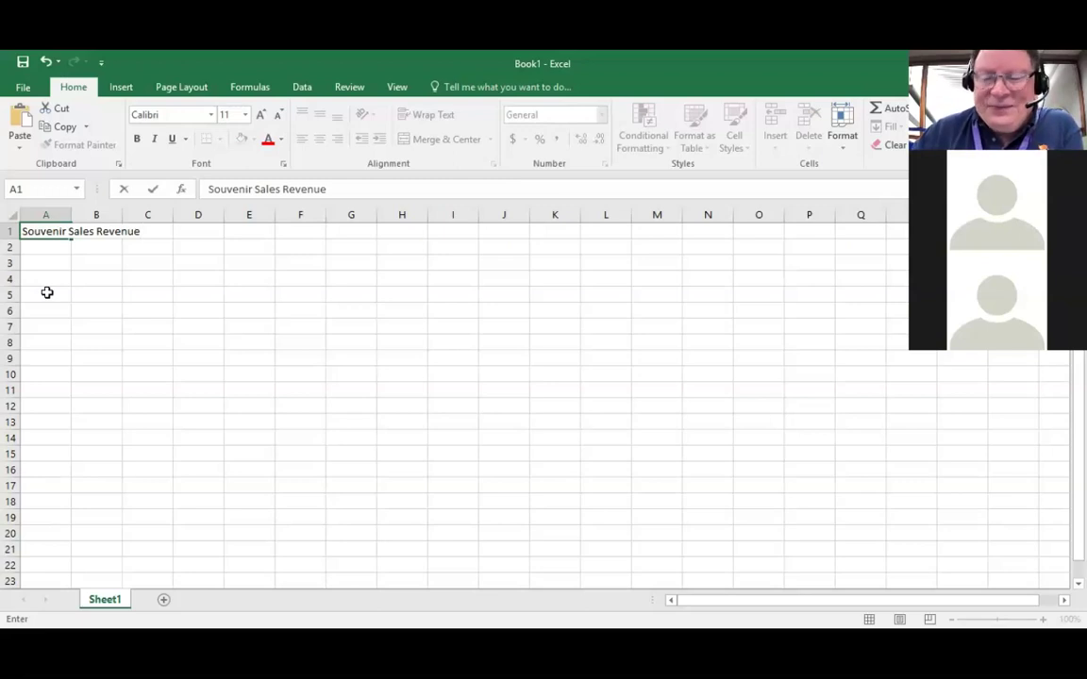
Step: Commit the A1 title and confirm B1 and C1 stay empty despite the overflow
key(Return)
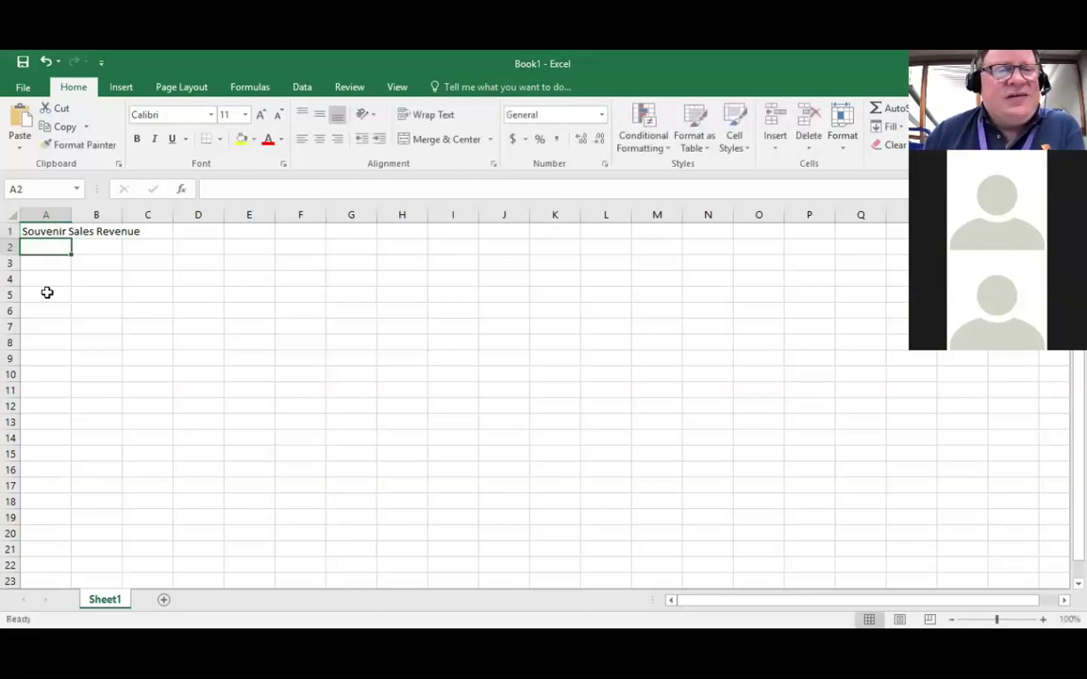
key(Up)
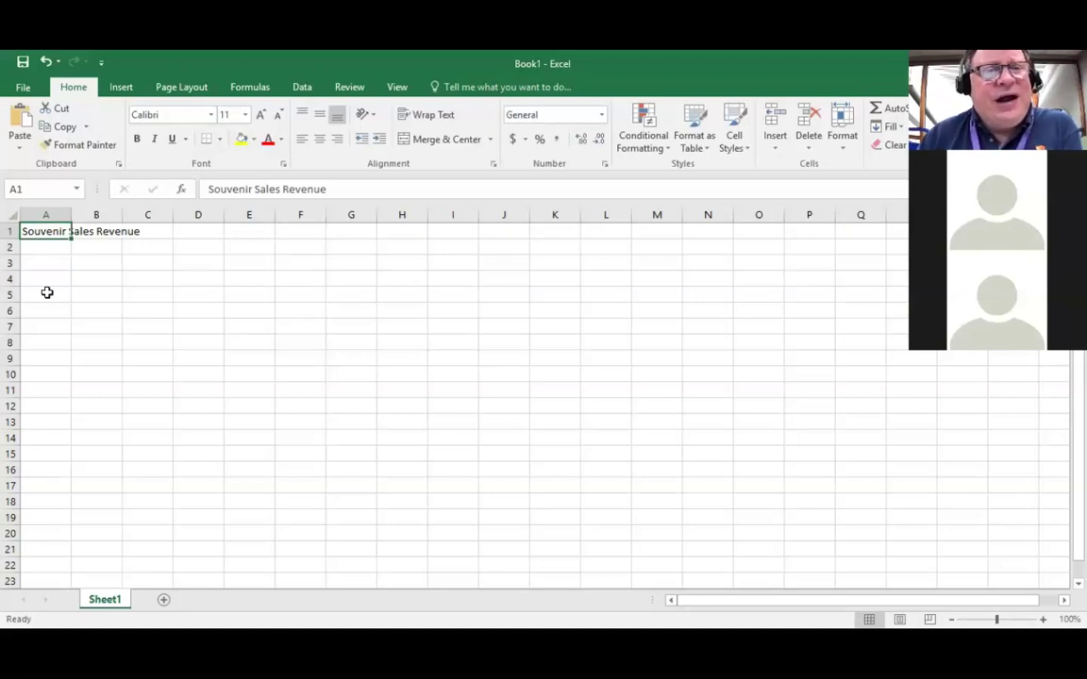
key(Right)
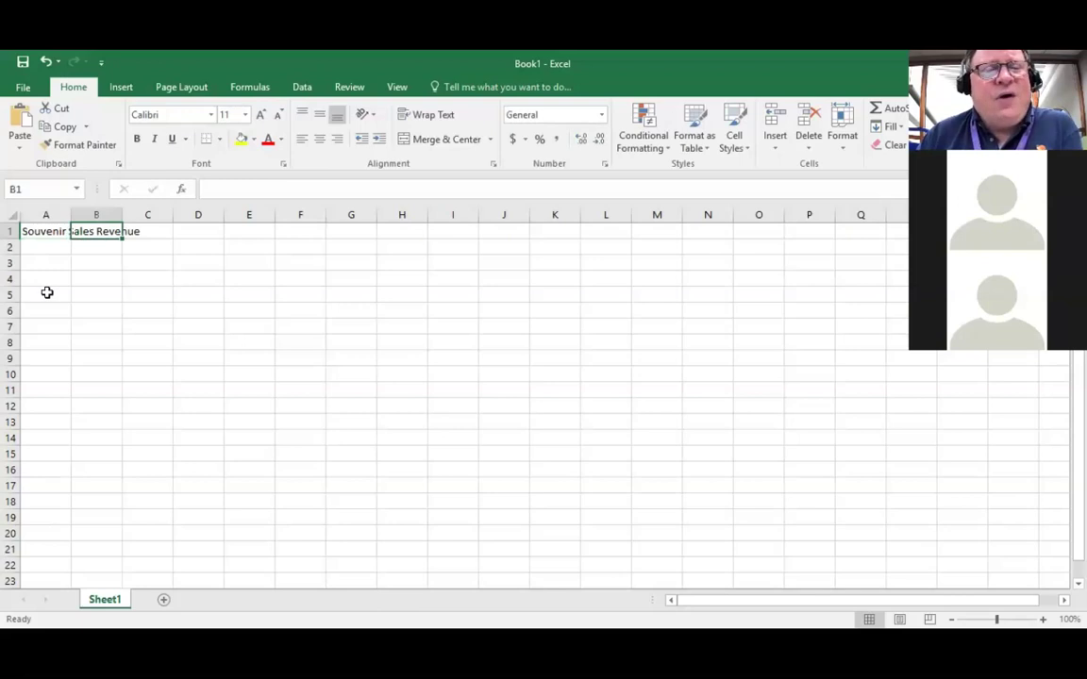
key(Right)
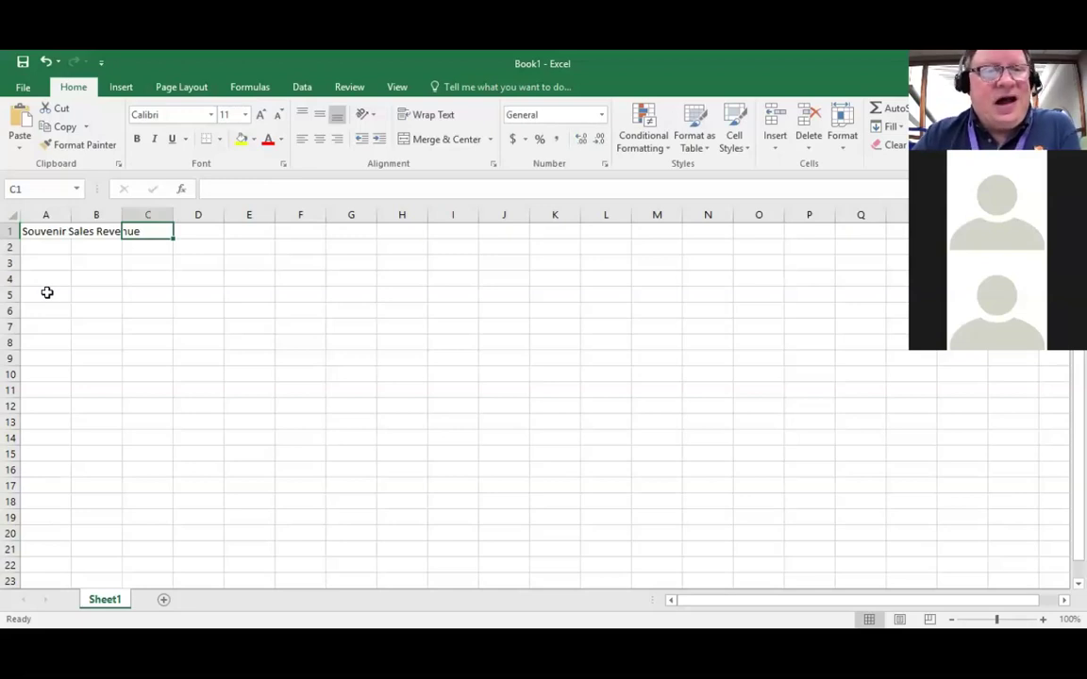
key(Left)
key(Left)
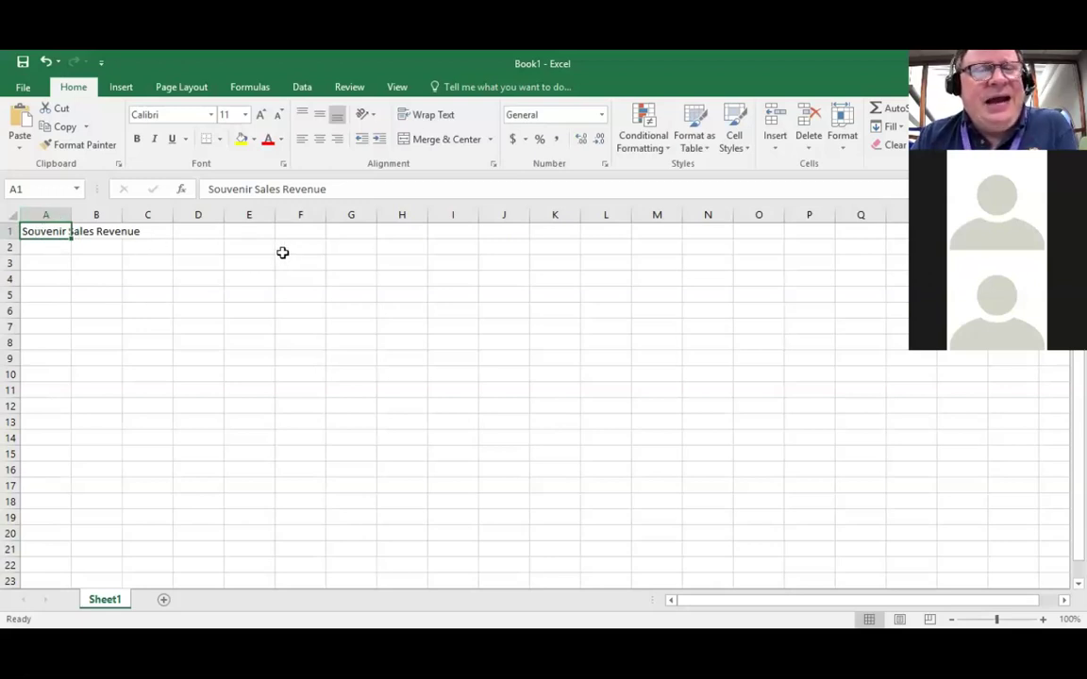
Step: Select the title text in the formula bar and bring up the font list
click(330, 189)
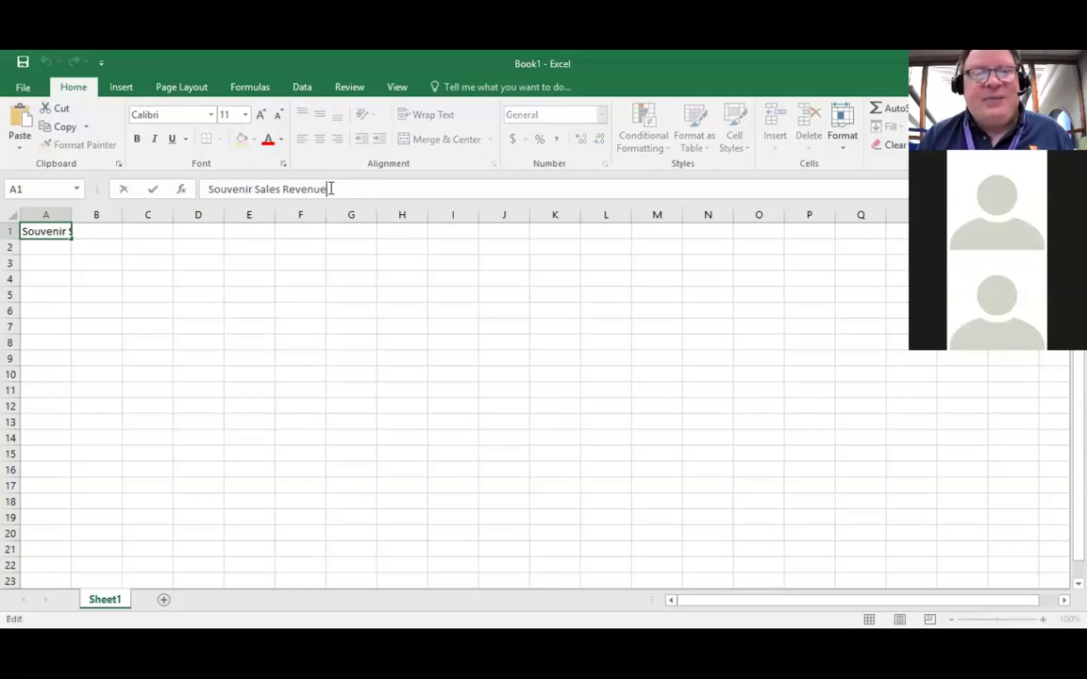
key(shift+Left)
key(shift+Left)
key(shift+Left)
key(shift+Left)
key(shift+Left)
key(shift+Left)
key(shift+Left)
key(shift+Left)
key(shift+Left)
key(shift+Left)
key(shift+Left)
key(shift+Left)
key(shift+Left)
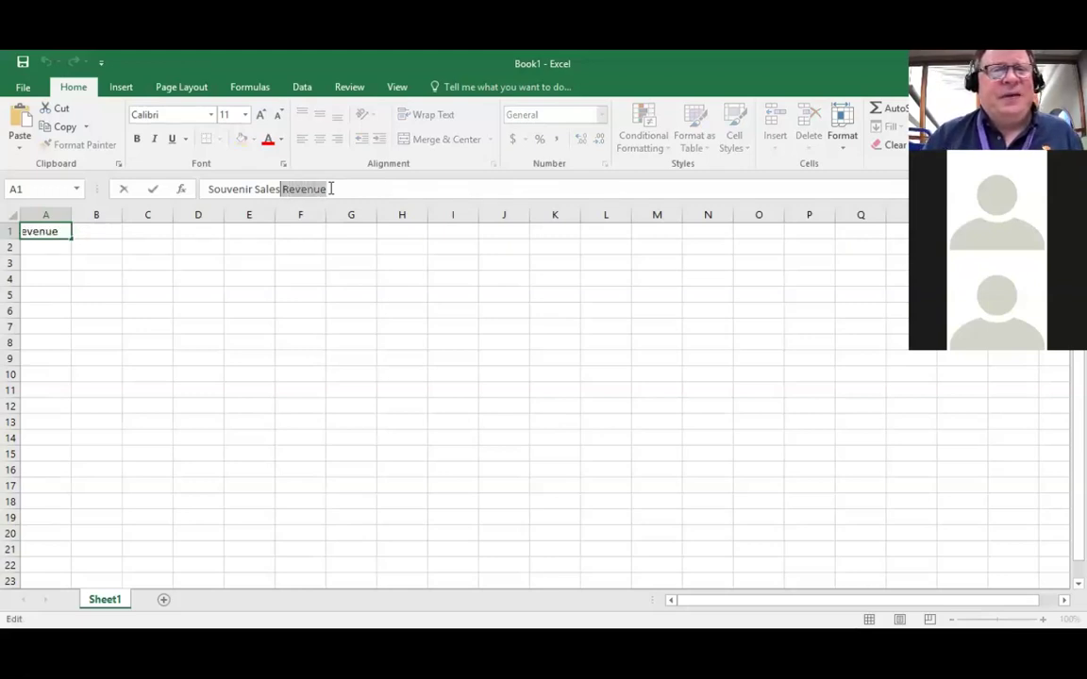
key(shift+Left)
key(shift+Left)
key(shift+Left)
key(shift+Left)
key(shift+Left)
key(shift+Left)
key(shift+Left)
key(shift+Left)
key(shift+Left)
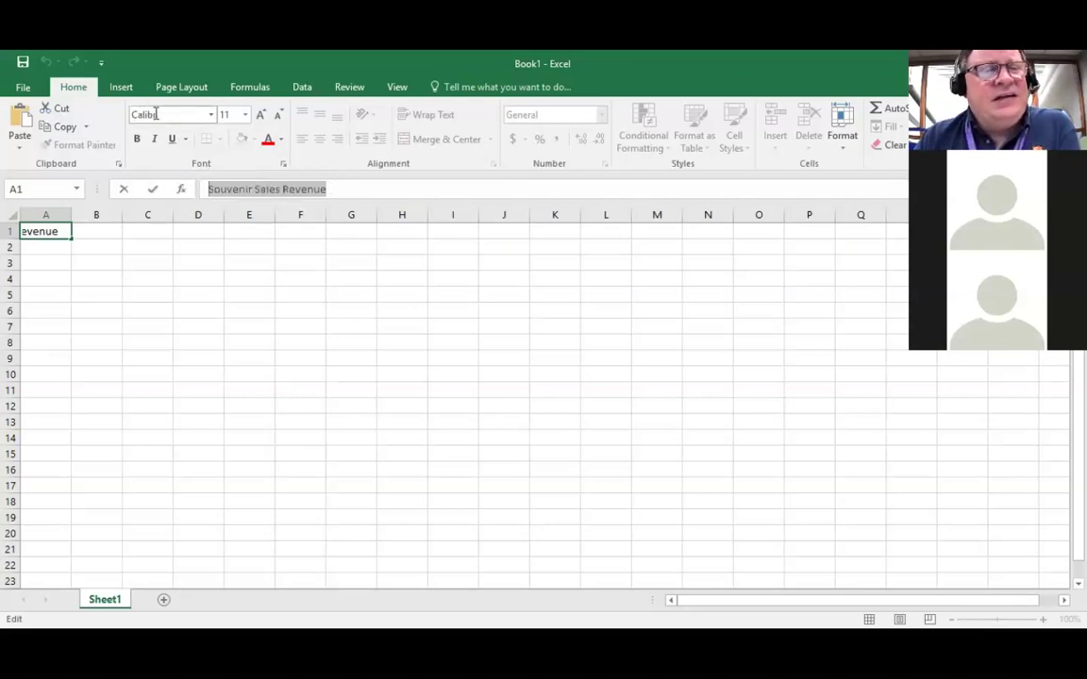
click(211, 115)
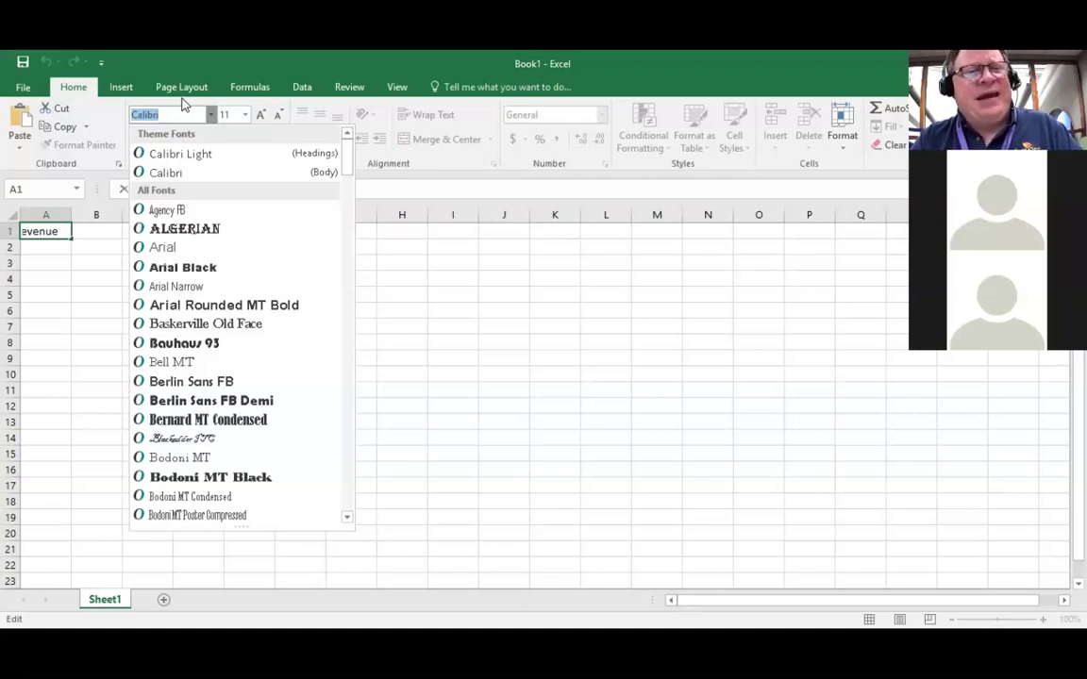
Step: Jump to Tahoma in the font list and apply it to the title
text(Tahoma)
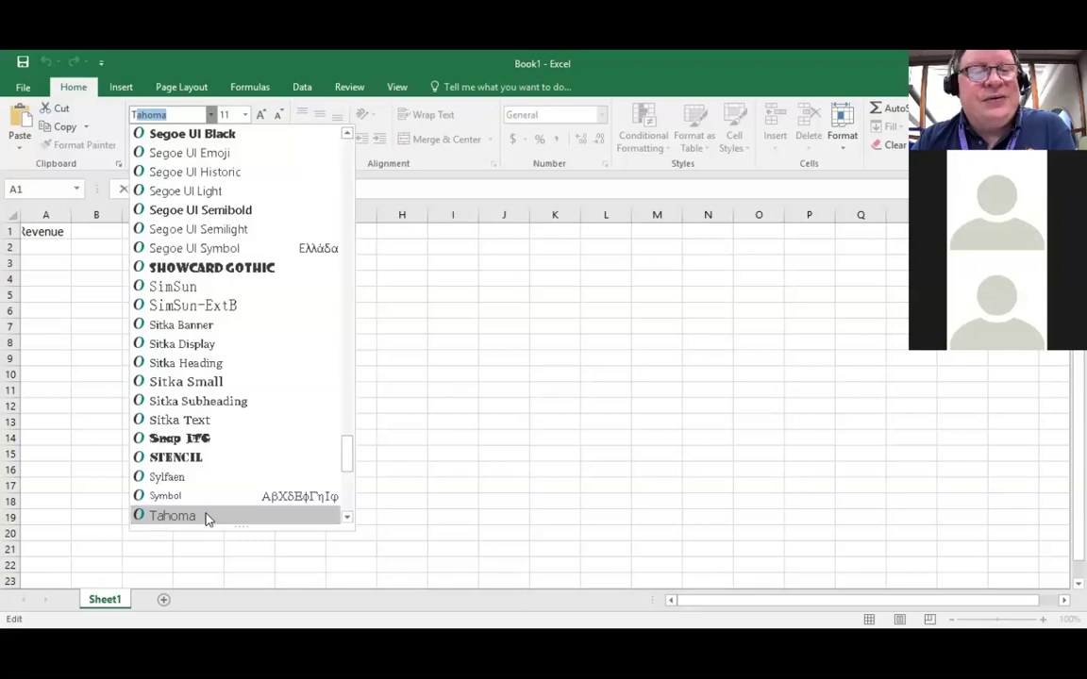
click(207, 517)
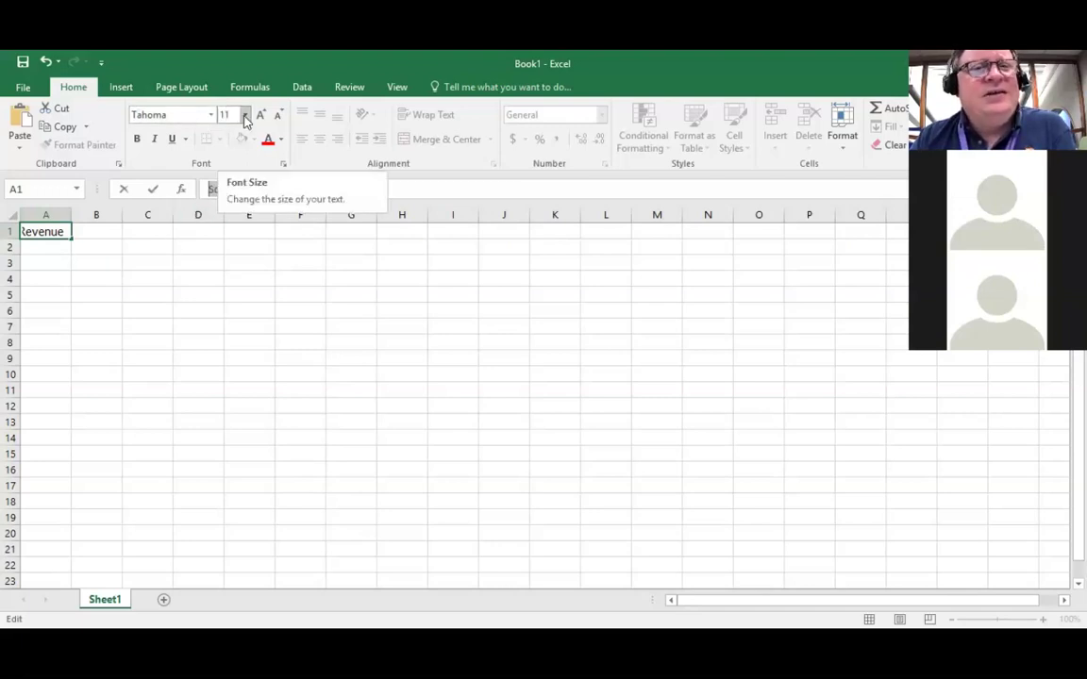
click(244, 115)
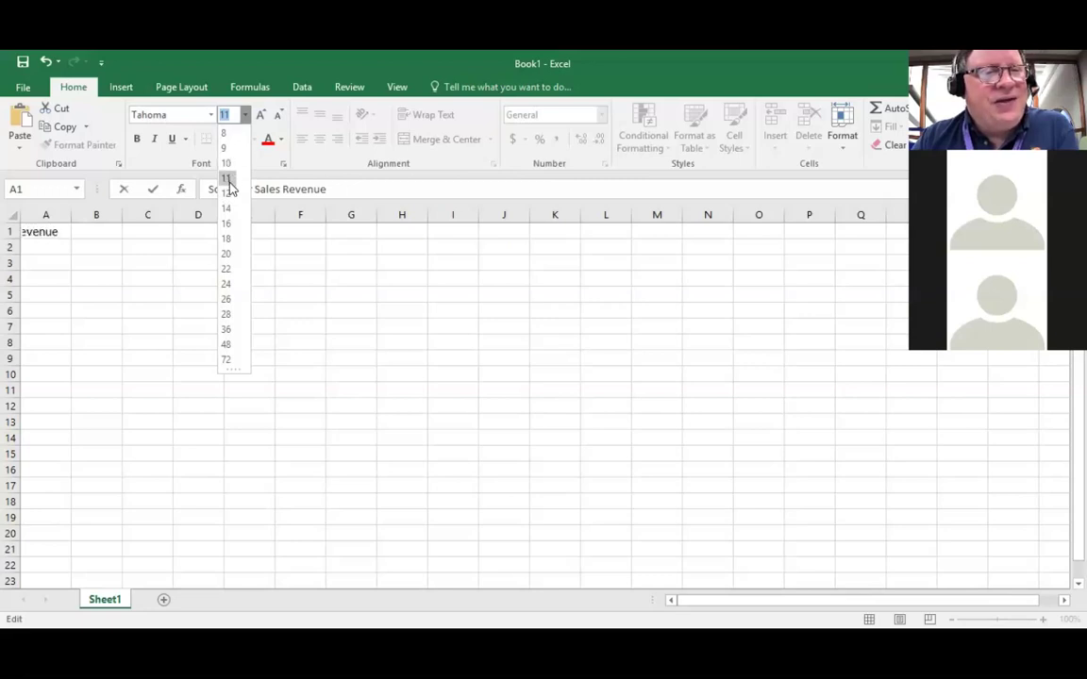
Step: Make the Tahoma title 20-point bold, commit it, and return to A1
click(226, 254)
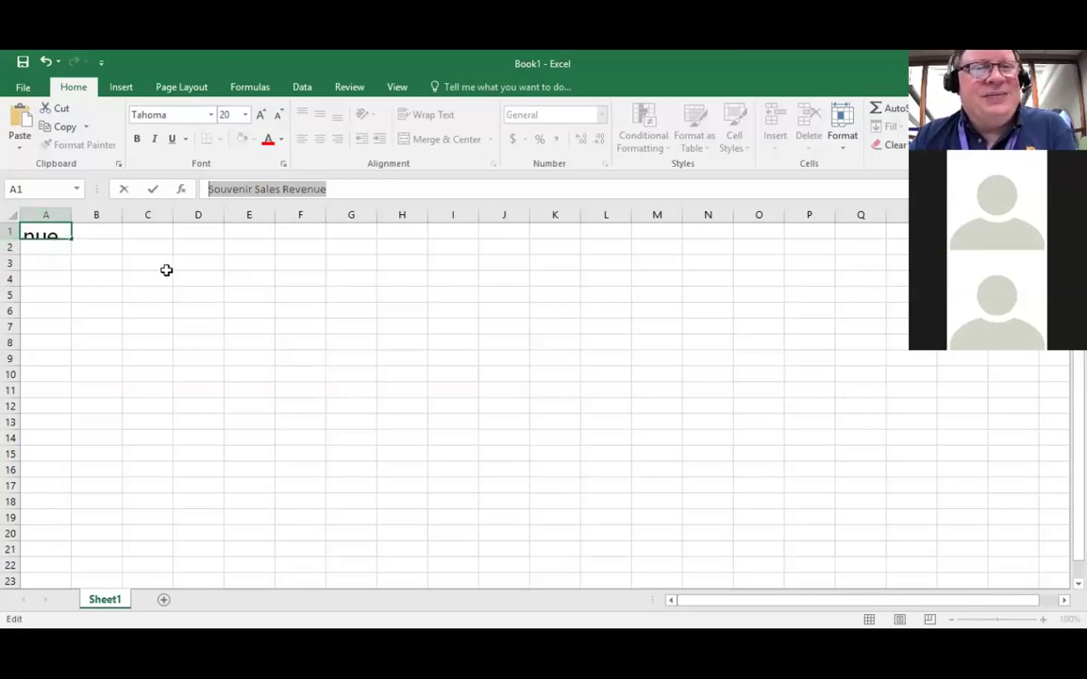
click(136, 142)
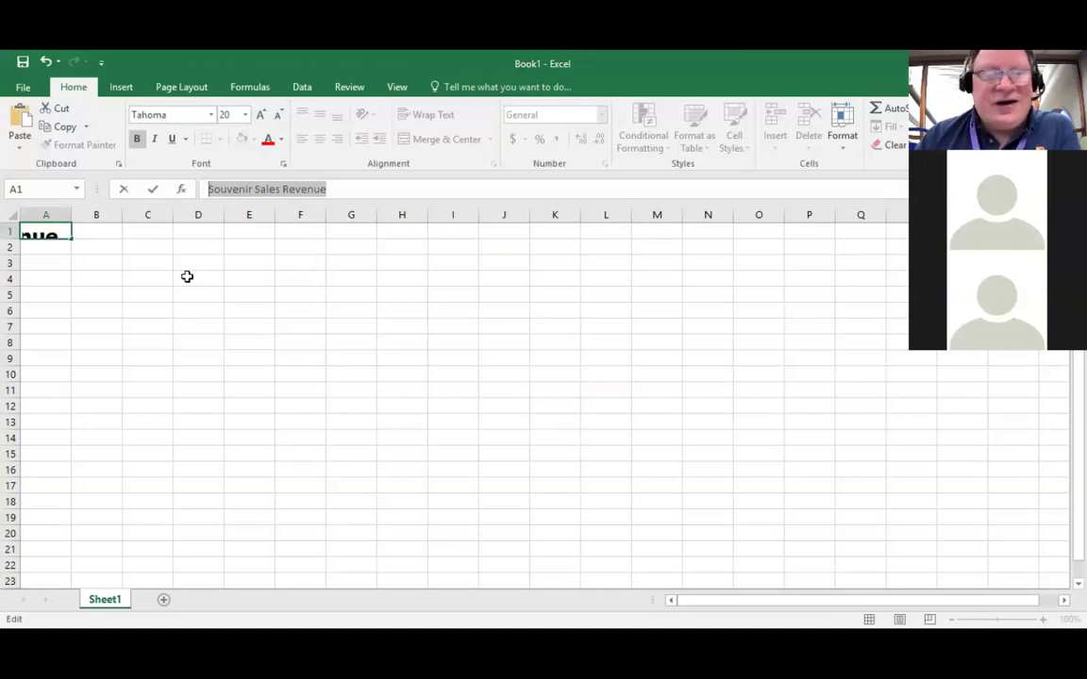
key(Return)
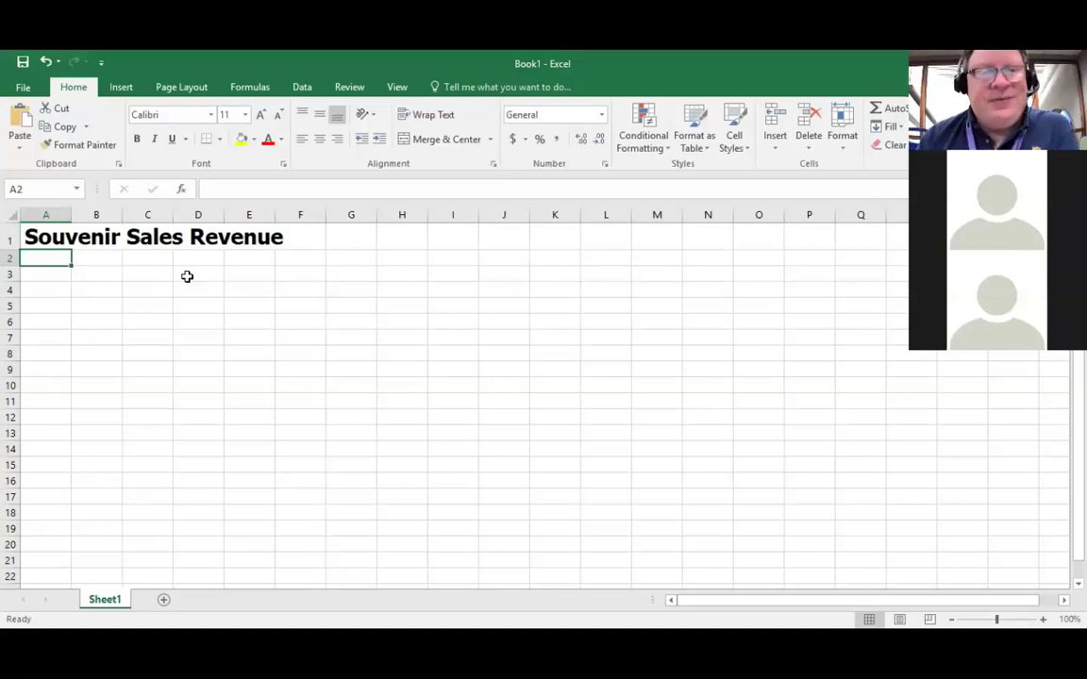
key(Up)
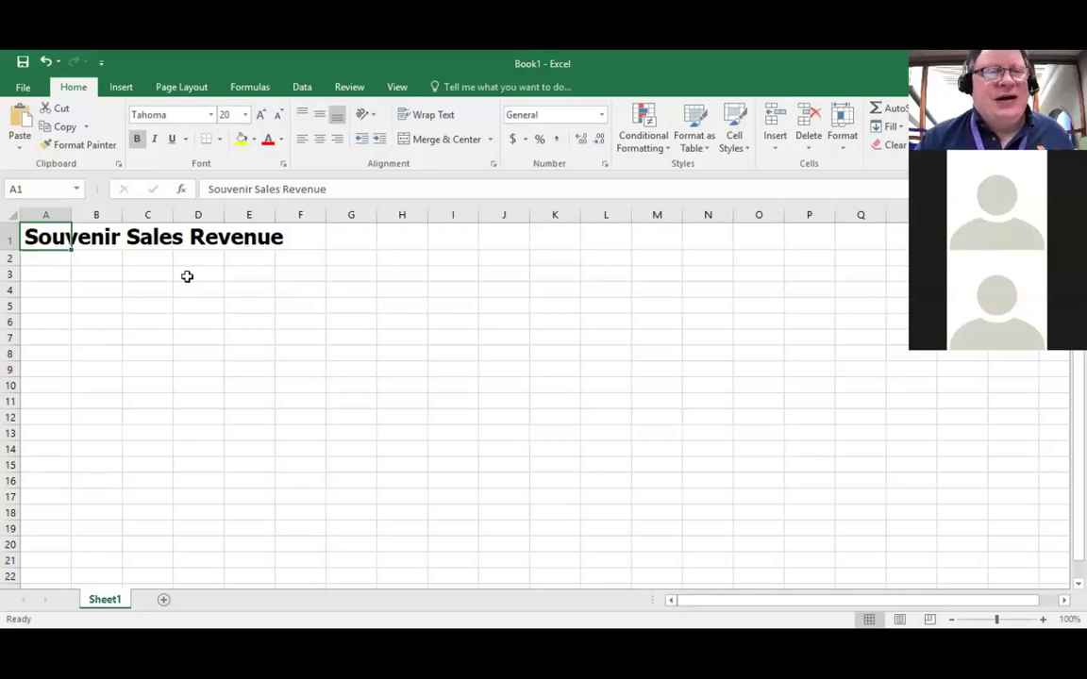
click(284, 165)
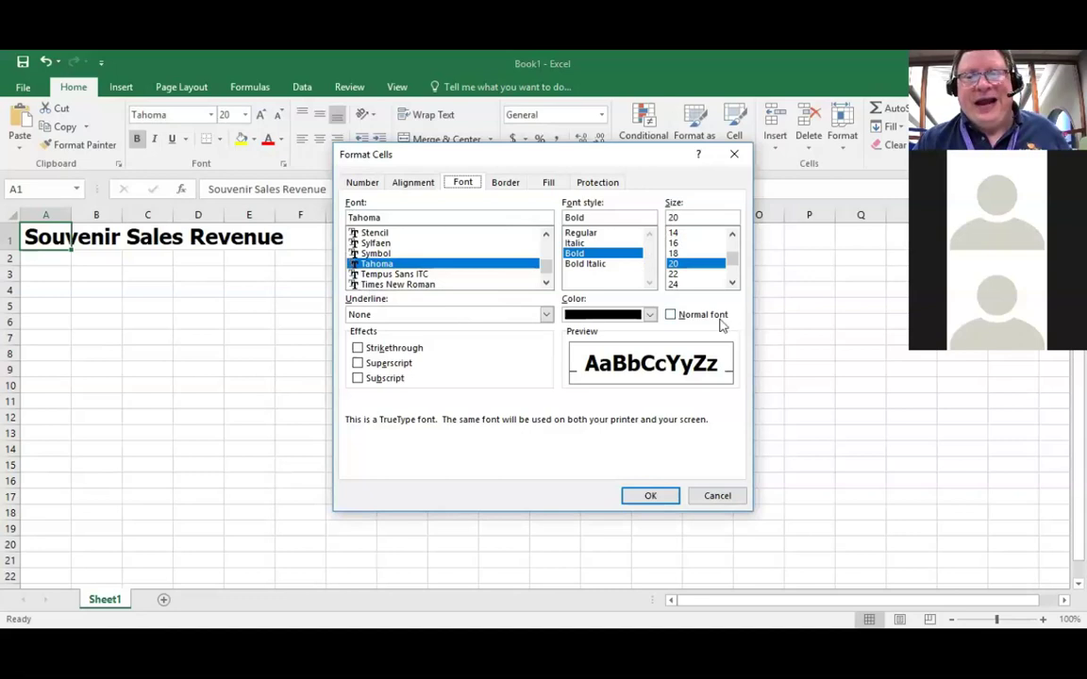
click(725, 498)
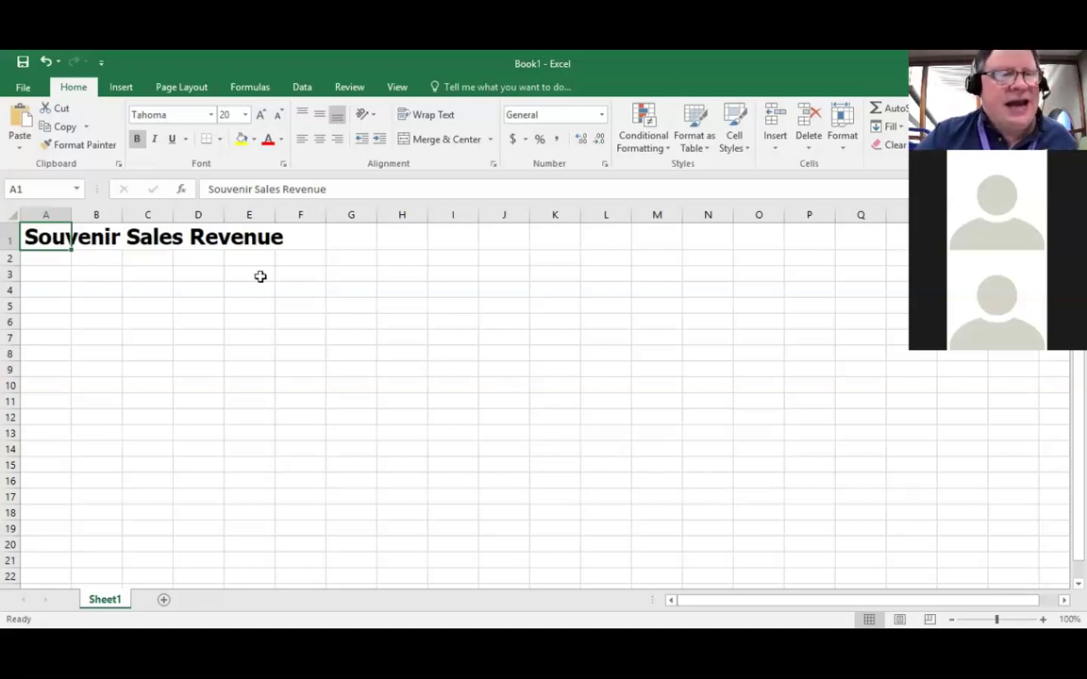
click(45, 274)
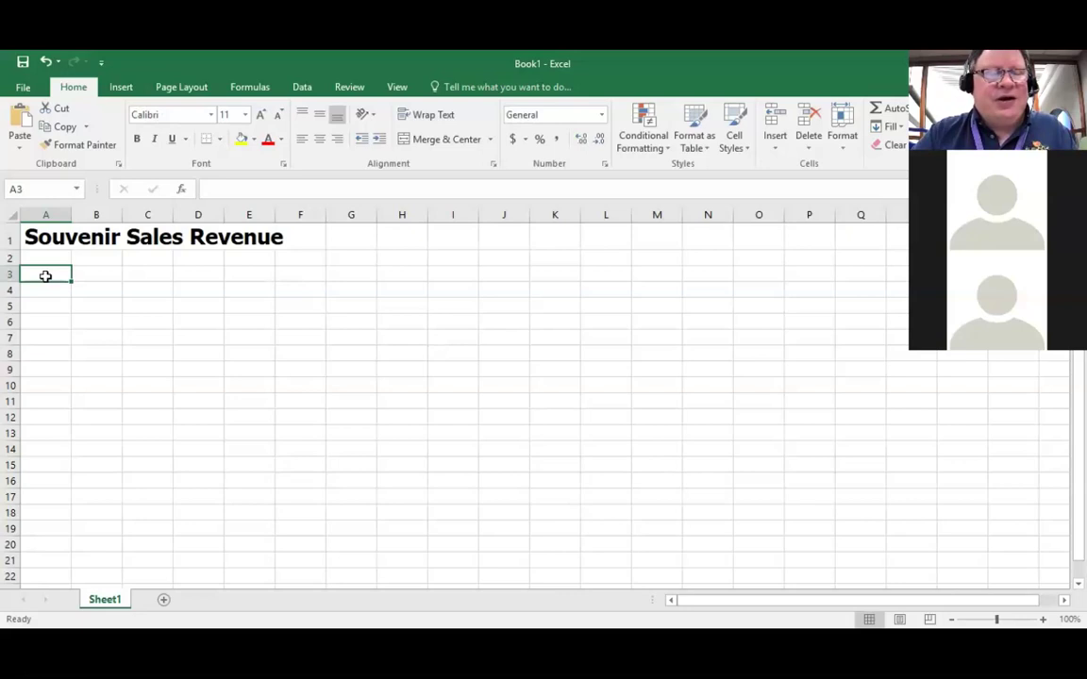
Step: Enter Mickey Mouse in A3 and Donald Duck in A4
text(Micker)
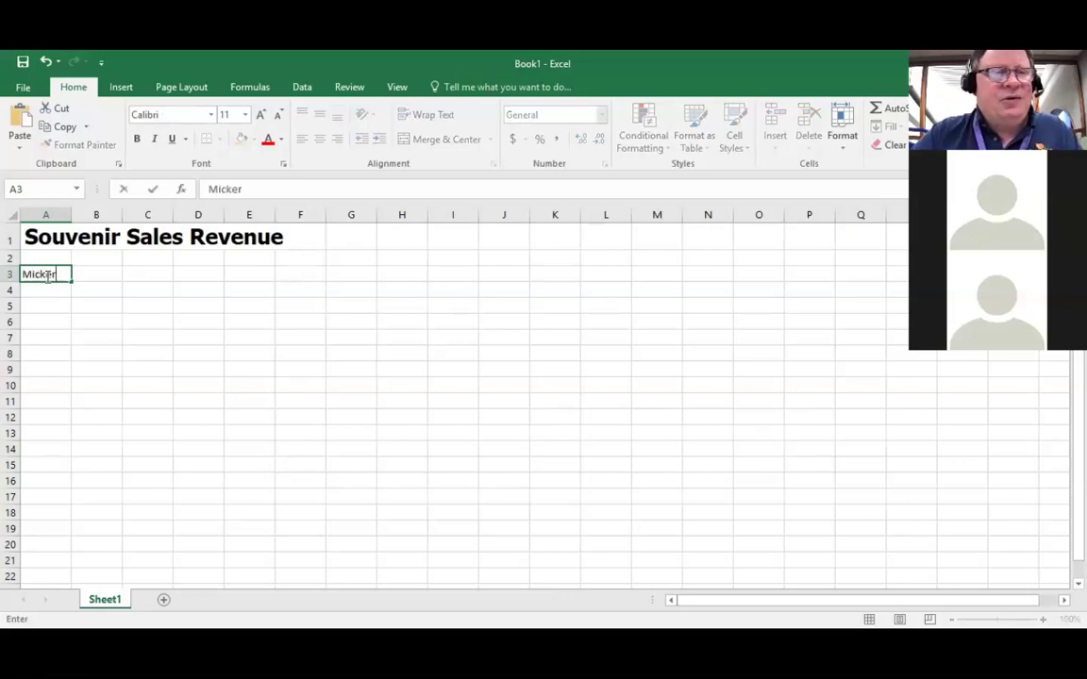
key(BackSpace)
text(y)
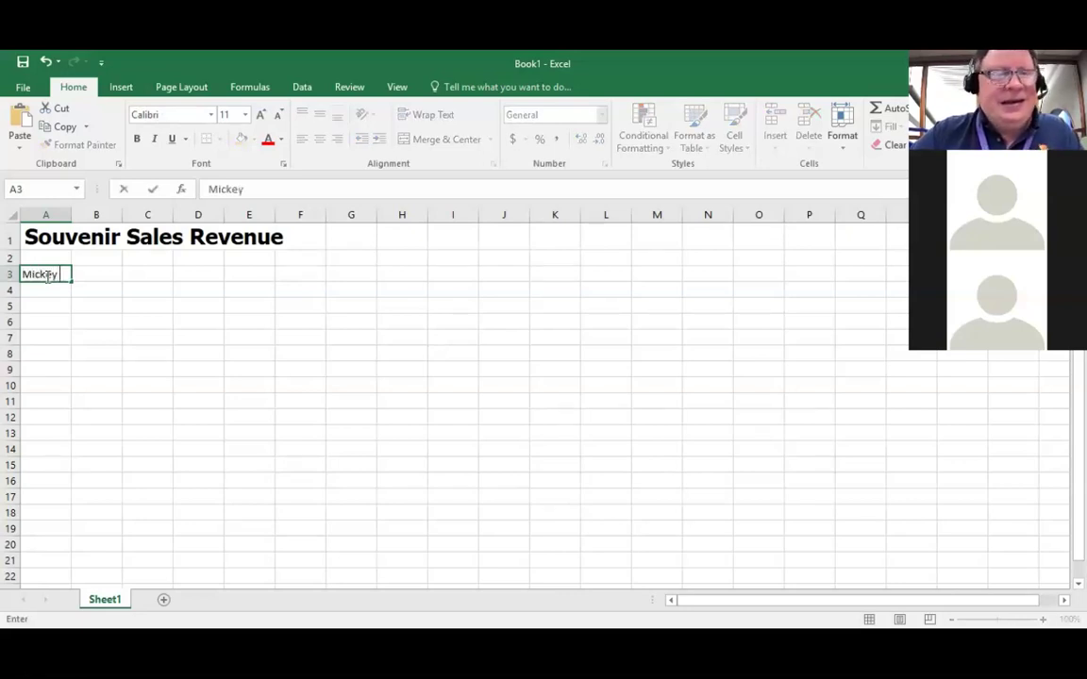
text( Mouse)
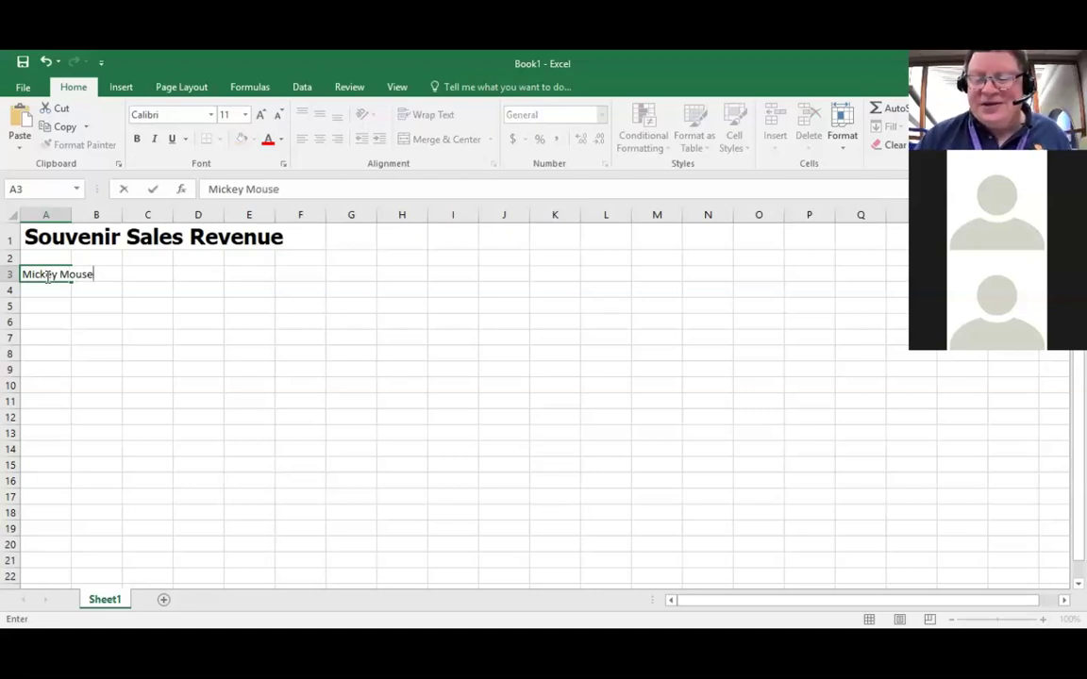
key(Return)
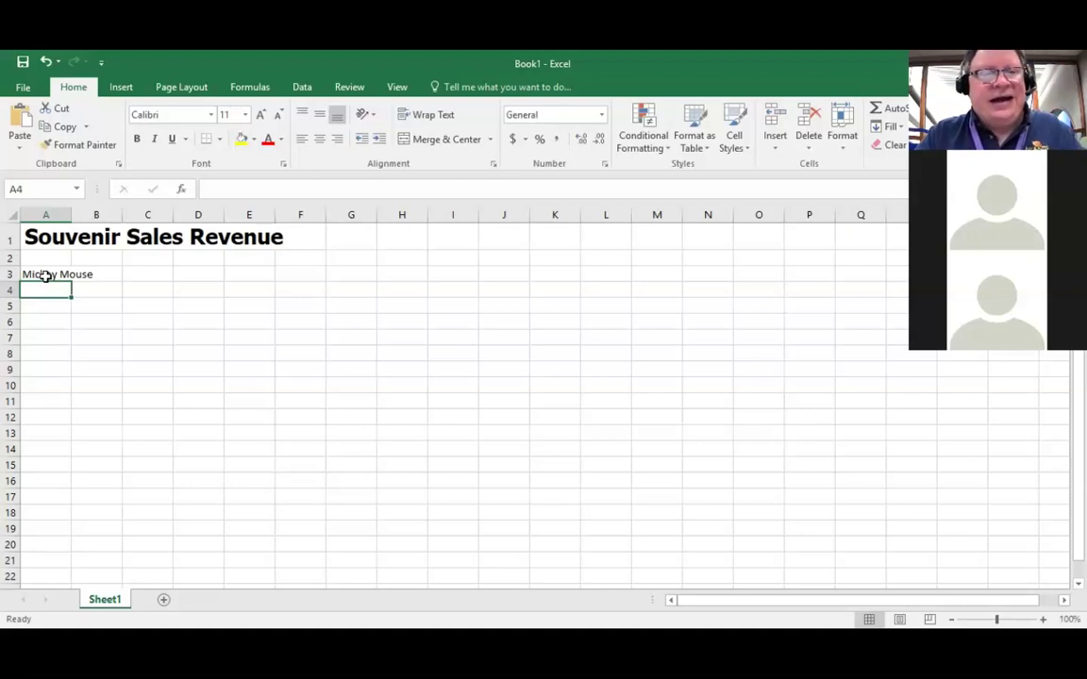
text(Donald)
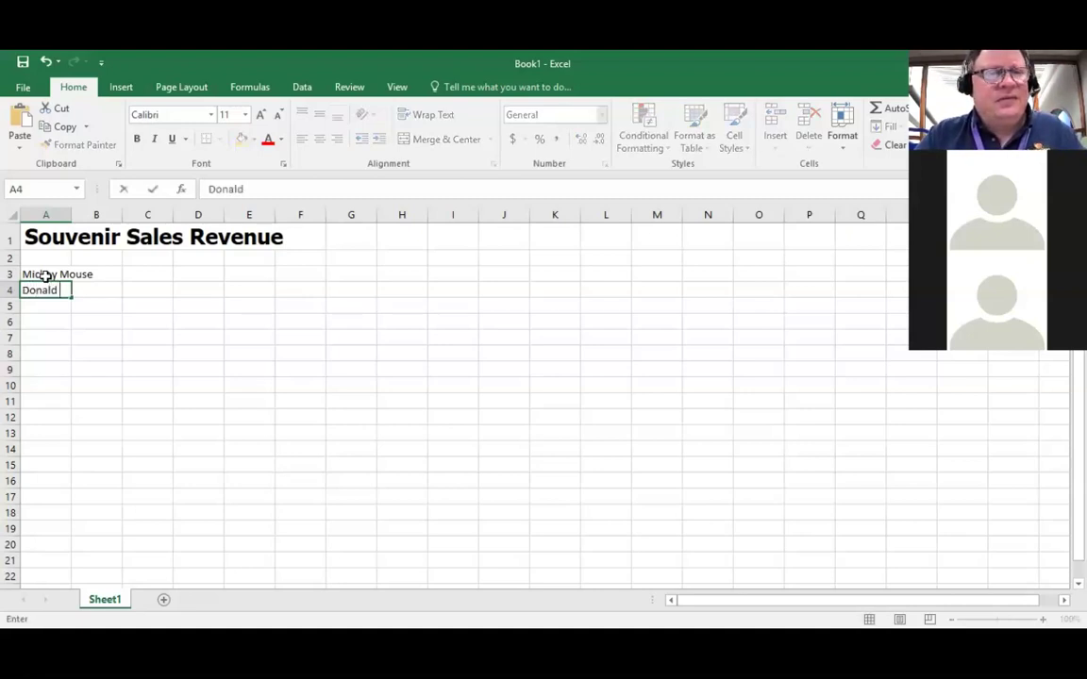
text( Duck)
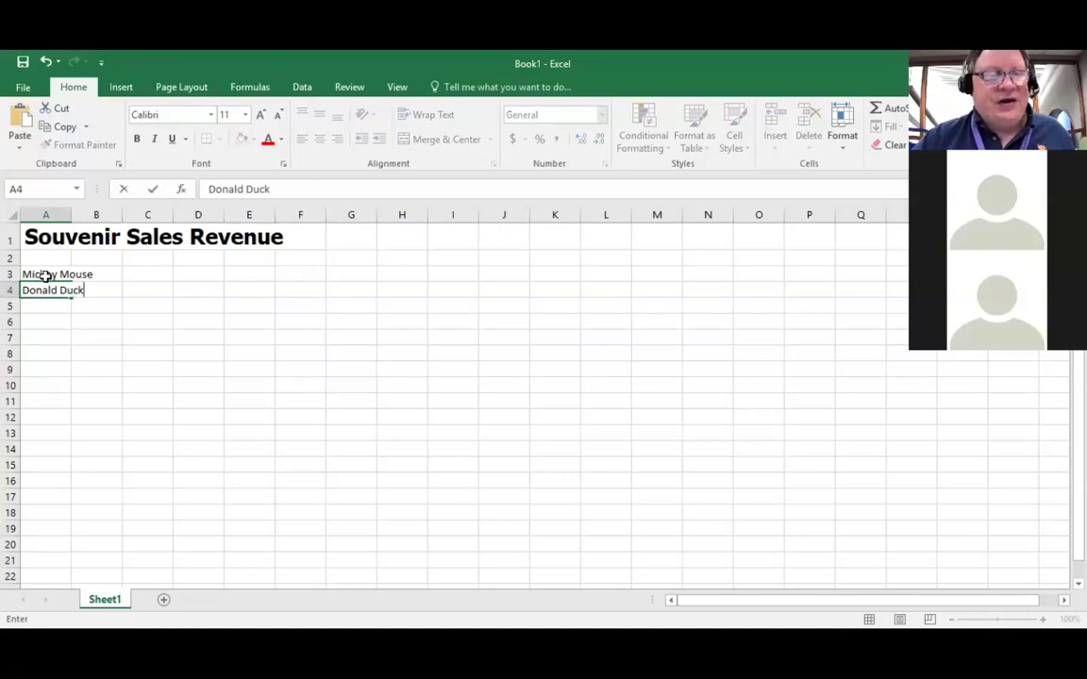
key(Return)
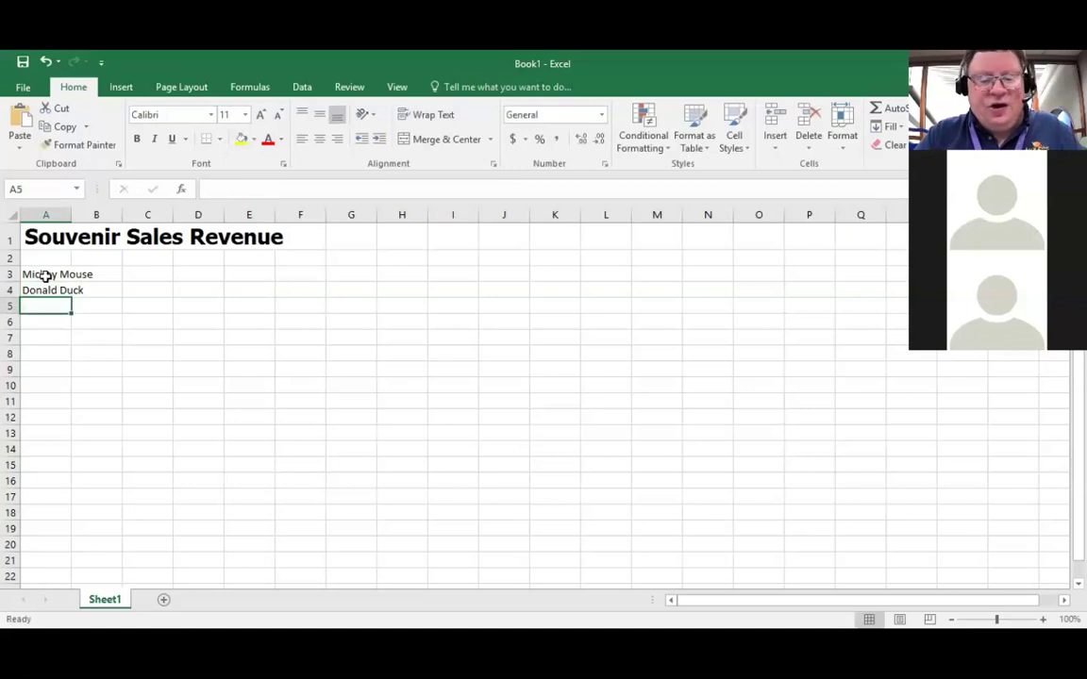
Step: Enter Goofy, Minnie Mouse and Roger Rabbit in A5 through A7
text(Goofy)
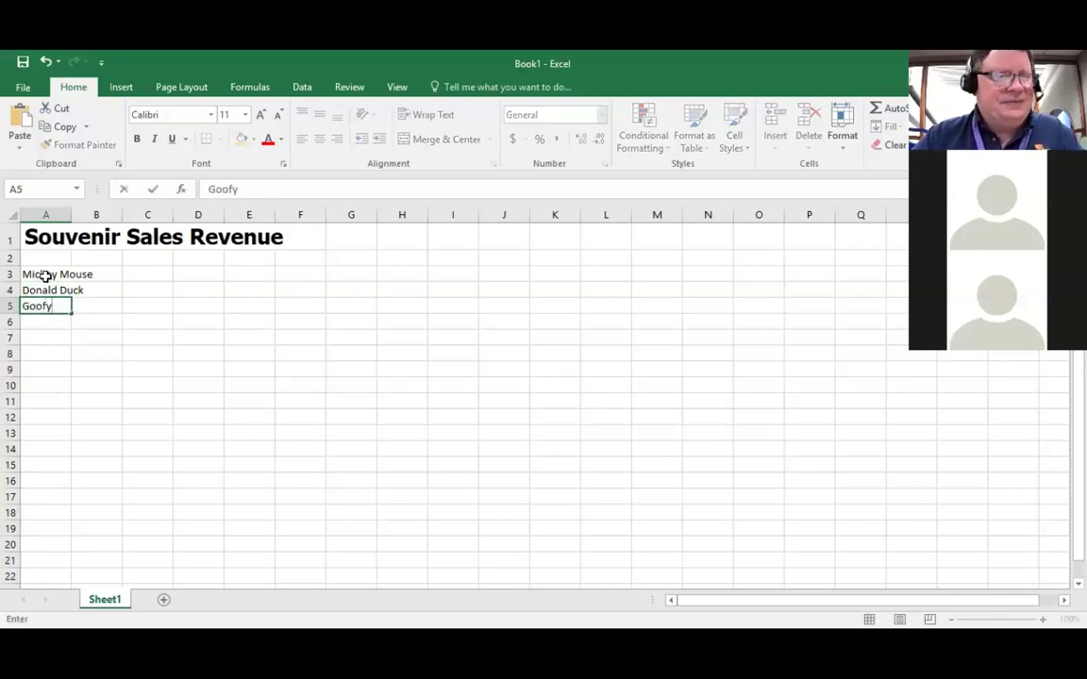
key(Return)
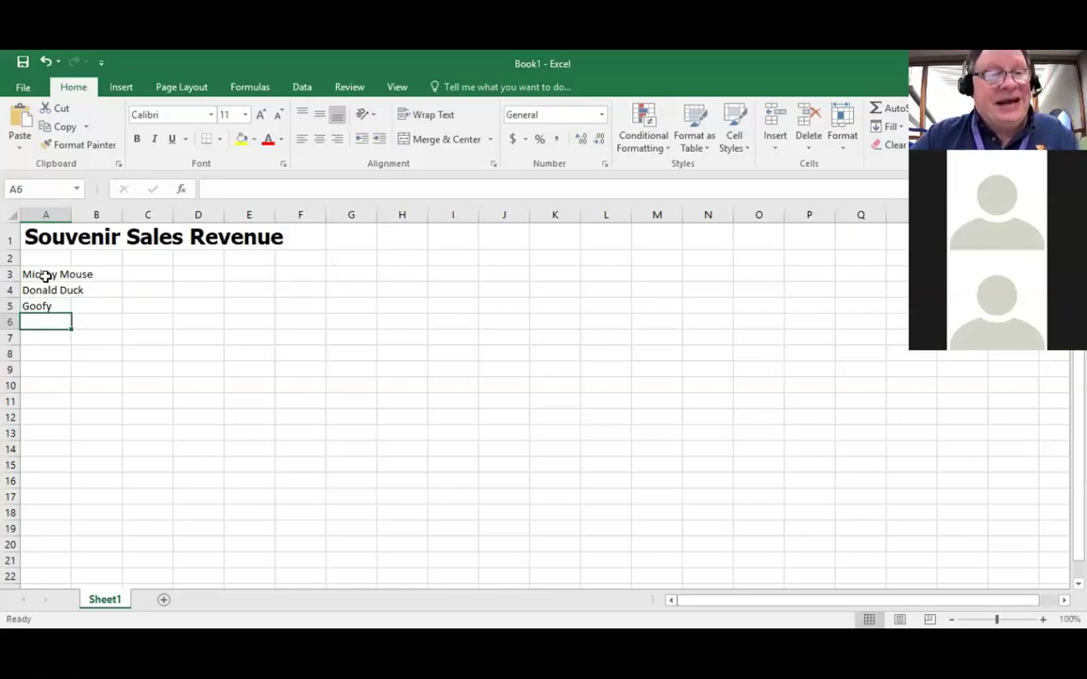
text(Minnie Mouse)
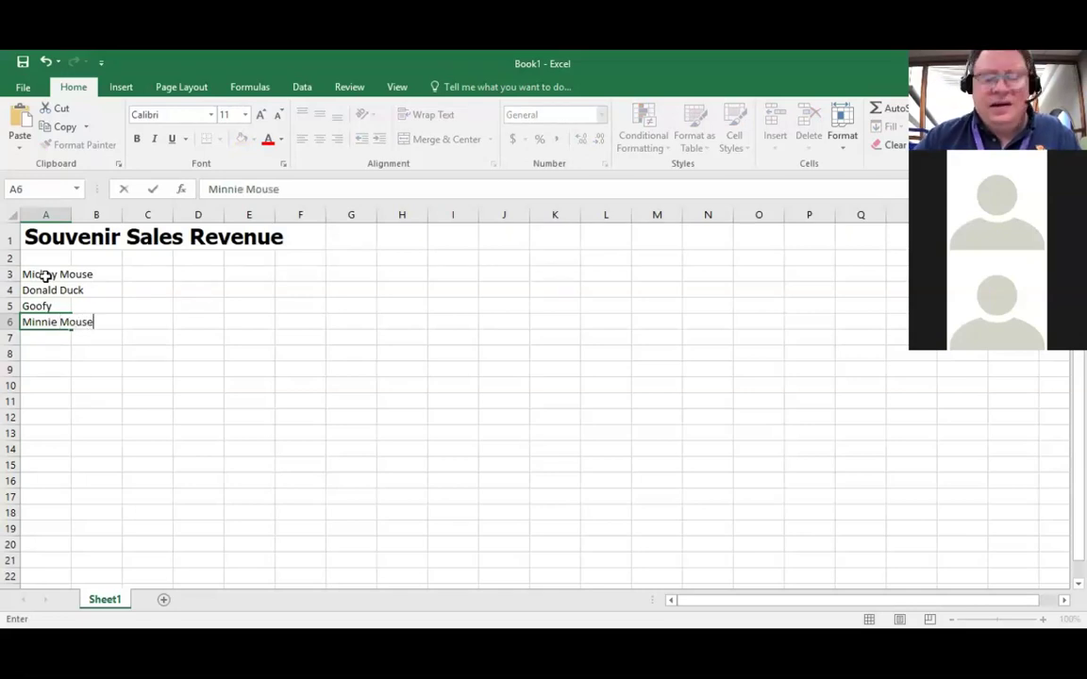
key(Return)
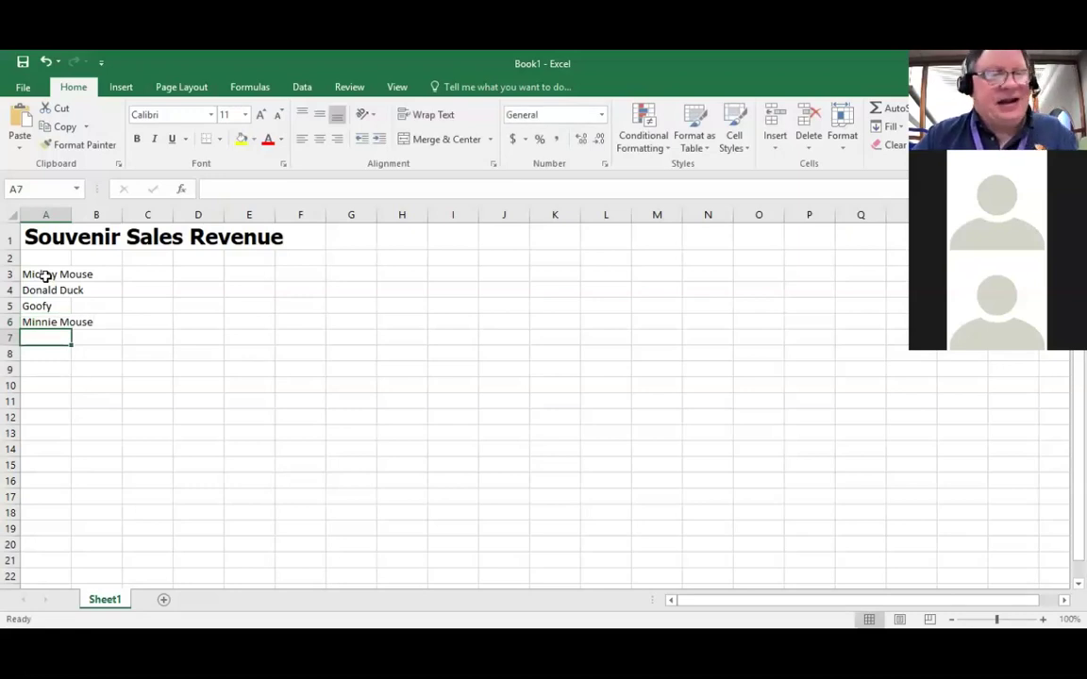
text(Roge)
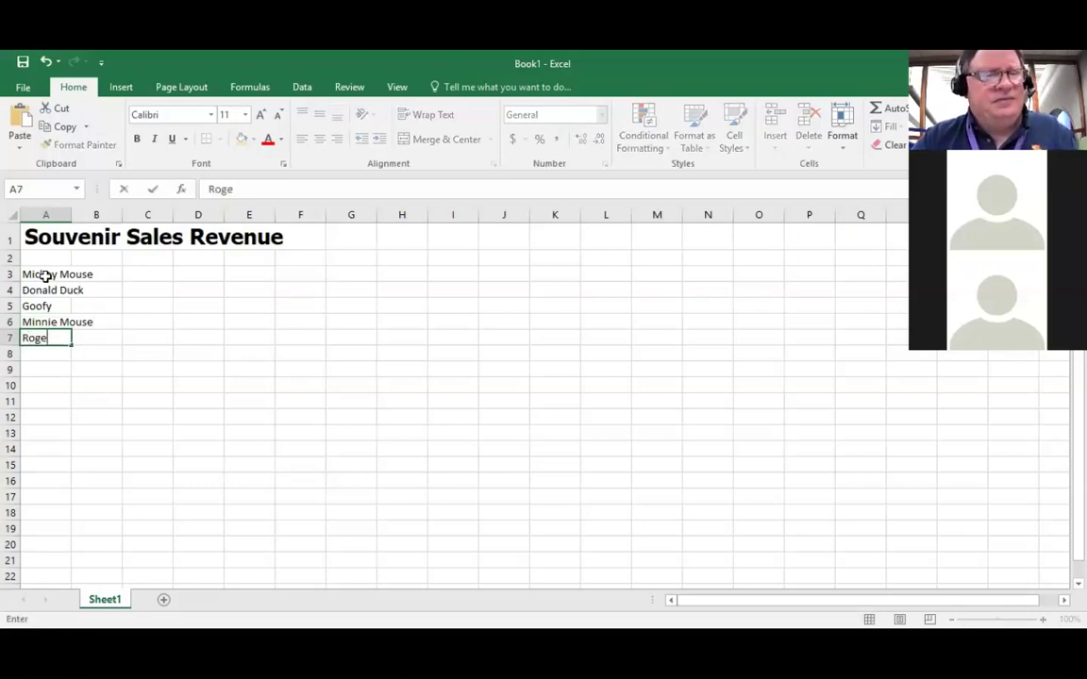
text(r Rabbit)
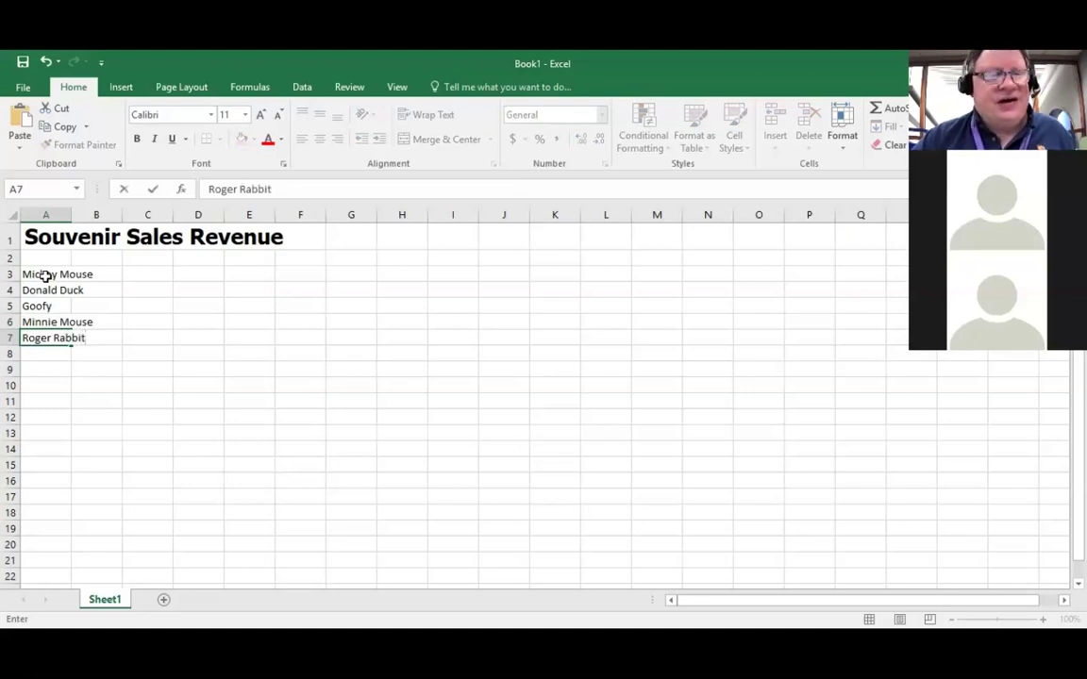
key(Return)
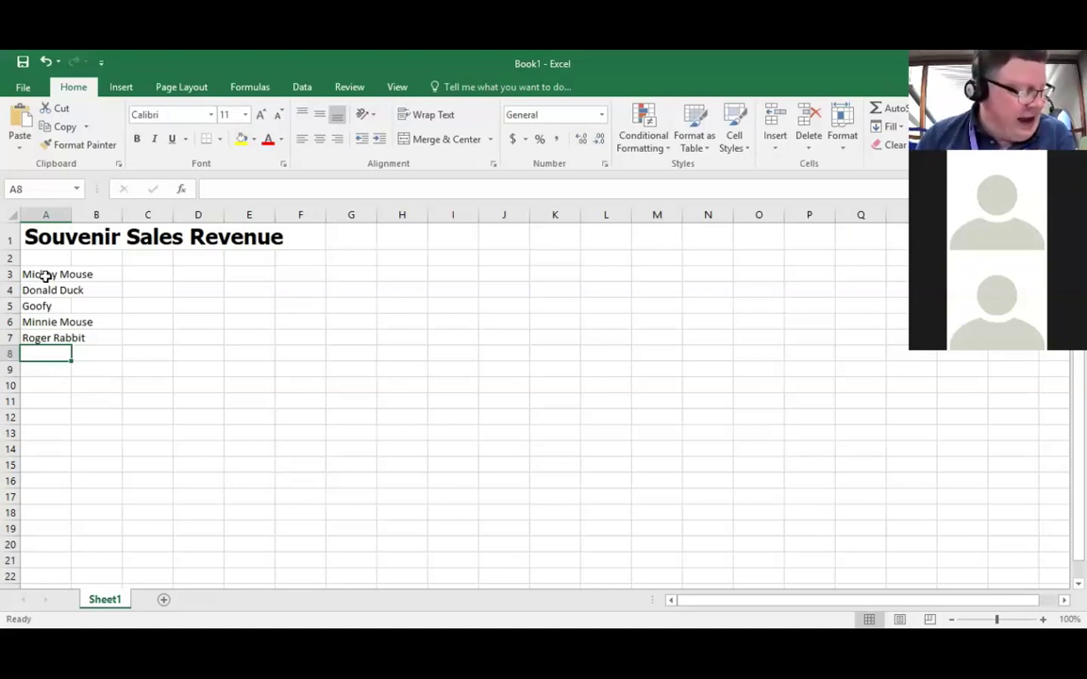
key(Up)
key(Up)
key(Up)
key(Up)
key(Up)
key(Up)
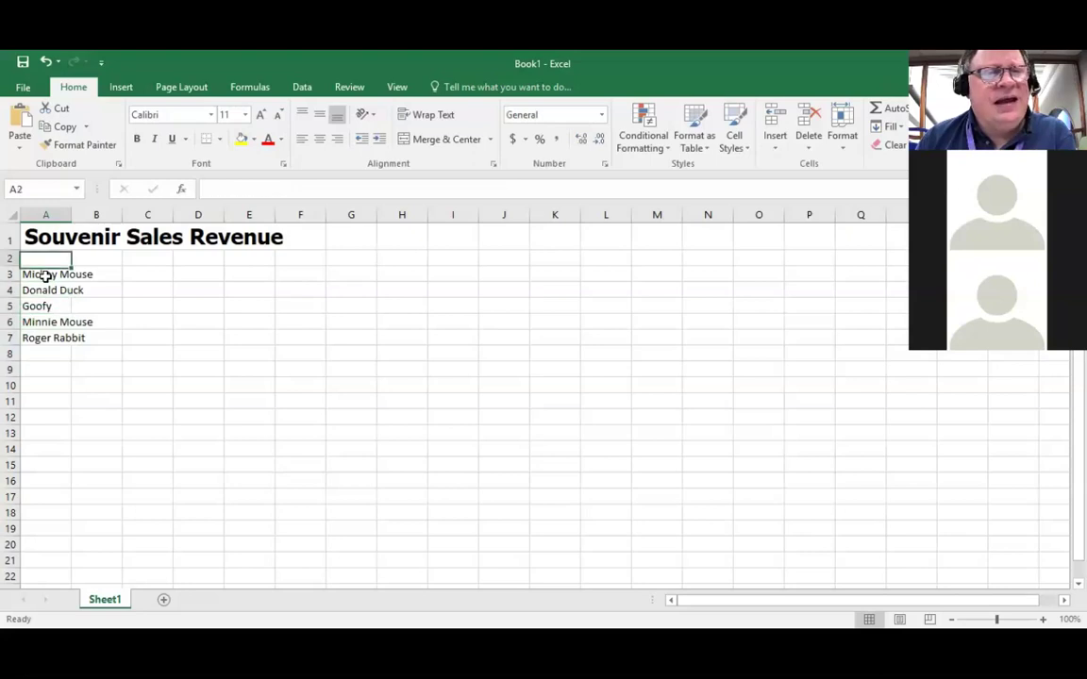
Step: Type the heading Wednesday into cell B2
key(Right)
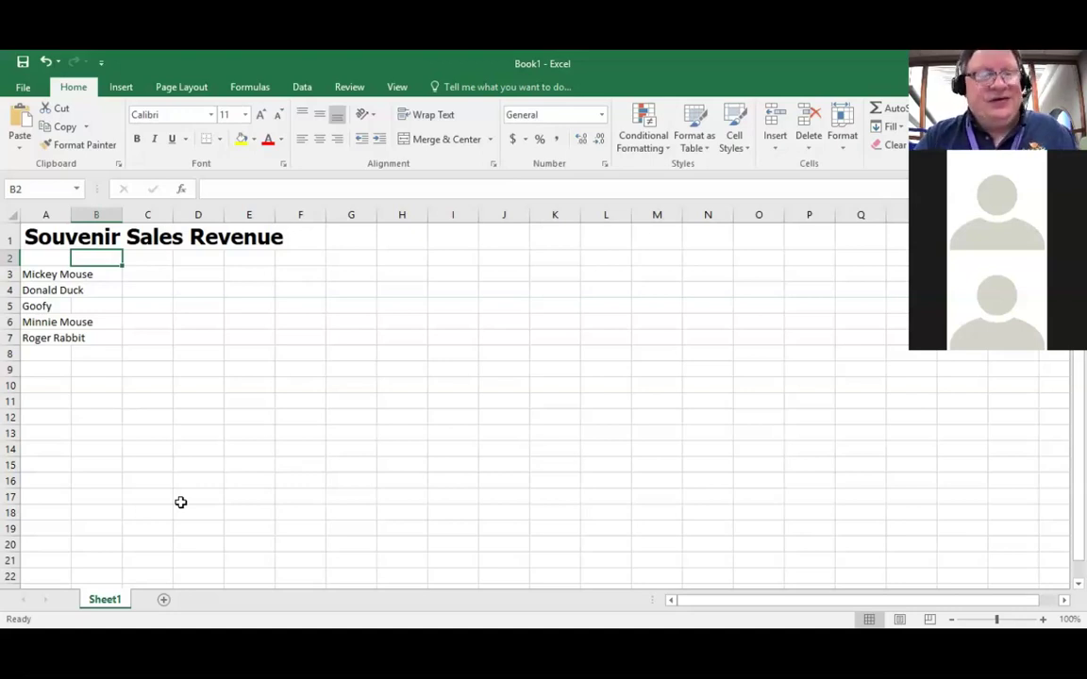
text(We)
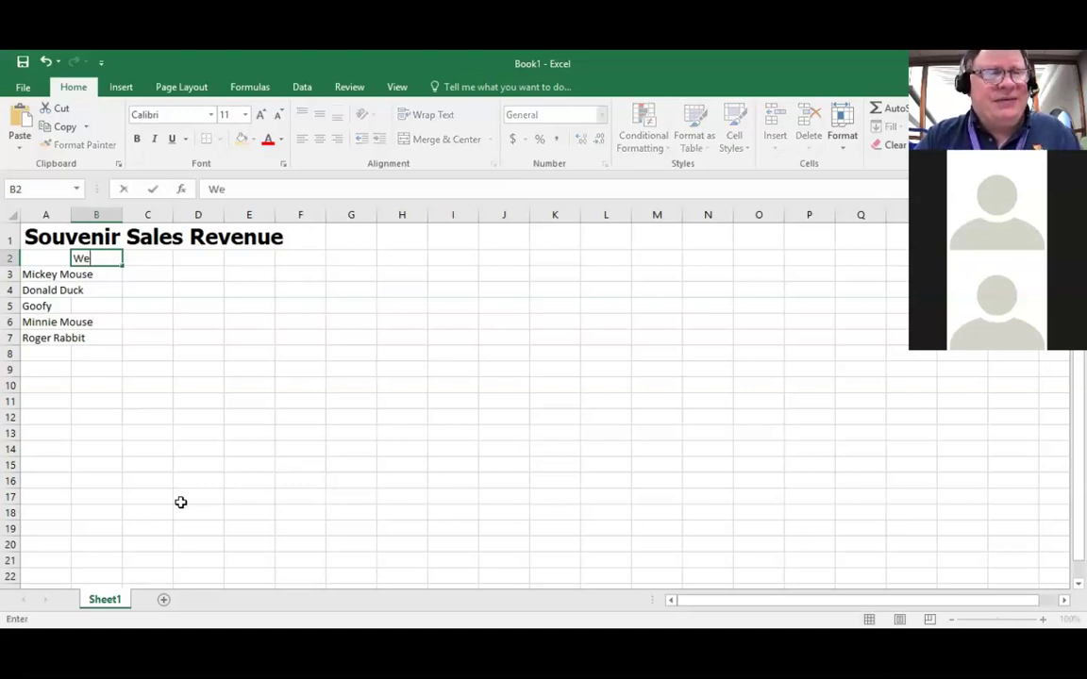
text(dnesday)
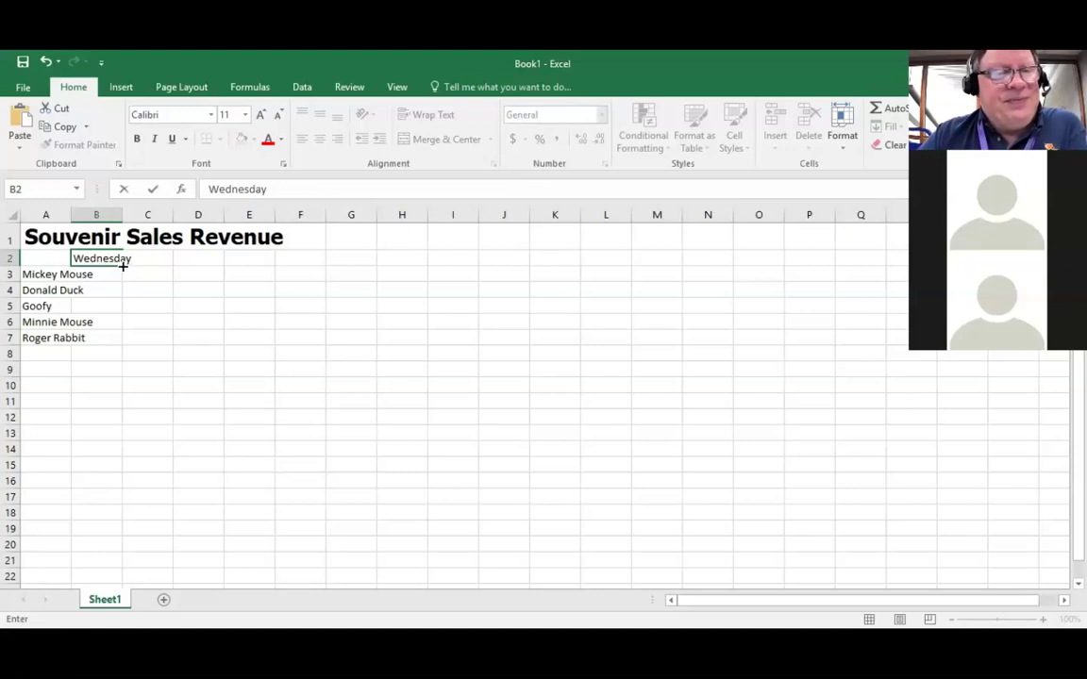
Step: AutoFill B2 across to F2 so the headings run Thursday, Friday, Saturday and Sunday
drag(122, 266, 157, 268)
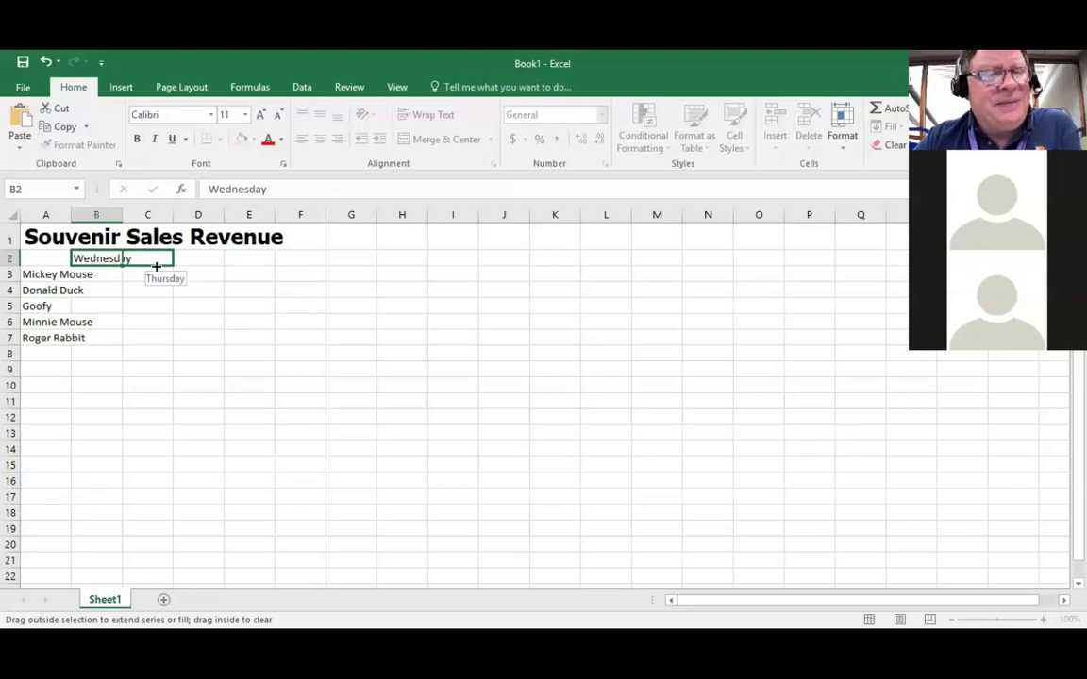
drag(157, 267, 314, 266)
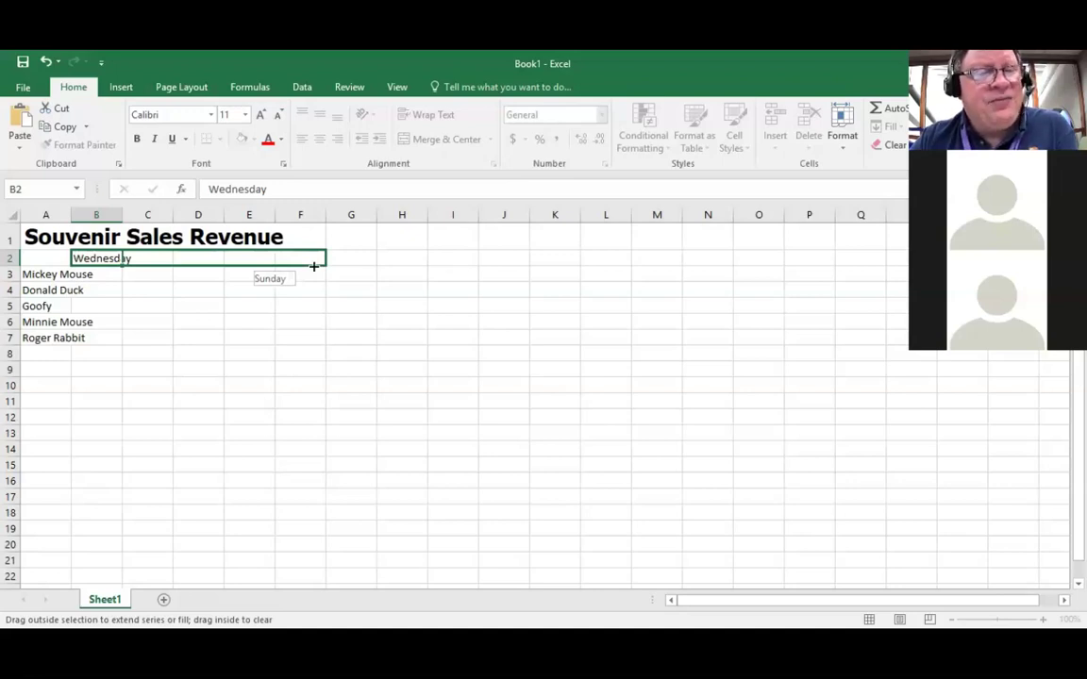
drag(314, 267, 315, 269)
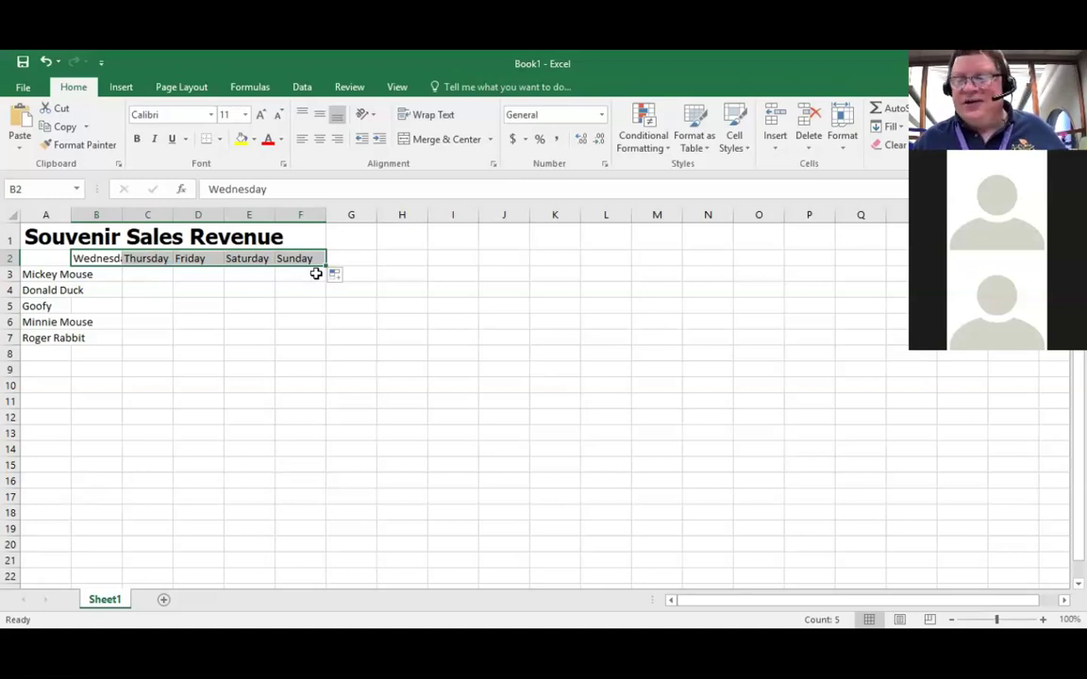
click(295, 321)
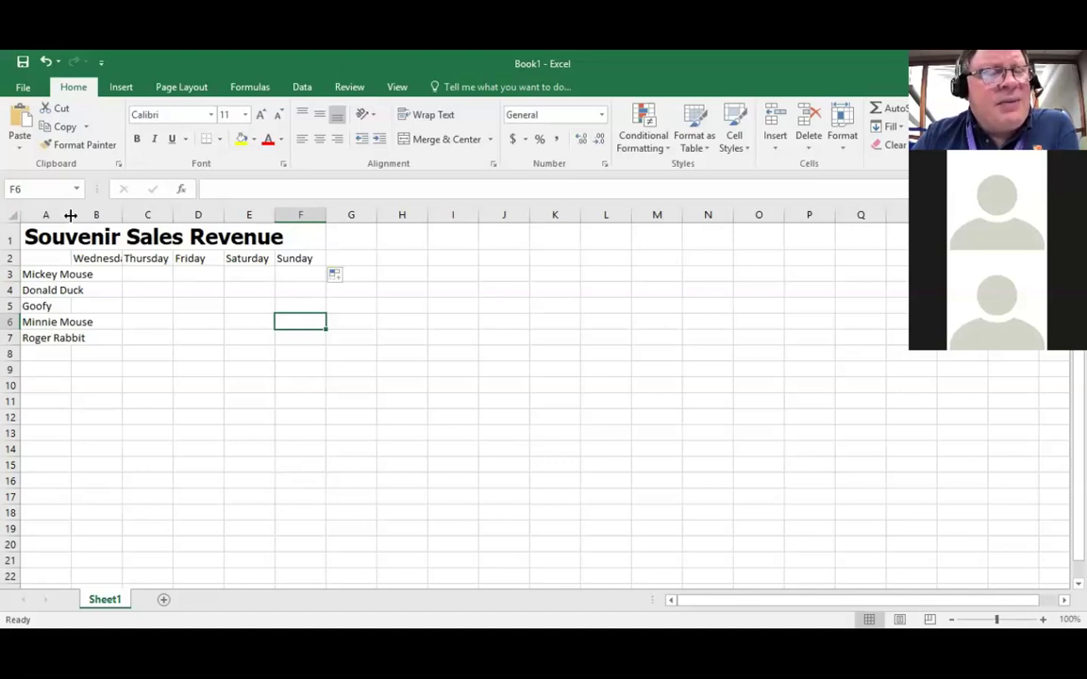
Step: Drag column A's right border until its width reads 14.00 (103 pixels)
drag(71, 215, 71, 216)
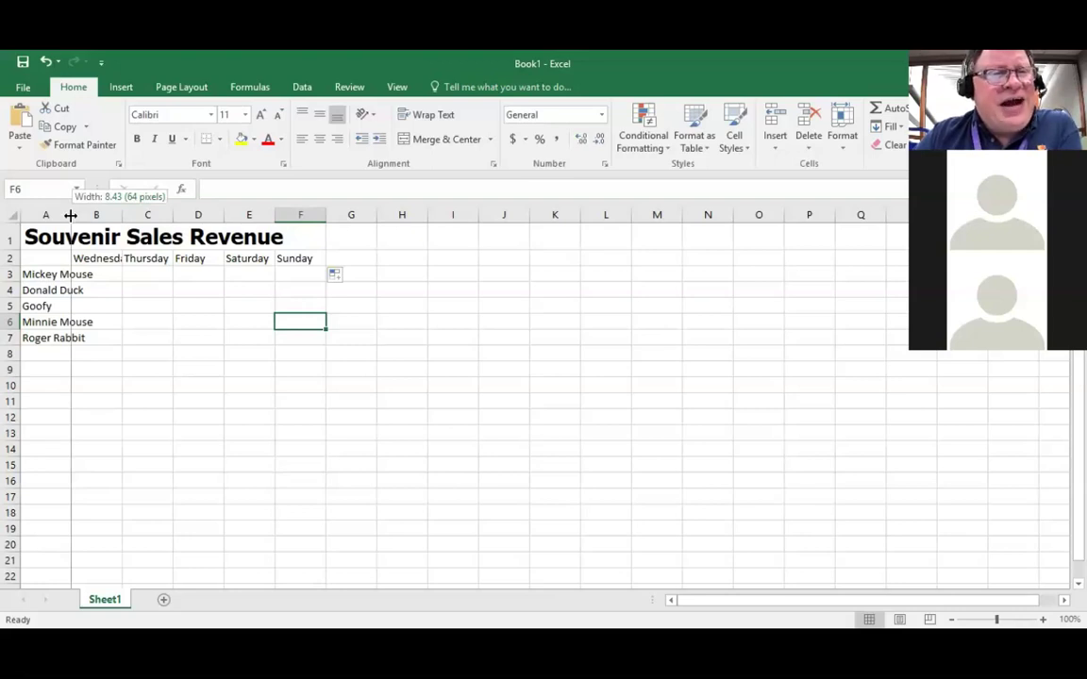
drag(71, 215, 96, 215)
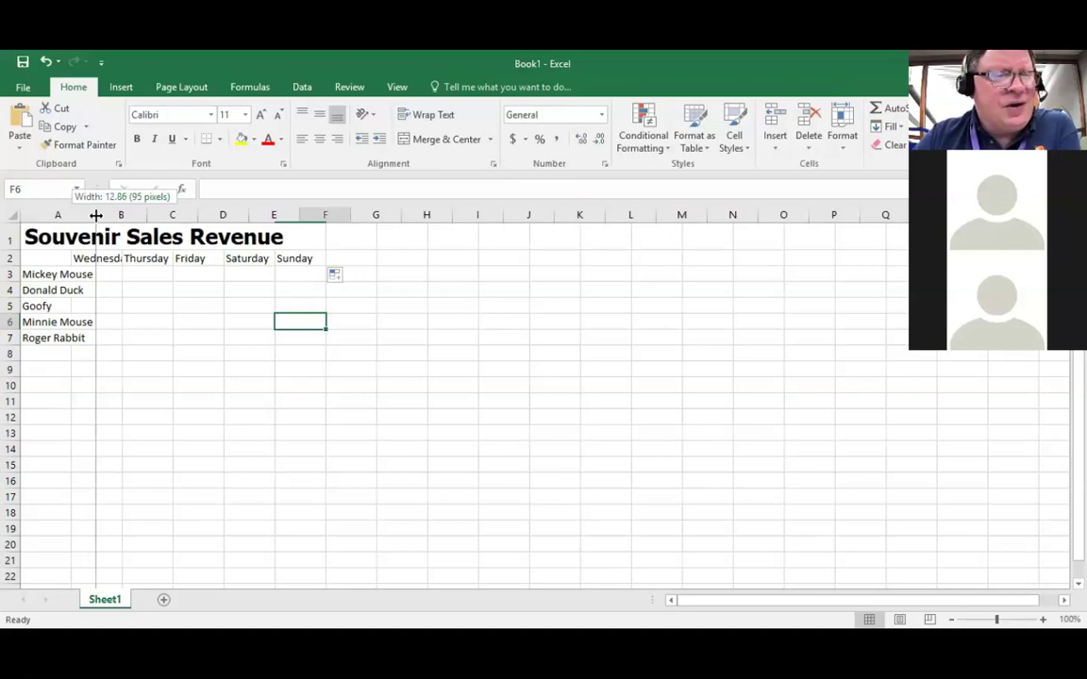
mouse_move(96, 215)
mouse_down()
mouse_move(76, 215)
mouse_move(102, 217)
mouse_up()
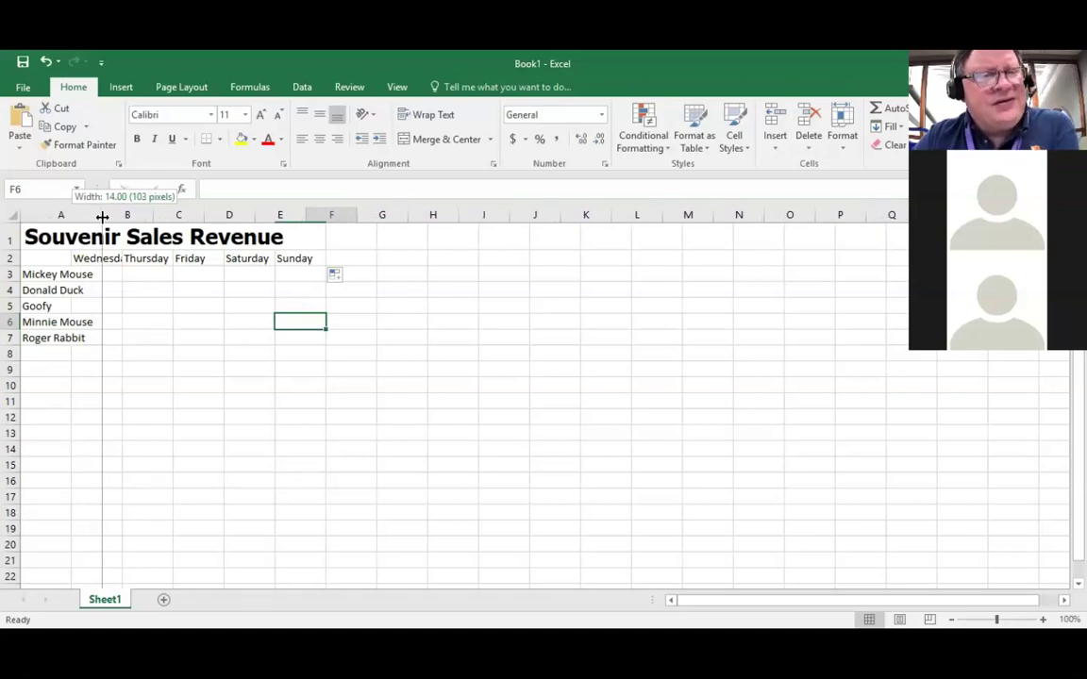
drag(102, 217, 102, 217)
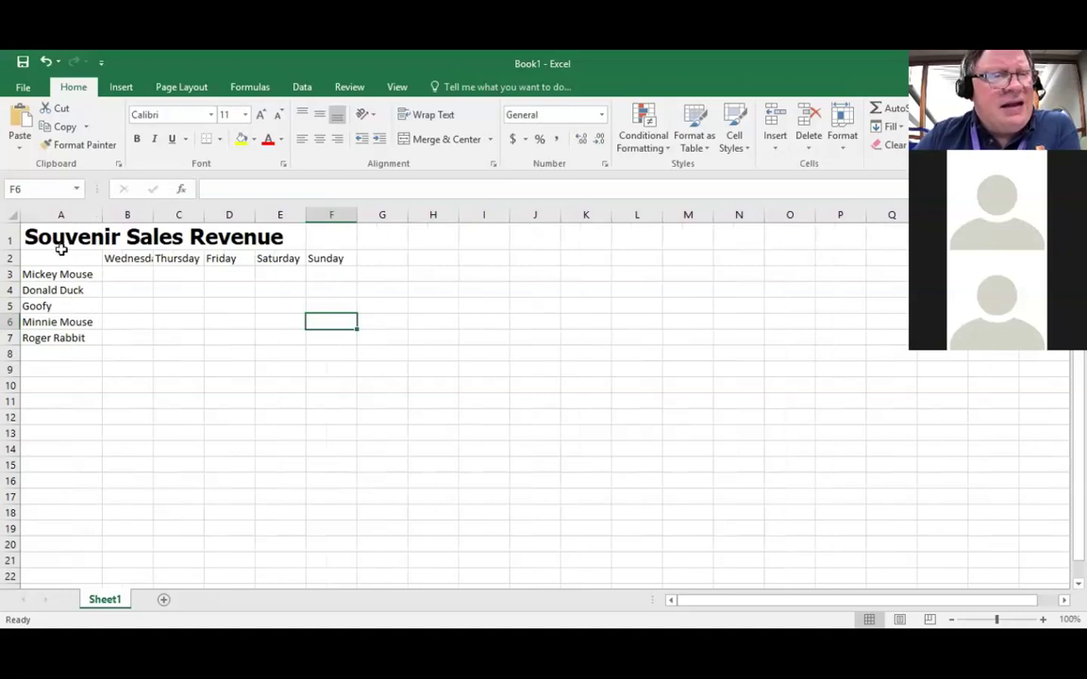
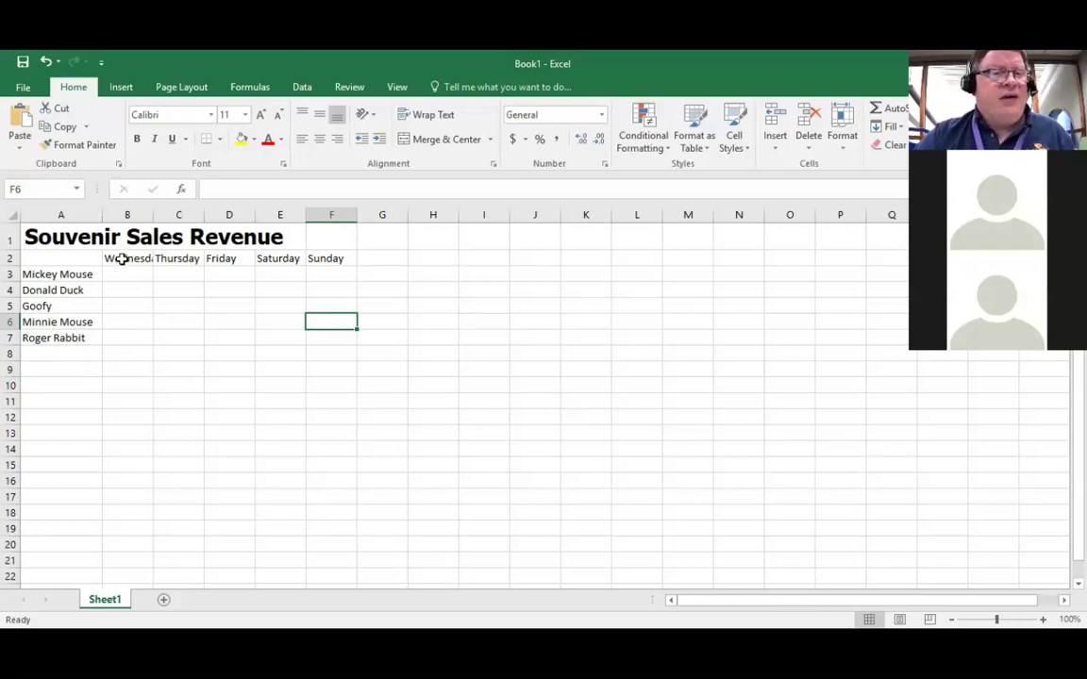
Step: Select the day-heading row B2:G2, starting from the Wednesday cell
click(123, 258)
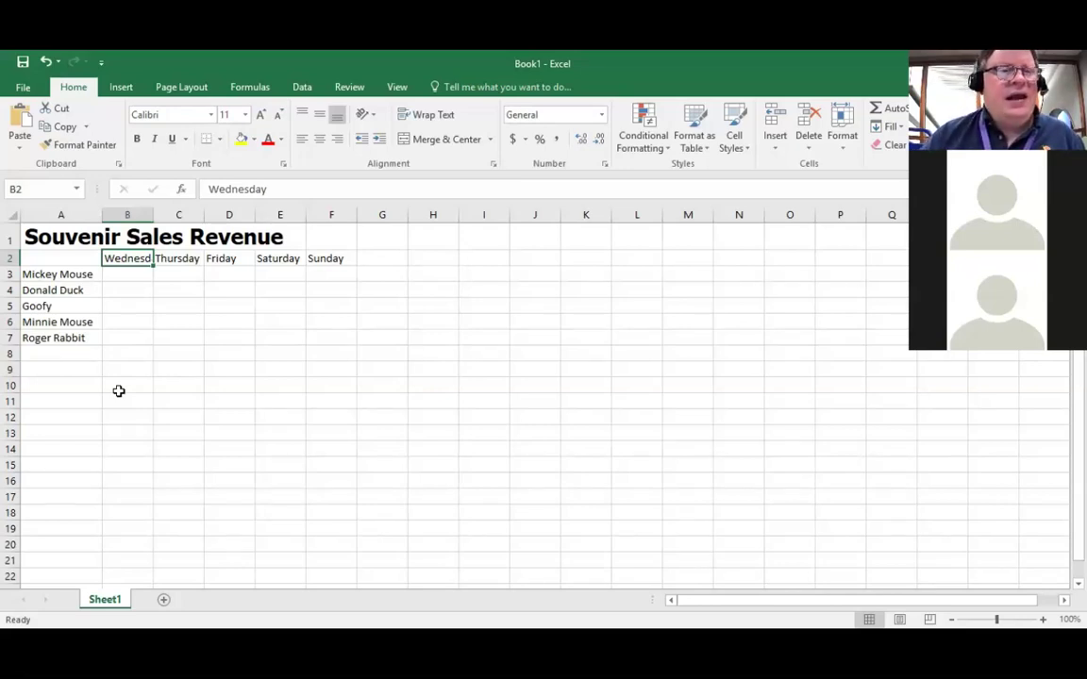
key(shift+Right)
key(shift+Right)
key(shift+Right)
key(shift+Right)
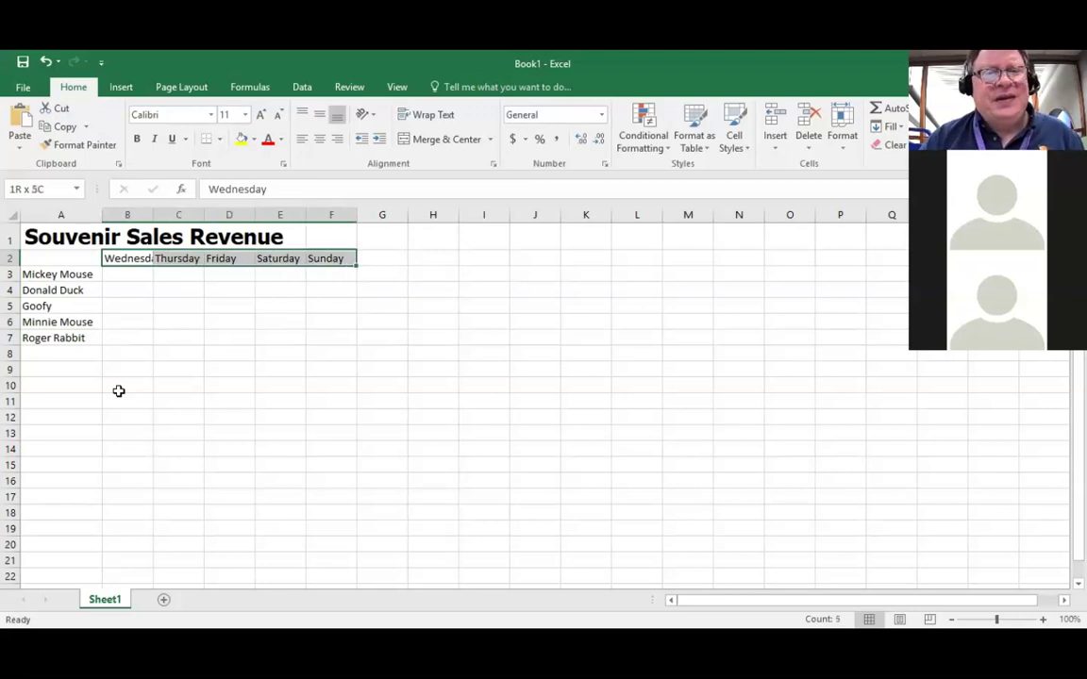
key(shift+Right)
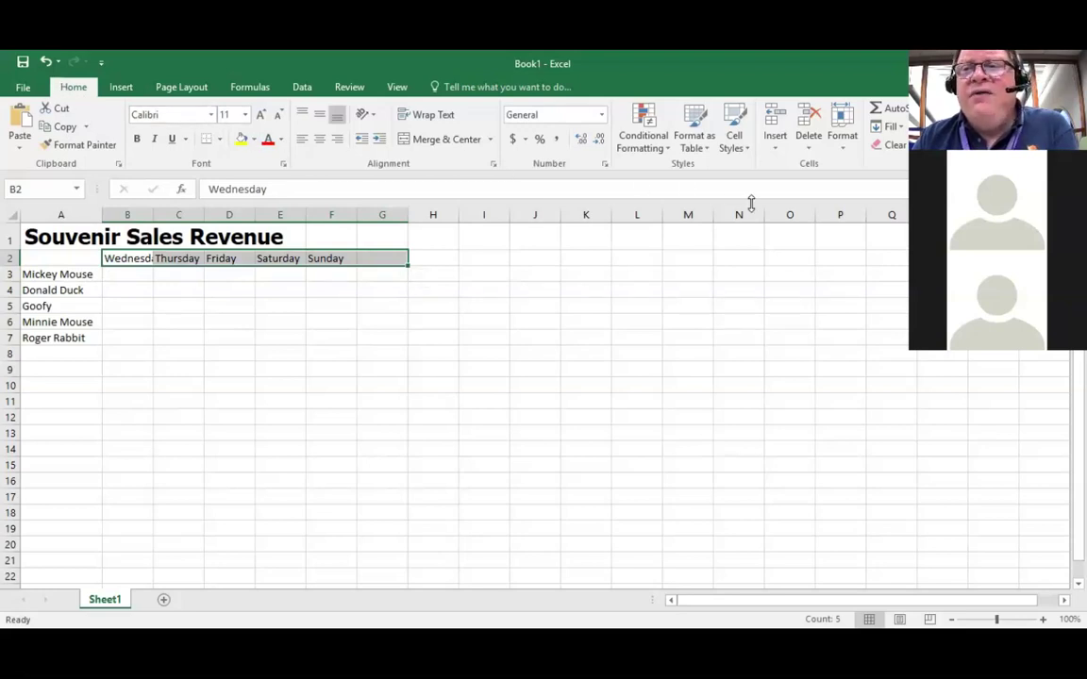
click(847, 152)
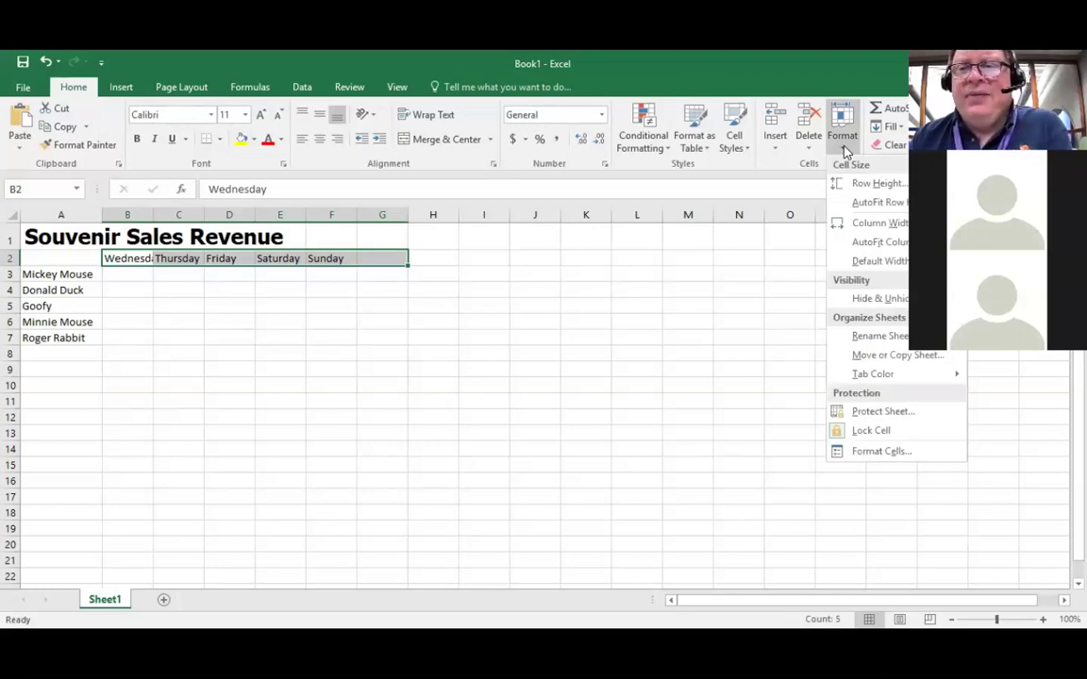
click(861, 224)
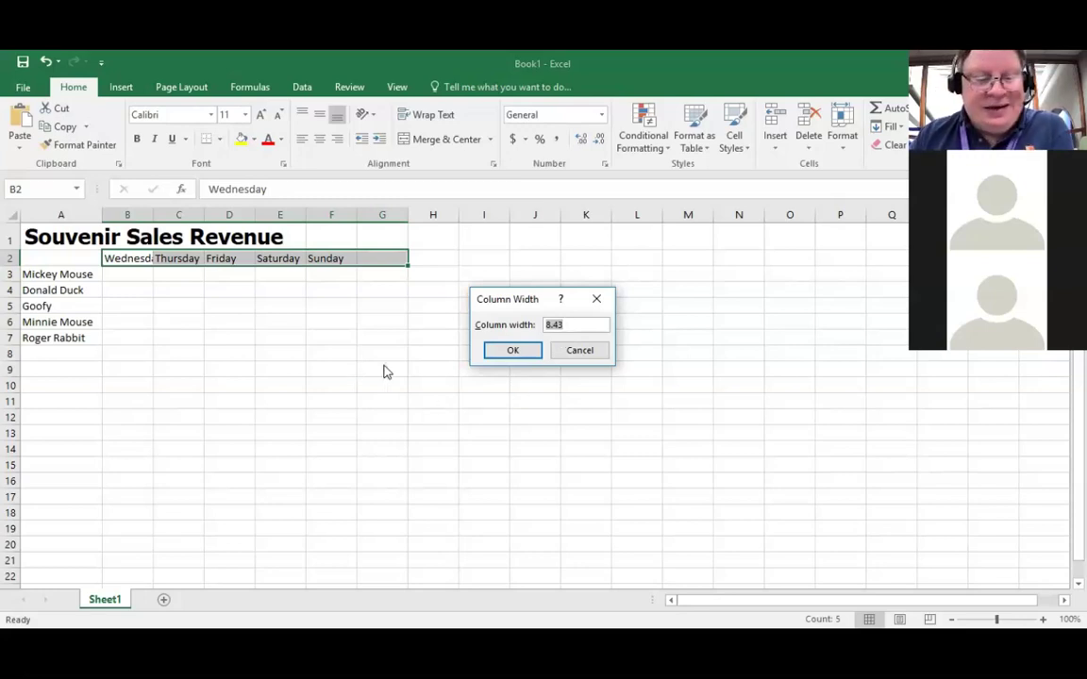
text(16)
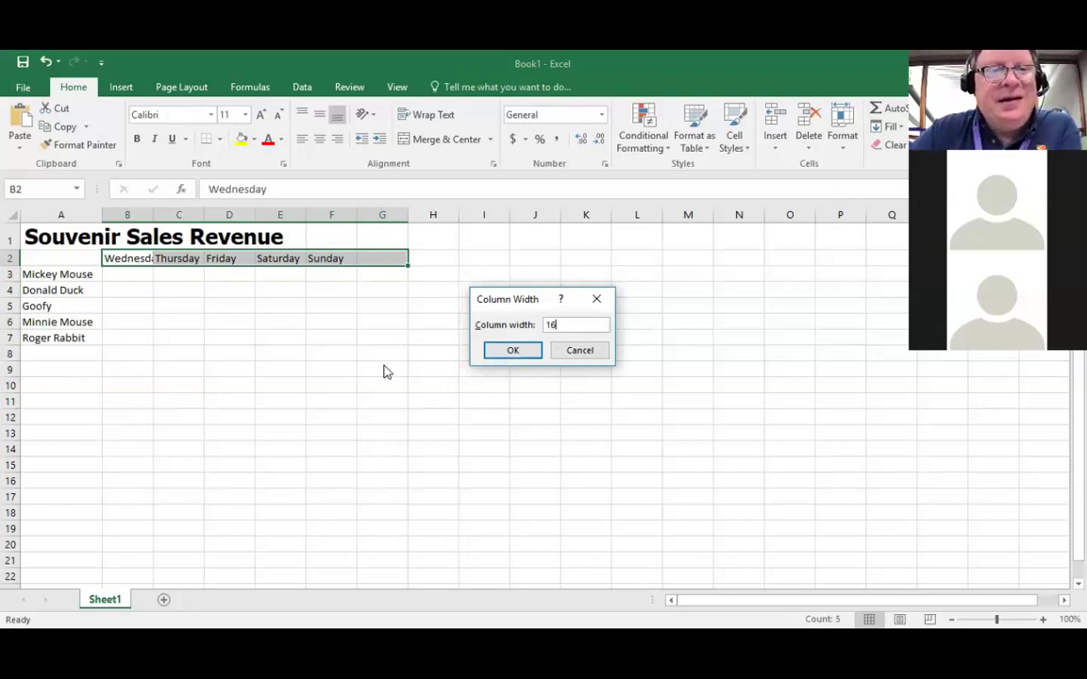
click(523, 351)
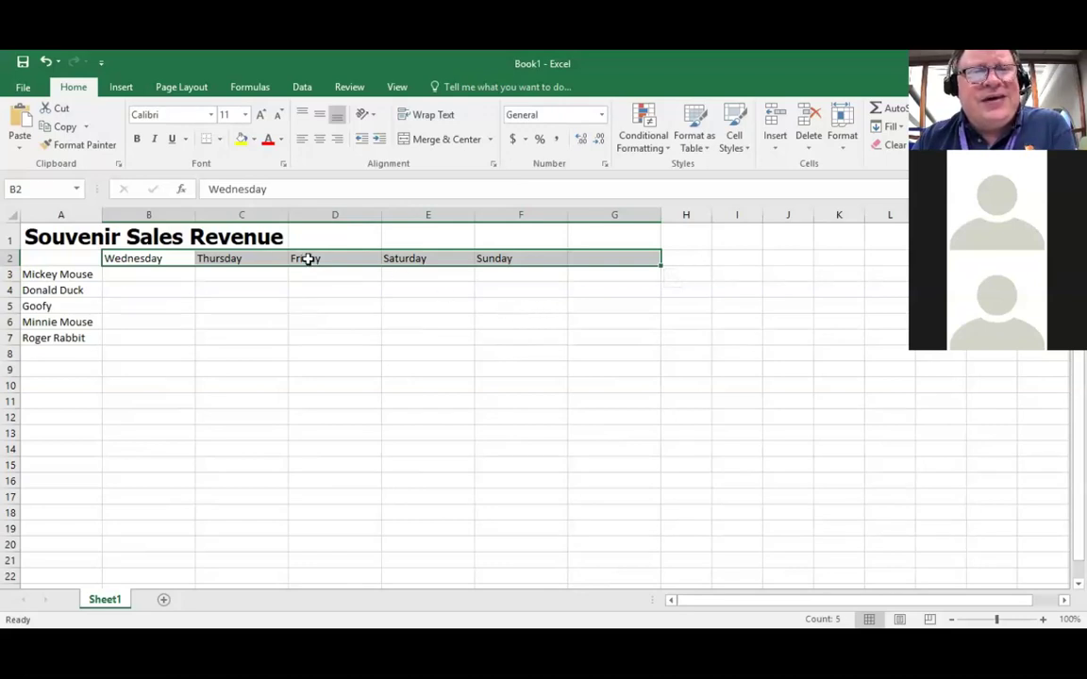
click(46, 63)
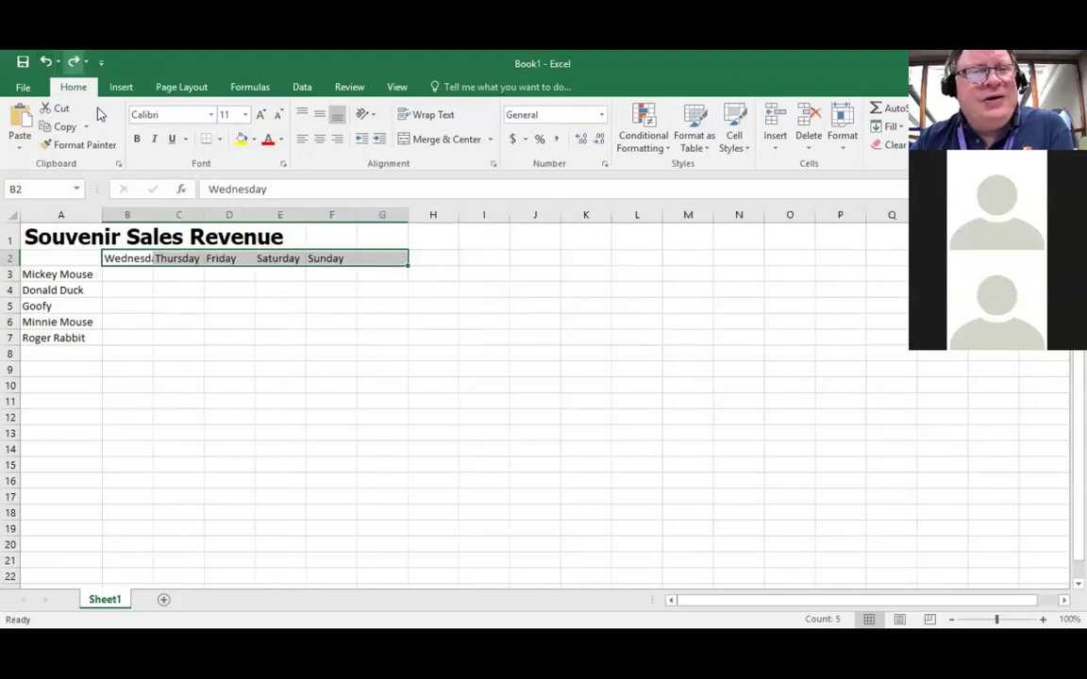
Step: Set the width of columns B through G to 12 using Format > Column Width
click(849, 149)
click(856, 224)
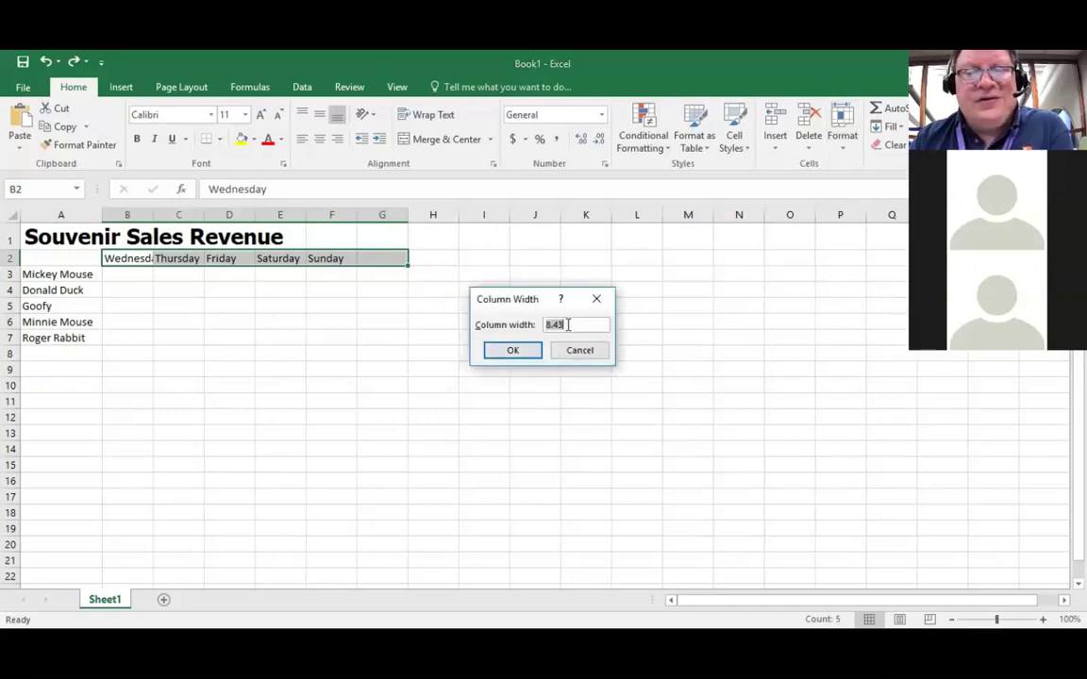
text(12)
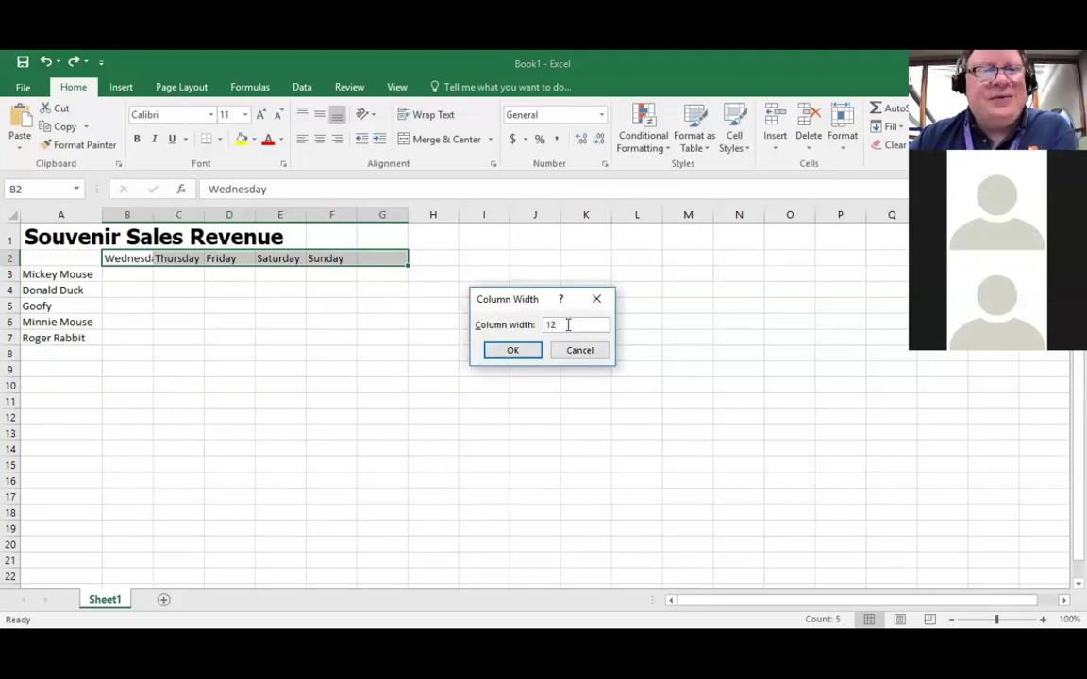
key(Return)
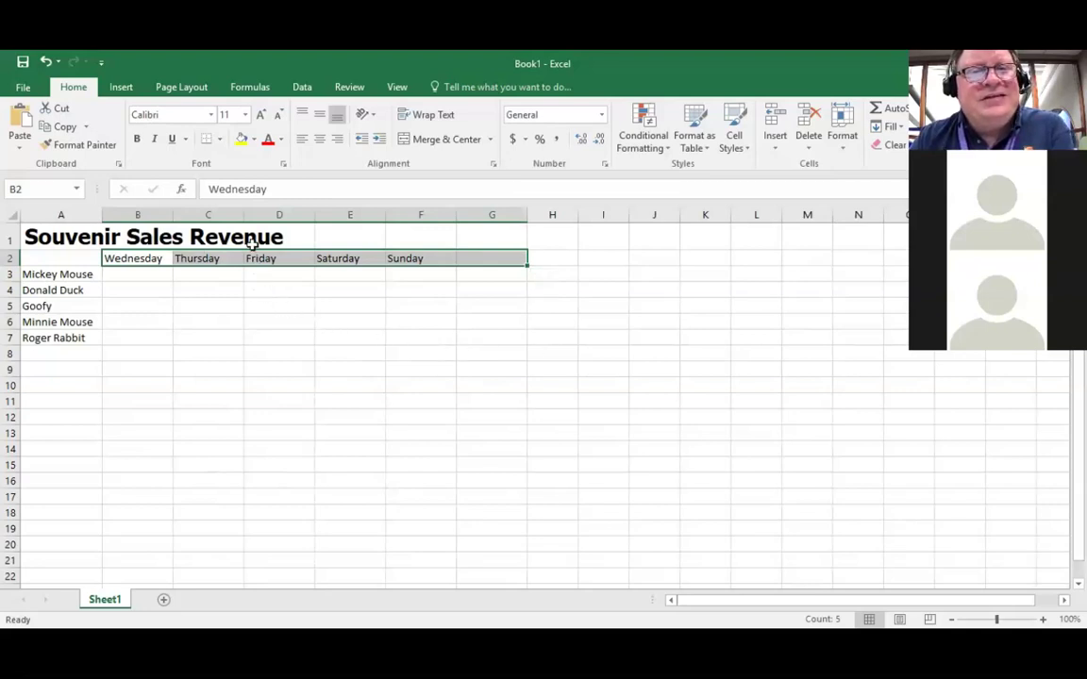
Step: Drag the right borders of columns C, D, E and F leftward to narrow them
drag(241, 215, 228, 216)
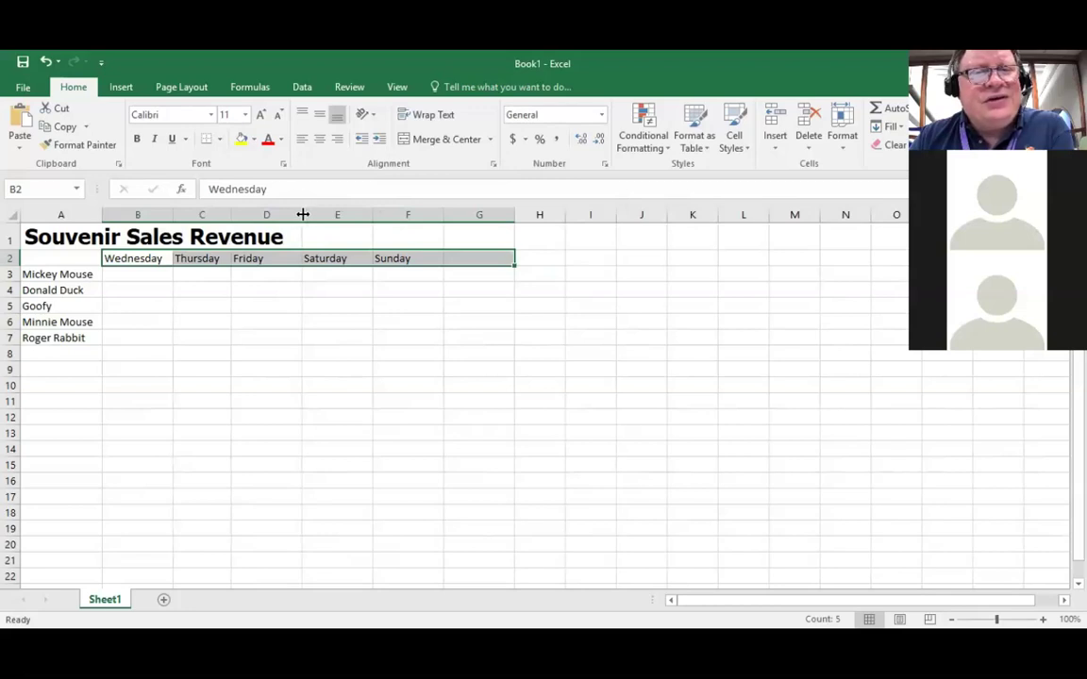
drag(303, 215, 288, 215)
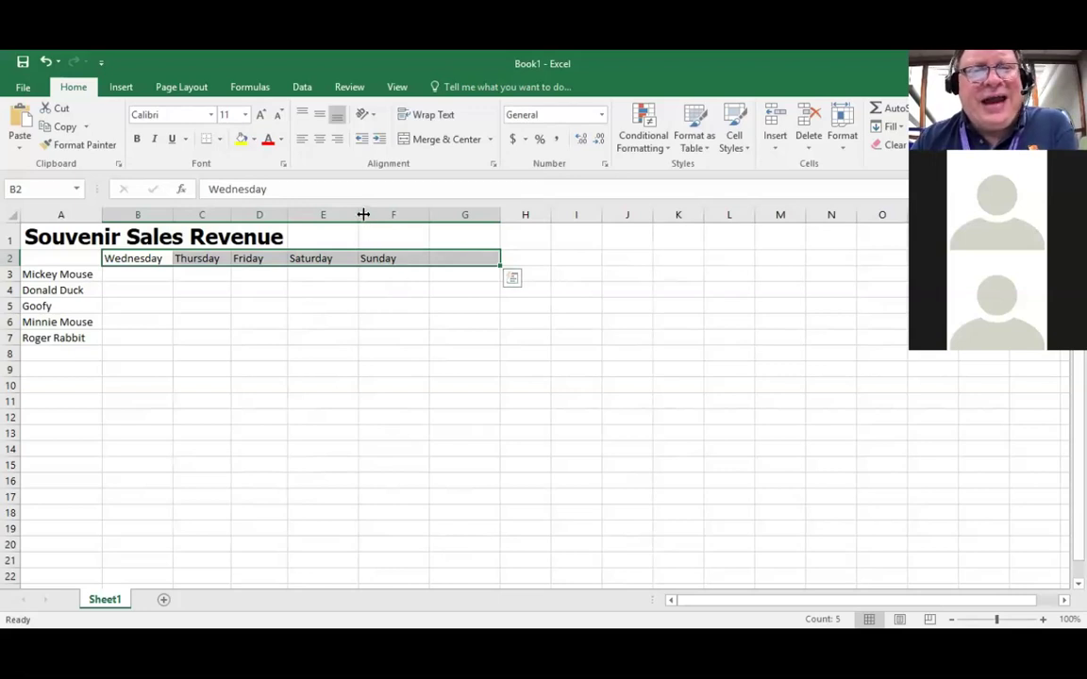
mouse_move(357, 215)
mouse_down()
mouse_move(337, 215)
mouse_move(346, 219)
mouse_up()
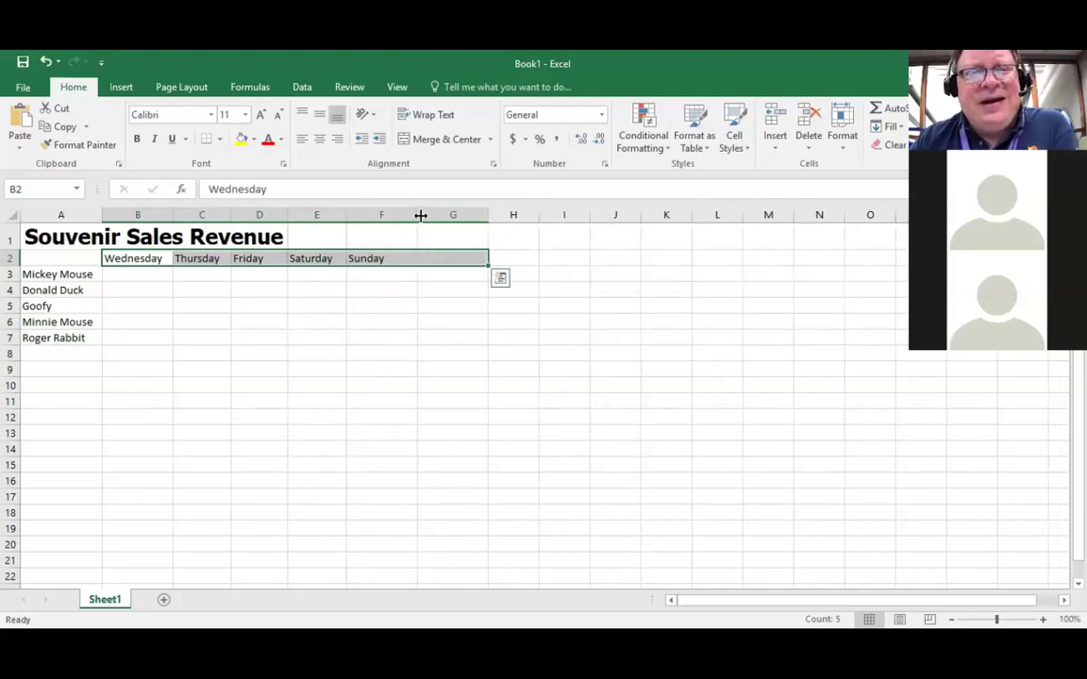
drag(417, 215, 404, 215)
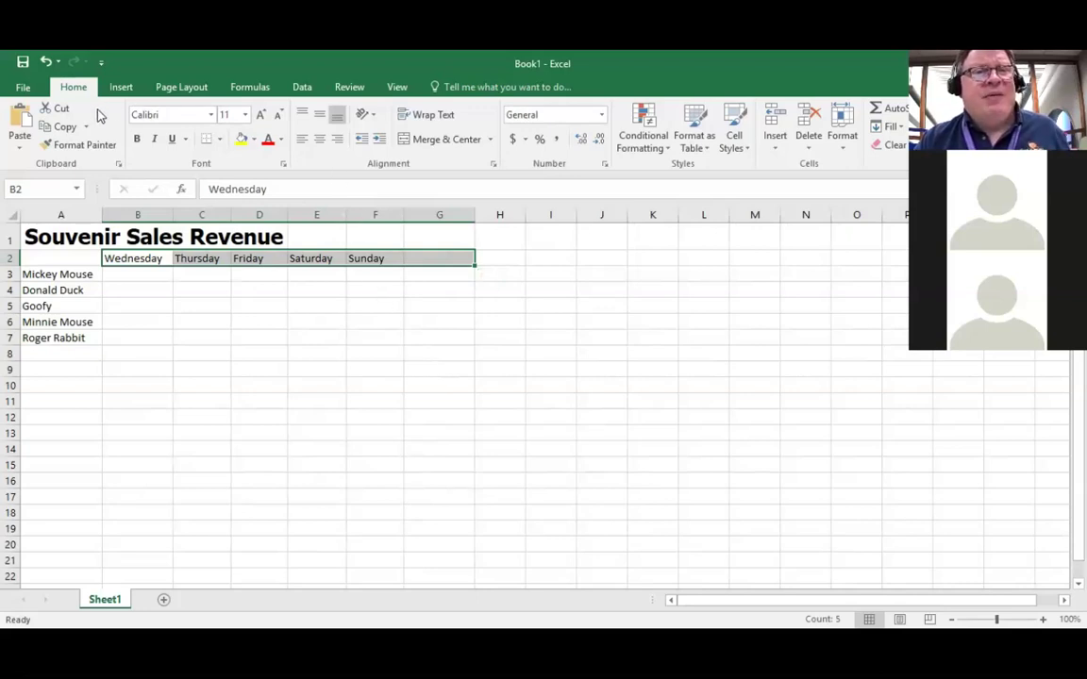
Step: Open the Home Format dropdown, dismiss it, then bring it up again
click(846, 151)
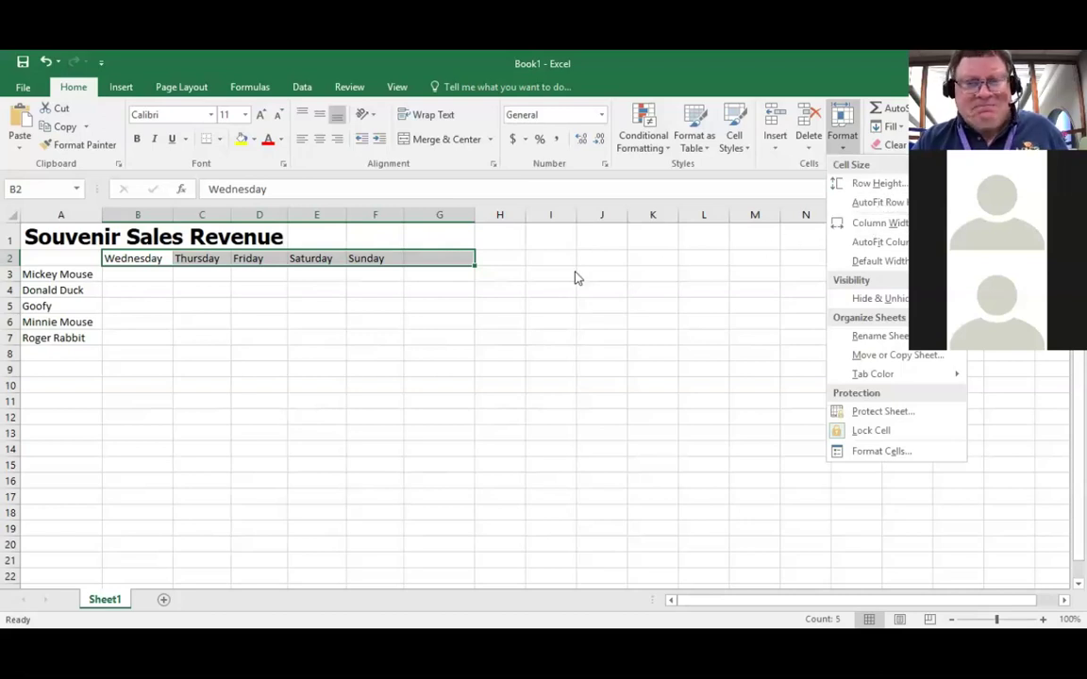
click(425, 252)
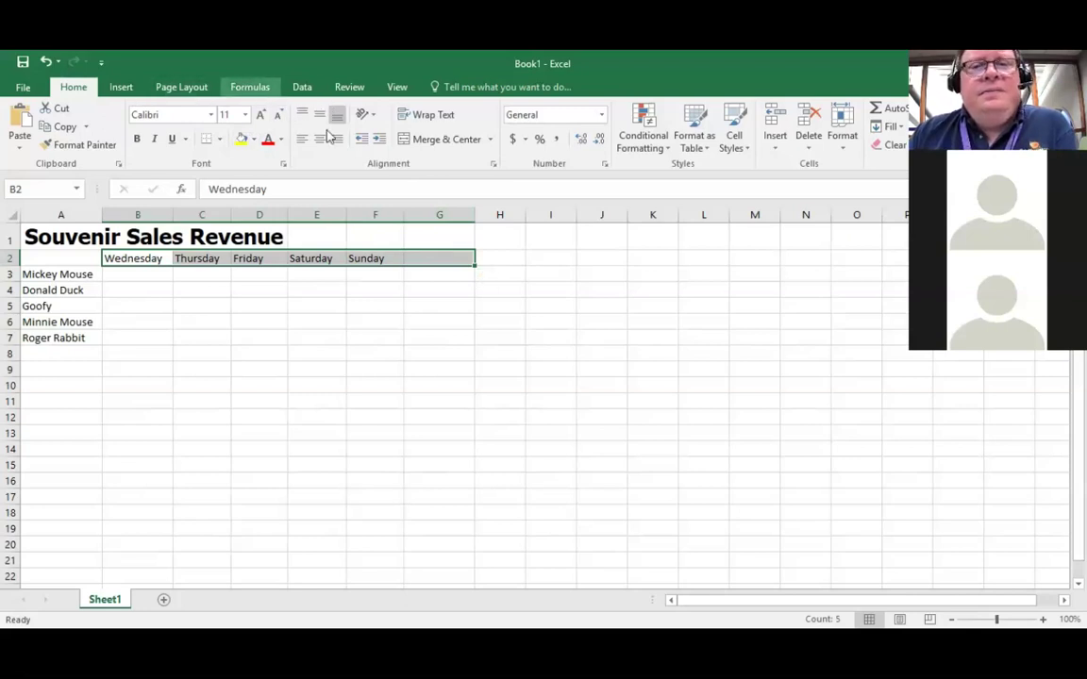
click(846, 151)
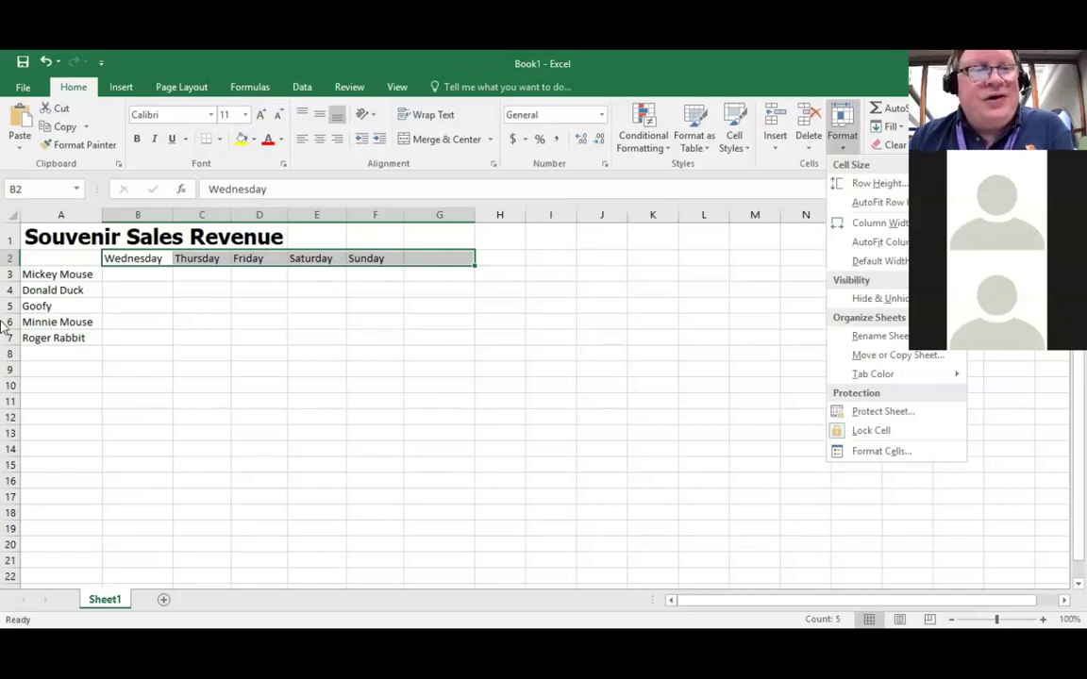
Step: AutoFit column A to the character names, working from cell A3
click(50, 258)
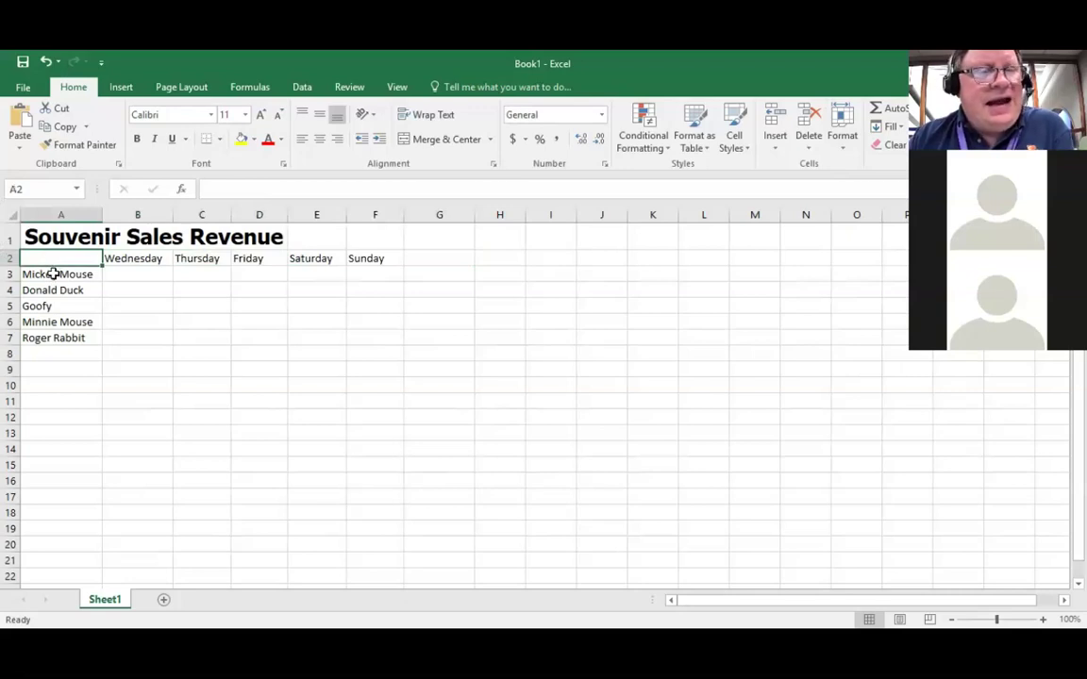
click(54, 273)
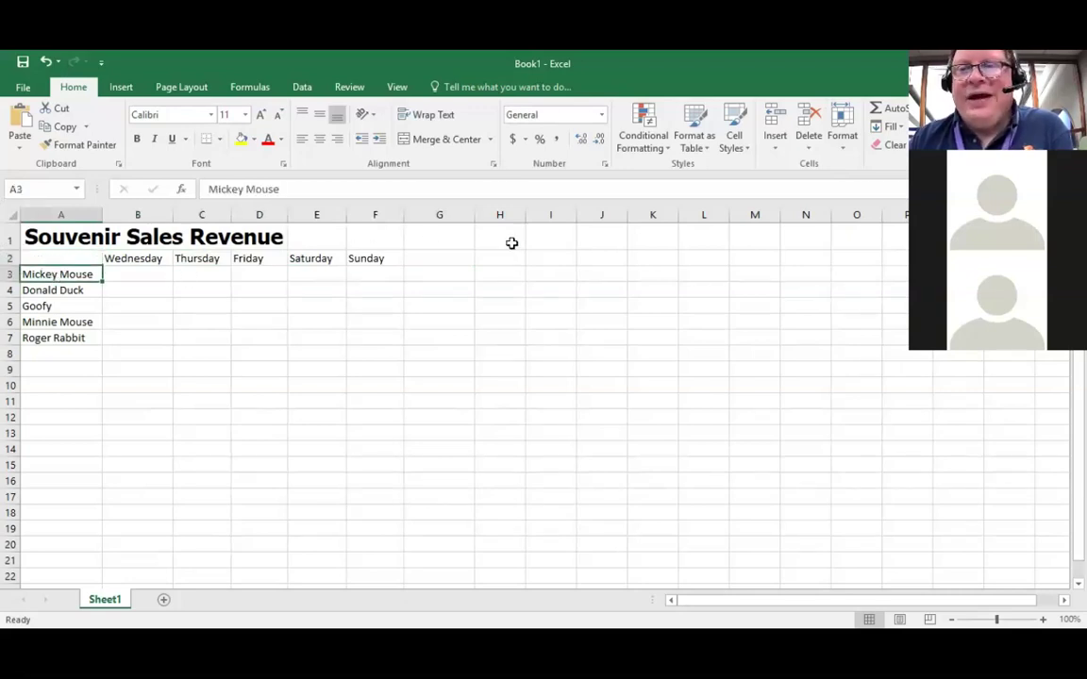
click(845, 151)
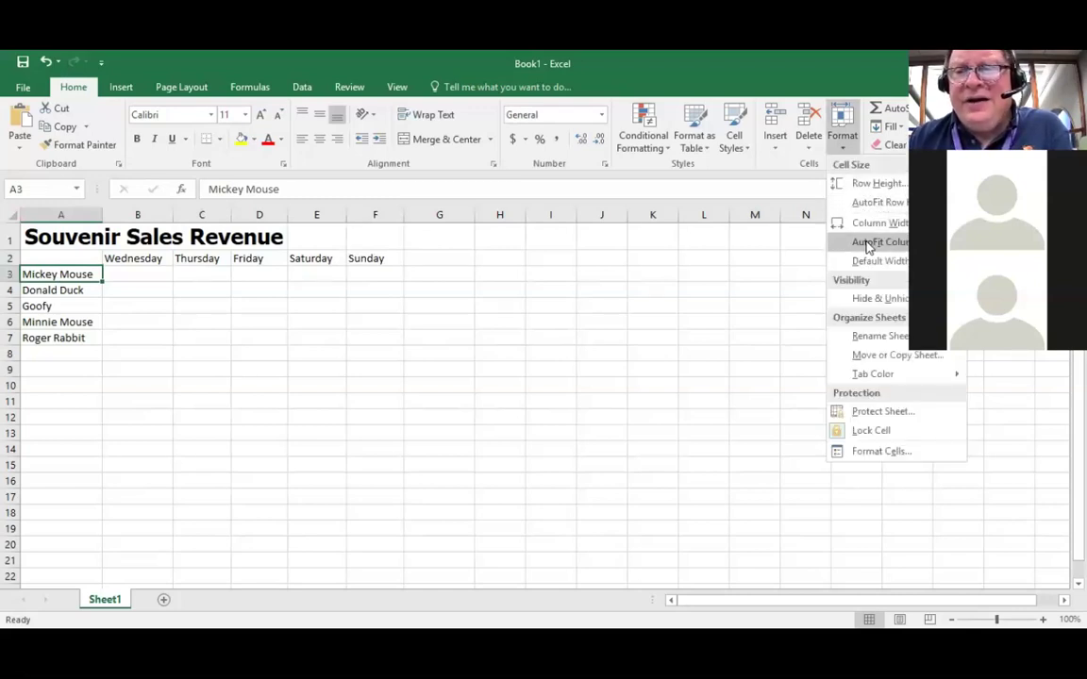
click(866, 244)
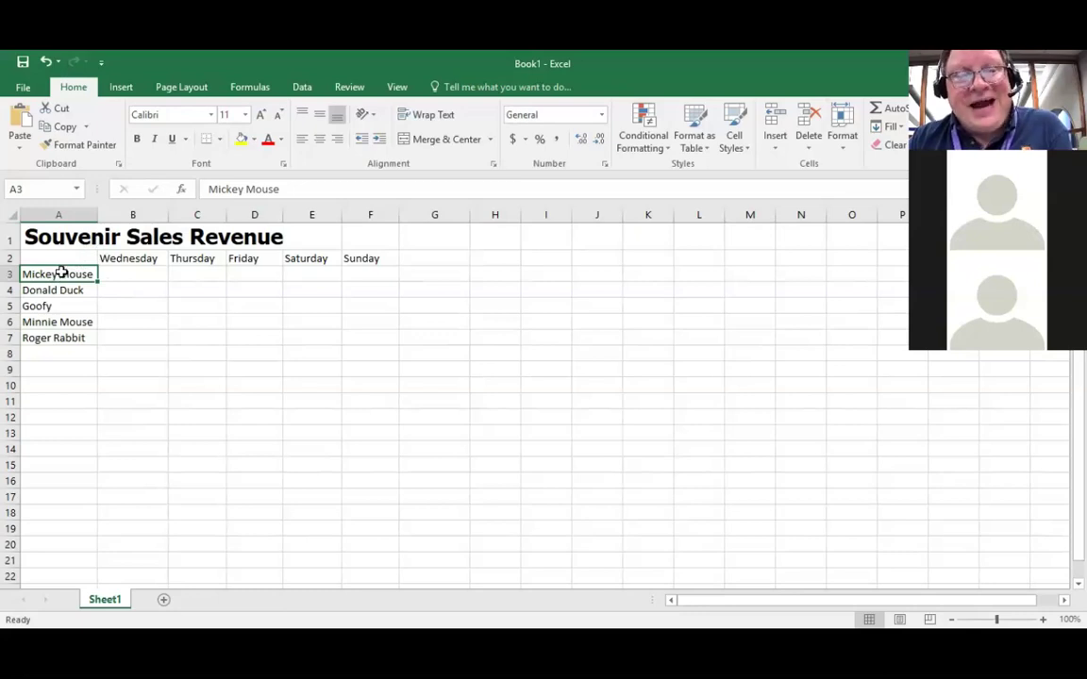
Step: Reopen and dismiss the Format dropdown, then select the Wednesday heading B2
click(844, 150)
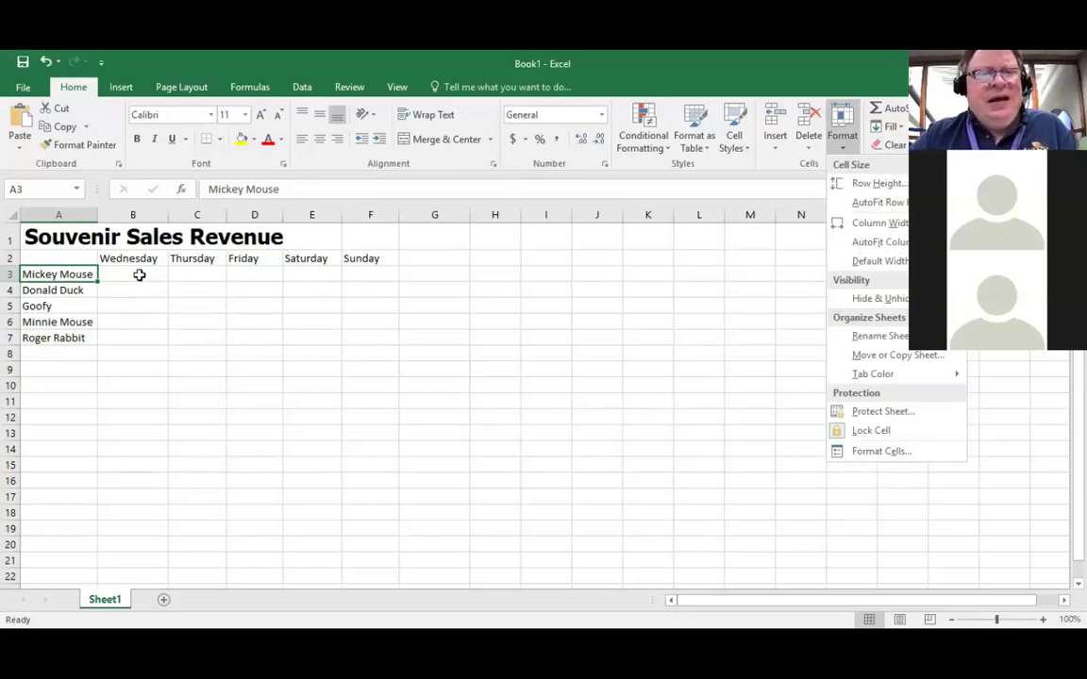
click(139, 275)
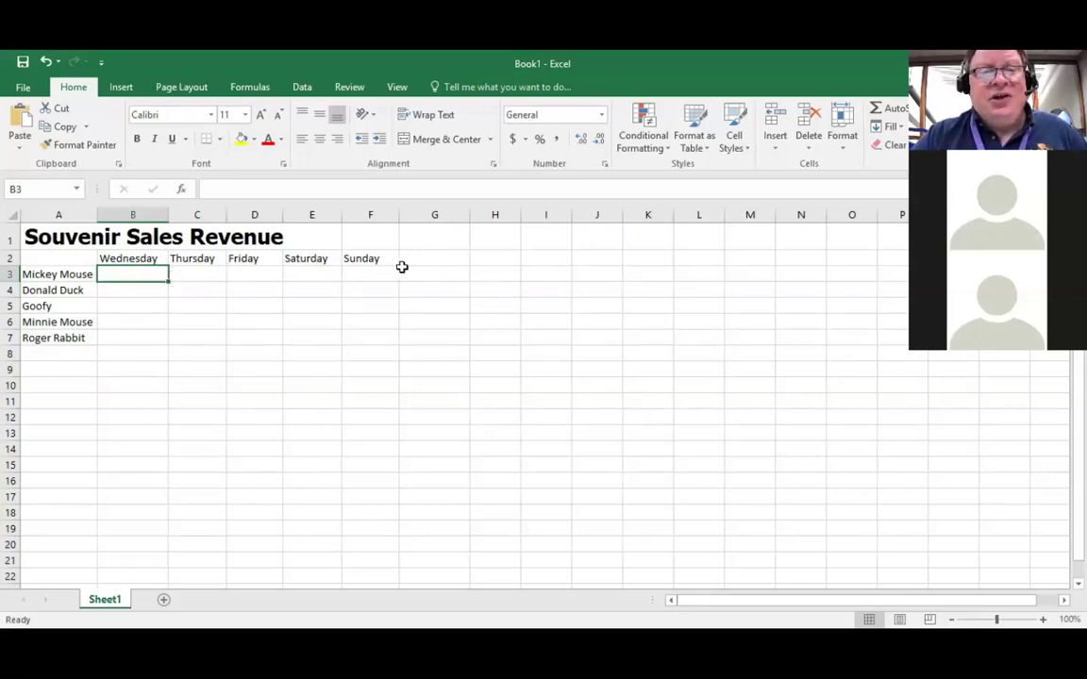
click(125, 259)
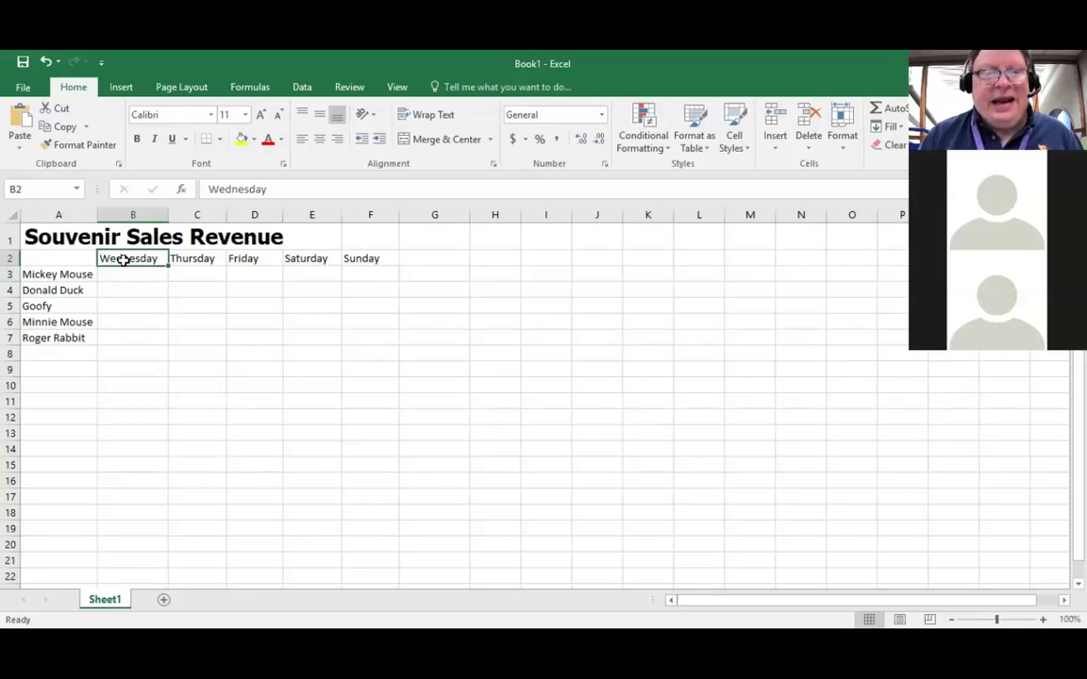
Step: Apply Middle Align to the B2:G2 headings and view their full alignment settings
key(shift+Right)
key(shift+Right)
key(shift+Right)
key(shift+Right)
key(shift+Right)
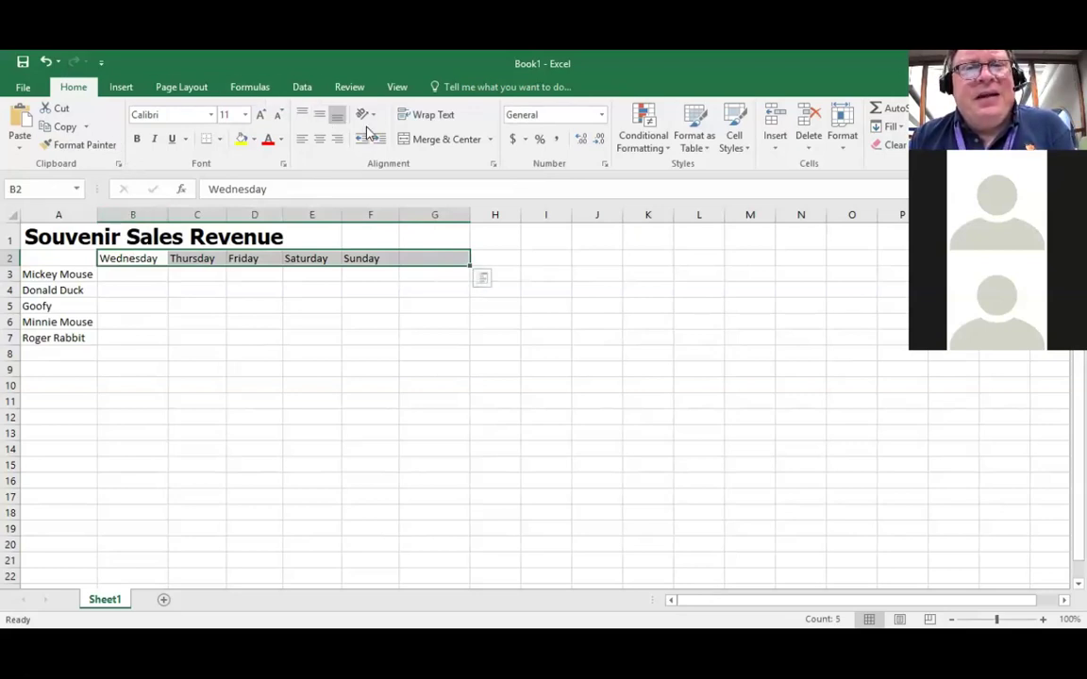
click(320, 114)
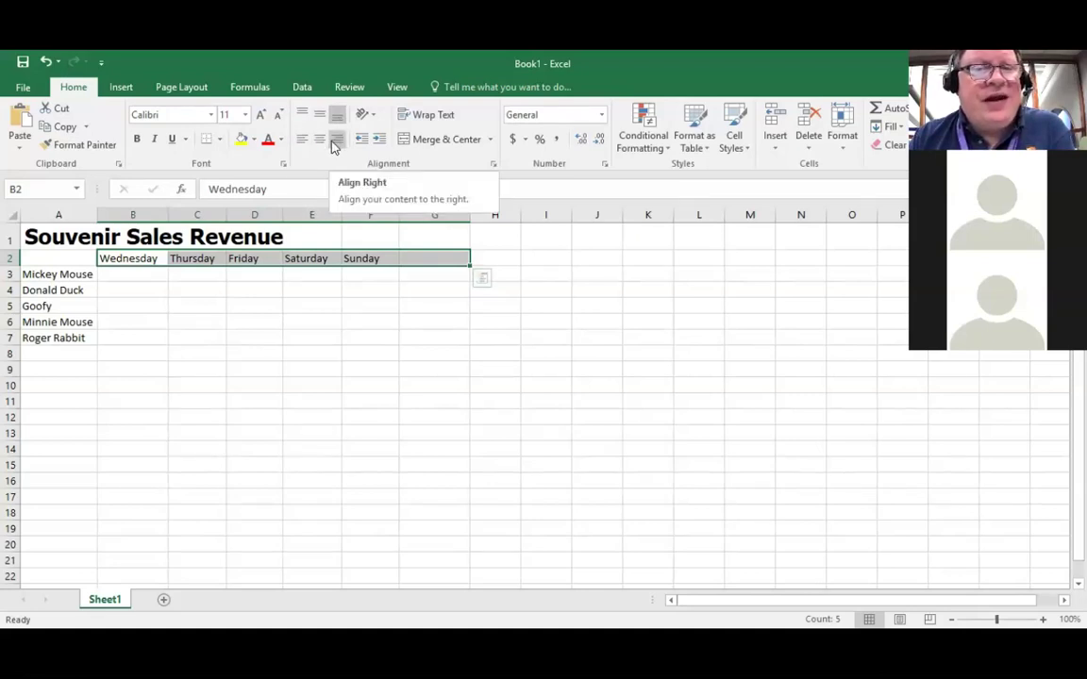
click(491, 166)
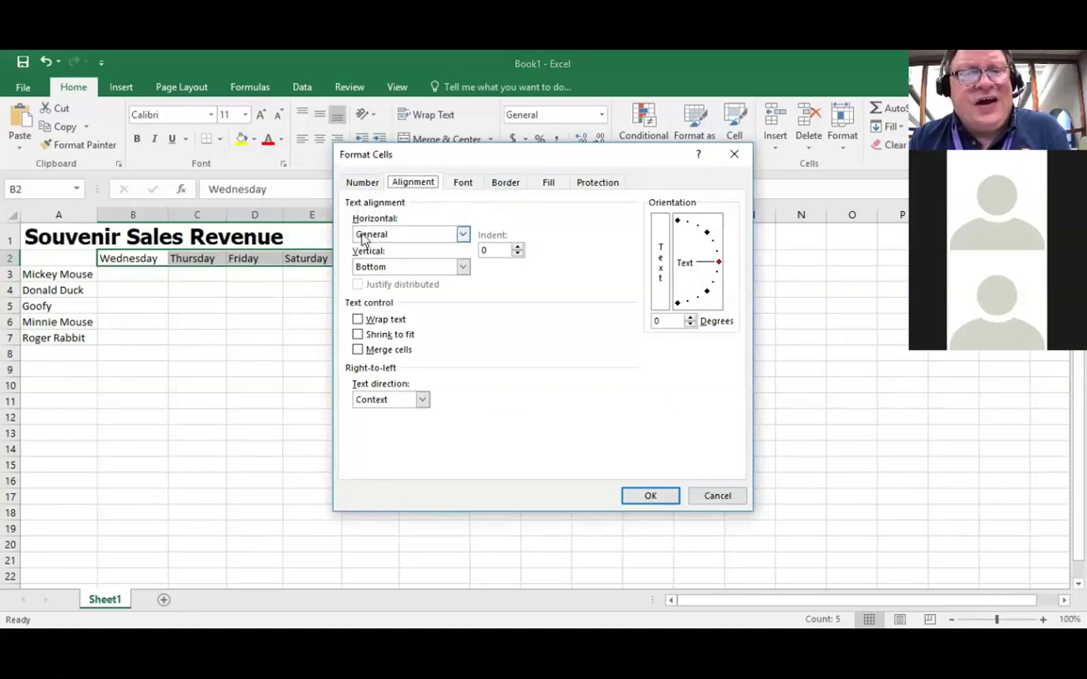
Step: Cancel Format Cells unchanged, then horizontally centre the B2:G2 day headings
click(464, 236)
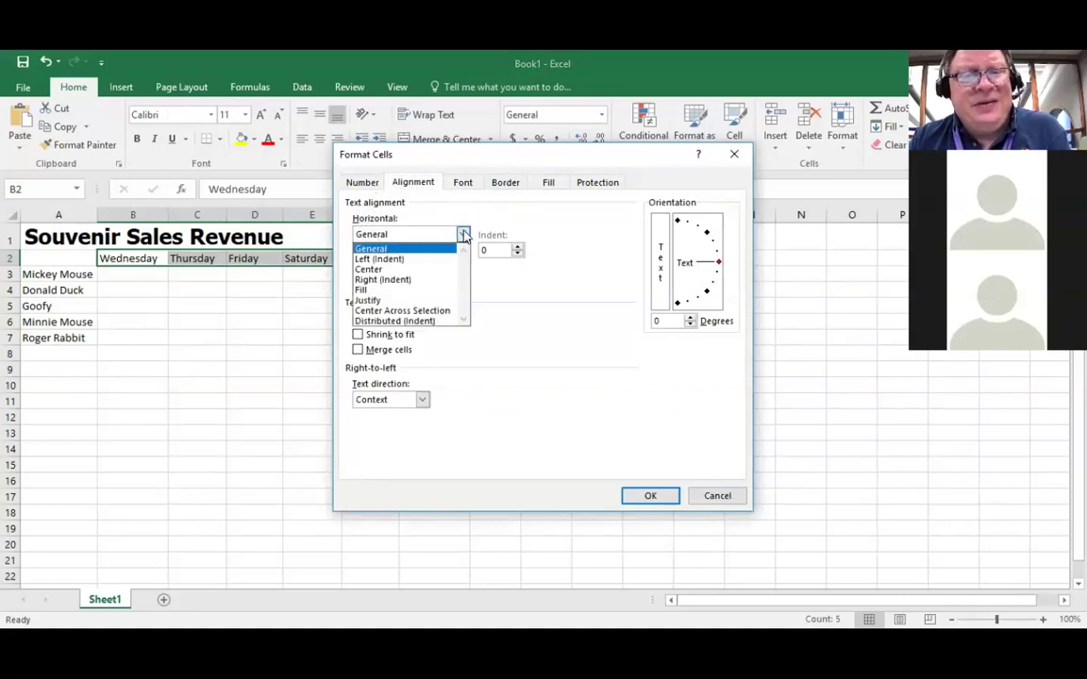
click(463, 236)
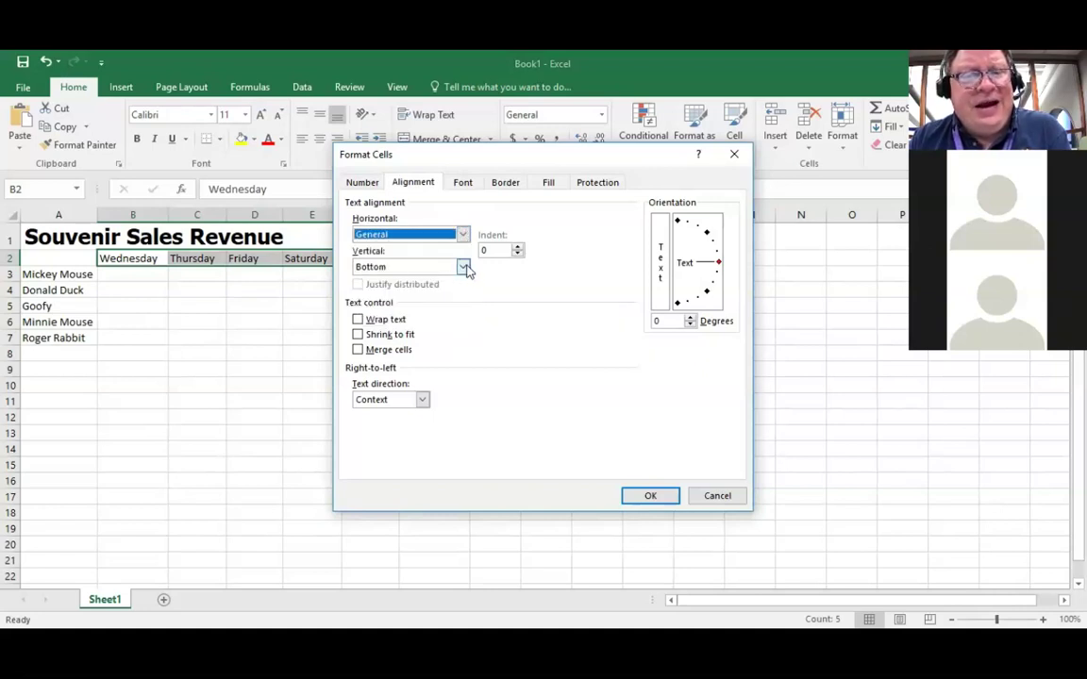
click(464, 267)
click(463, 267)
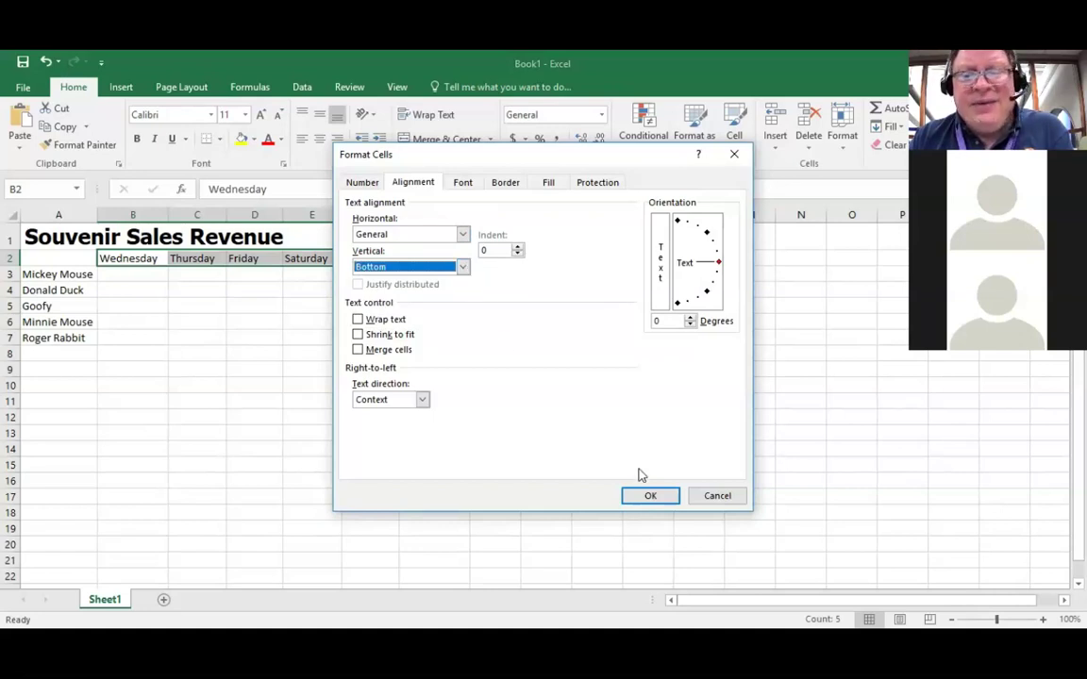
click(712, 498)
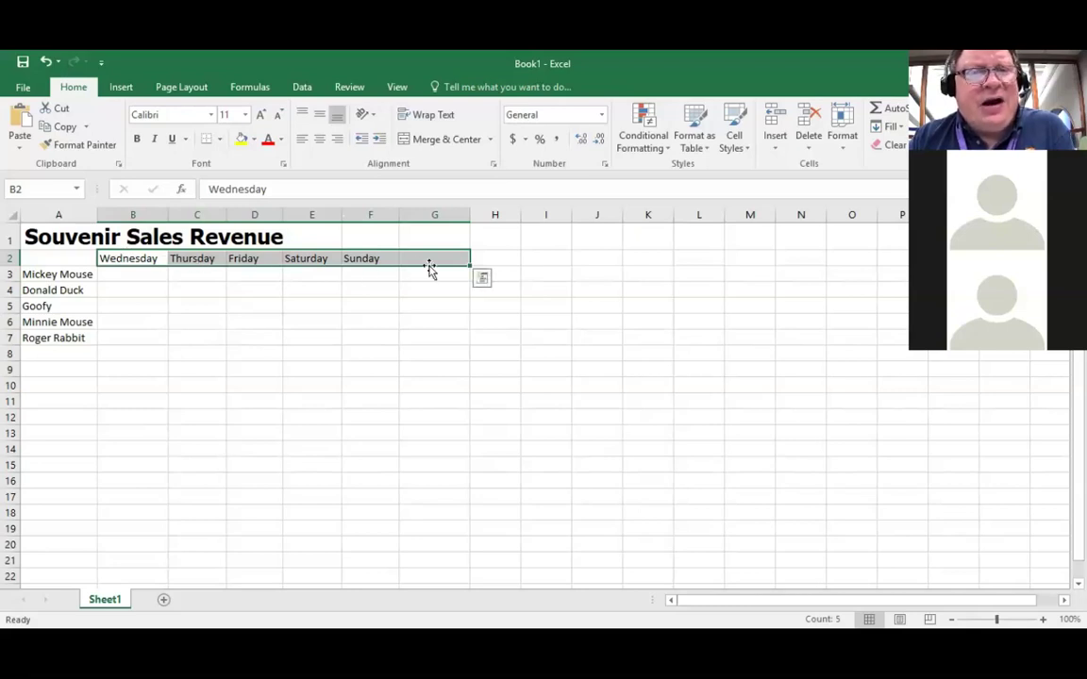
click(320, 140)
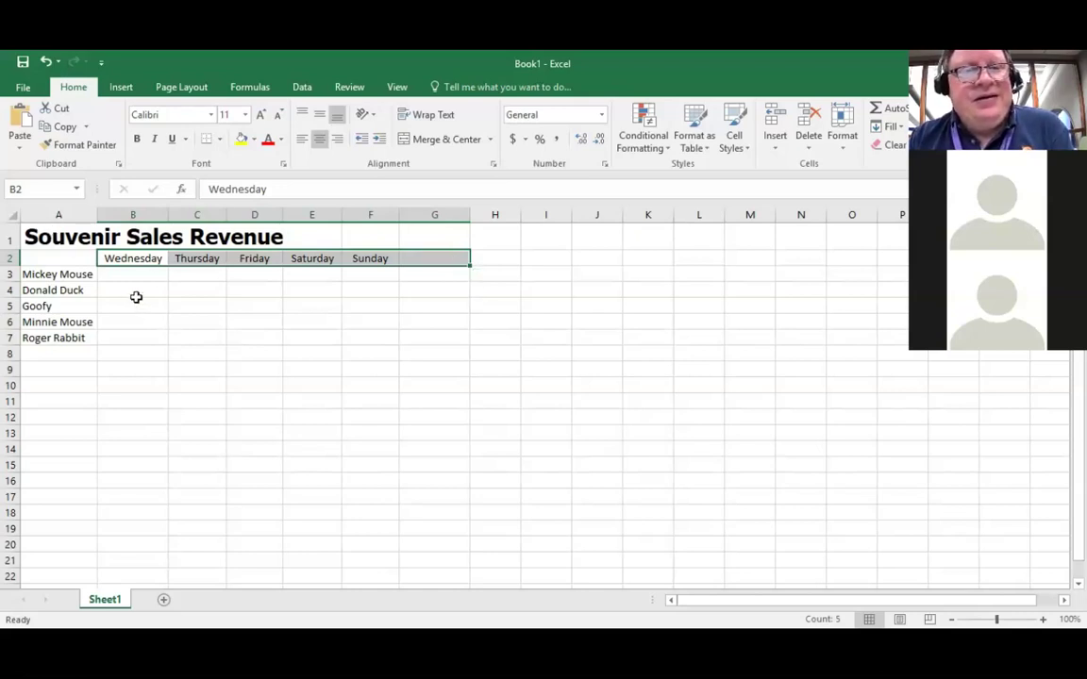
click(59, 240)
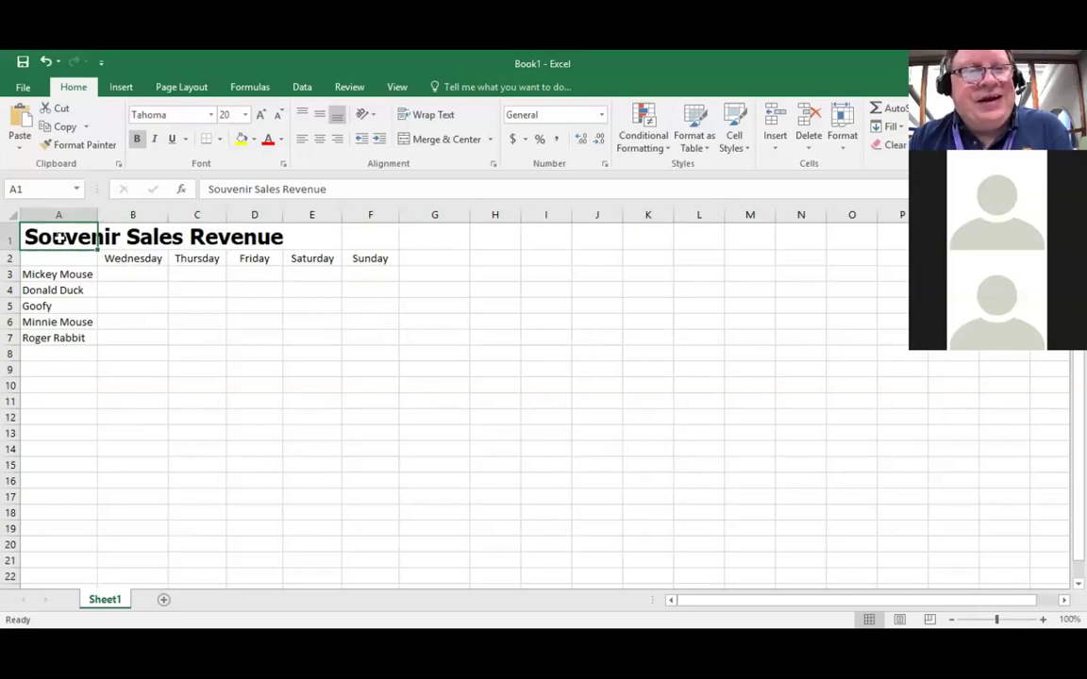
Step: Merge A1:G1 and centre the 'Souvenir Sales Revenue' title across it
click(319, 141)
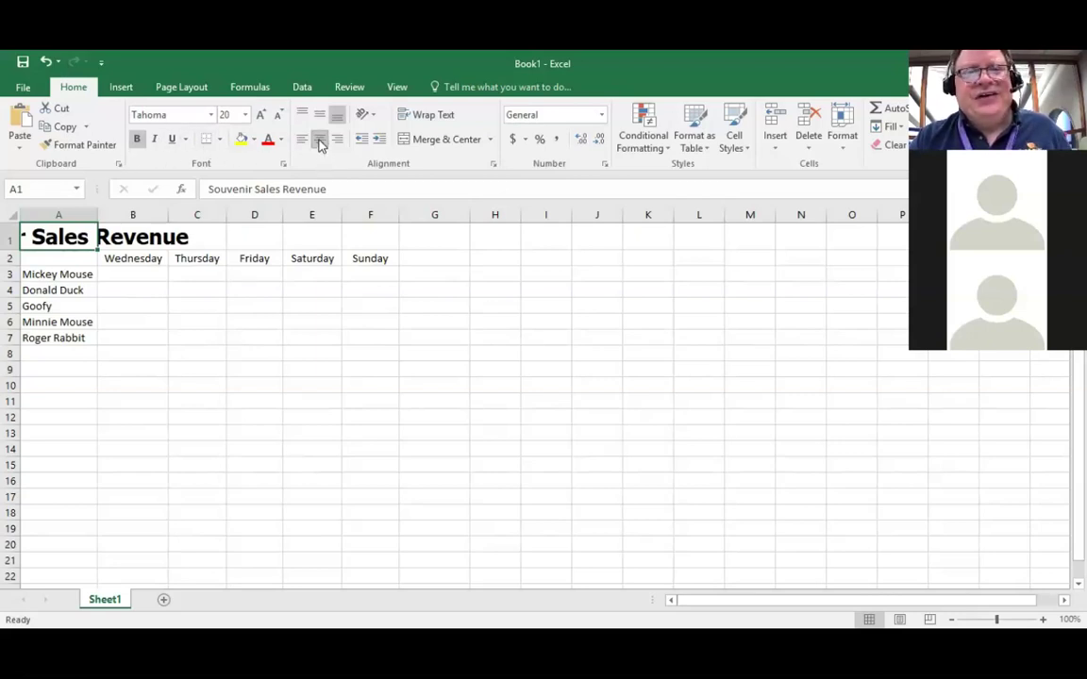
click(320, 139)
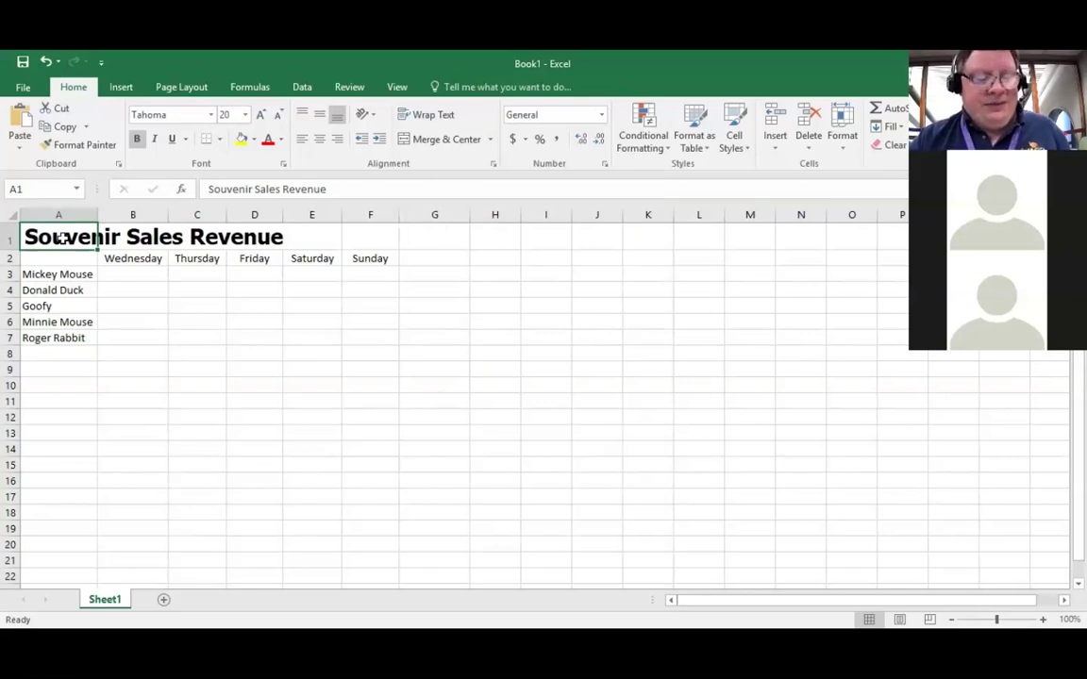
key(shift+Right)
key(shift+Right)
key(shift+Right)
key(shift+Right)
key(shift+Right)
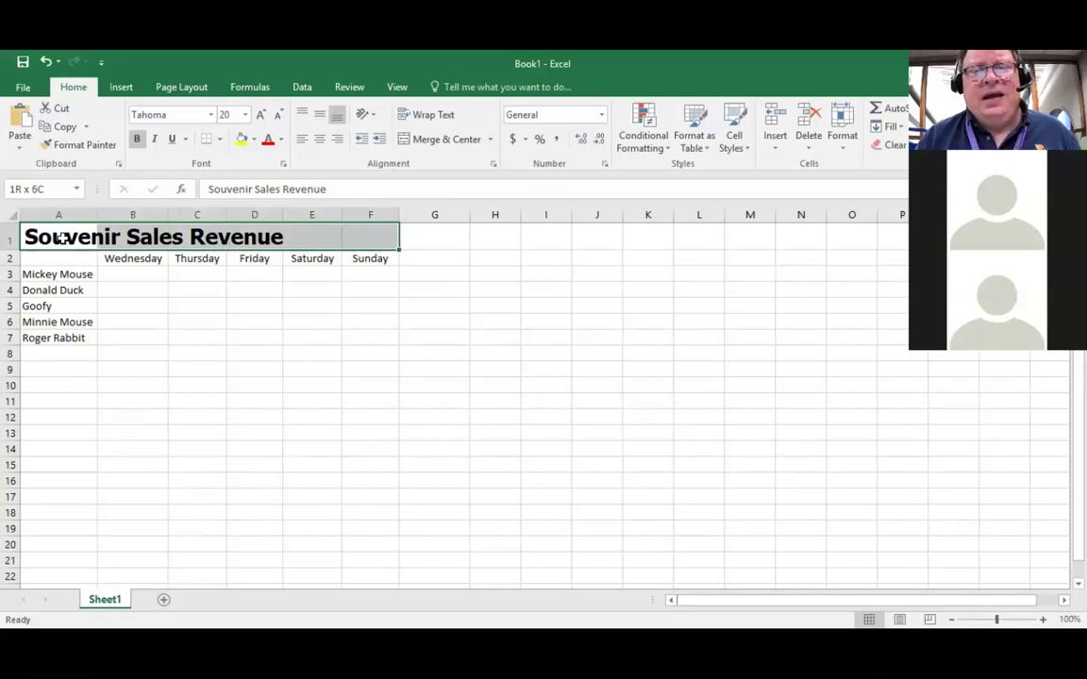
key(shift+Right)
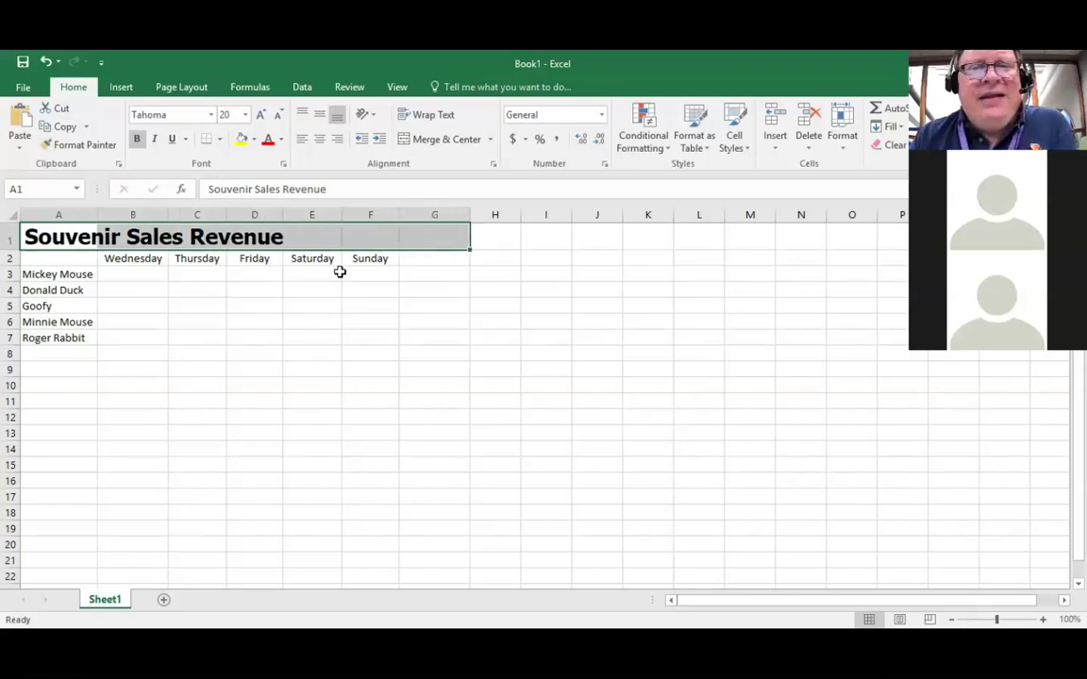
click(441, 142)
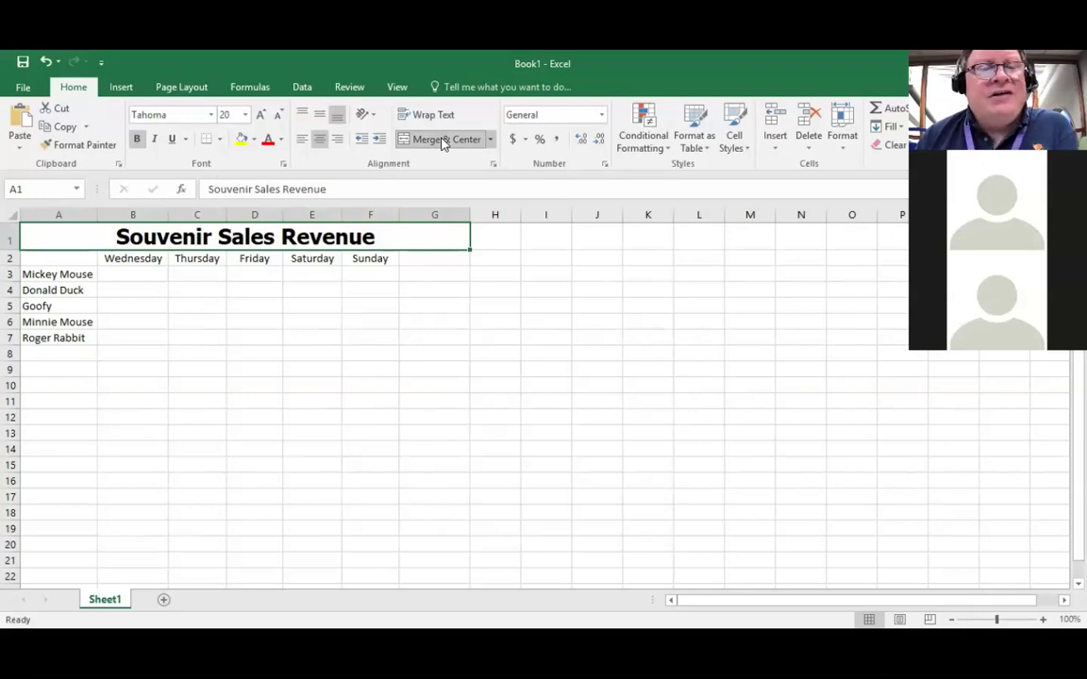
key(Right)
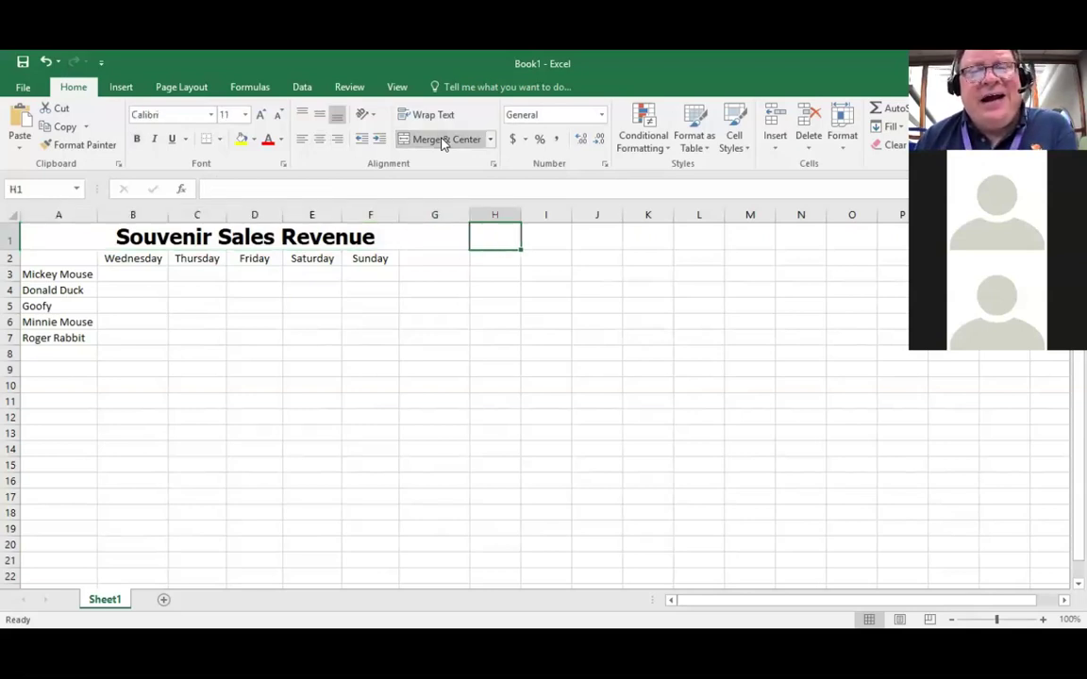
key(Left)
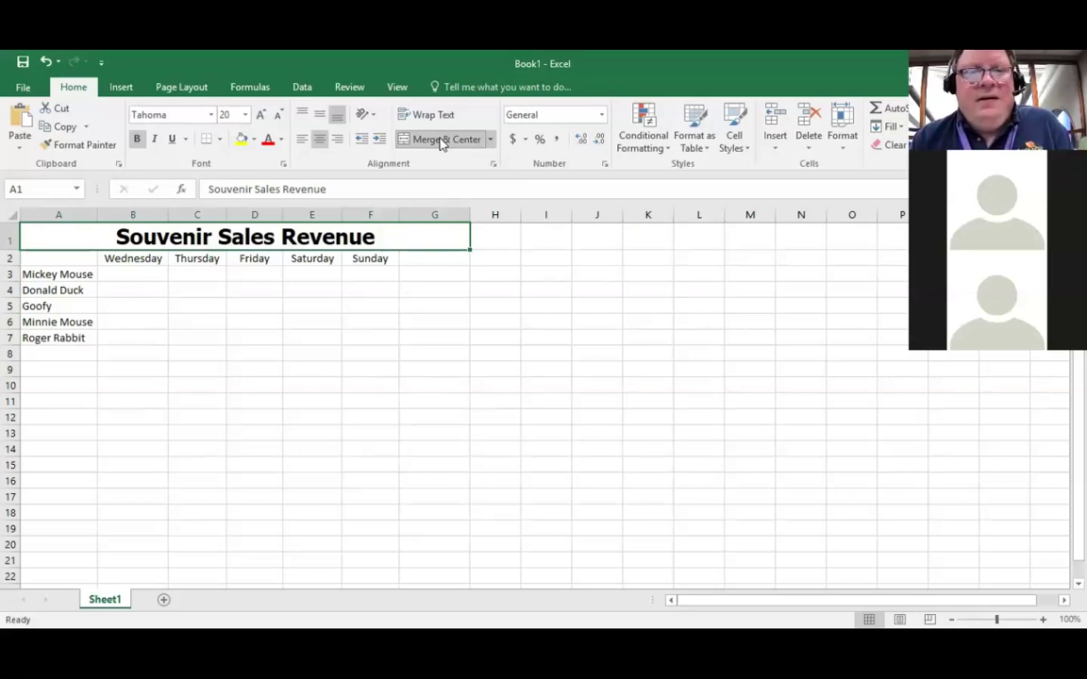
click(435, 259)
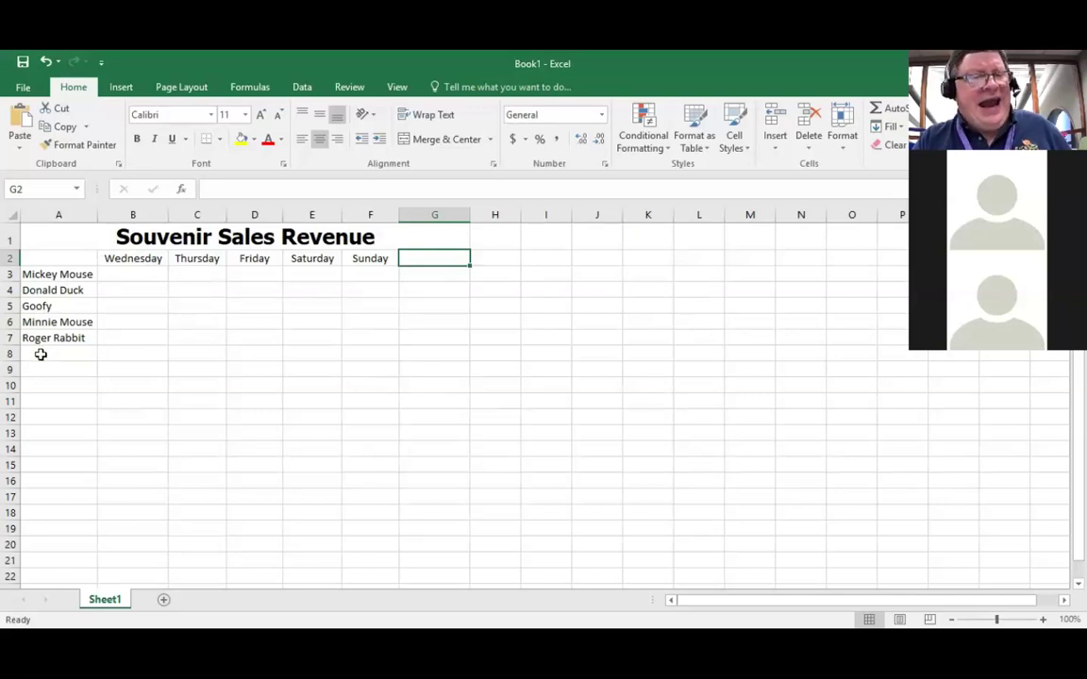
Step: Enter 'Total' in cell A8 in 14-point blue font
click(40, 354)
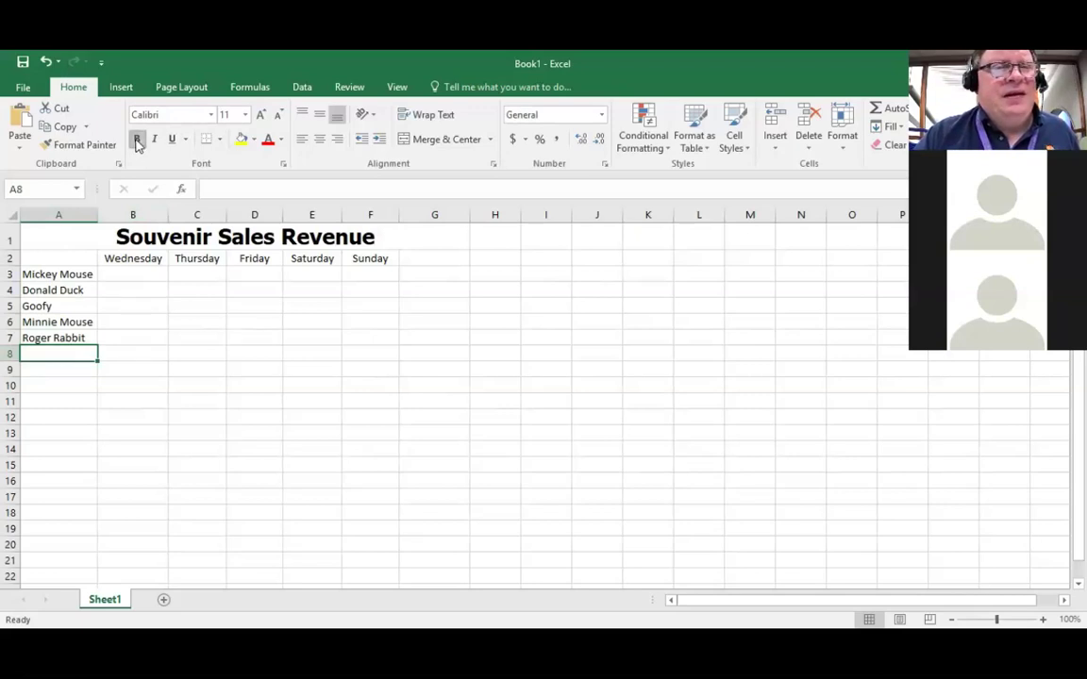
click(245, 114)
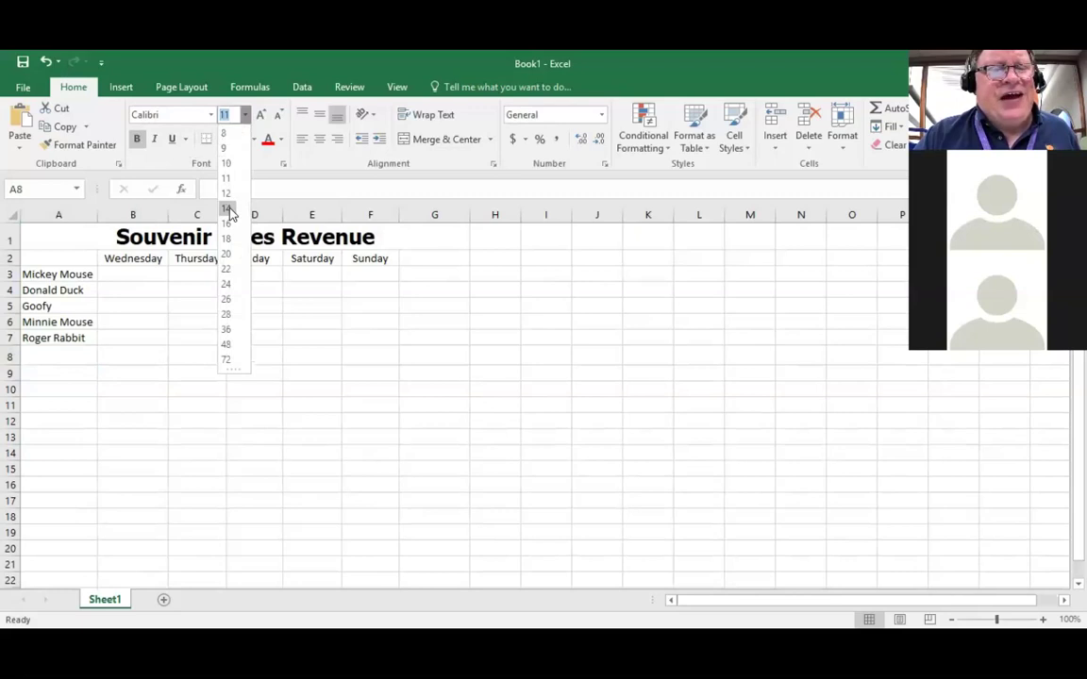
click(227, 209)
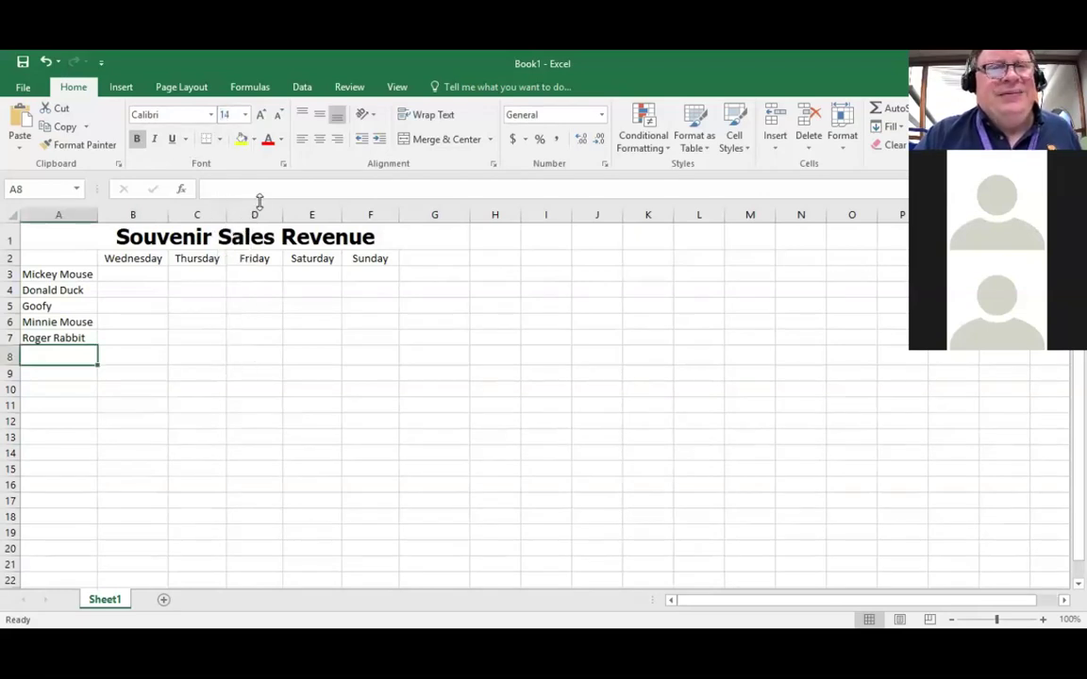
click(281, 142)
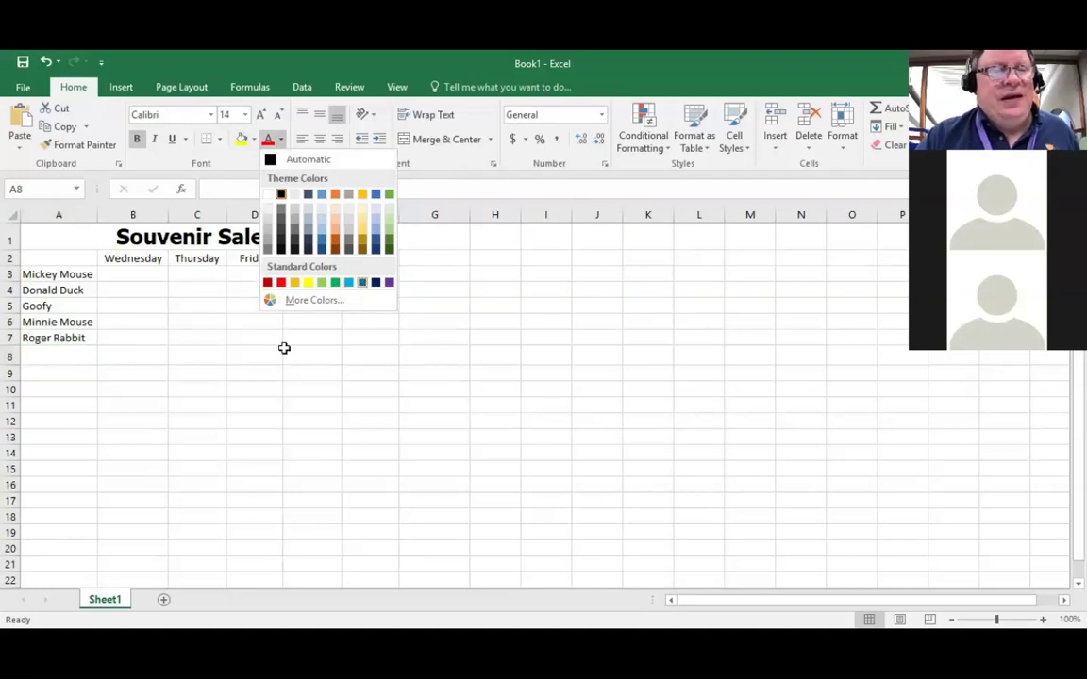
key(Escape)
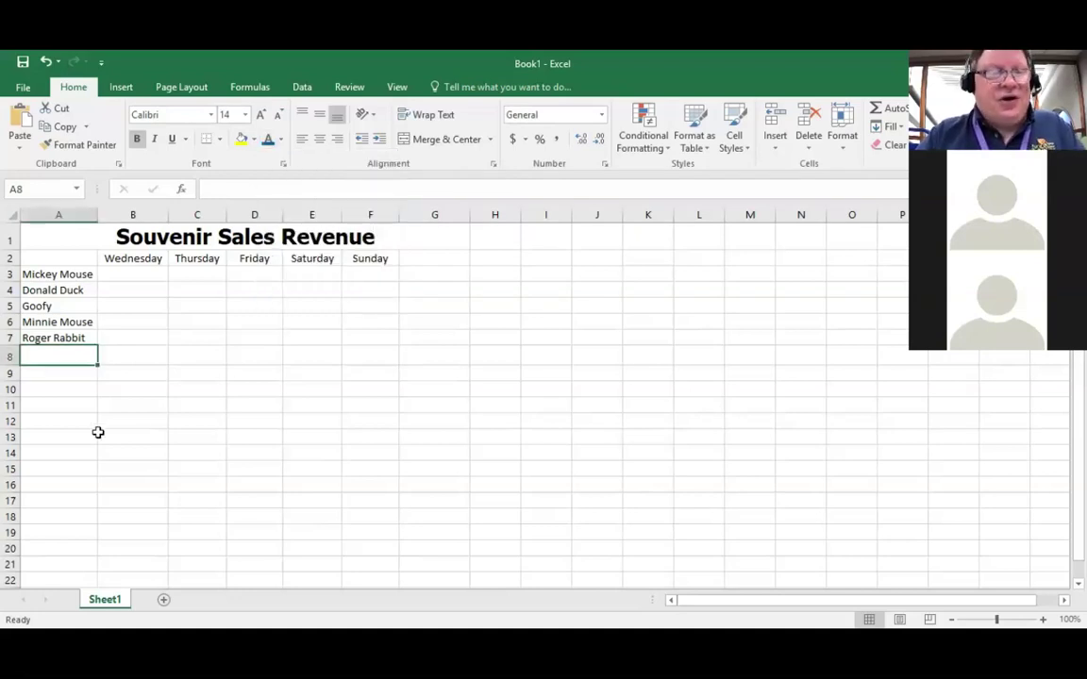
text(Total)
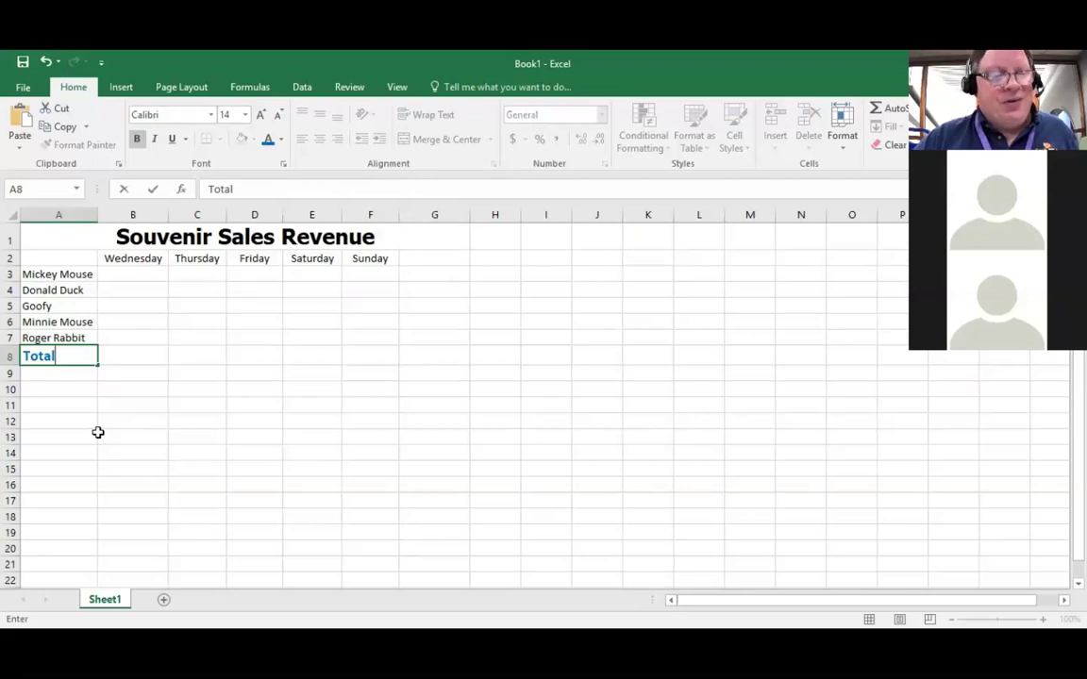
key(Return)
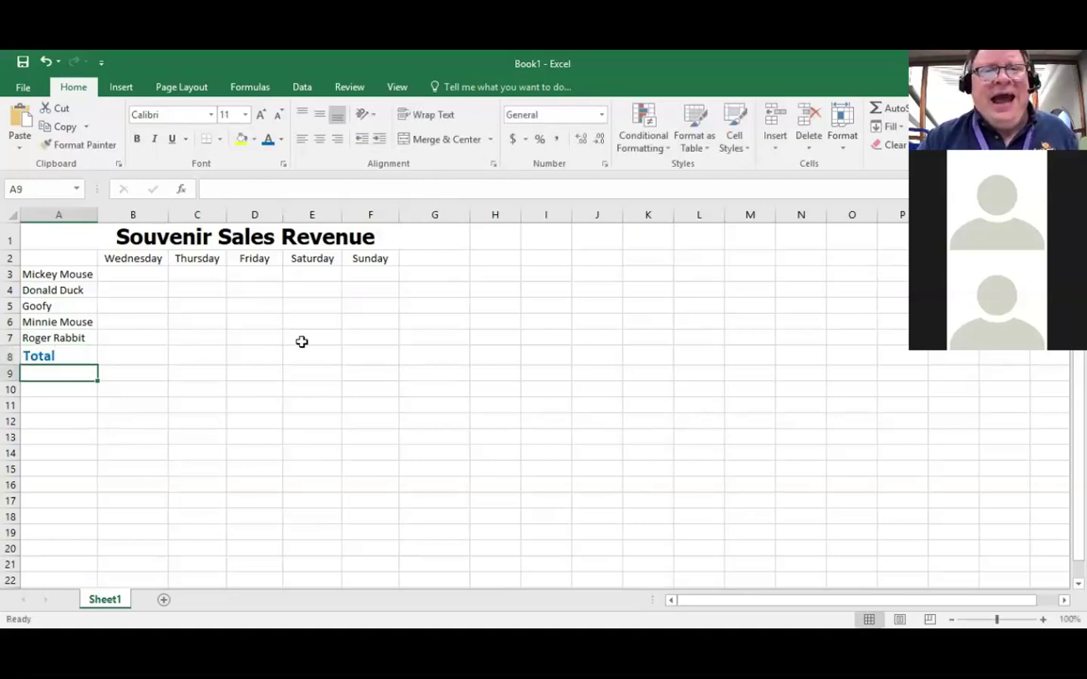
Step: Enter an underlined 'Total' heading in G2, after Sunday
click(439, 258)
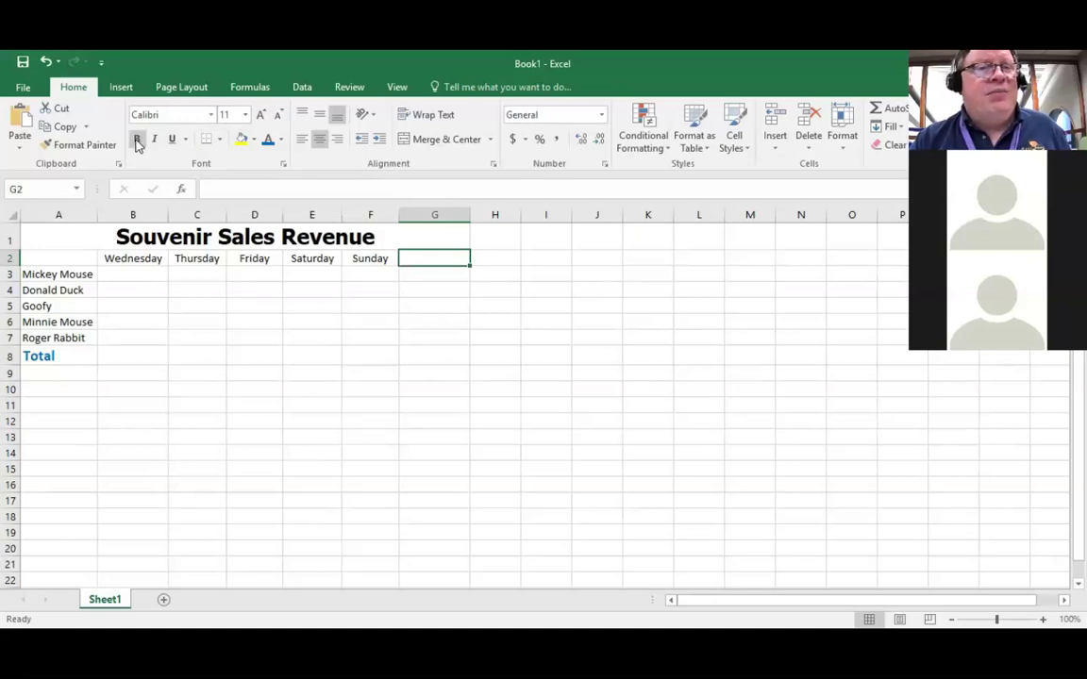
click(173, 141)
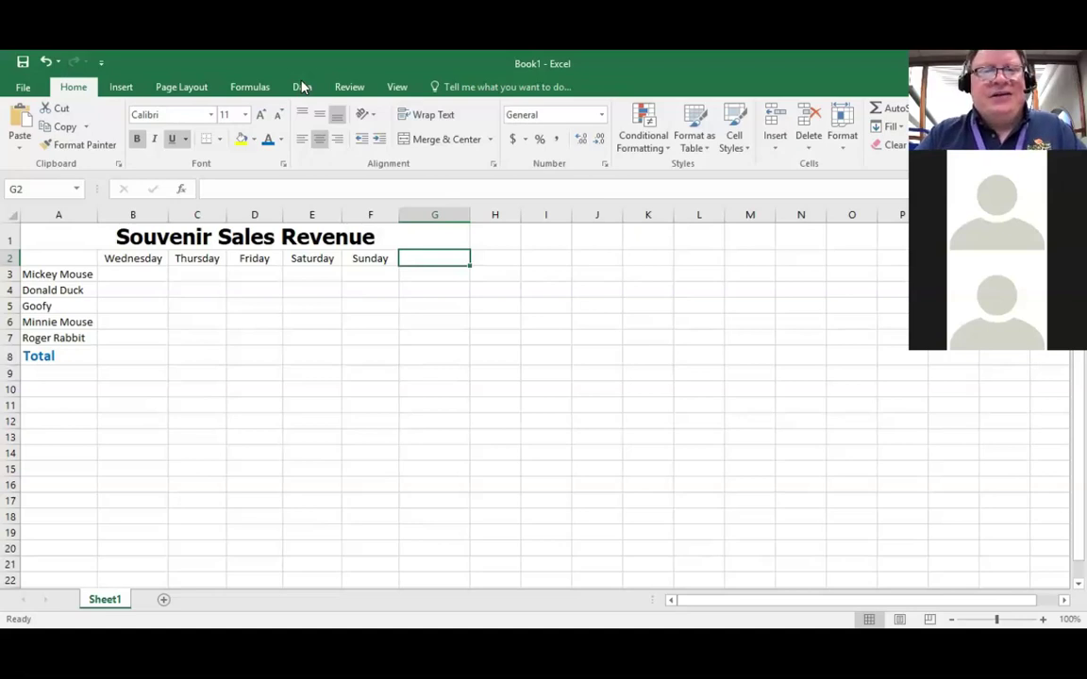
text(Total)
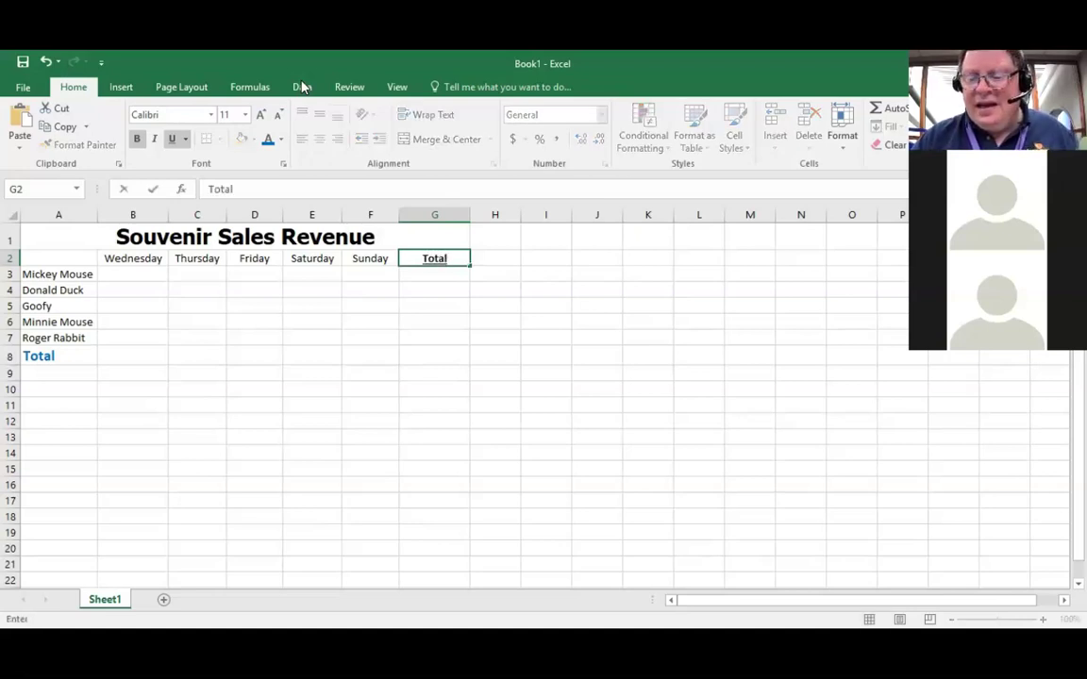
key(Return)
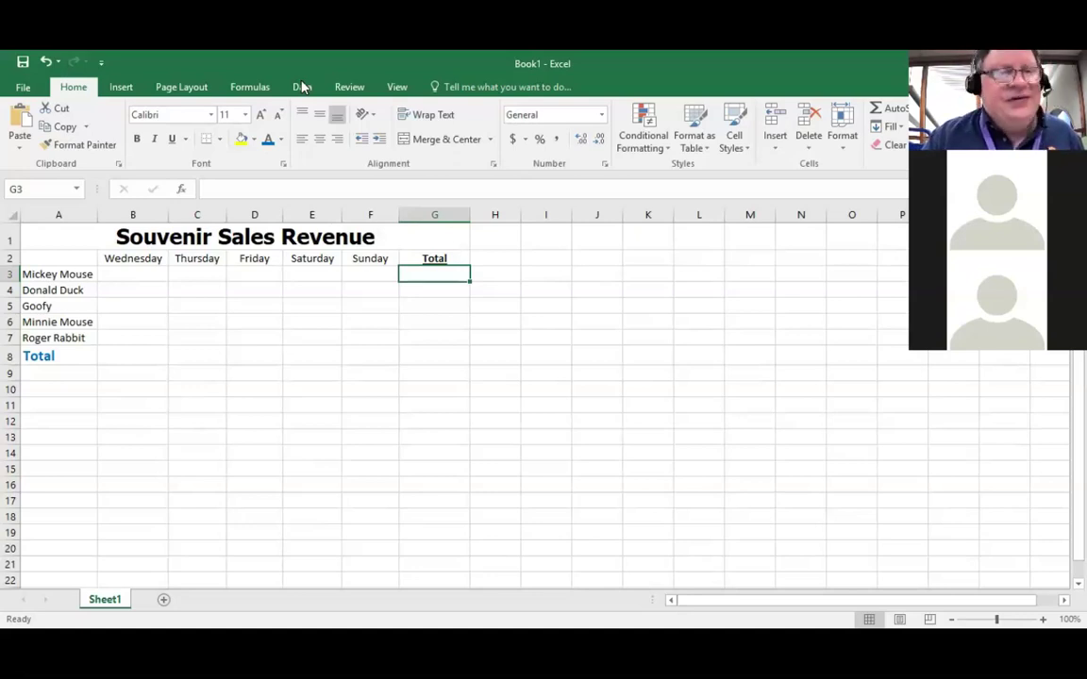
click(123, 275)
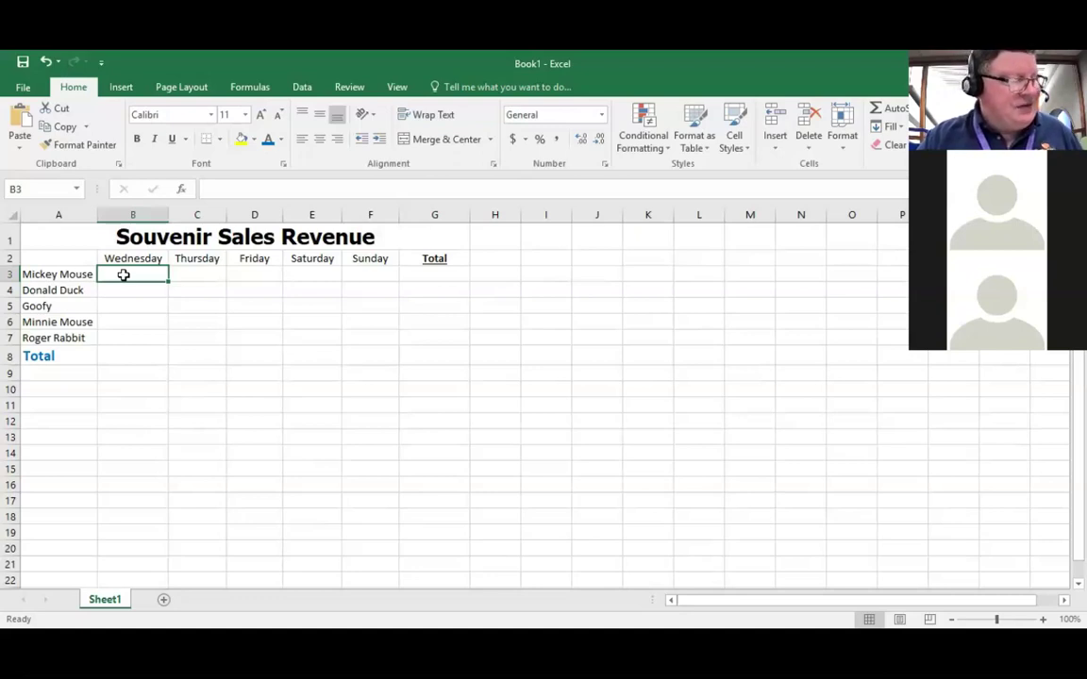
Step: Enter the five Wednesday sales in B3:B7: 1350.00, 1125.75, 879.64, 1098.76 and 734.09
text(13)
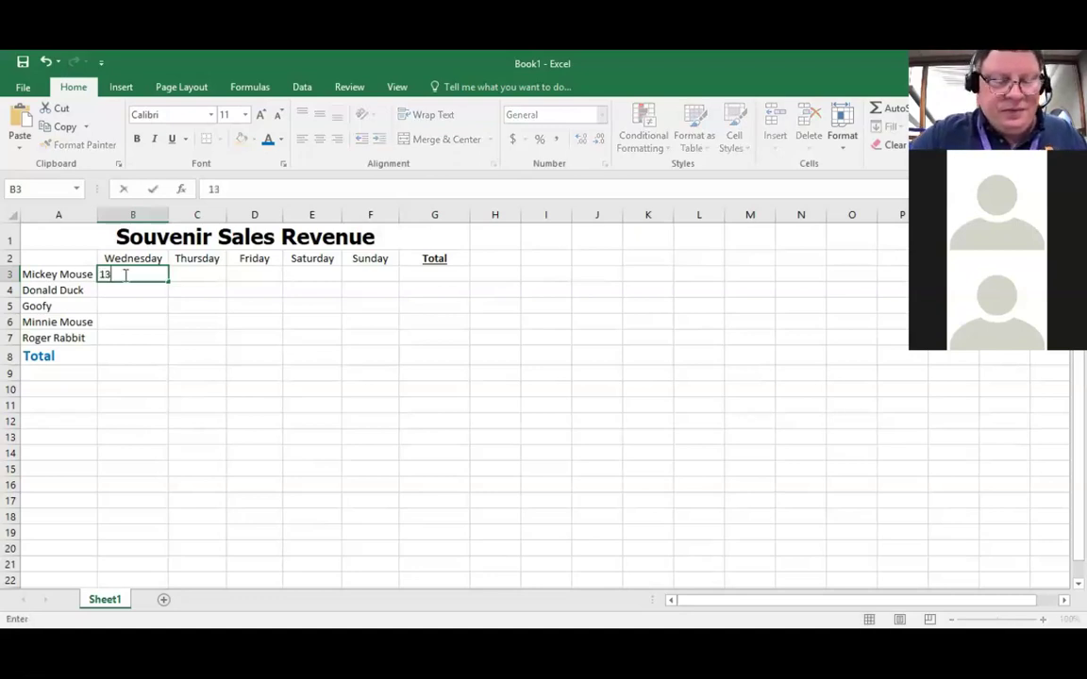
text(50.00)
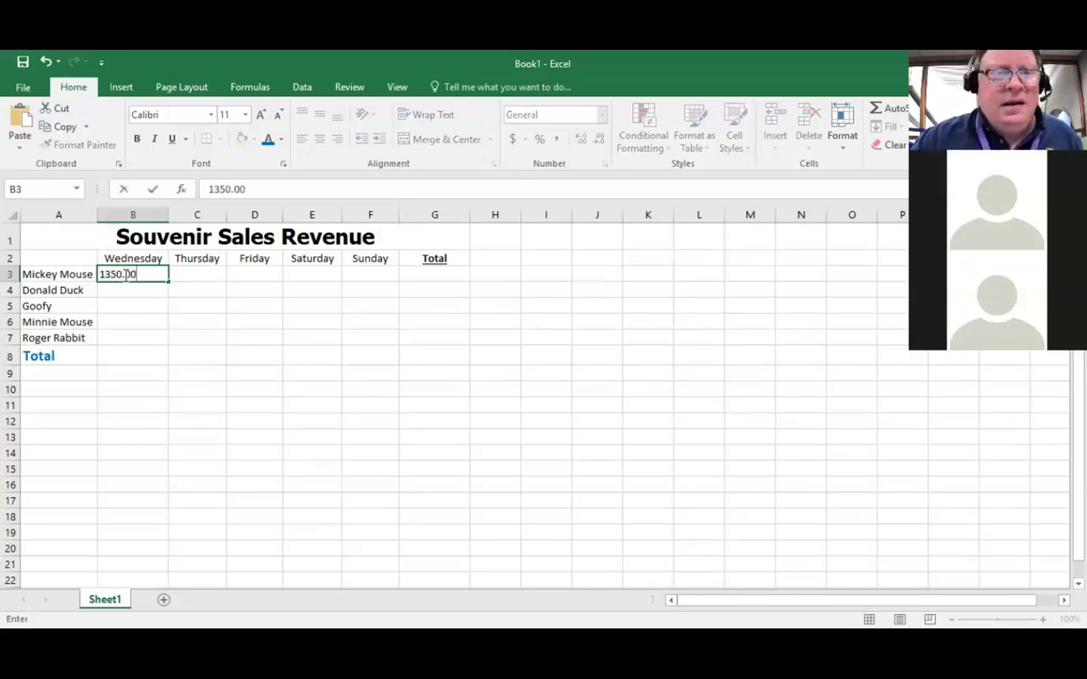
key(Return)
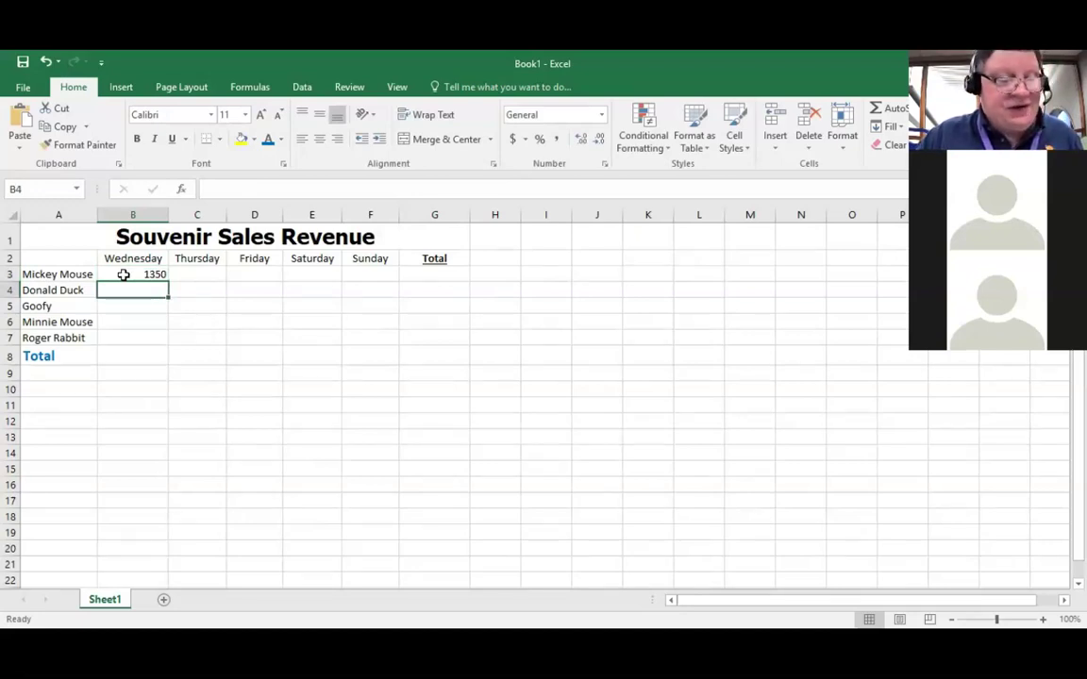
text(1125.)
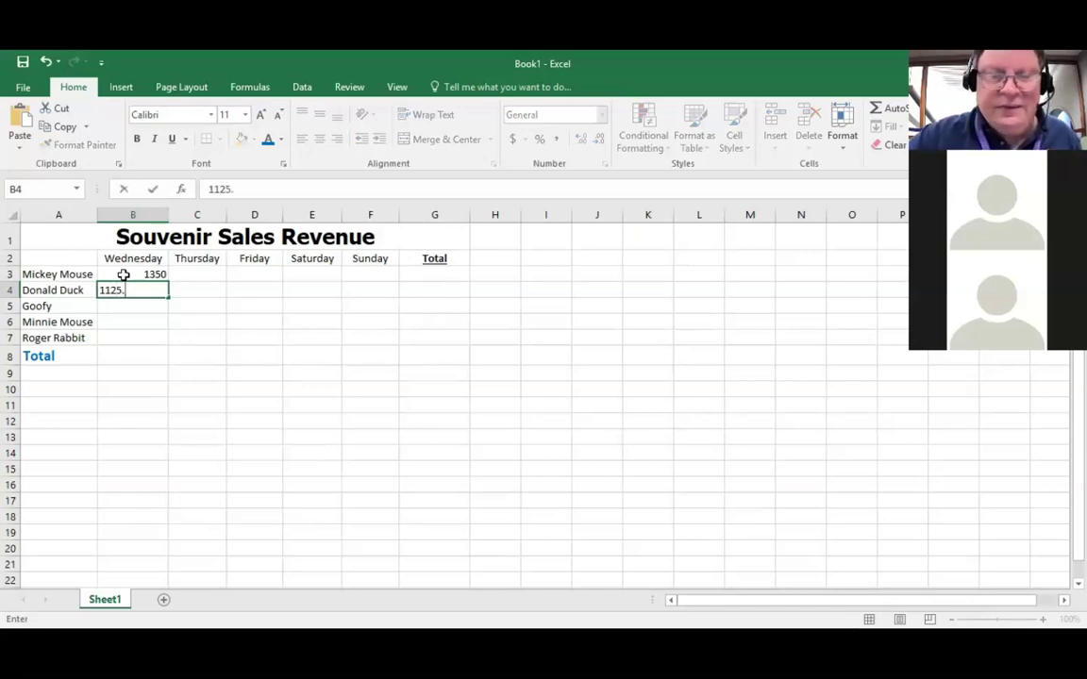
text(75)
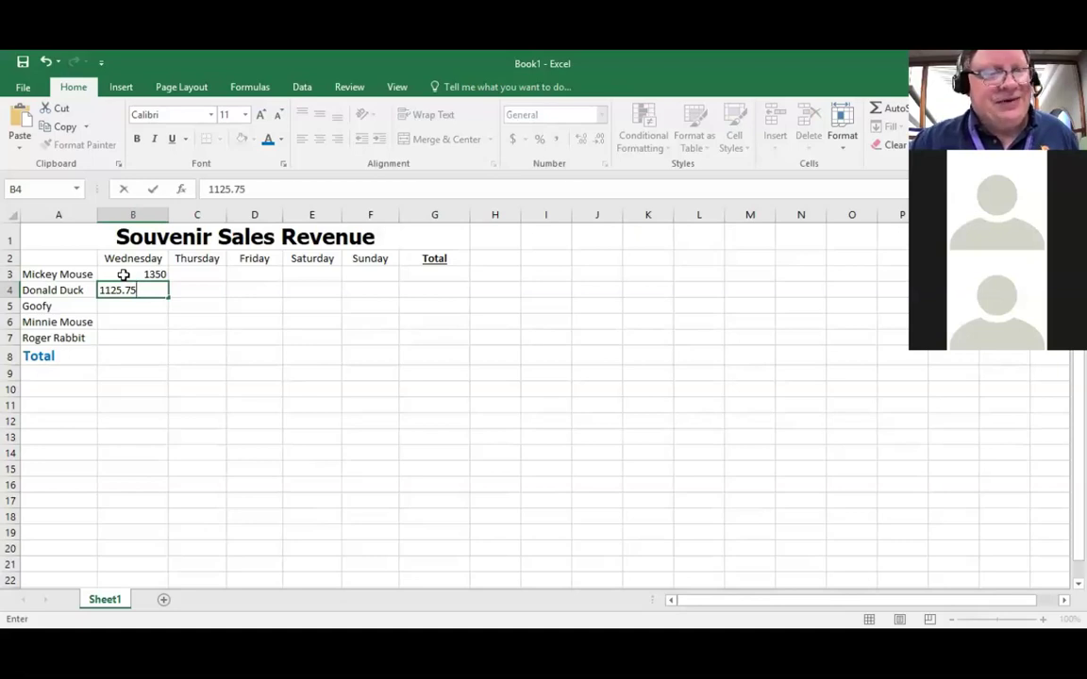
key(Return)
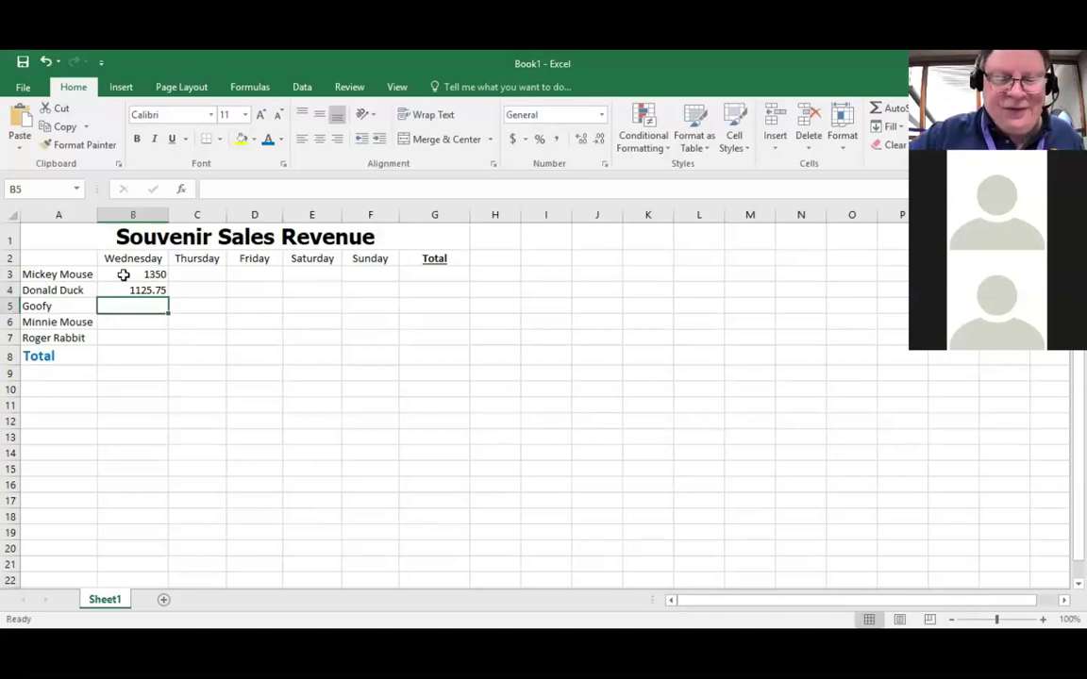
text(87)
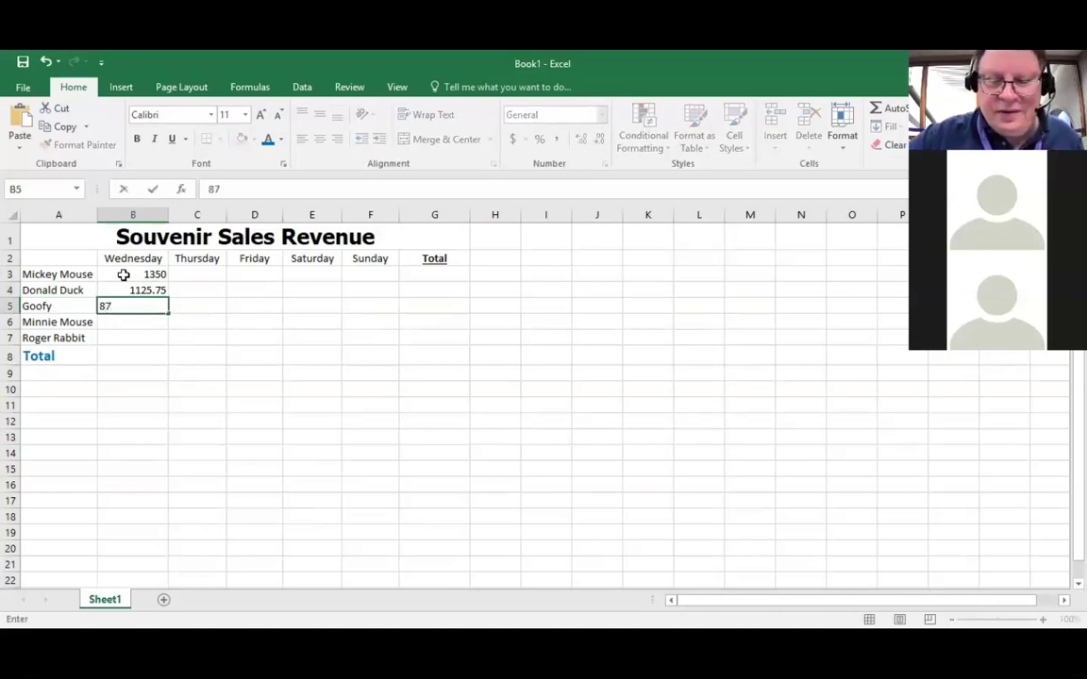
text(9.64)
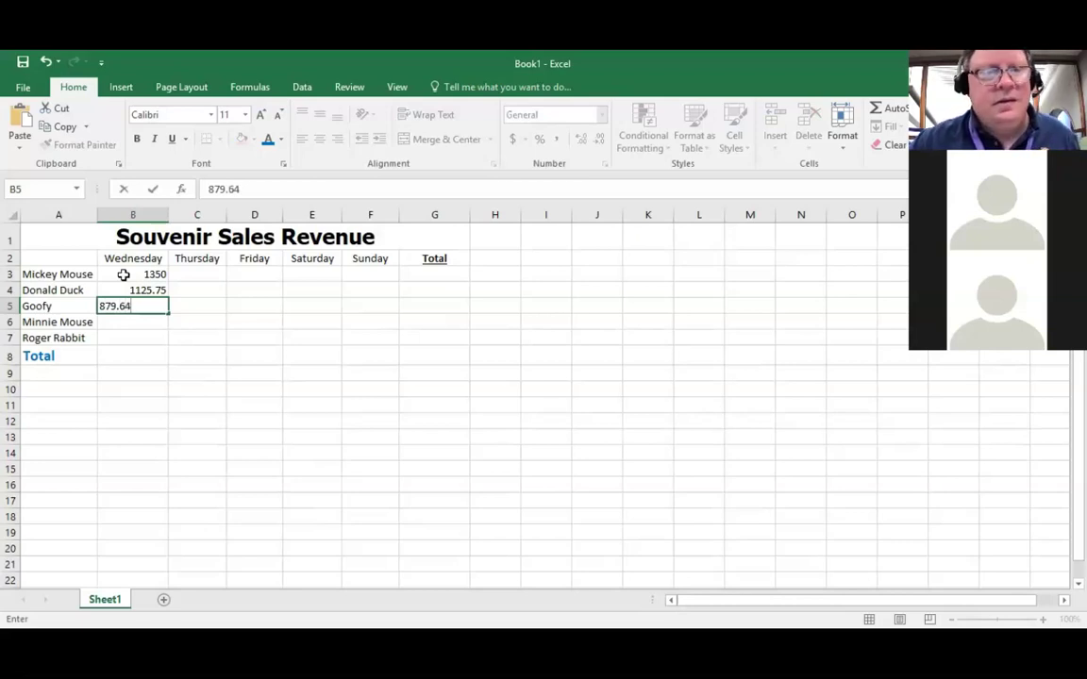
key(Return)
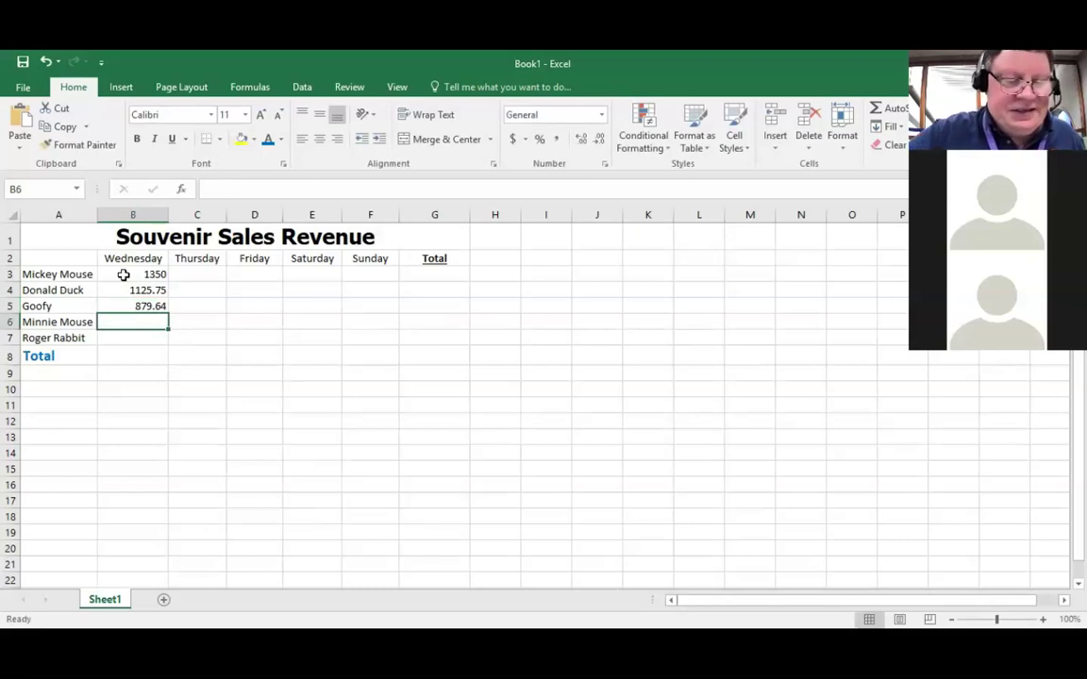
text(1)
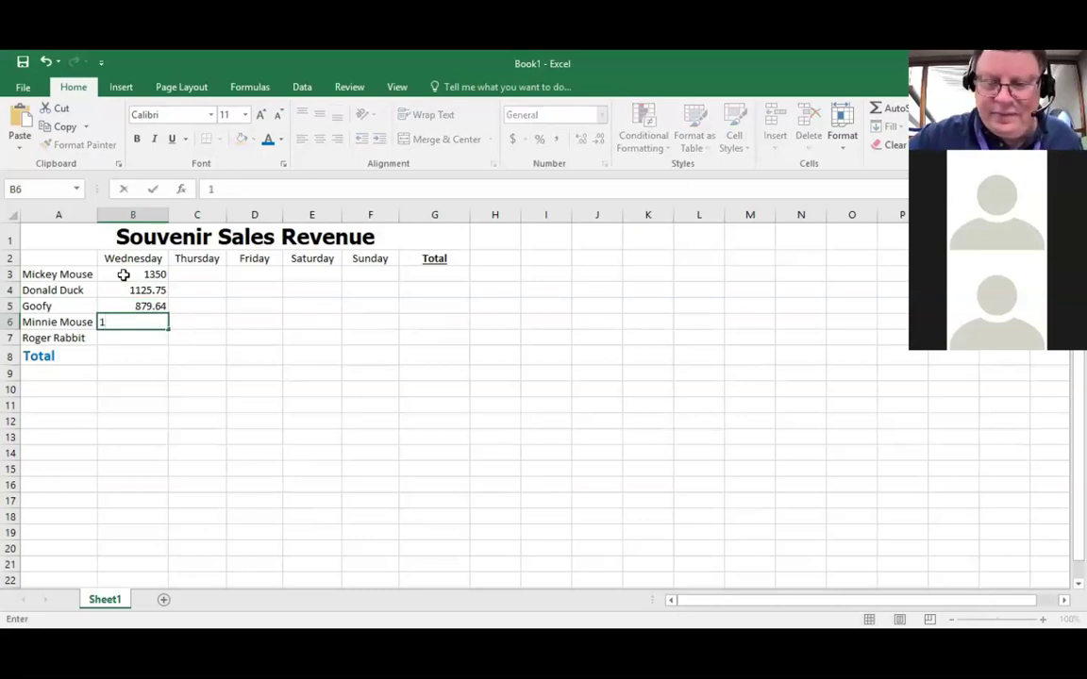
text(098)
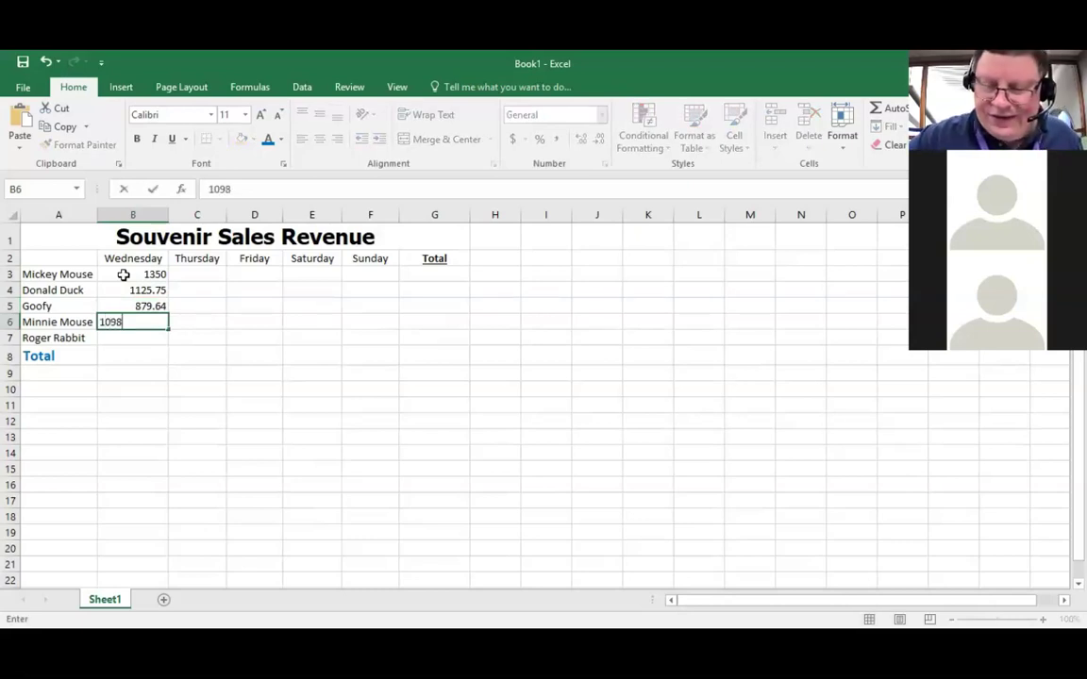
text(.76)
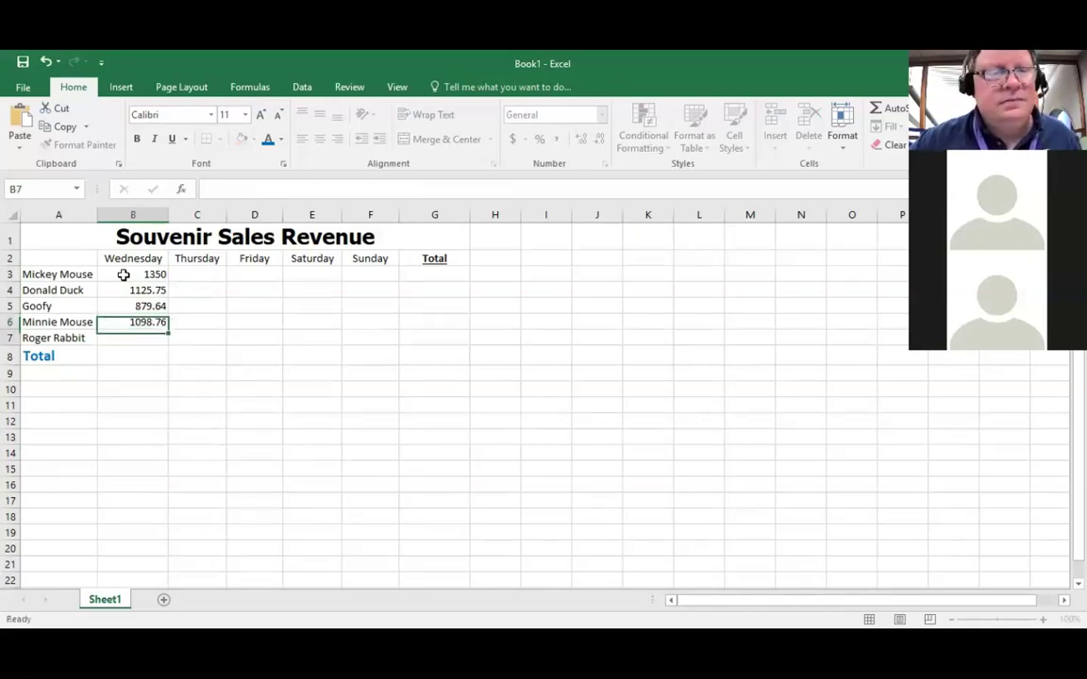
key(Return)
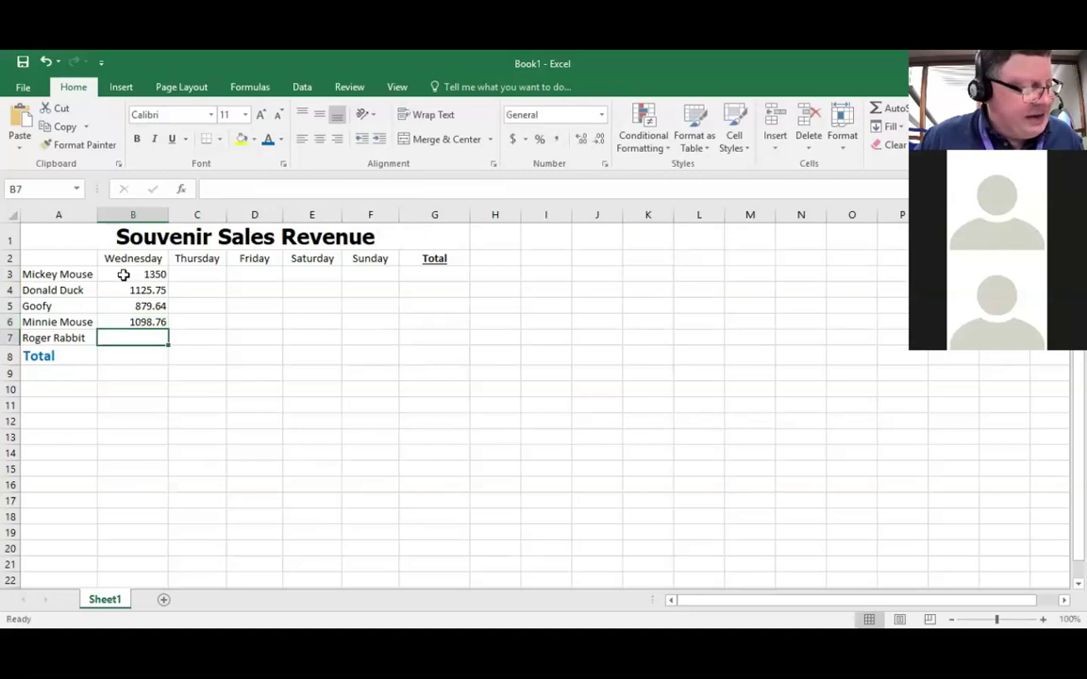
text(7)
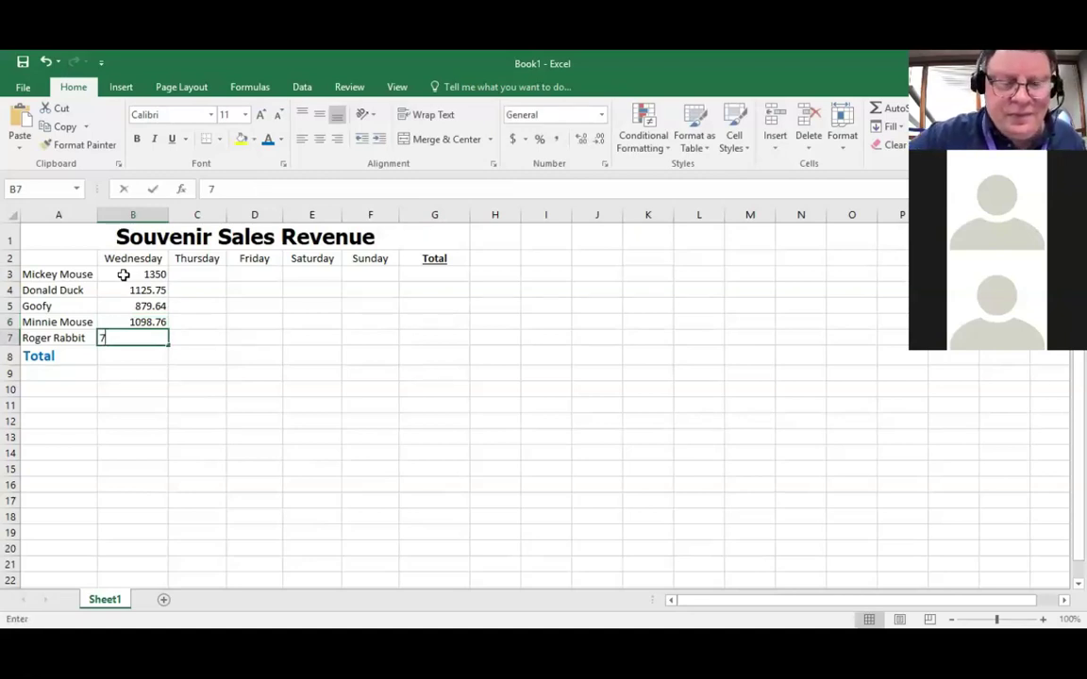
text(34.09)
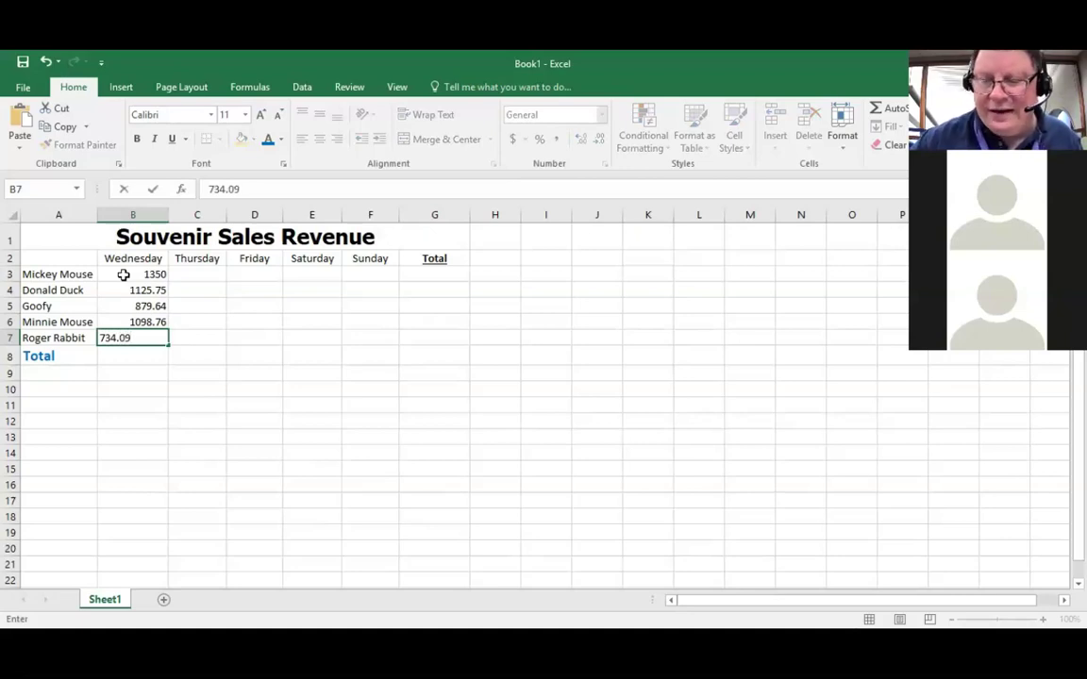
key(Return)
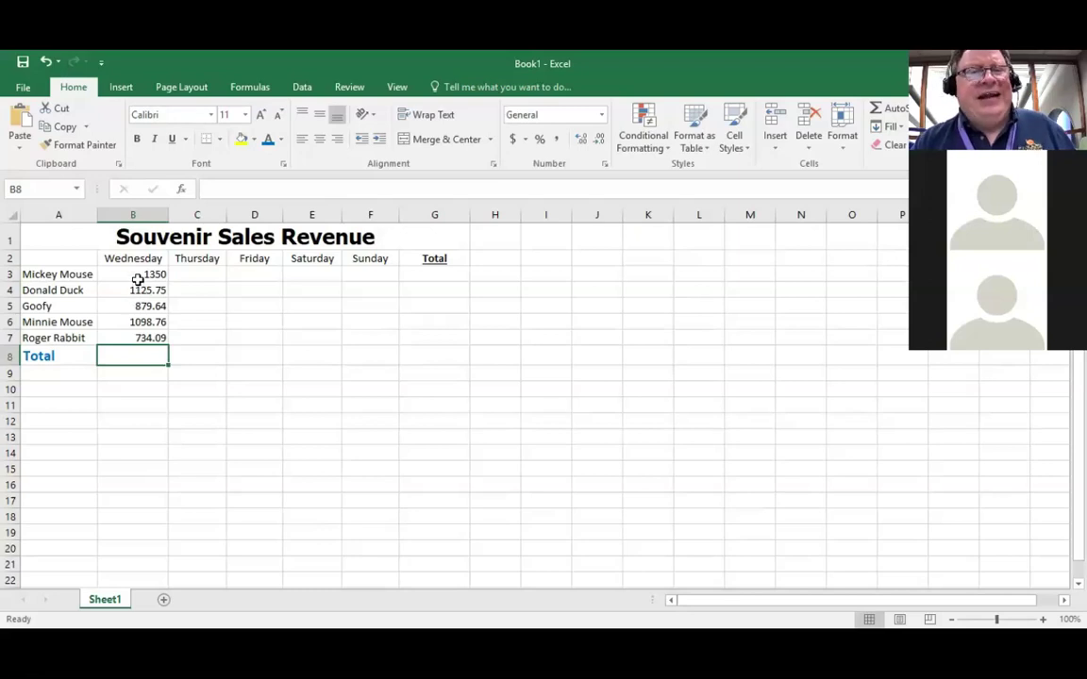
click(139, 275)
Step: Format B3:B7 as Currency and bring up Format Cells showing 2 decimals with $
drag(139, 275, 139, 340)
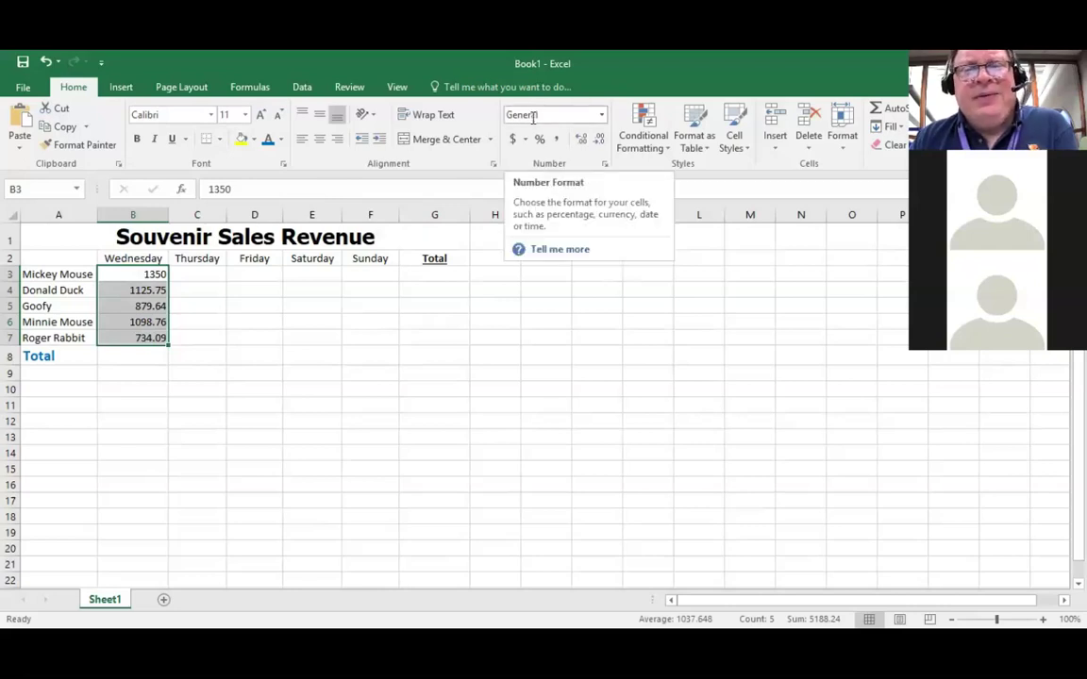
click(602, 116)
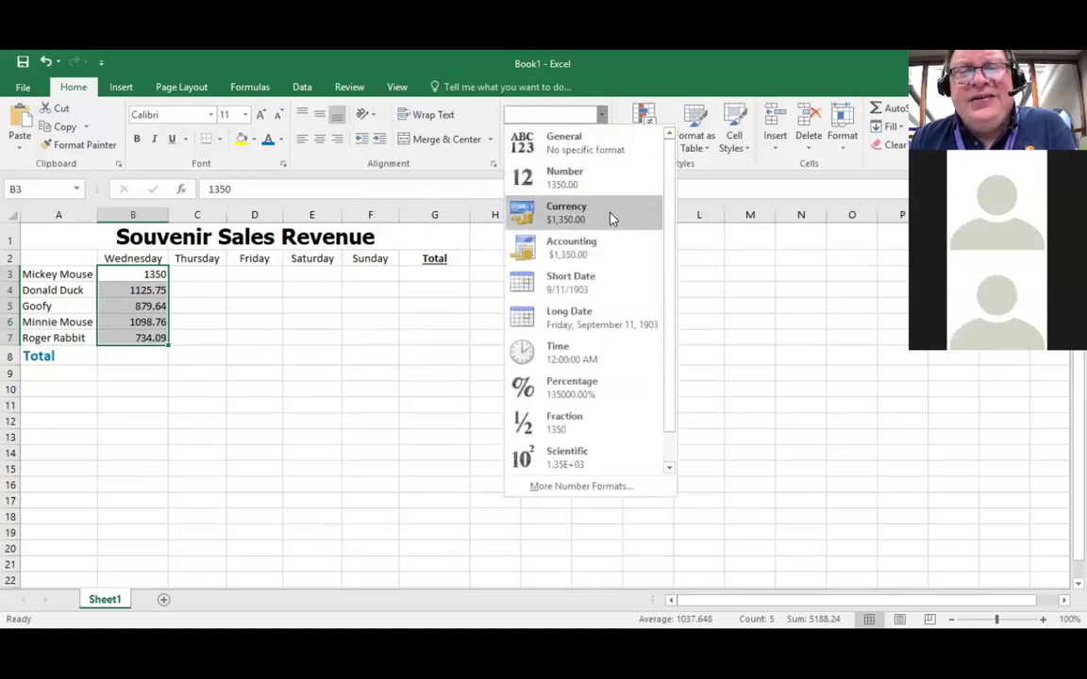
scroll(611, 219, down, 1)
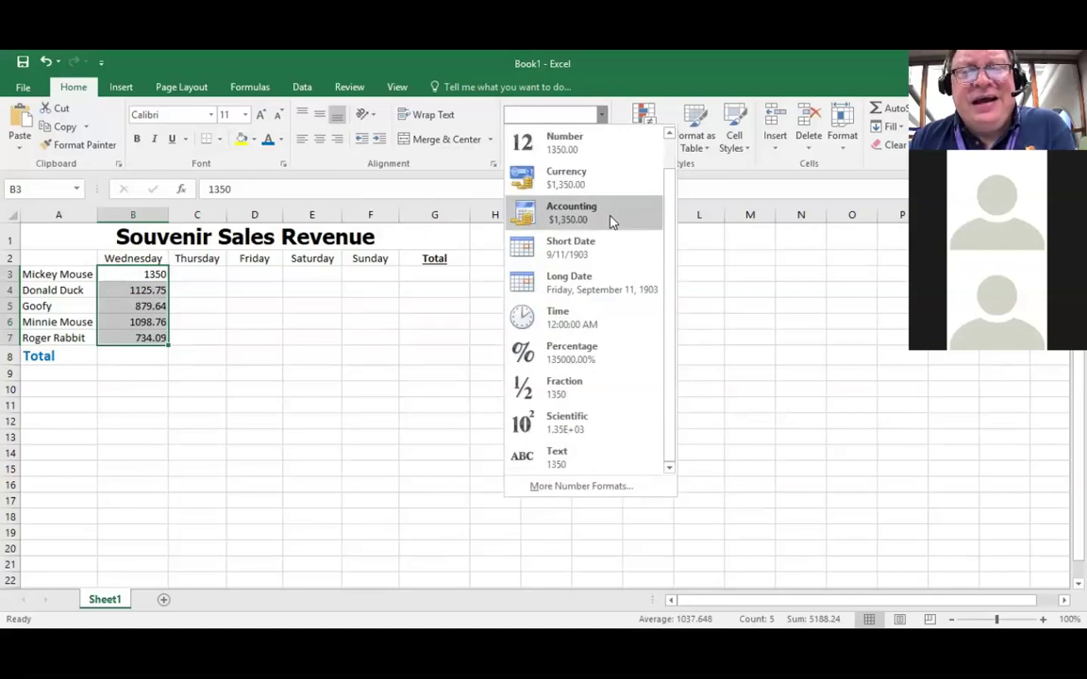
scroll(611, 219, up, 1)
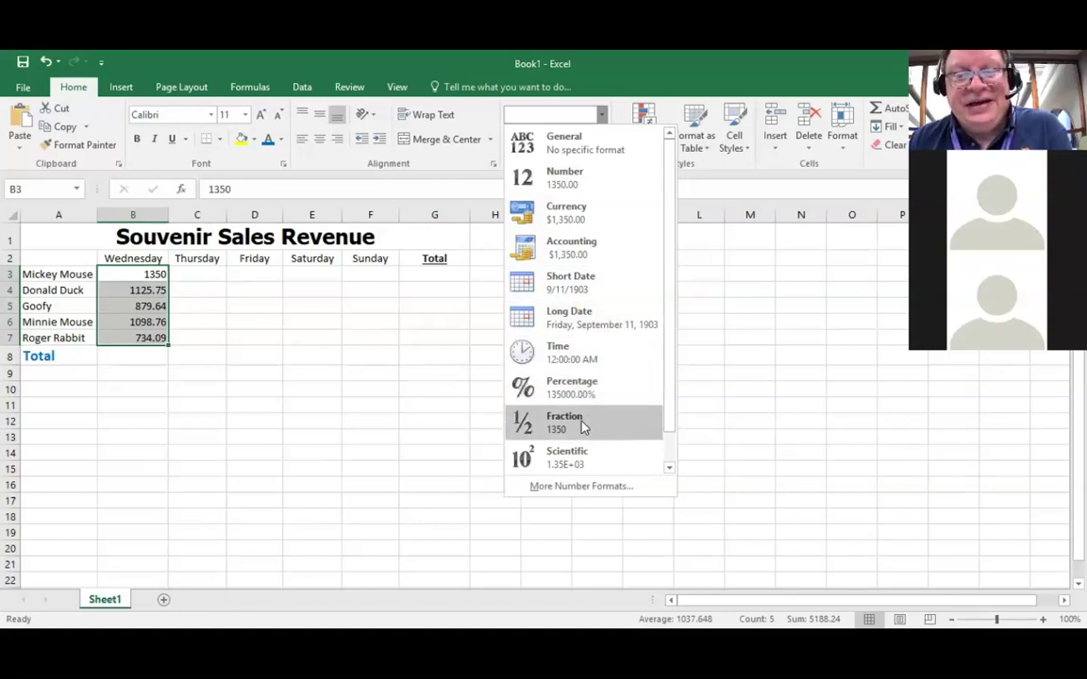
scroll(585, 432, down, 1)
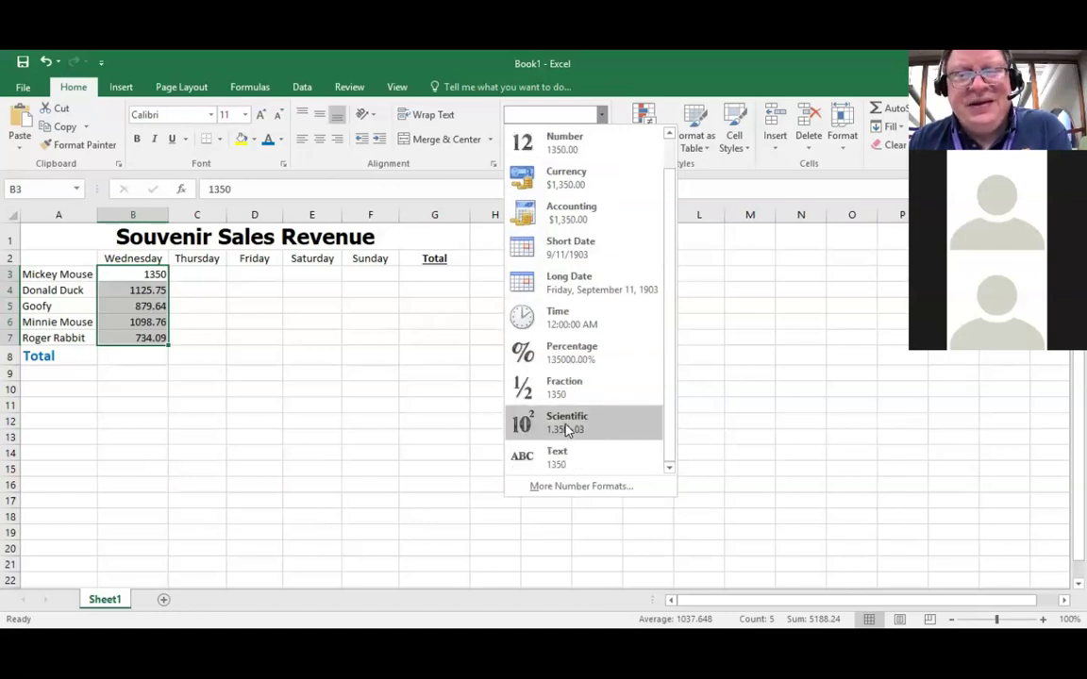
scroll(566, 430, up, 1)
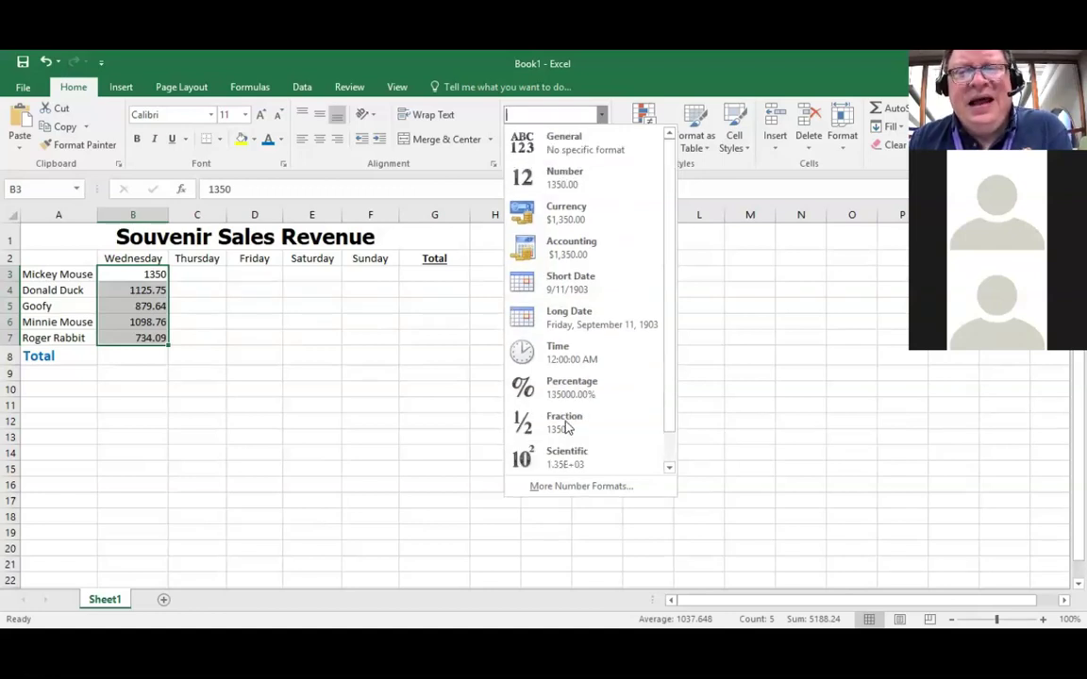
click(567, 213)
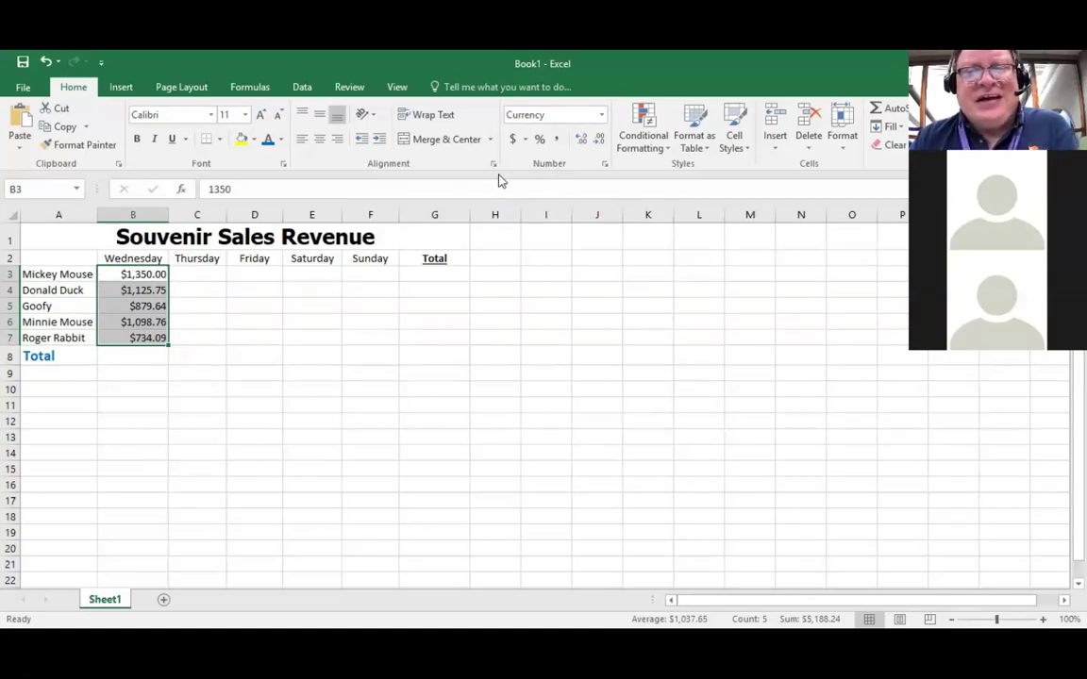
click(605, 165)
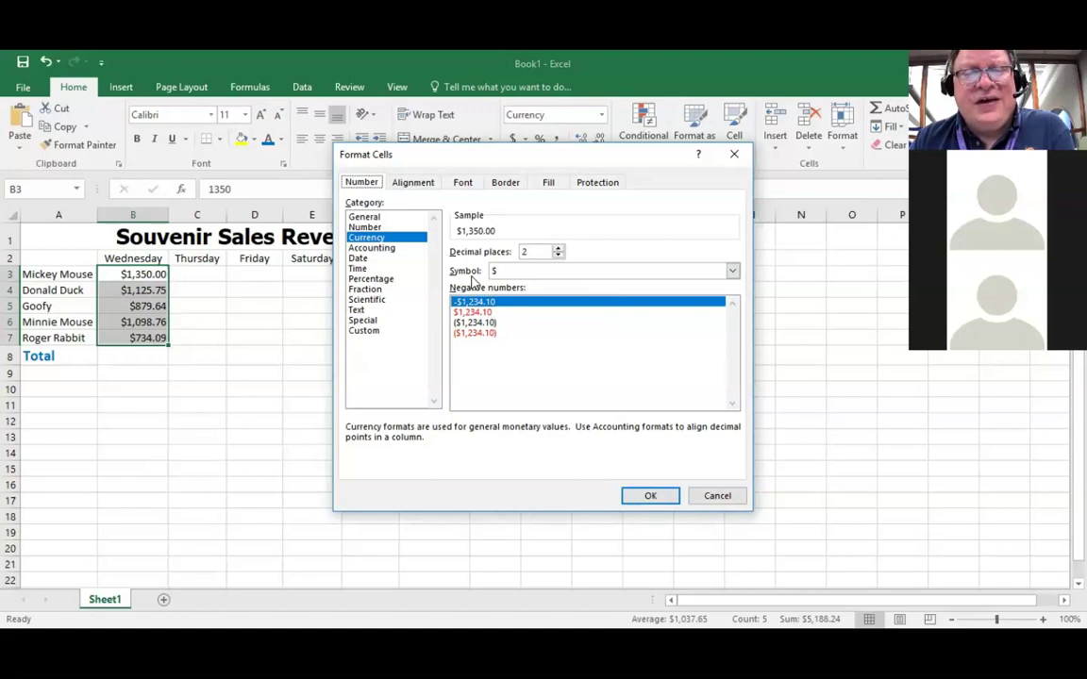
click(733, 271)
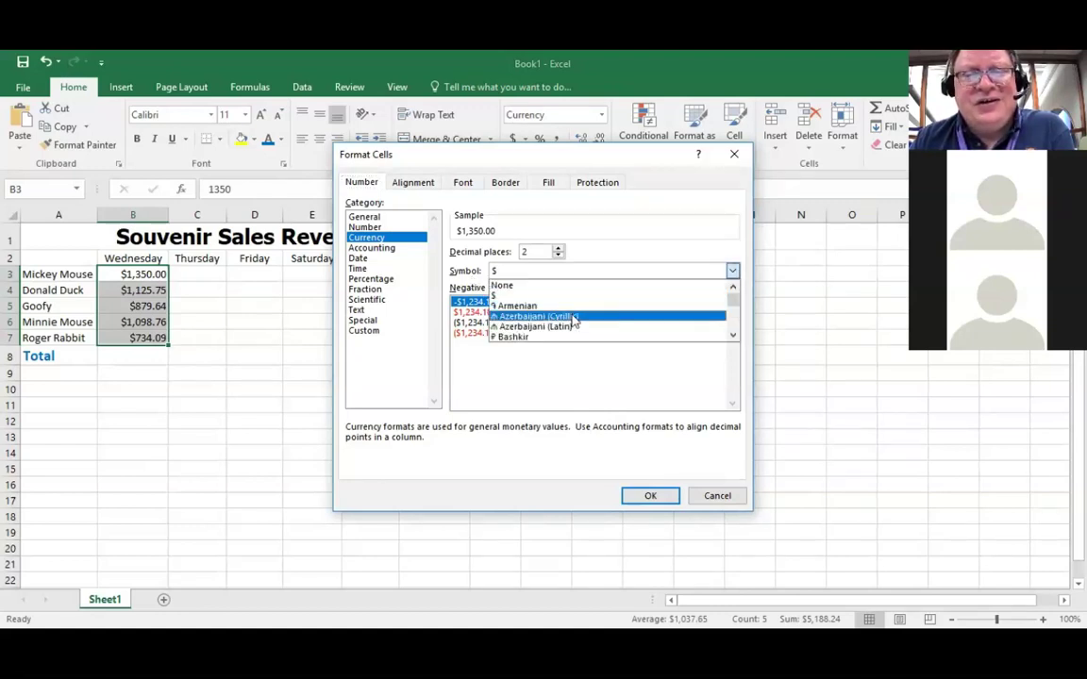
click(594, 252)
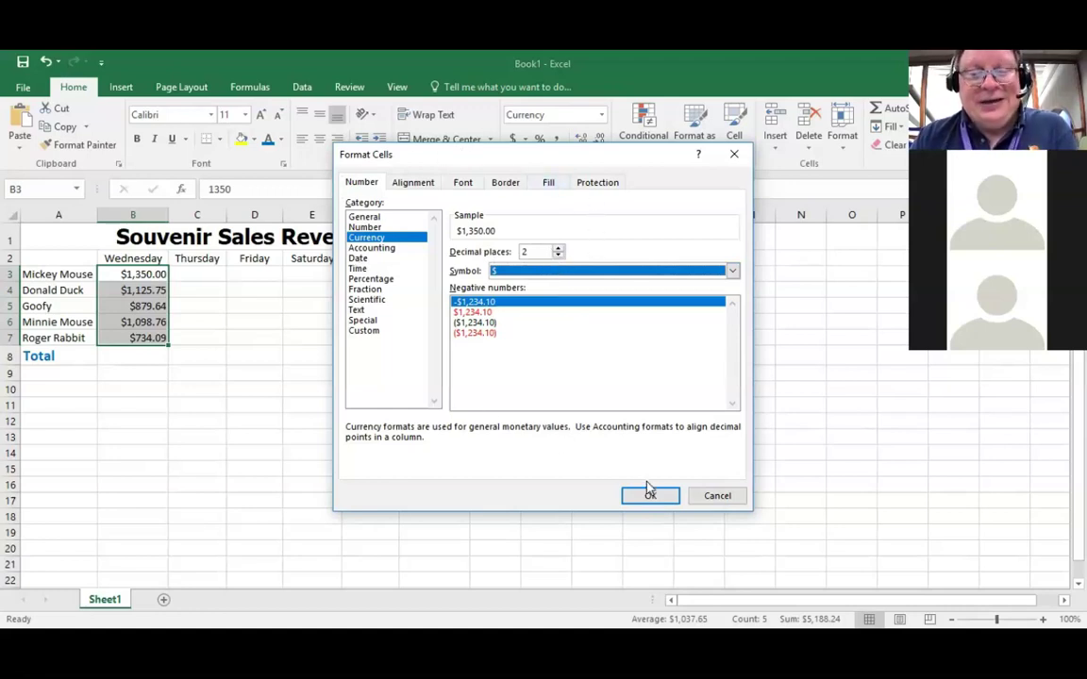
click(710, 498)
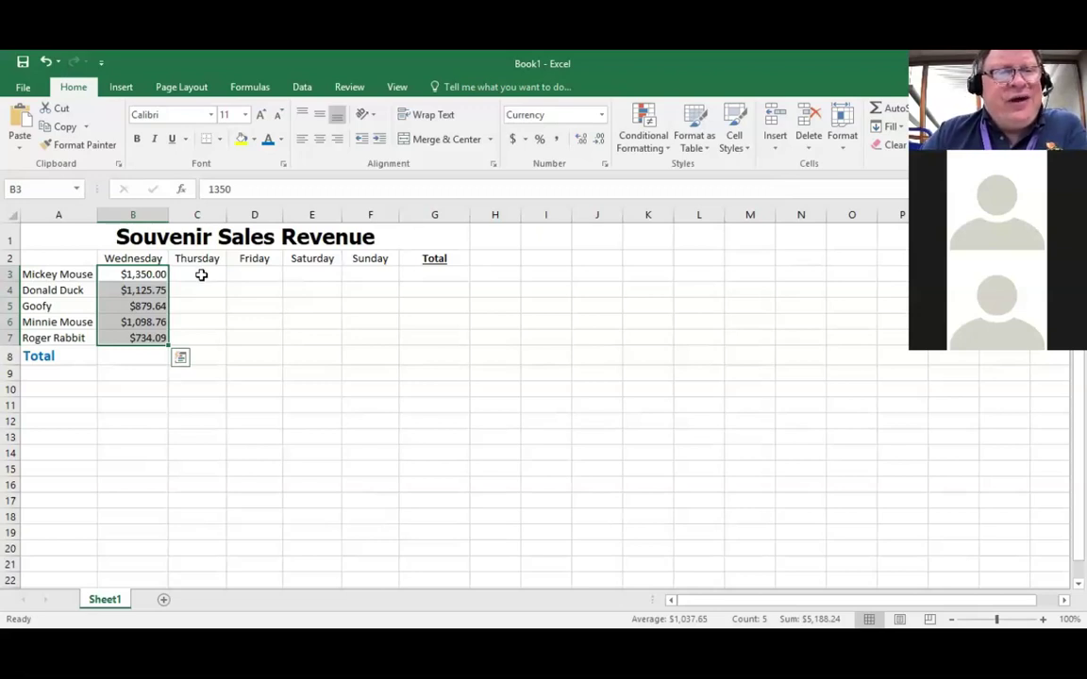
Step: Apply Currency format to the empty Thursday–Sunday range C3:F7, then select C3
click(201, 275)
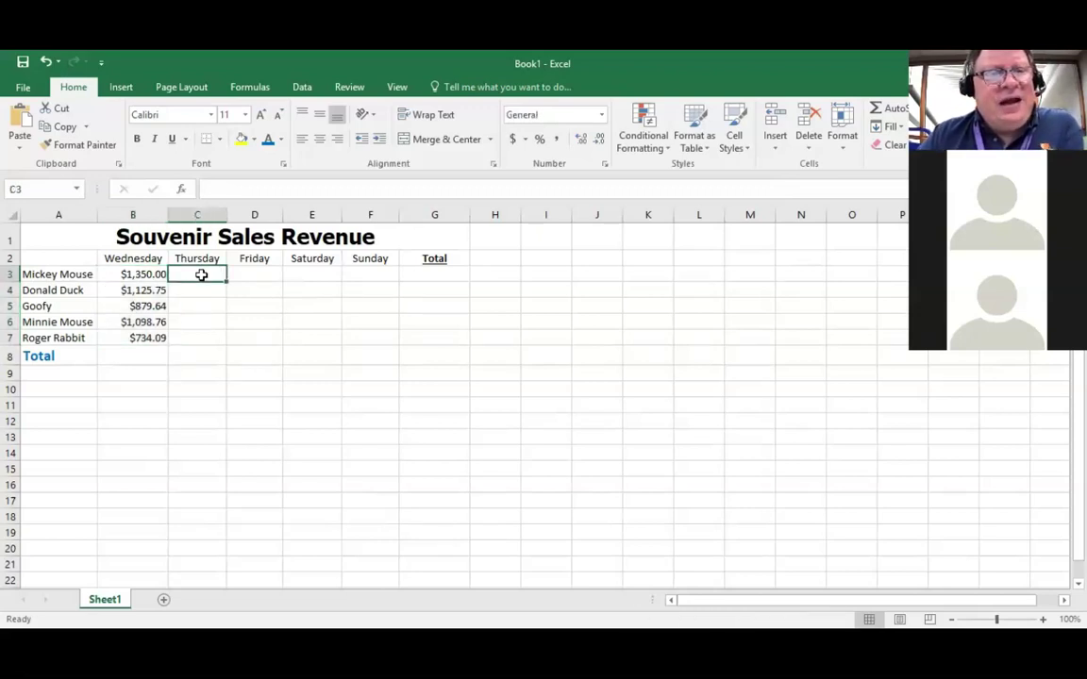
drag(201, 274, 367, 343)
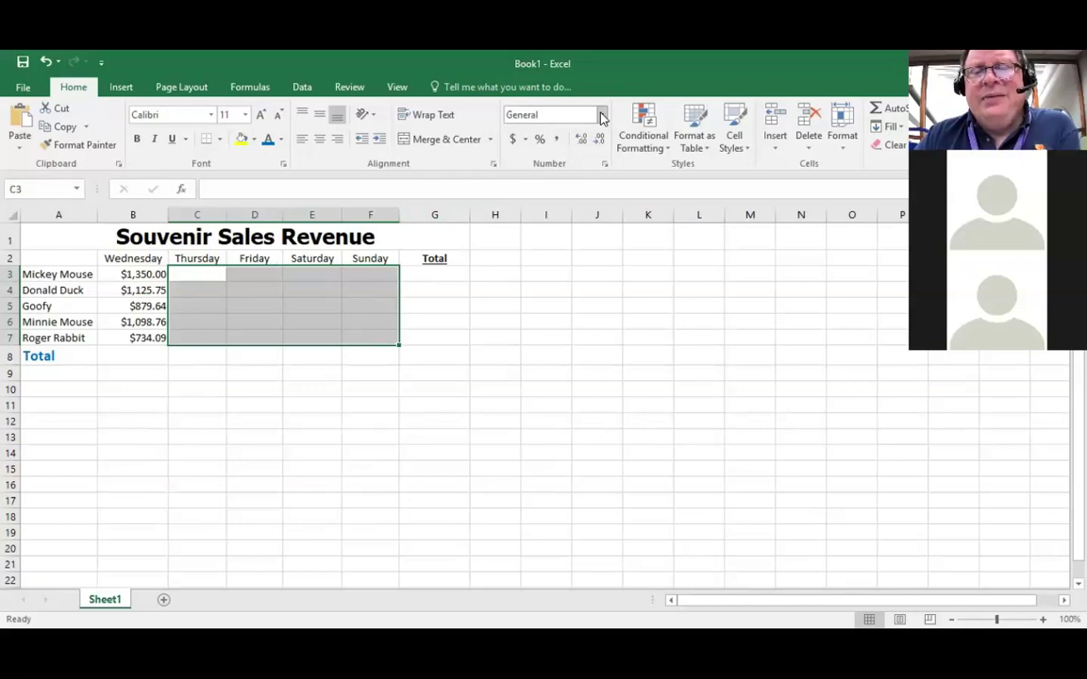
click(601, 115)
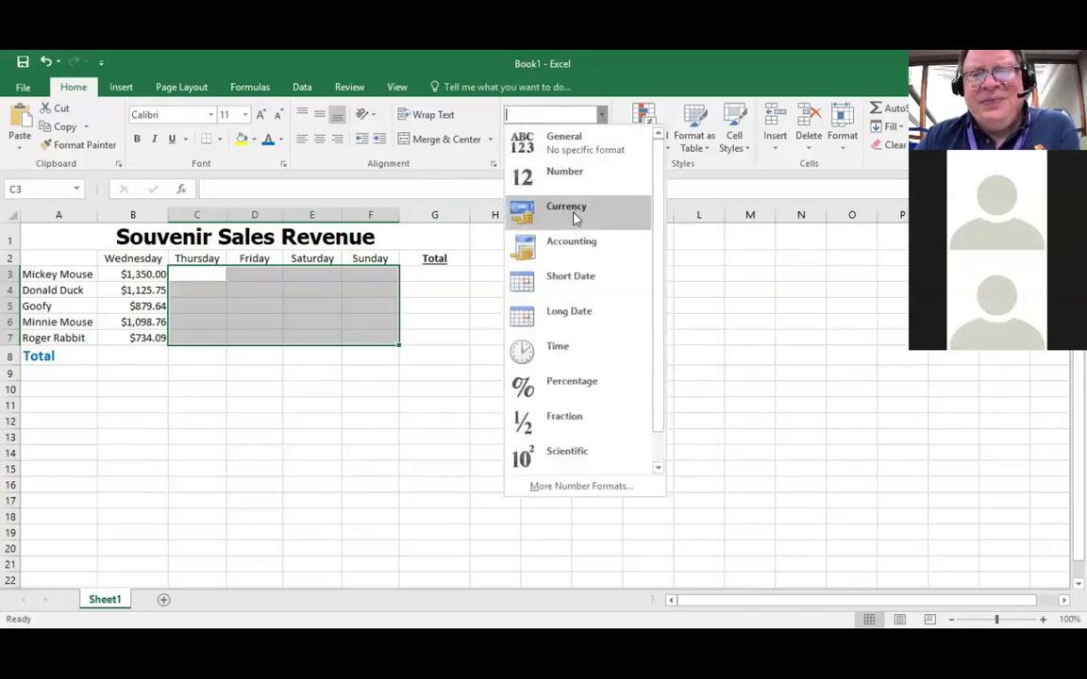
click(573, 217)
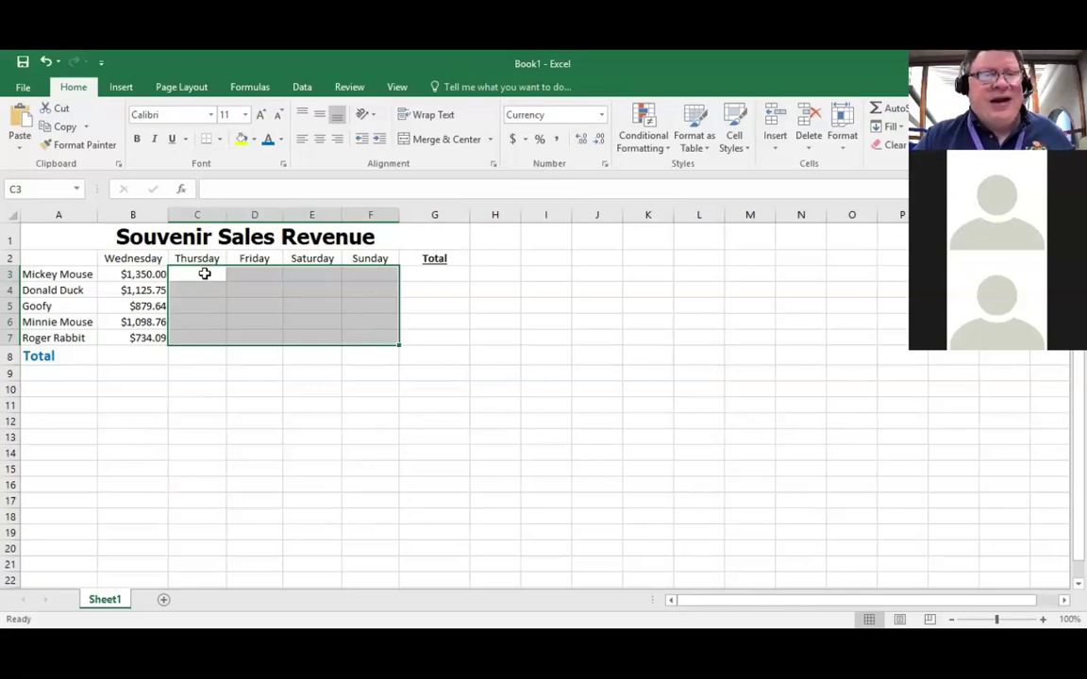
click(205, 274)
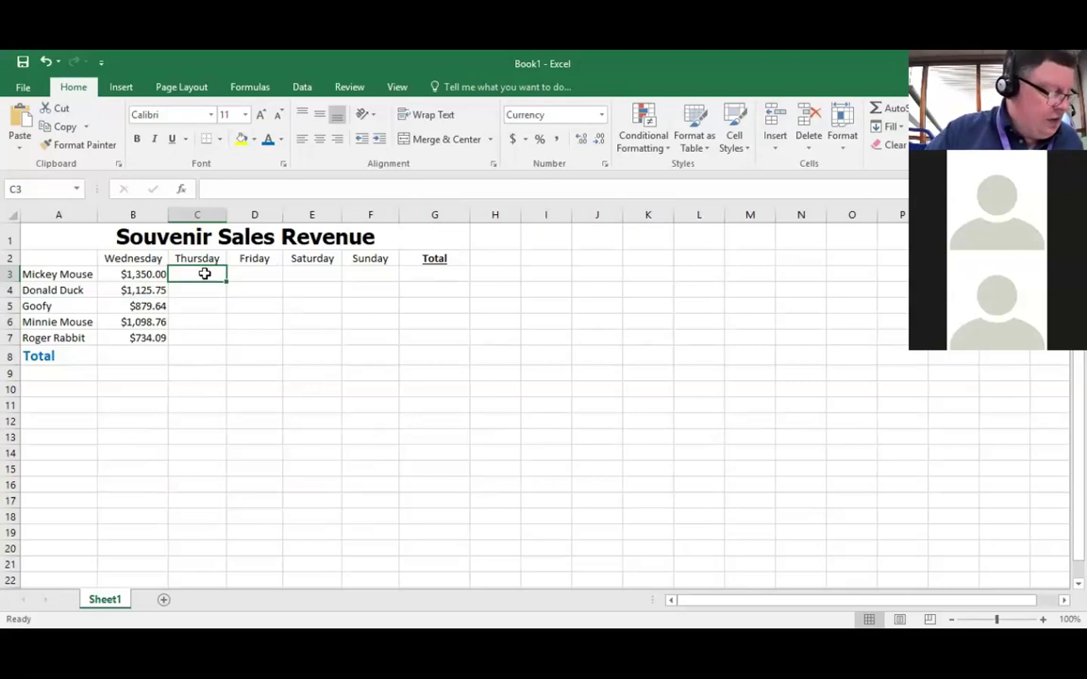
Step: Enter Thursday sales in C3:C7: 1635.01, 1234.56, 985.03, 1102.96 and 901.23
text(1)
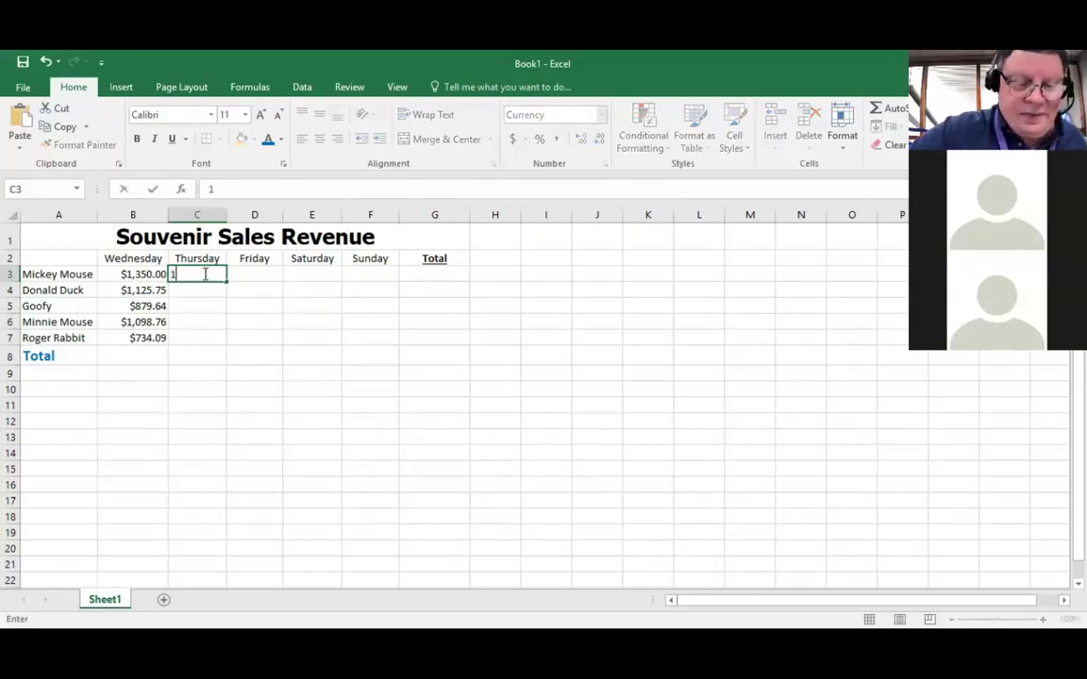
text(635)
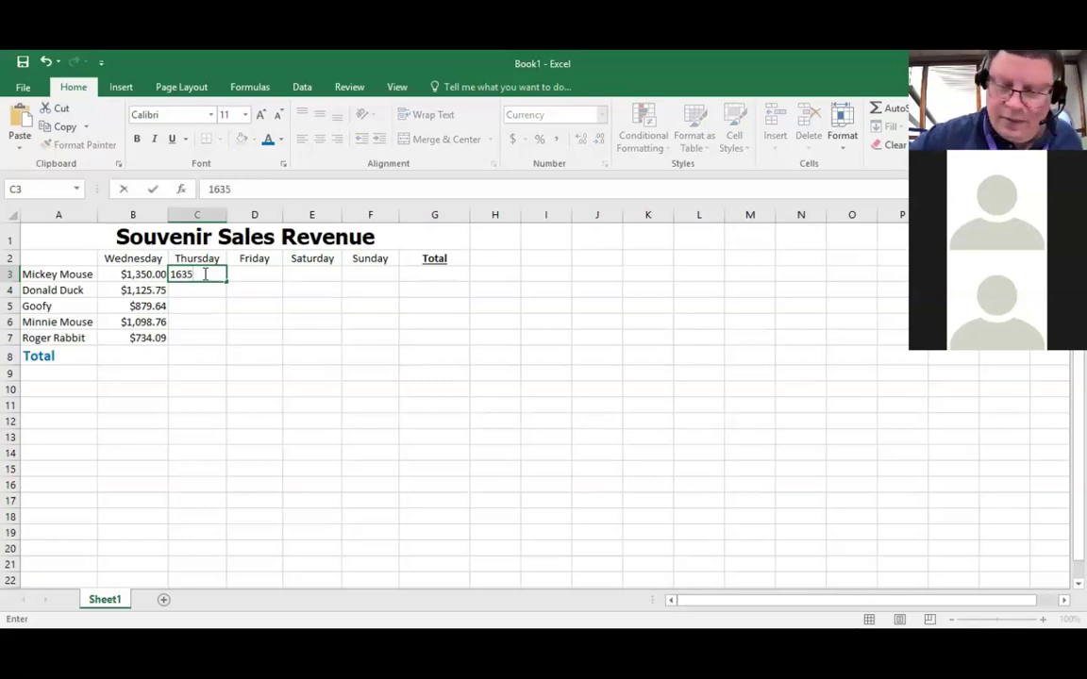
text(.01)
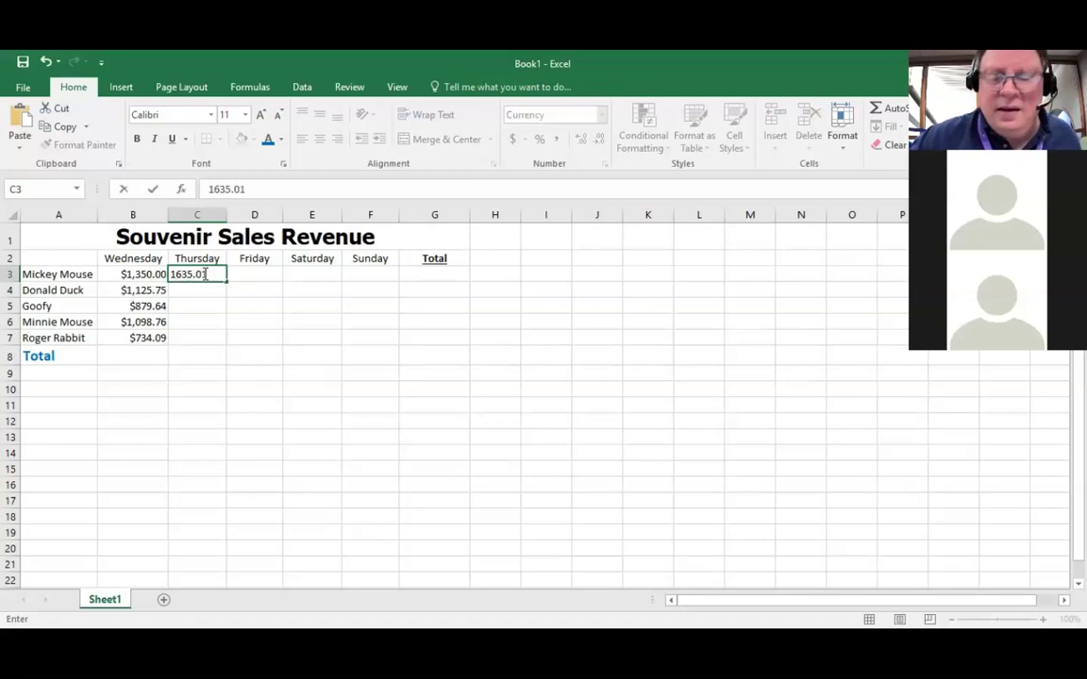
key(Return)
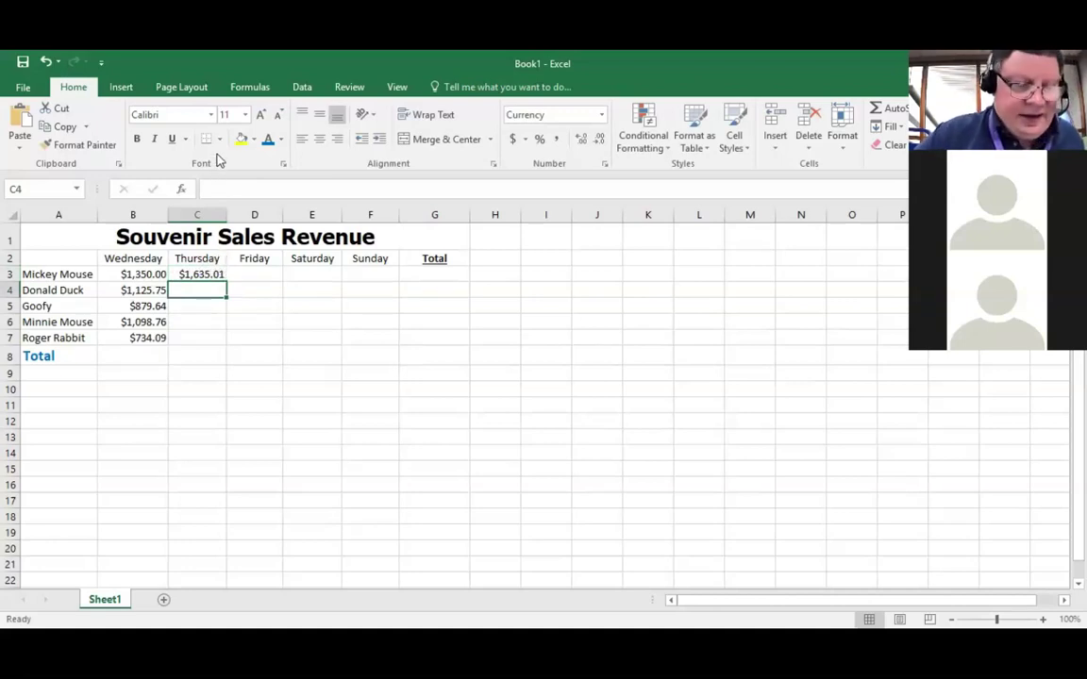
text(1234)
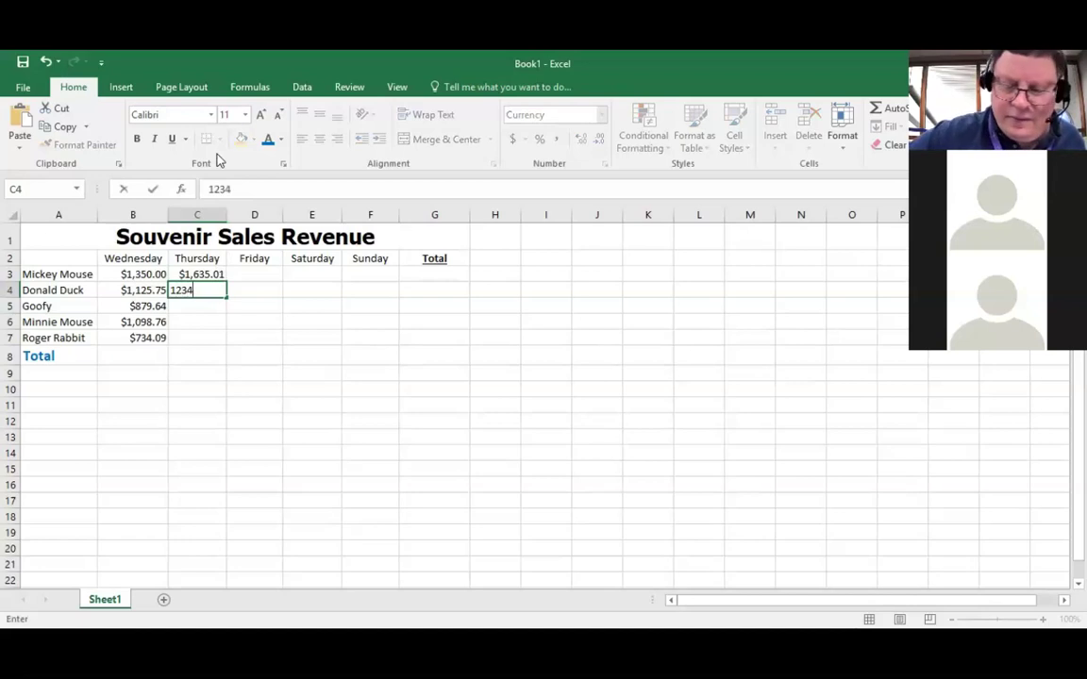
text(.56)
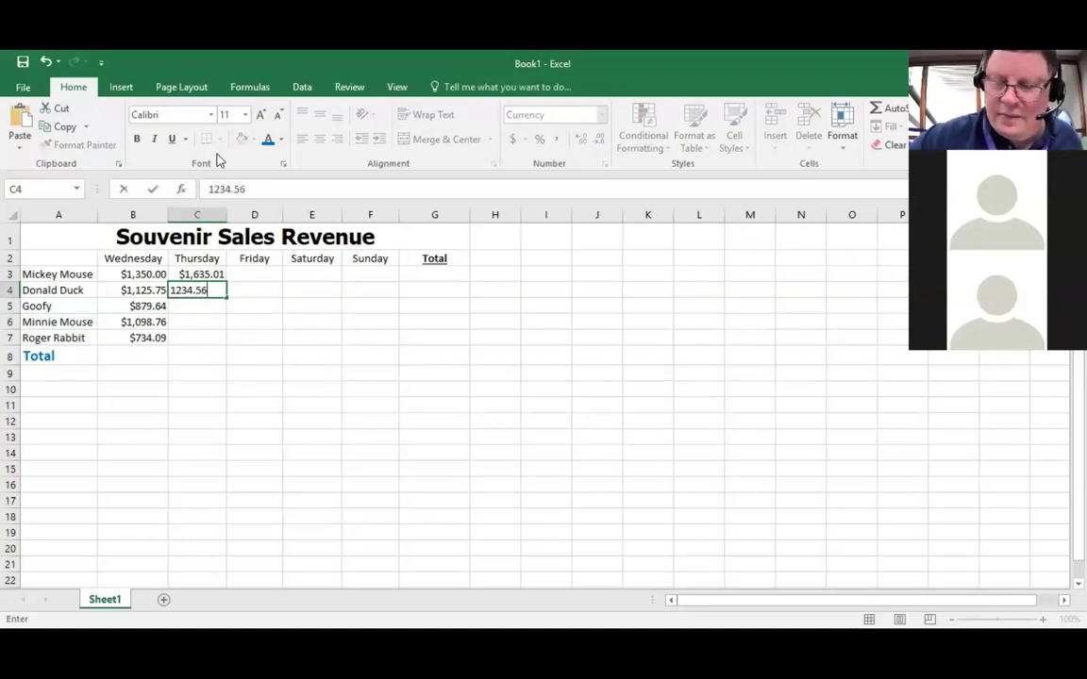
key(Return)
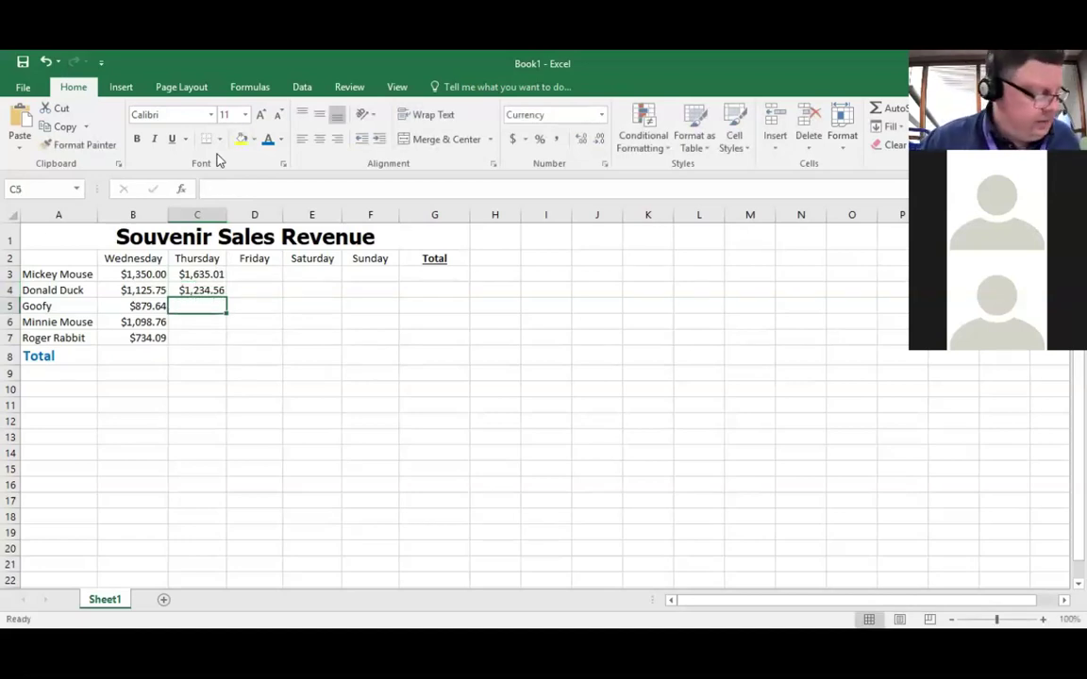
text(985)
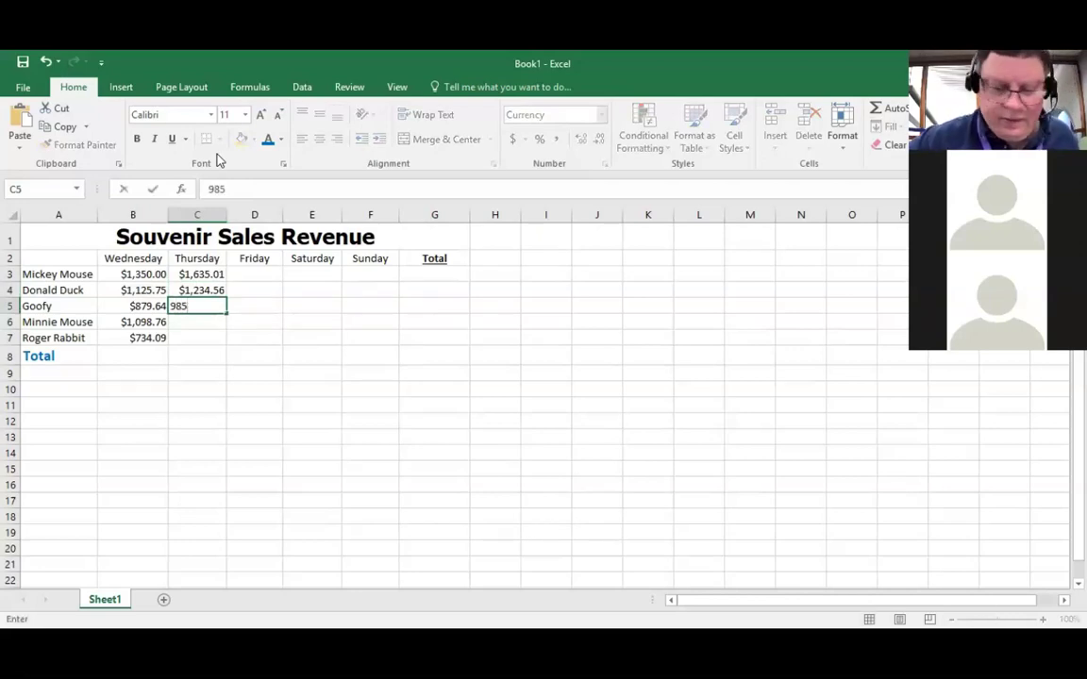
text(.03)
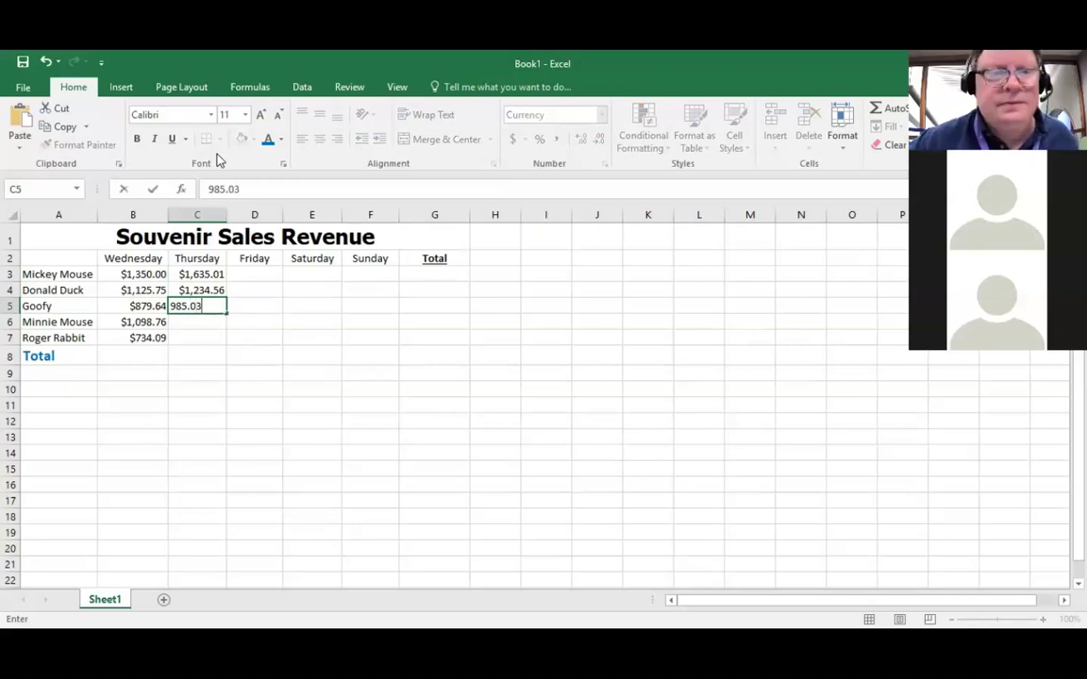
key(Return)
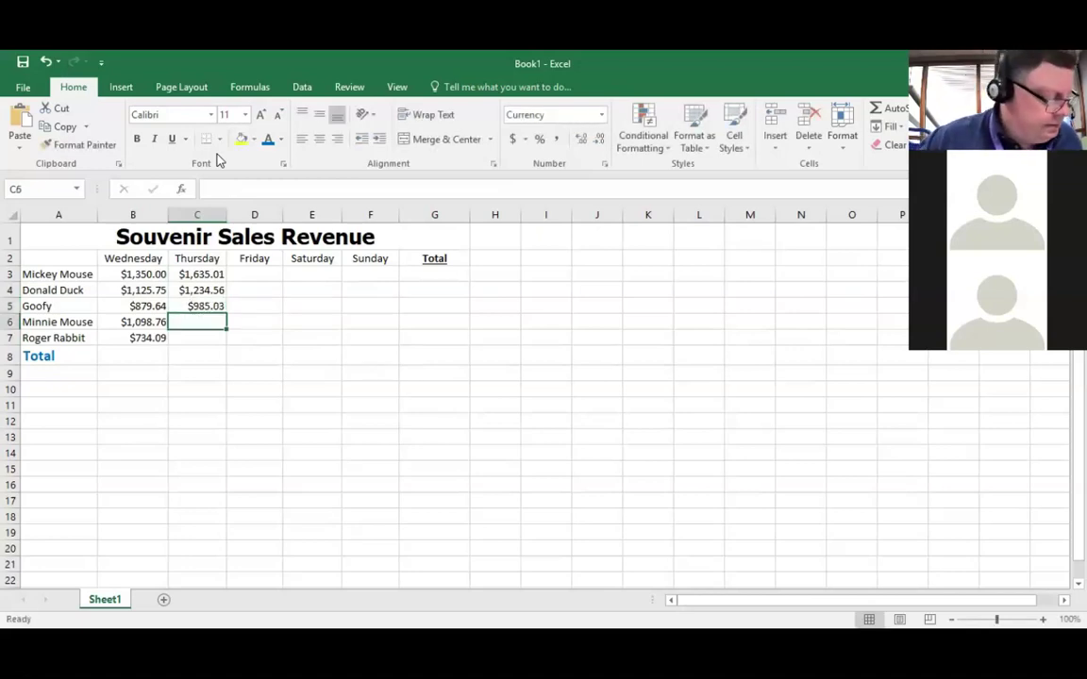
text(11)
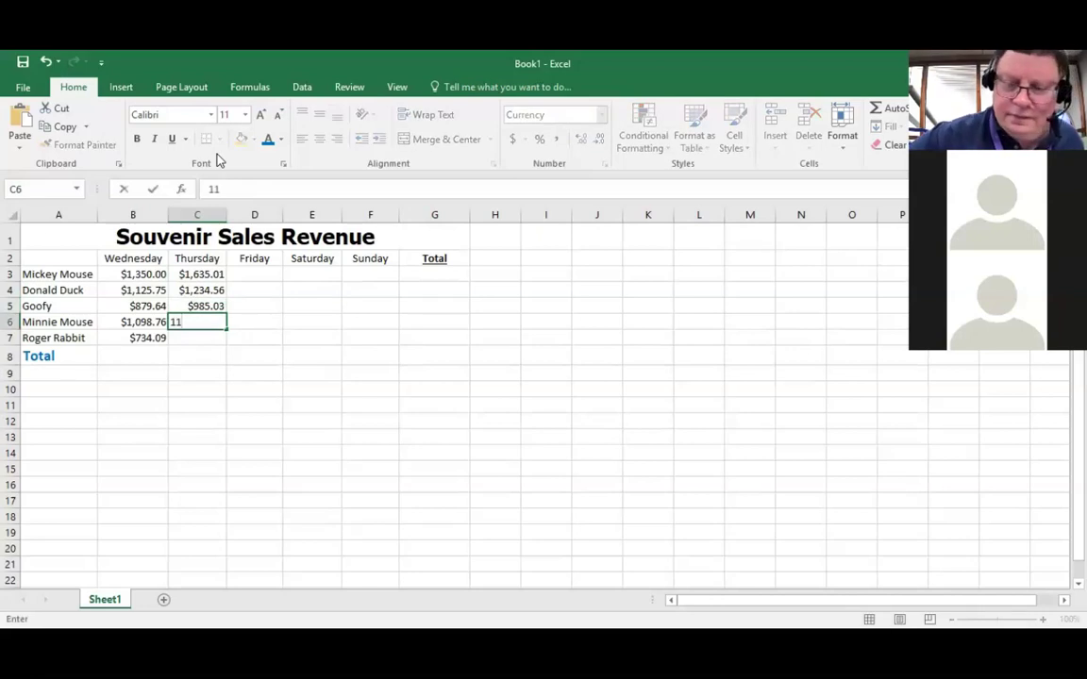
text(02.96)
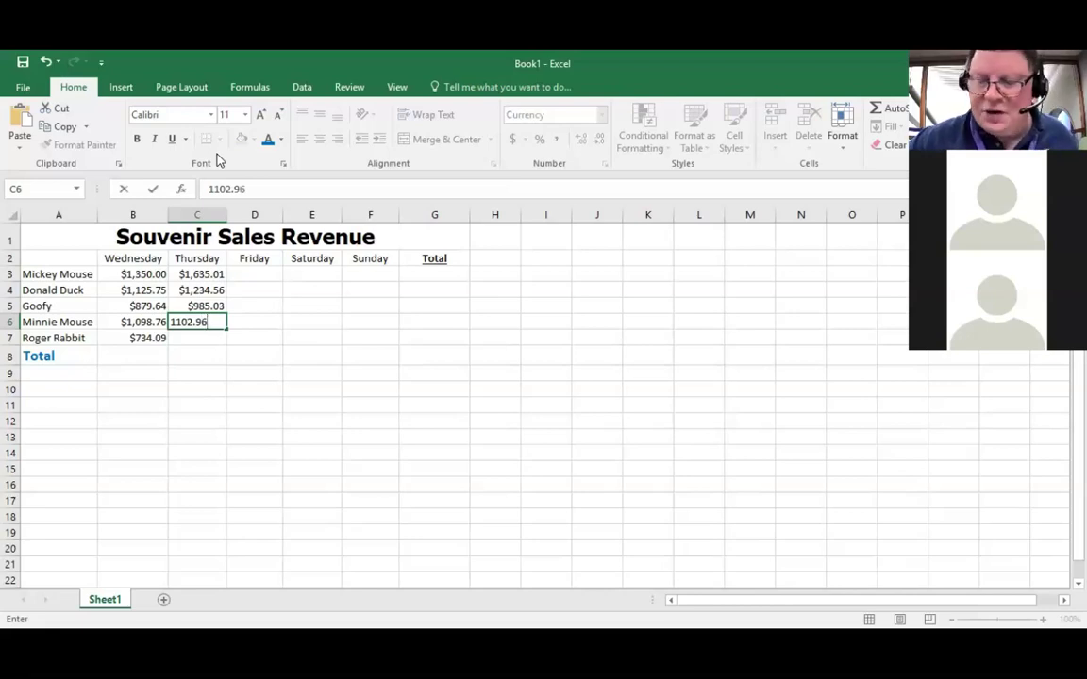
key(Return)
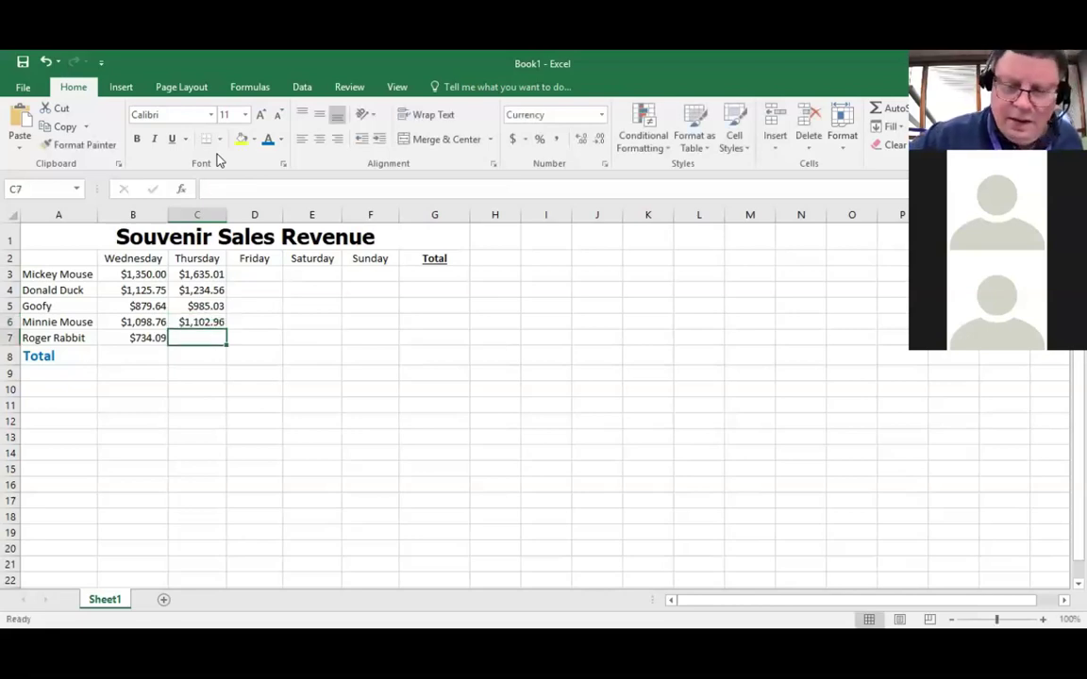
text(901)
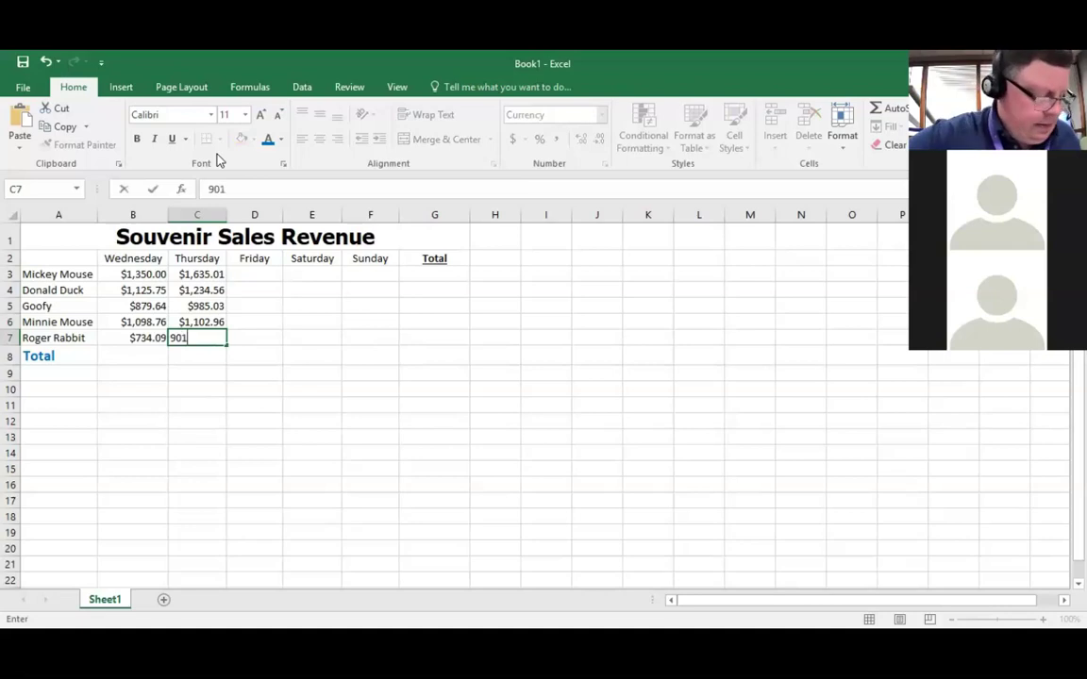
text(.23)
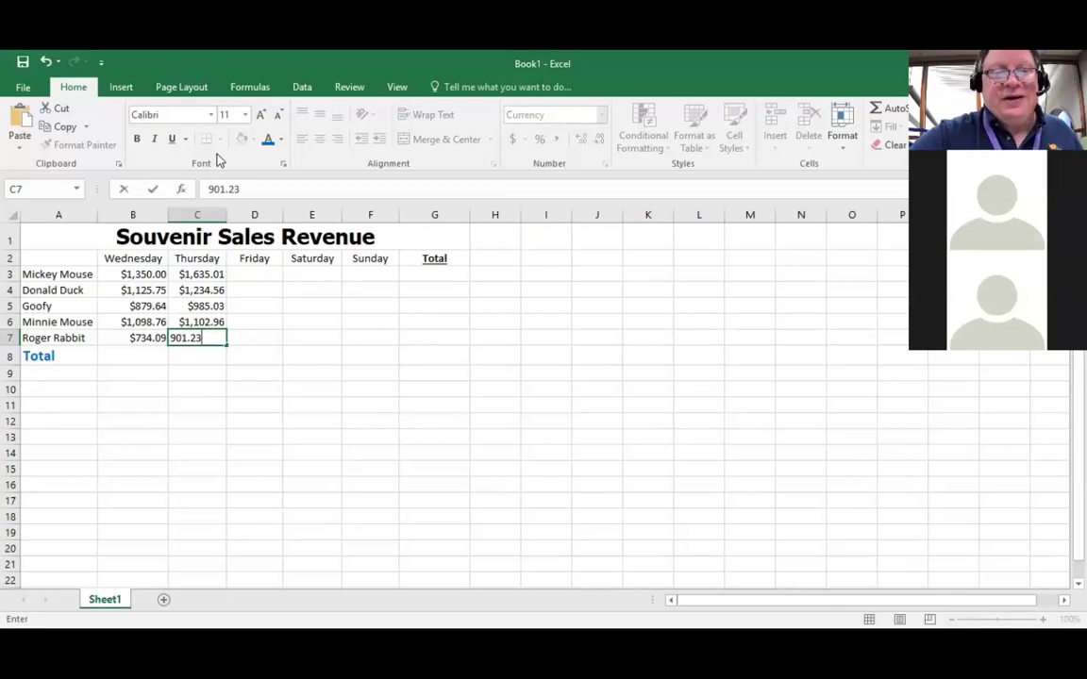
key(Tab)
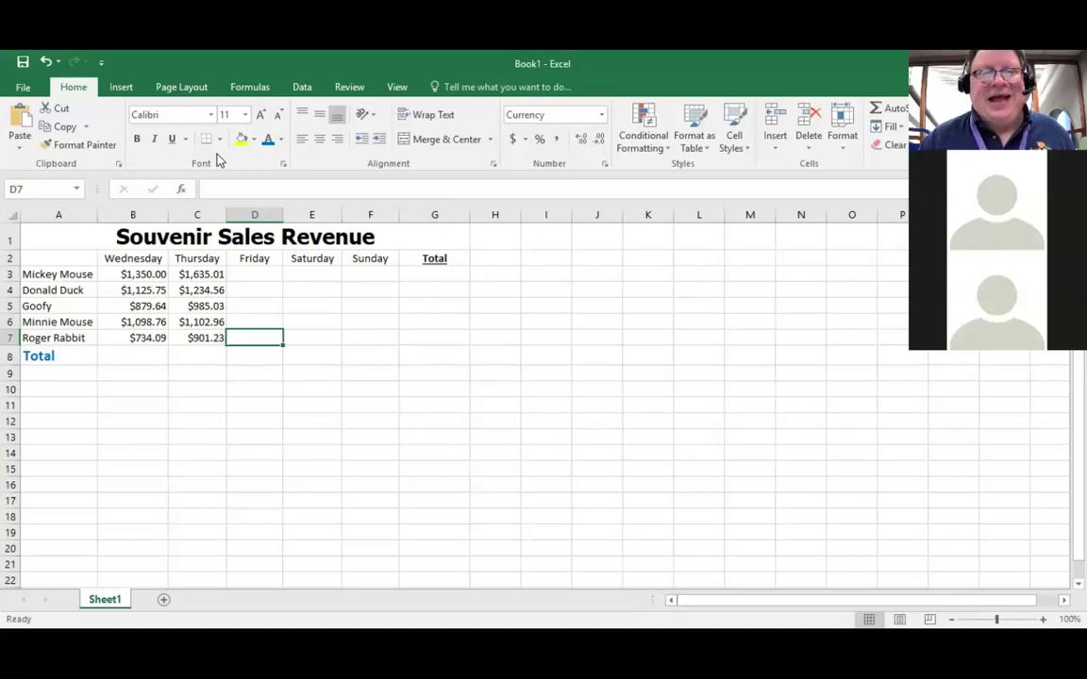
key(Up)
key(Up)
key(Up)
key(Up)
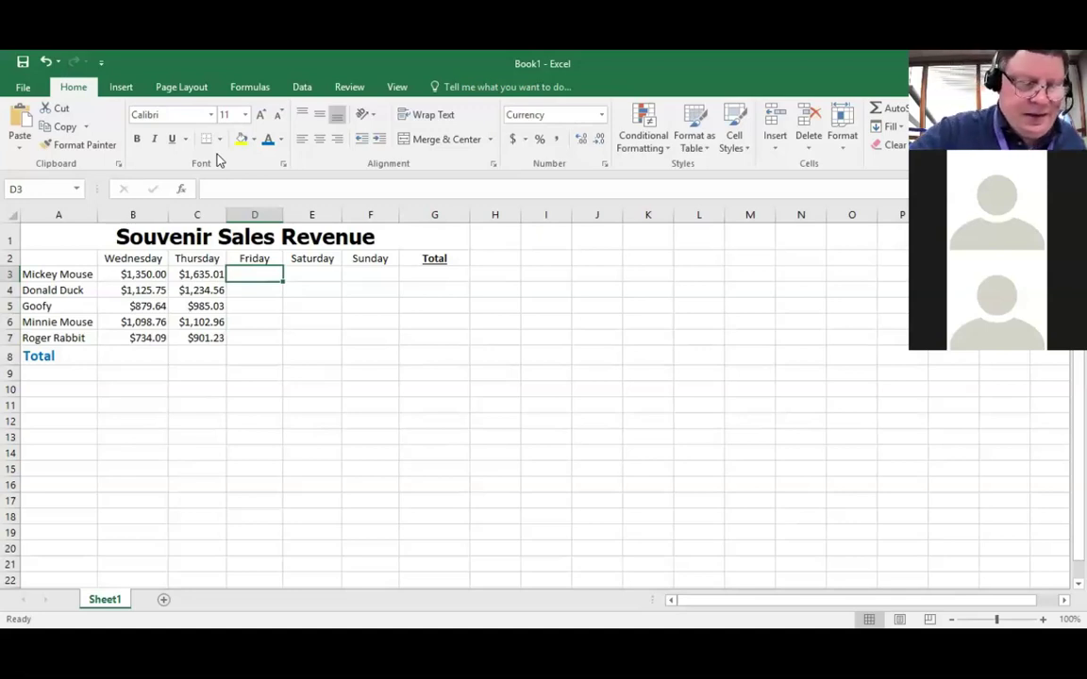
Step: Enter Friday sales in D3:D7: 1745.65, 1156.56, 1000, 1197.86 and 845.31
text(1745.65)
key(ctrl+Return)
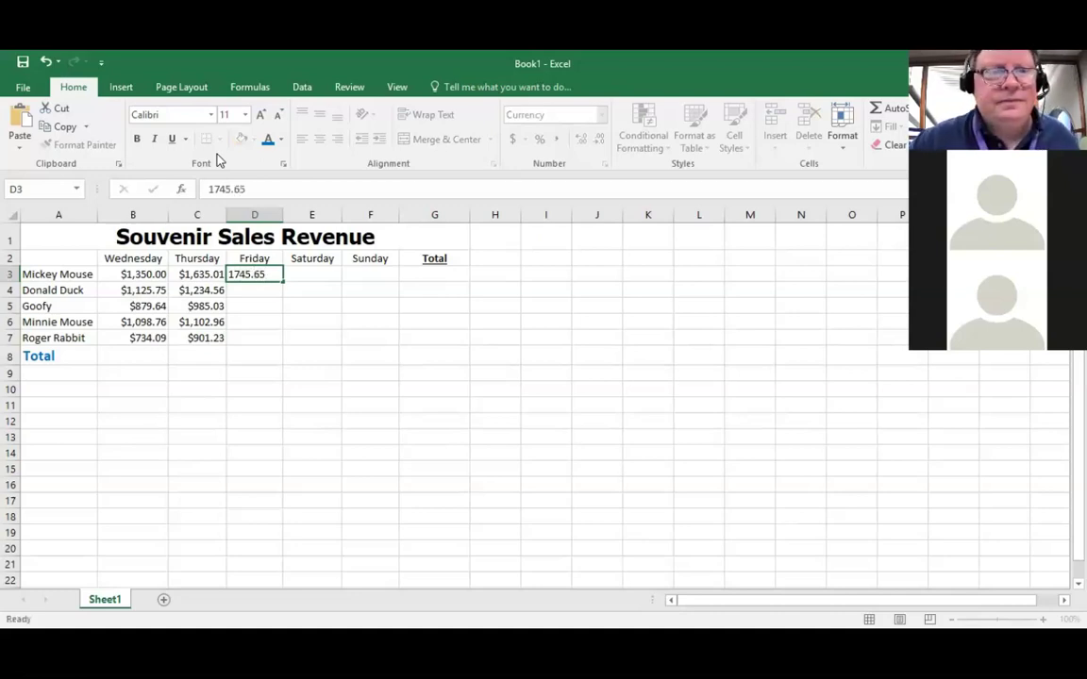
key(Return)
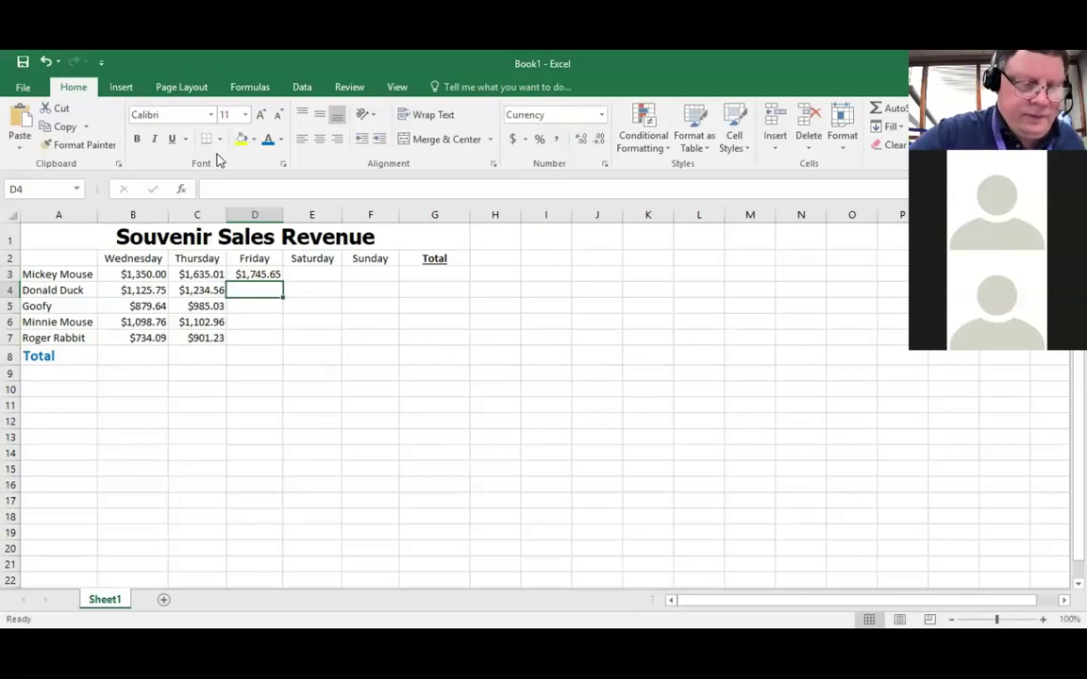
text(1156)
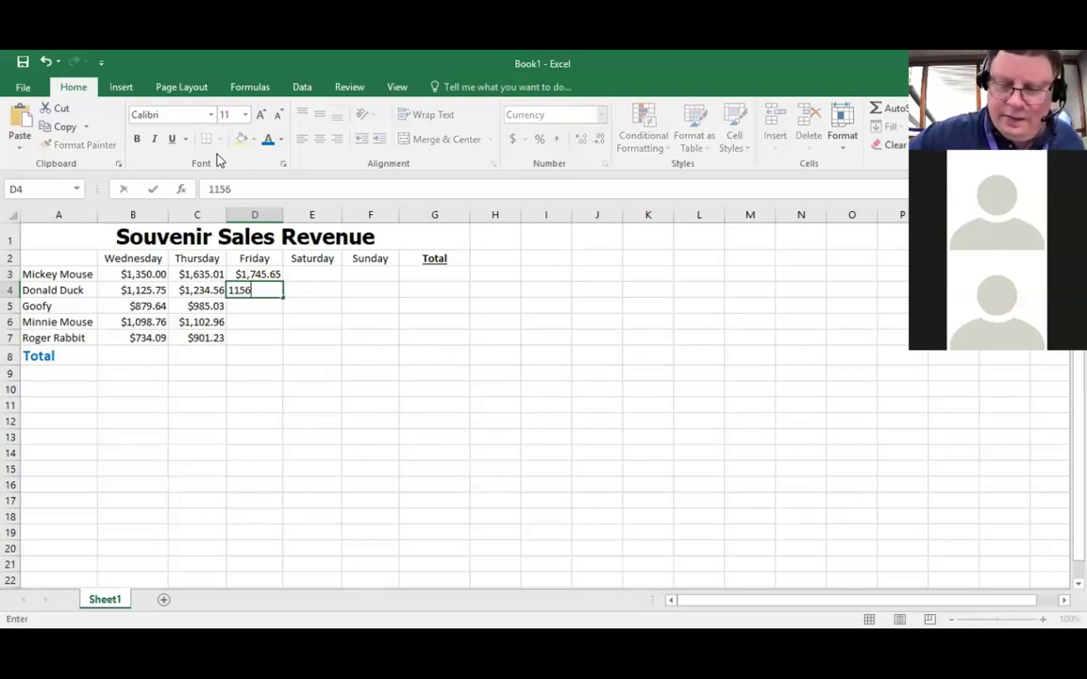
text(.56)
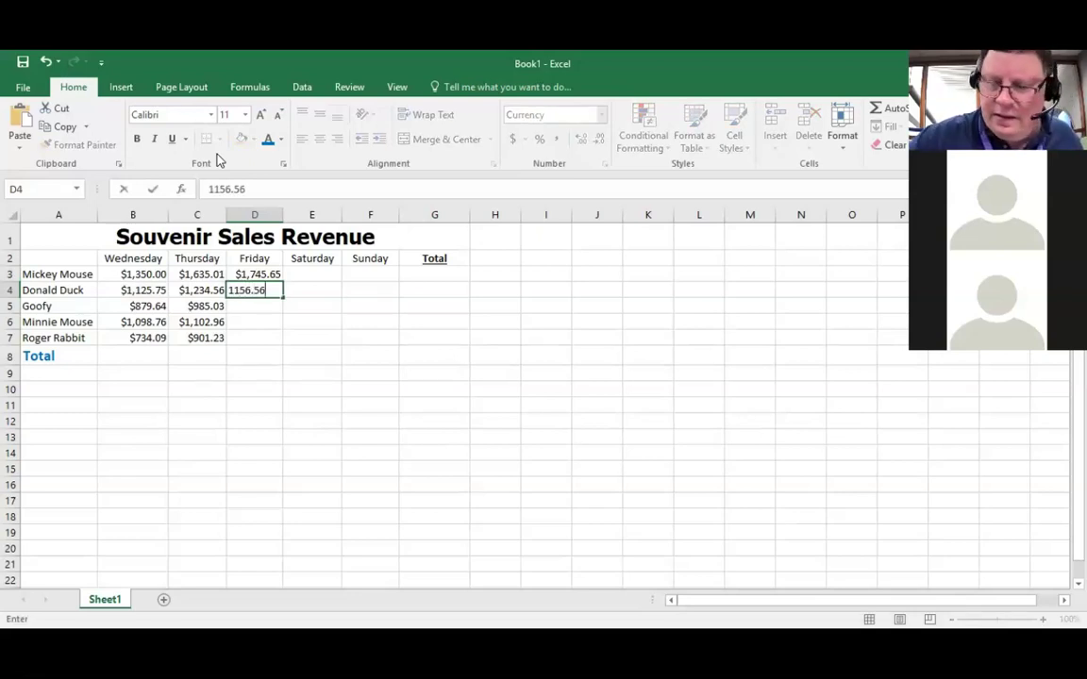
key(Return)
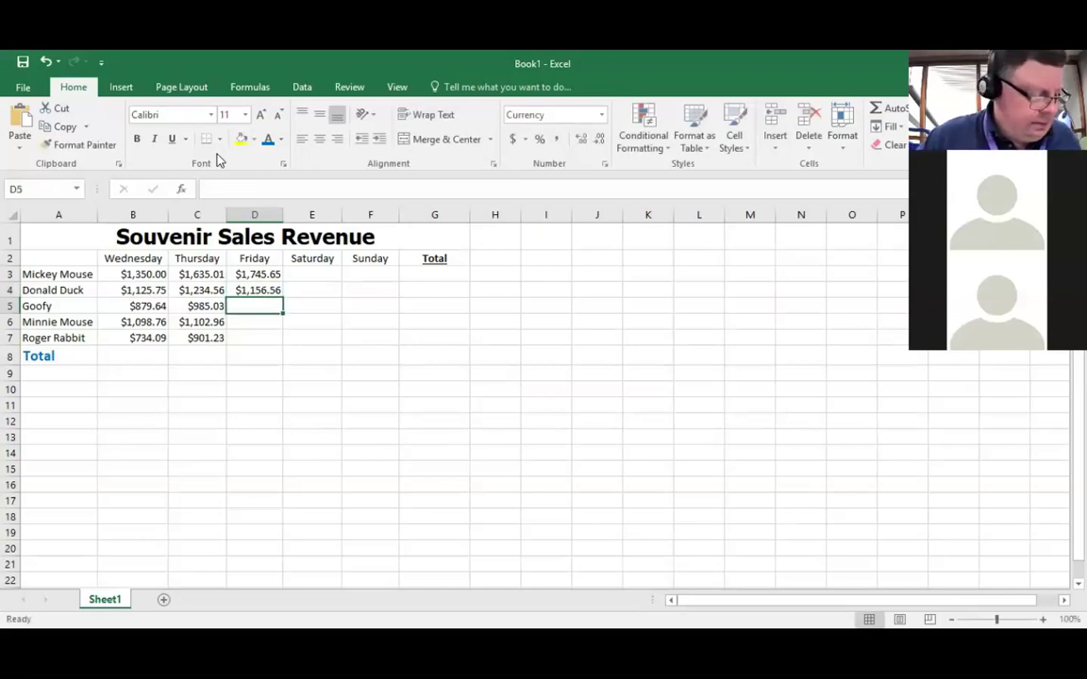
text(1000)
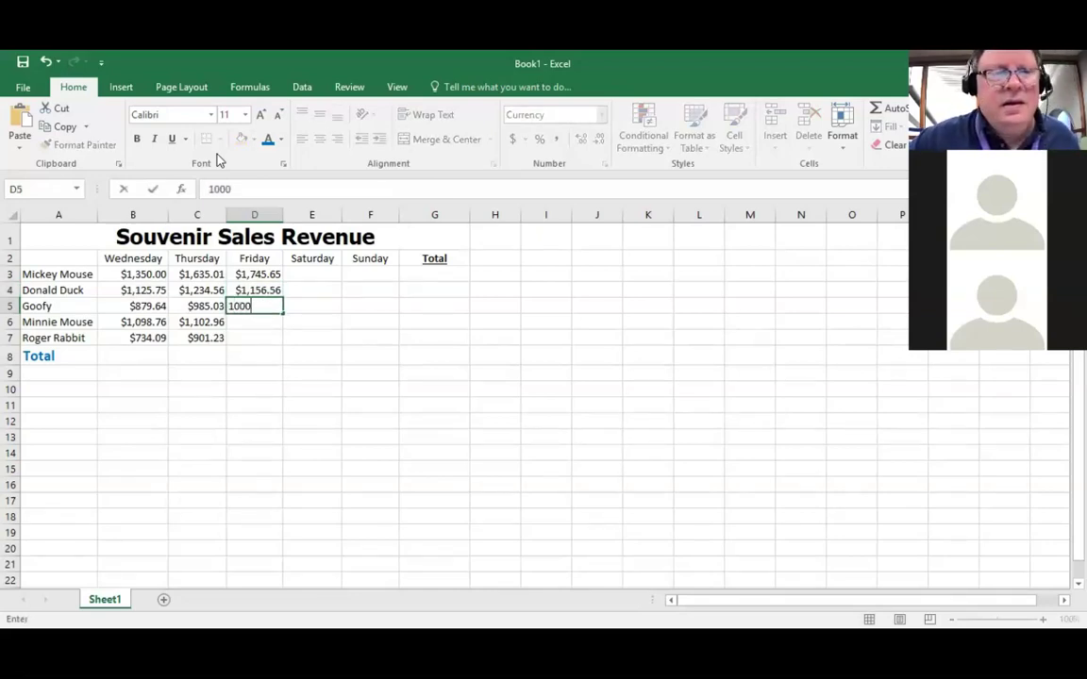
key(Return)
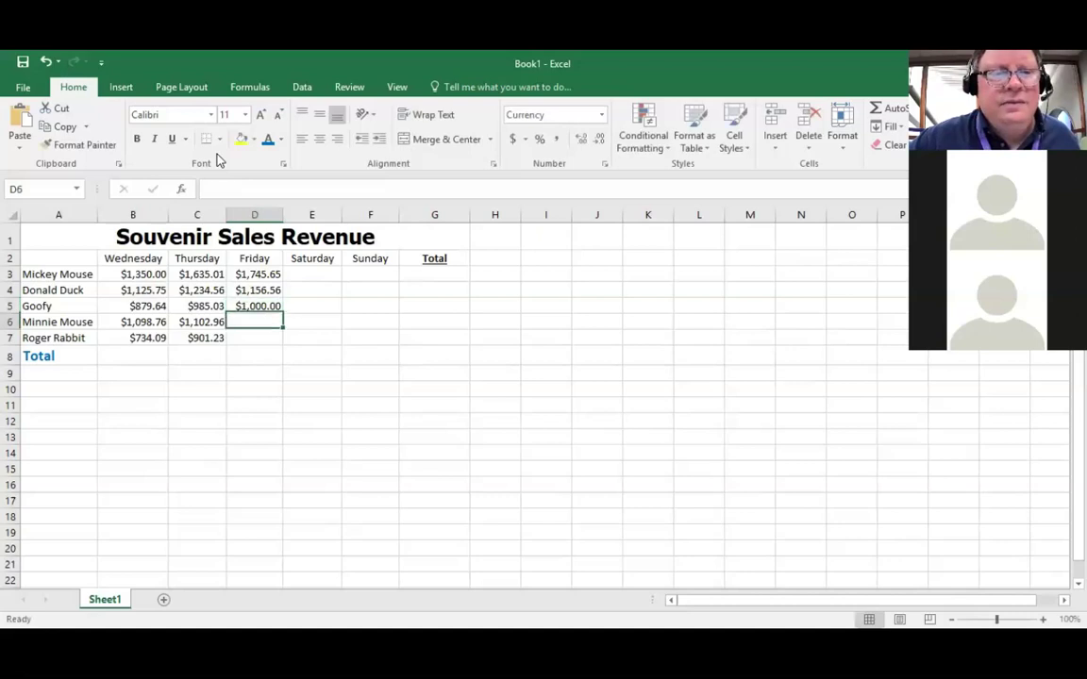
text(1197)
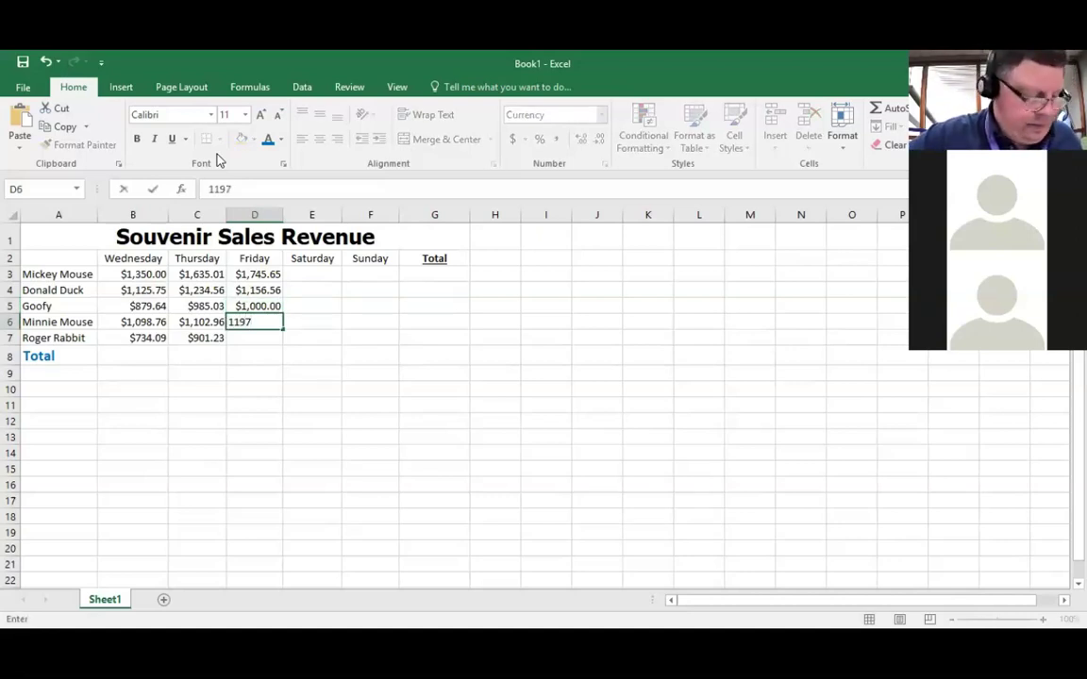
text(.86)
key(Return)
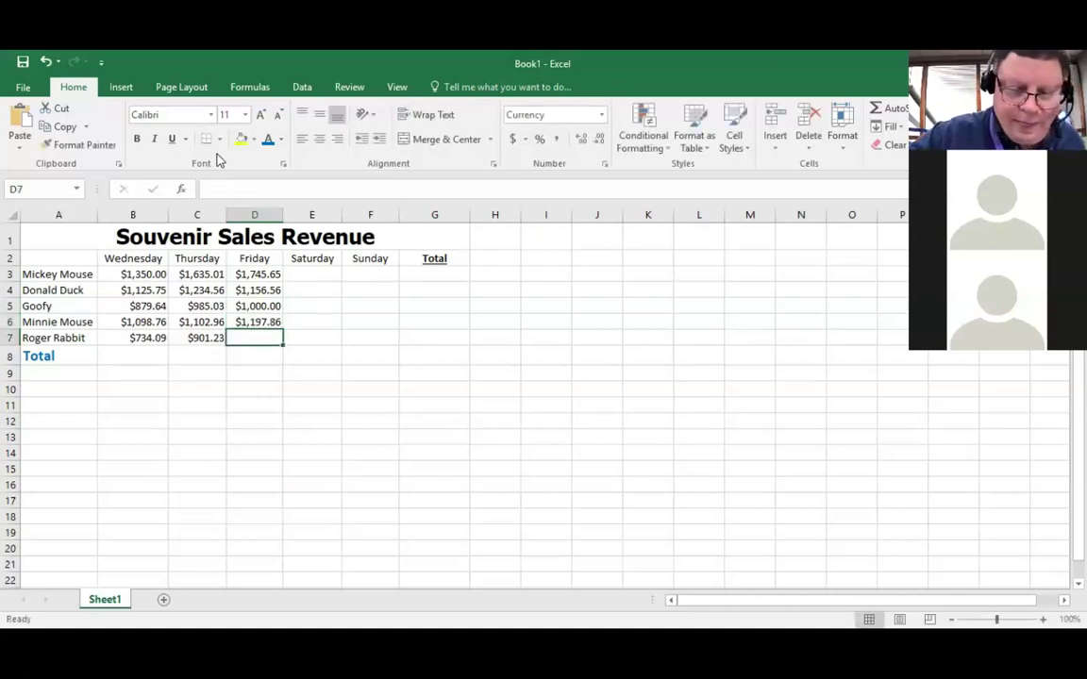
text(845)
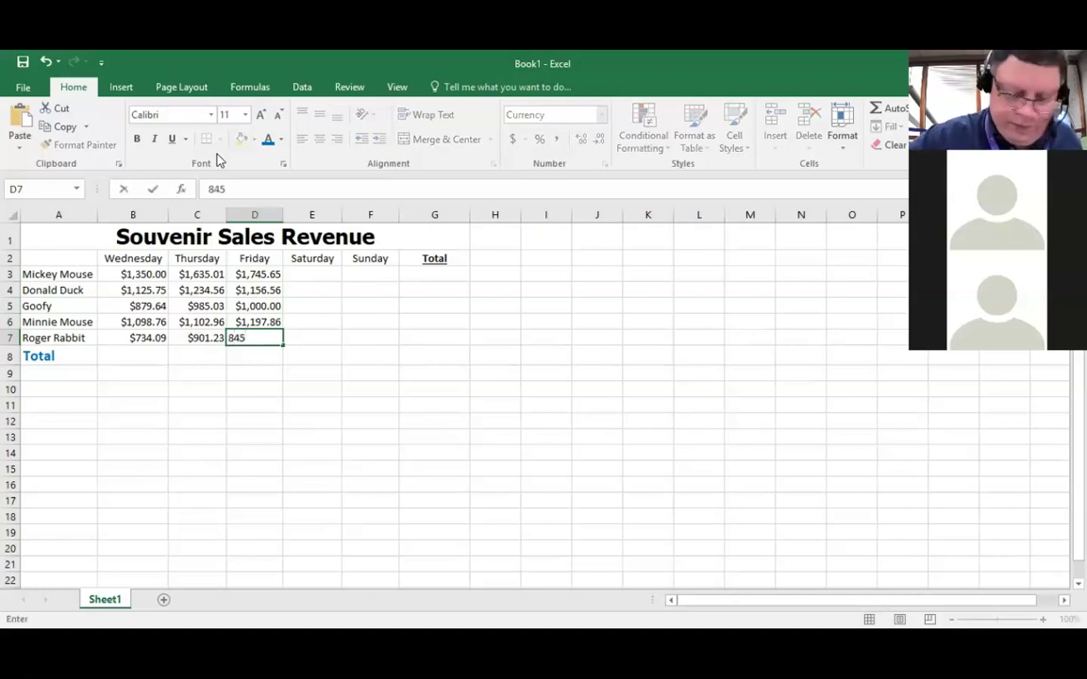
text(.31)
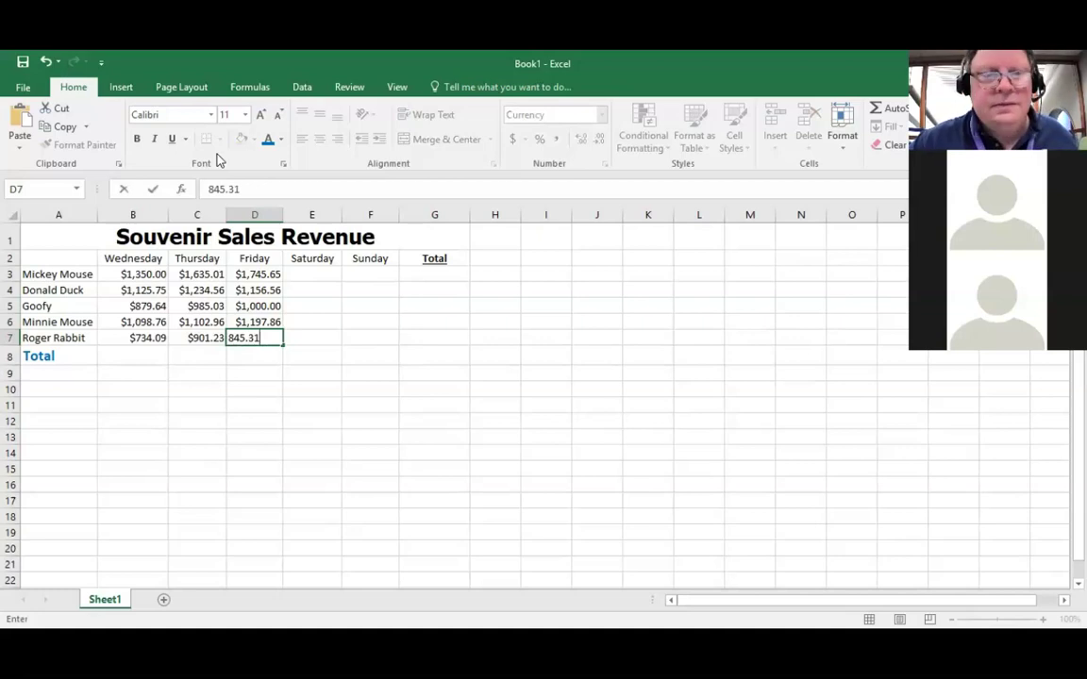
key(Return)
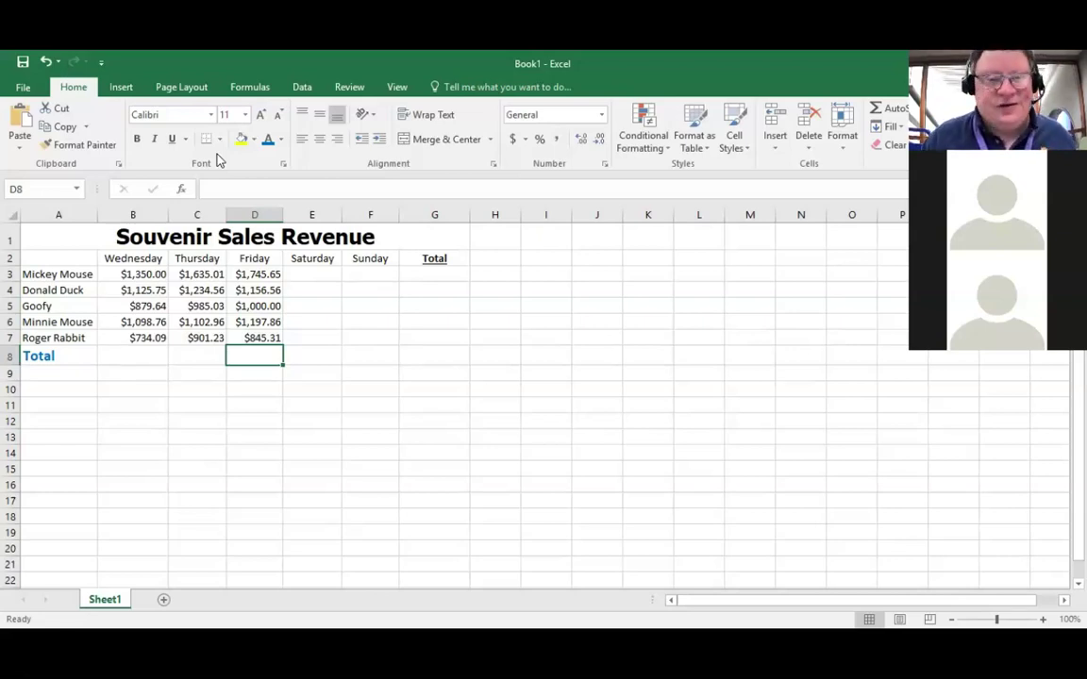
key(Up)
key(Up)
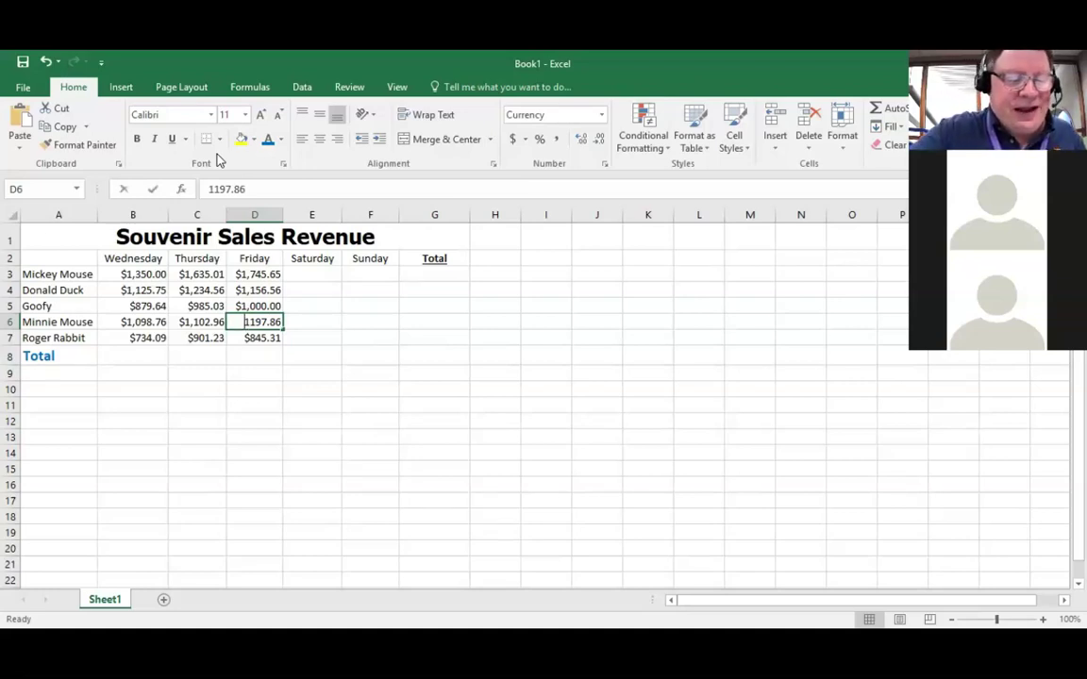
Step: Overwrite D6 with 1197.56 to fix Minnie Mouse's Friday figure
text(1197)
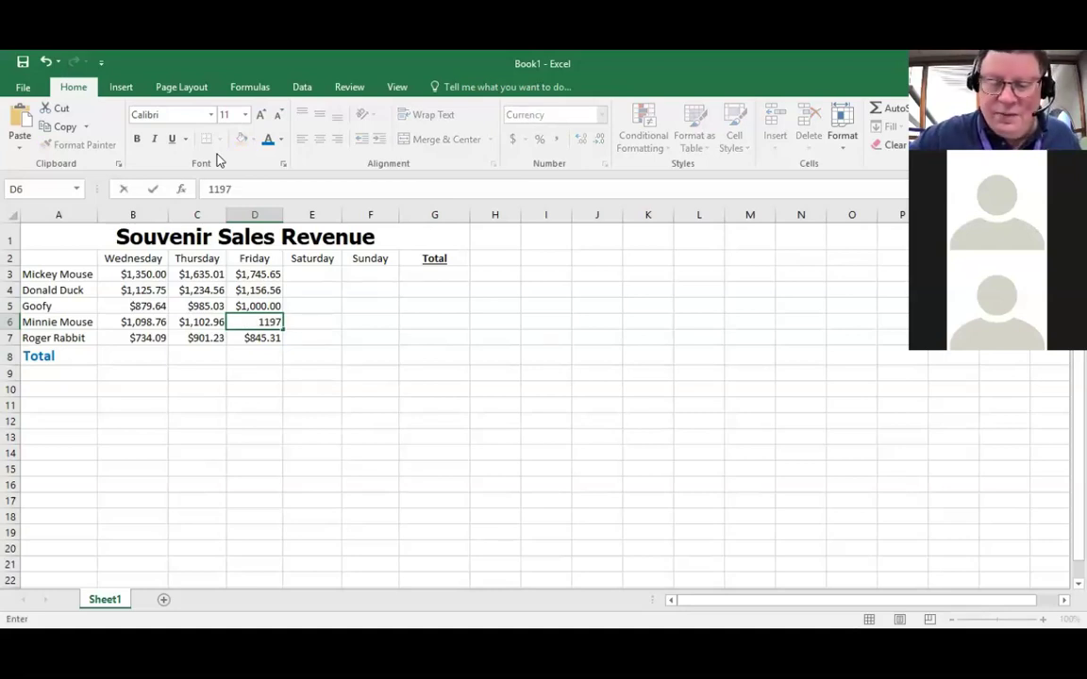
text(.56)
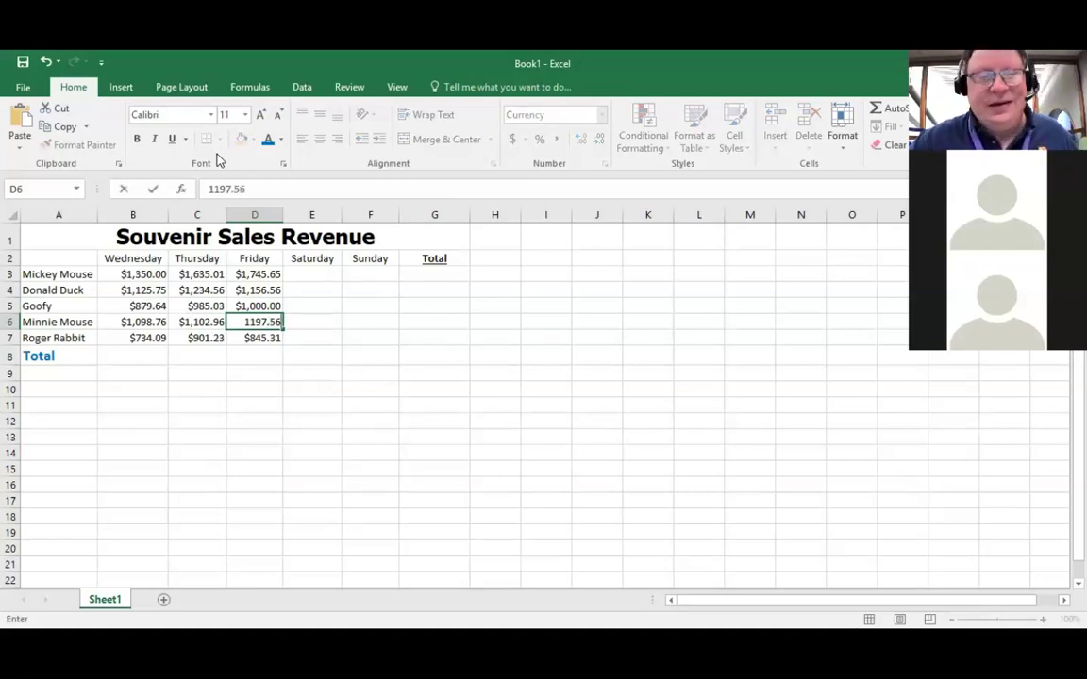
key(Return)
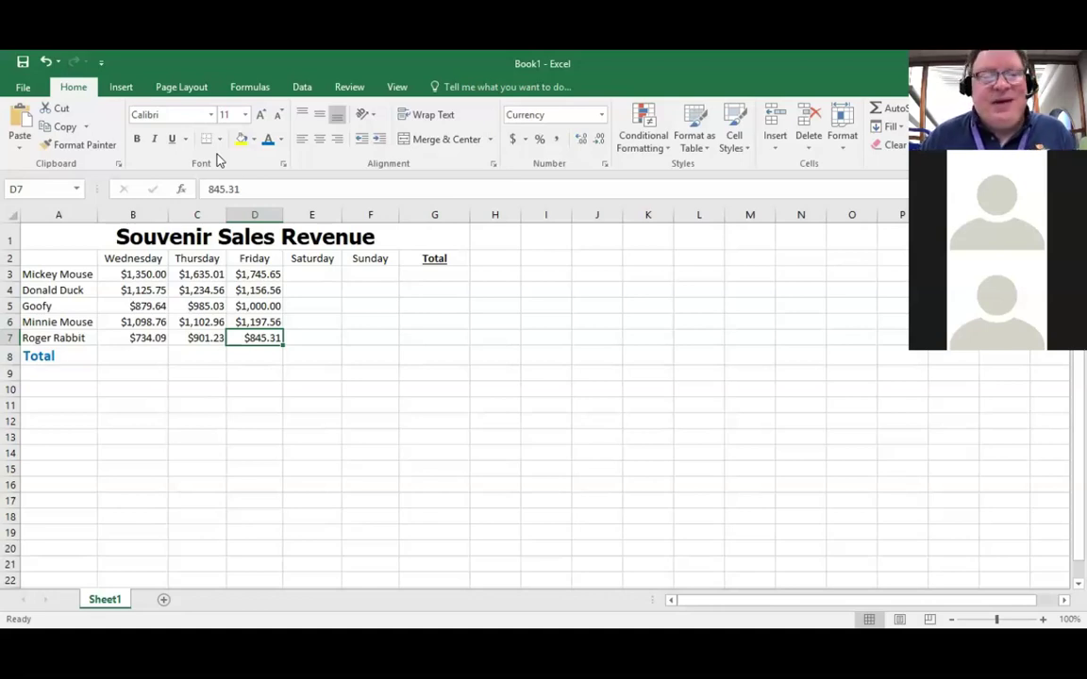
key(Left)
Step: Move to B8 beside the Total label and begin a formula with =
key(Down)
key(Left)
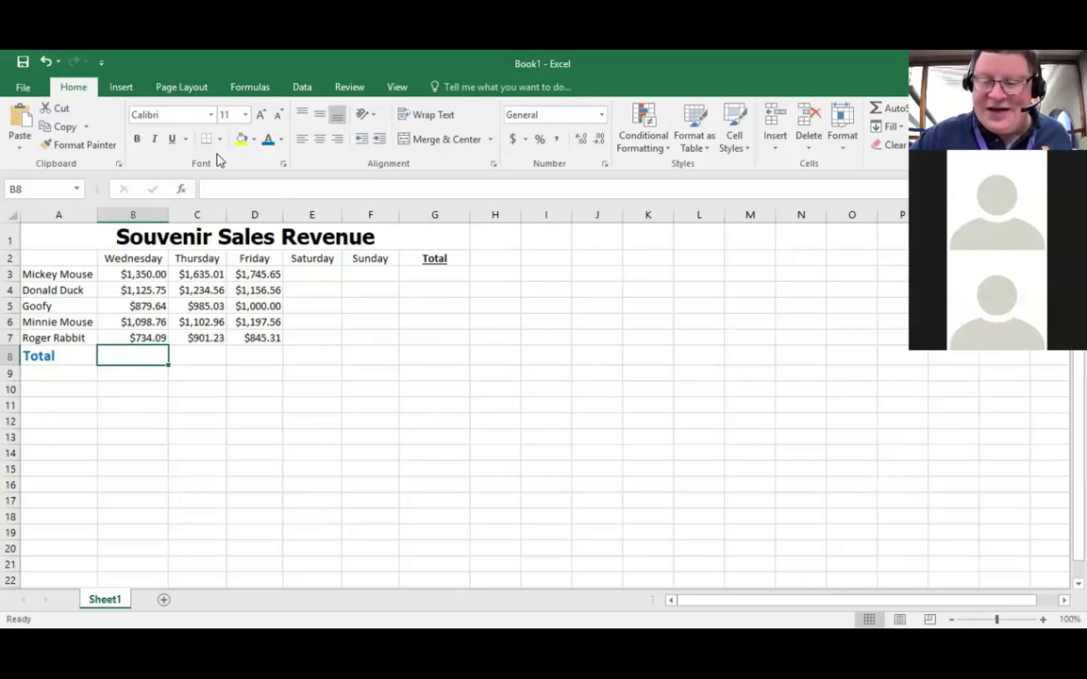
text(=b3+b4+)
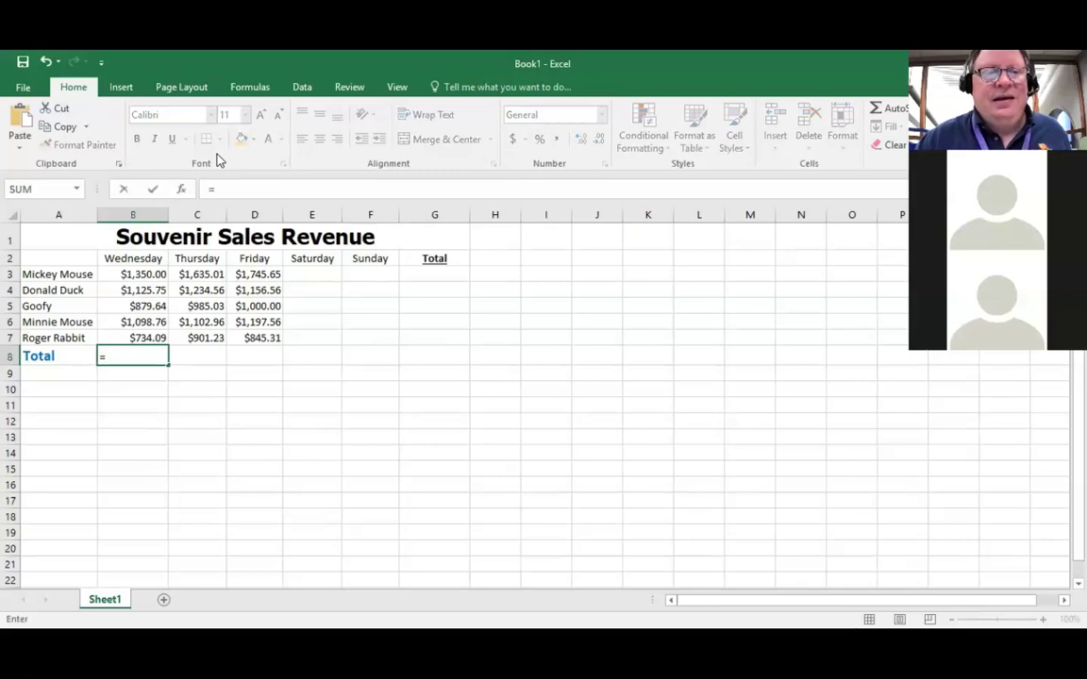
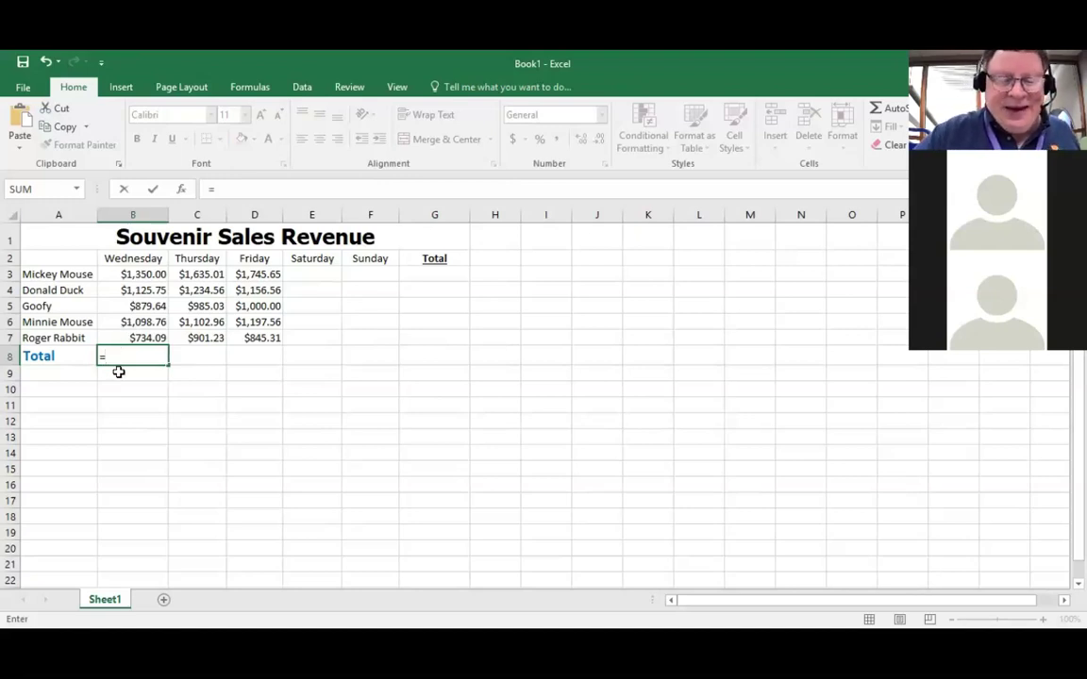
Step: Enter =B3+B4+B5+B6+B7 in B8 to total Wednesday's five sales figures
text(b)
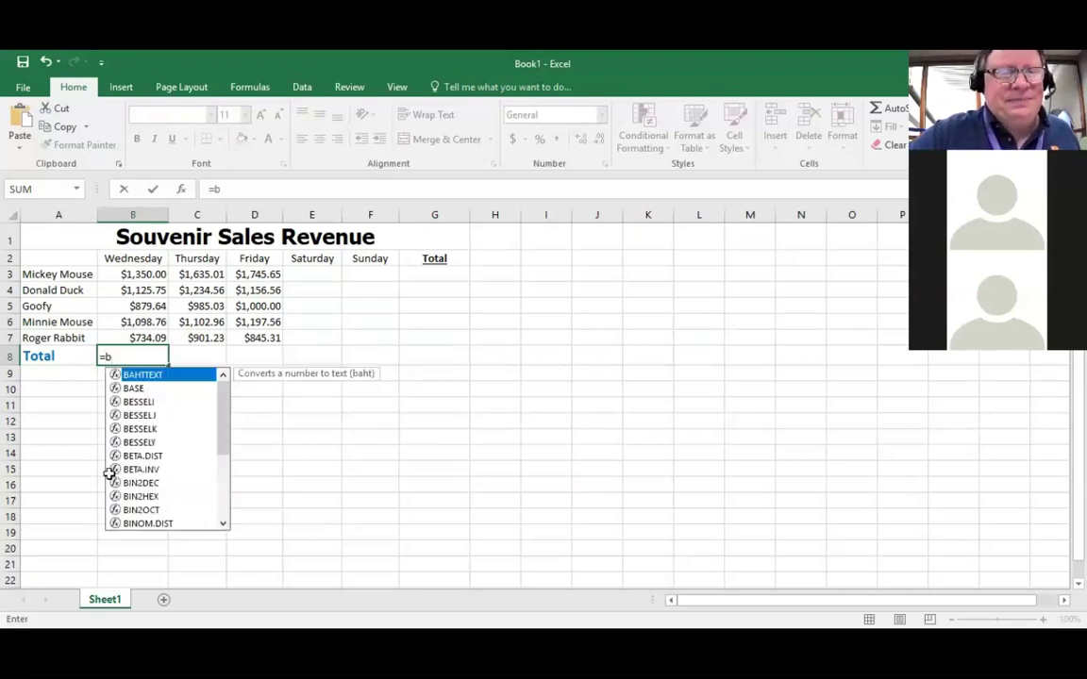
text(3+)
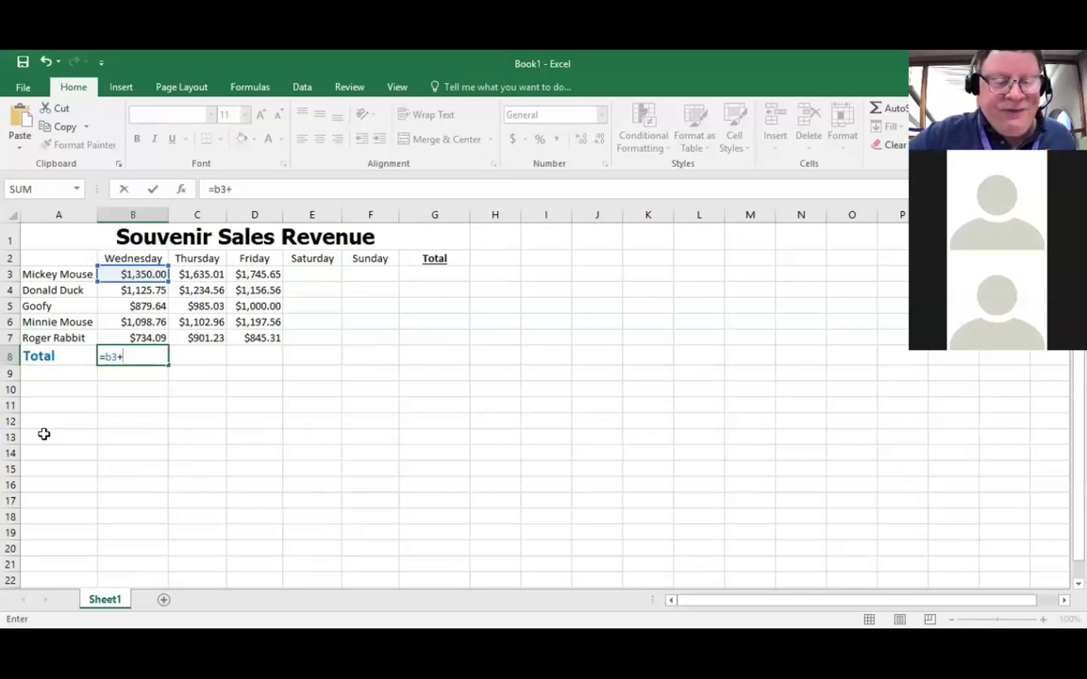
text(b)
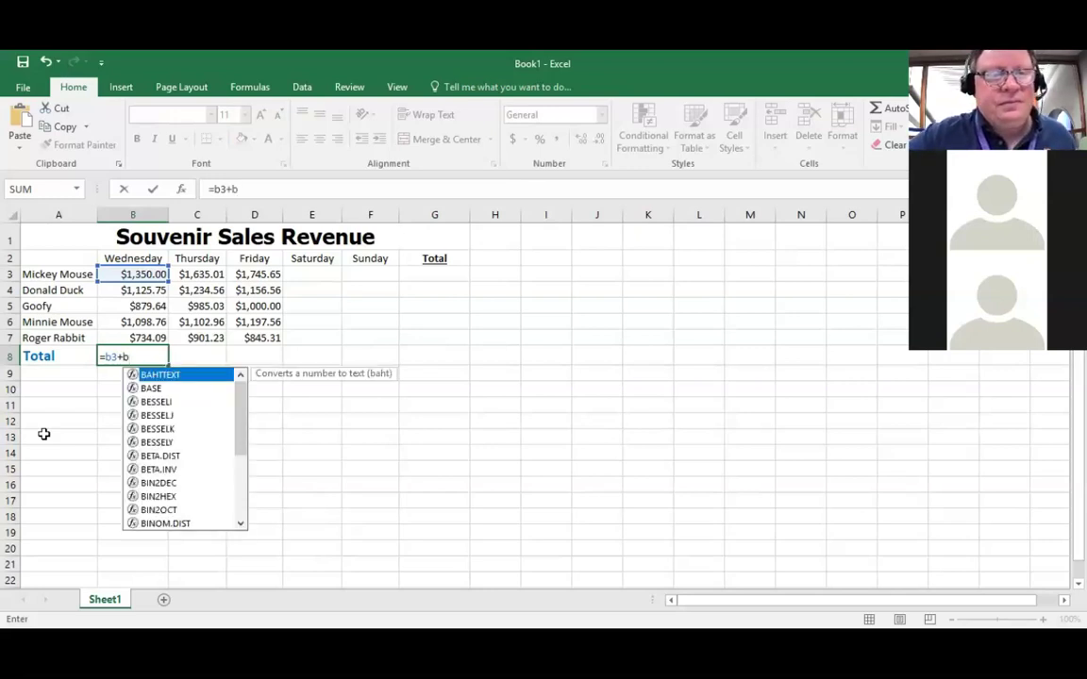
text(4)
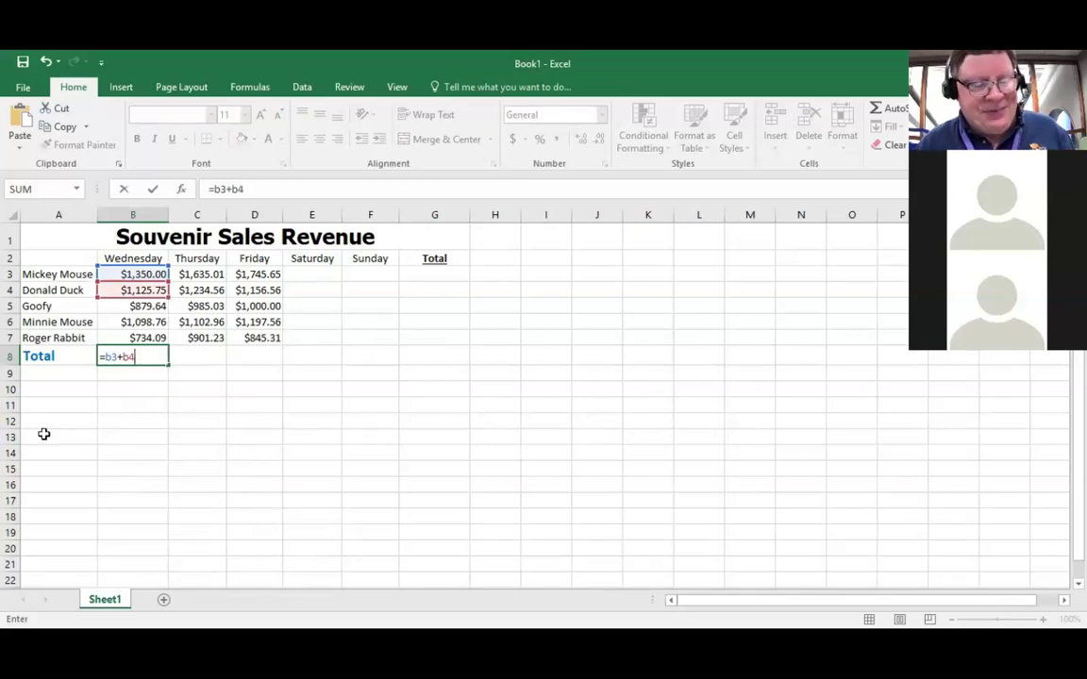
text(+)
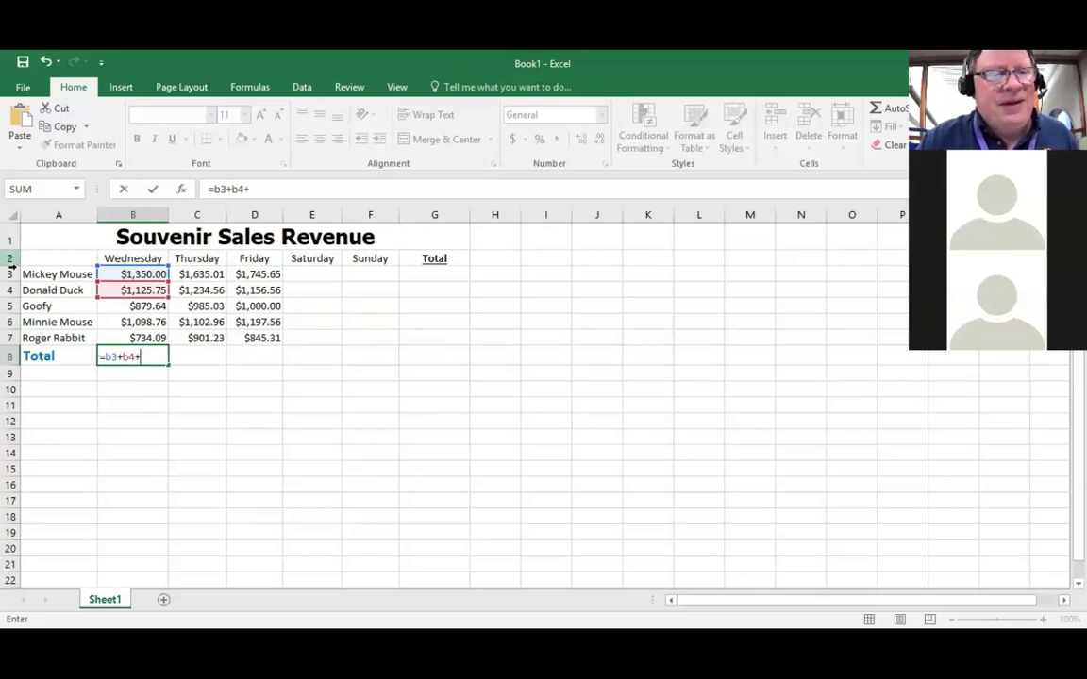
click(117, 307)
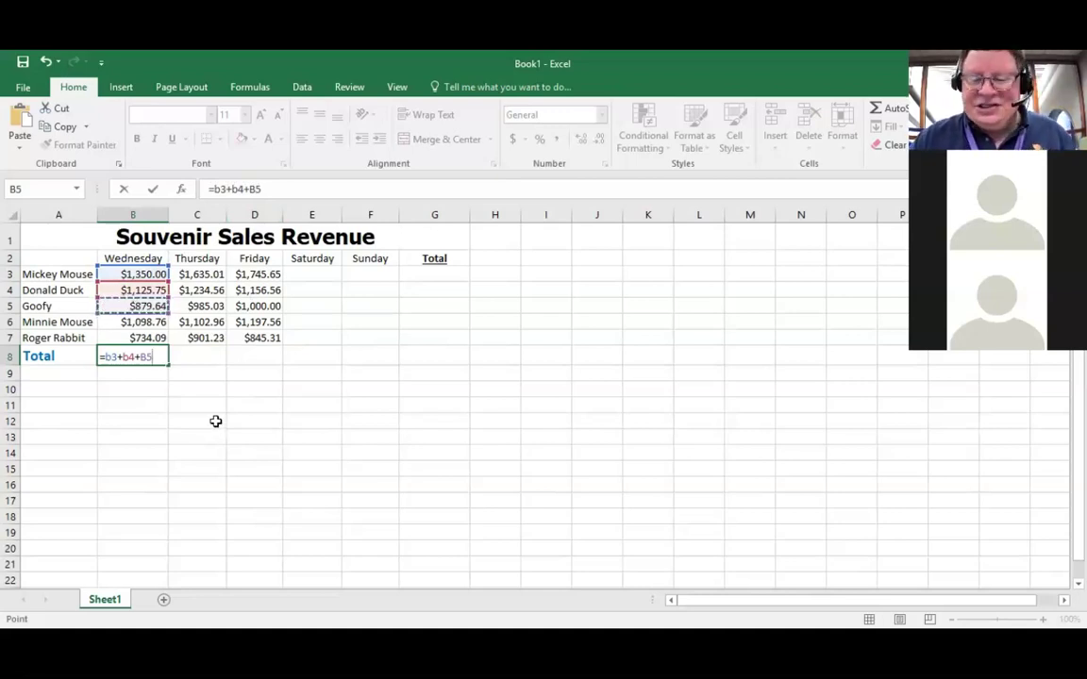
text(+)
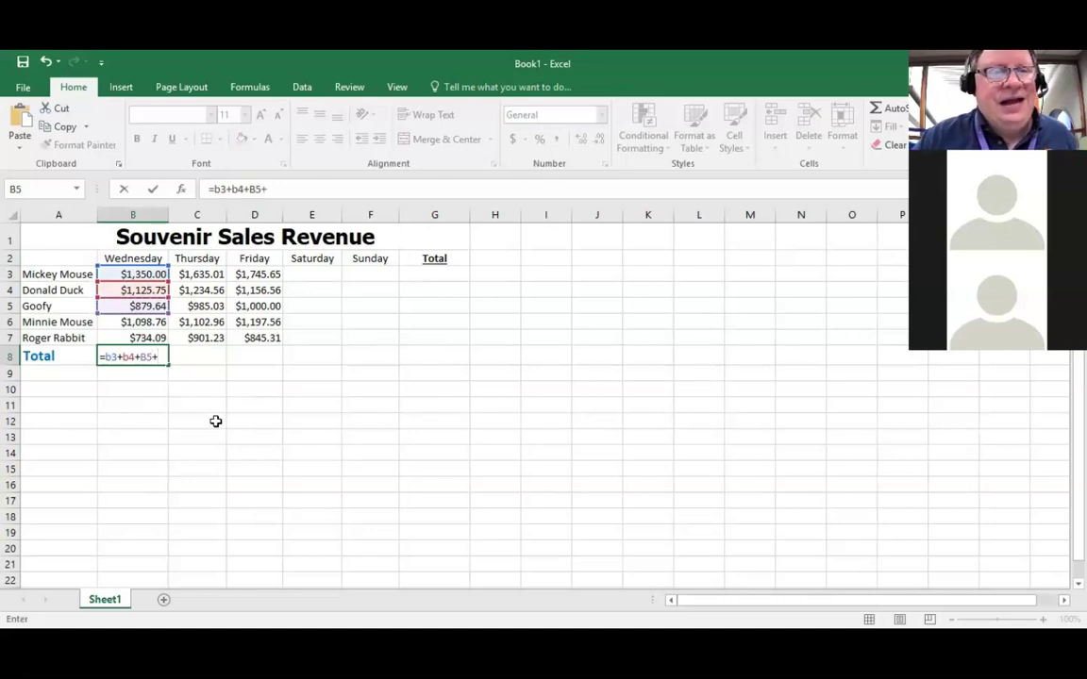
click(142, 320)
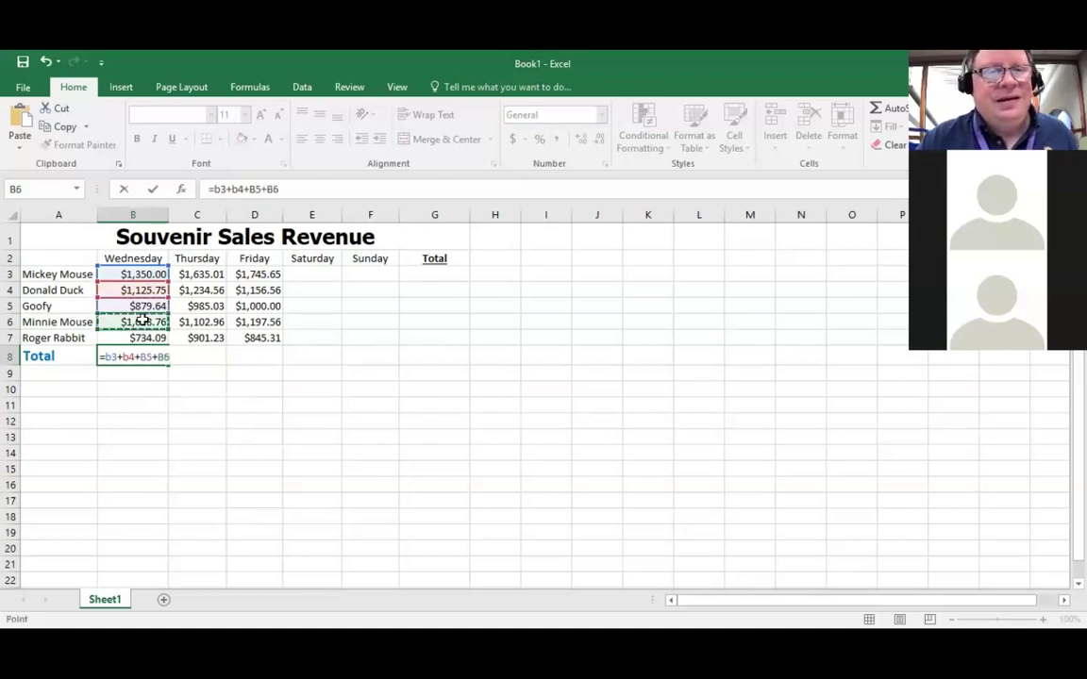
text(+)
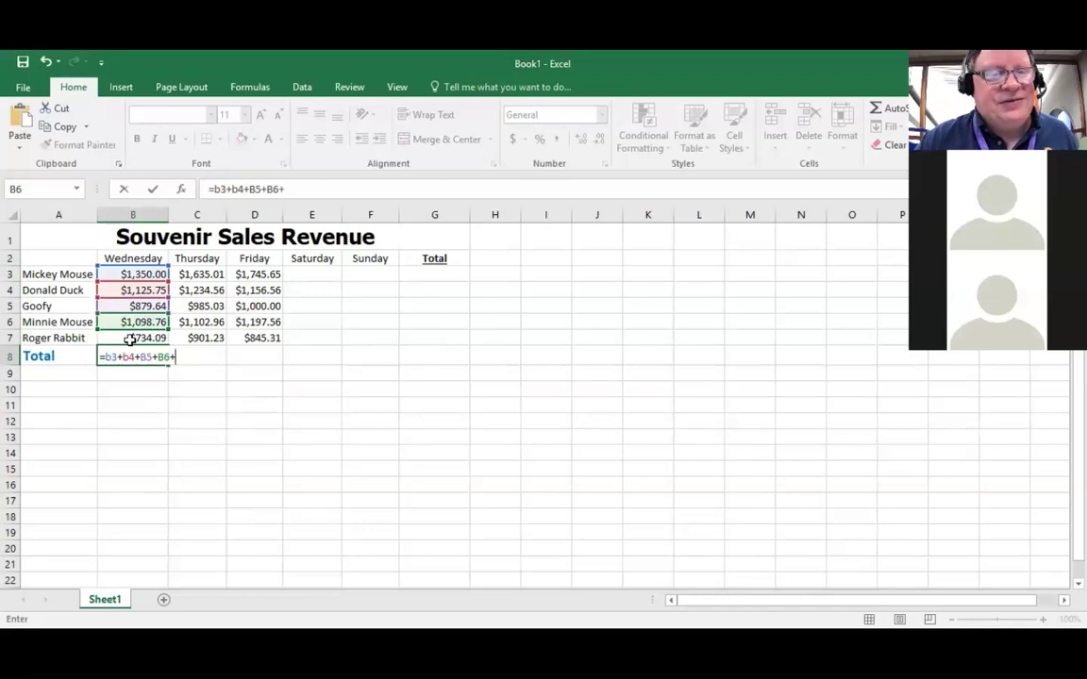
click(130, 338)
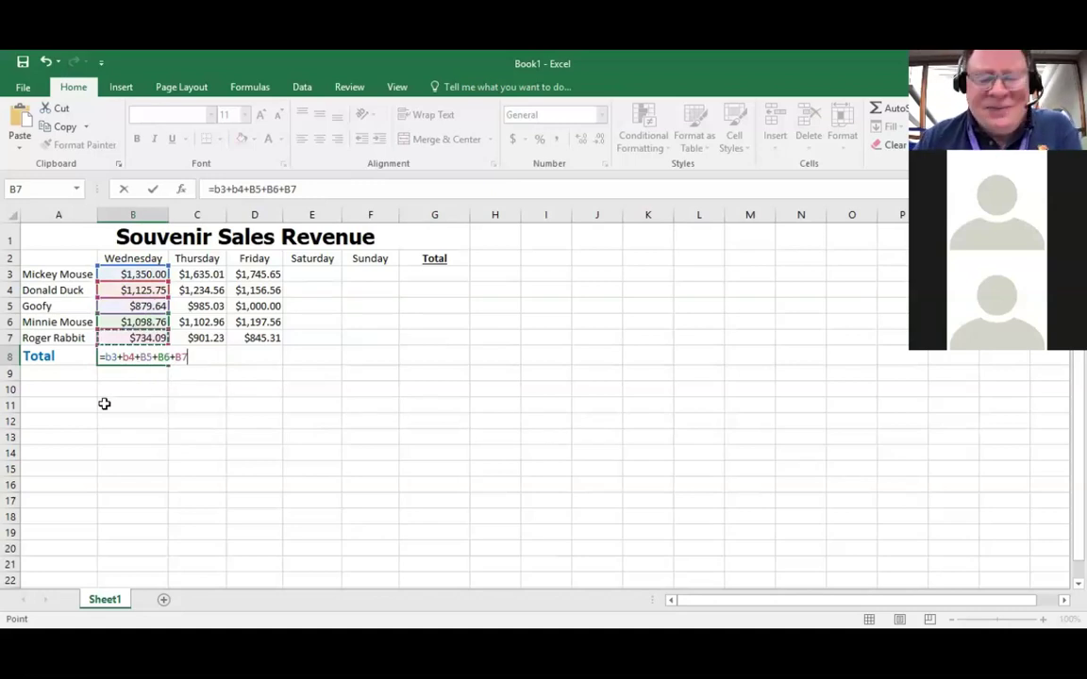
key(Return)
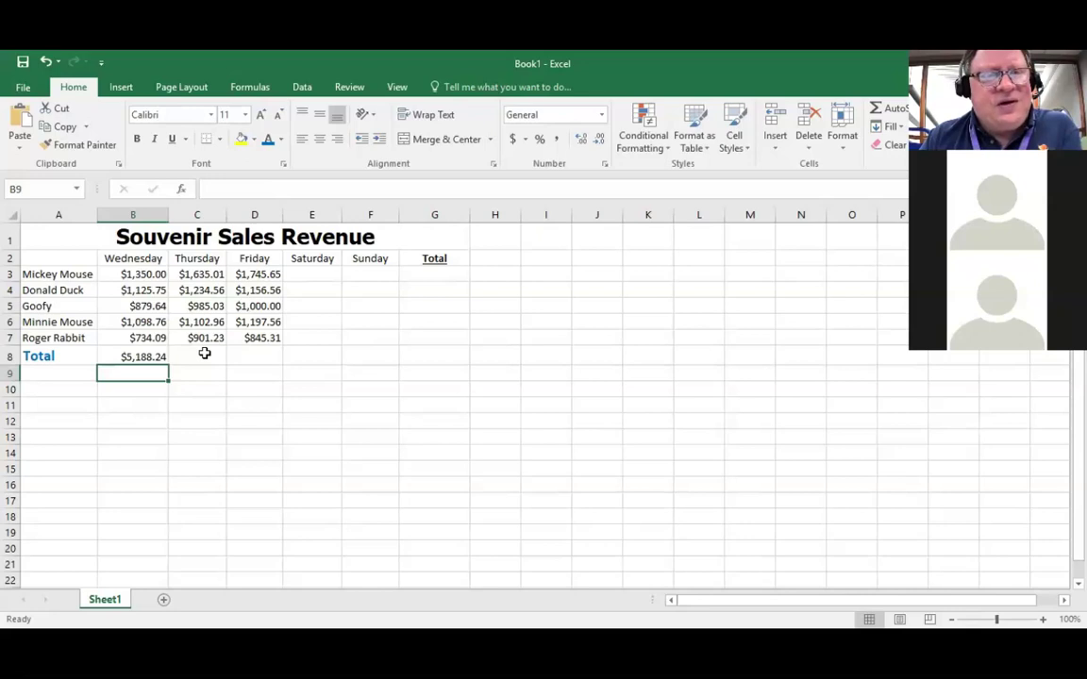
Step: Move to Thursday's total cell C8
click(204, 353)
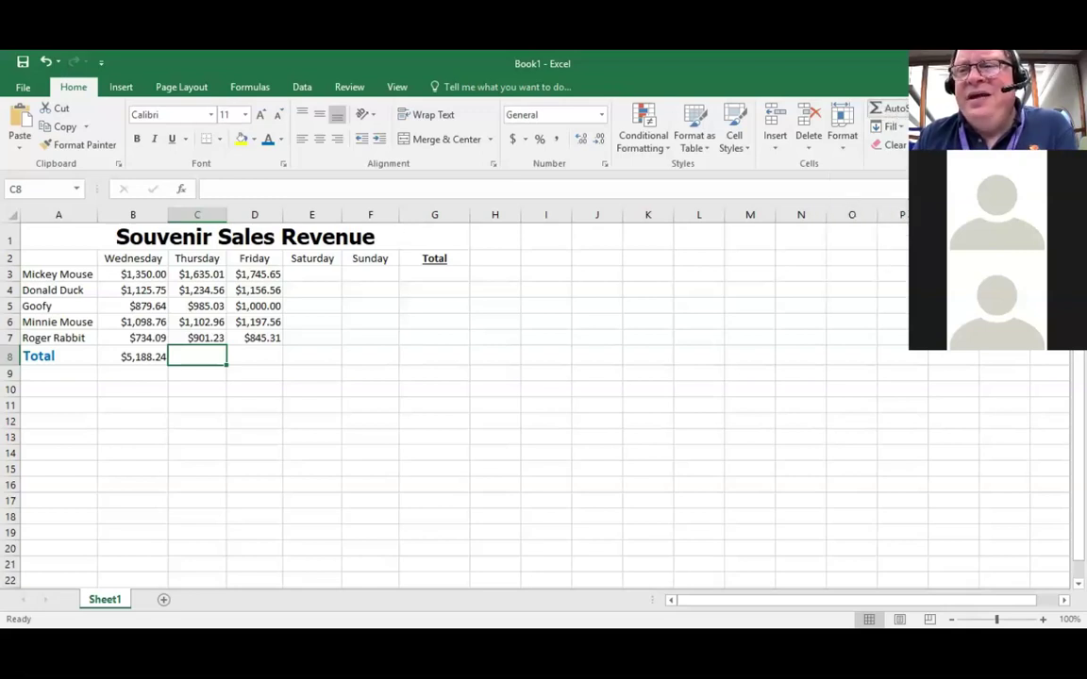
Step: AutoSum Thursday's sales into C8 as =SUM(C3:C7), showing $5,858.79
click(932, 107)
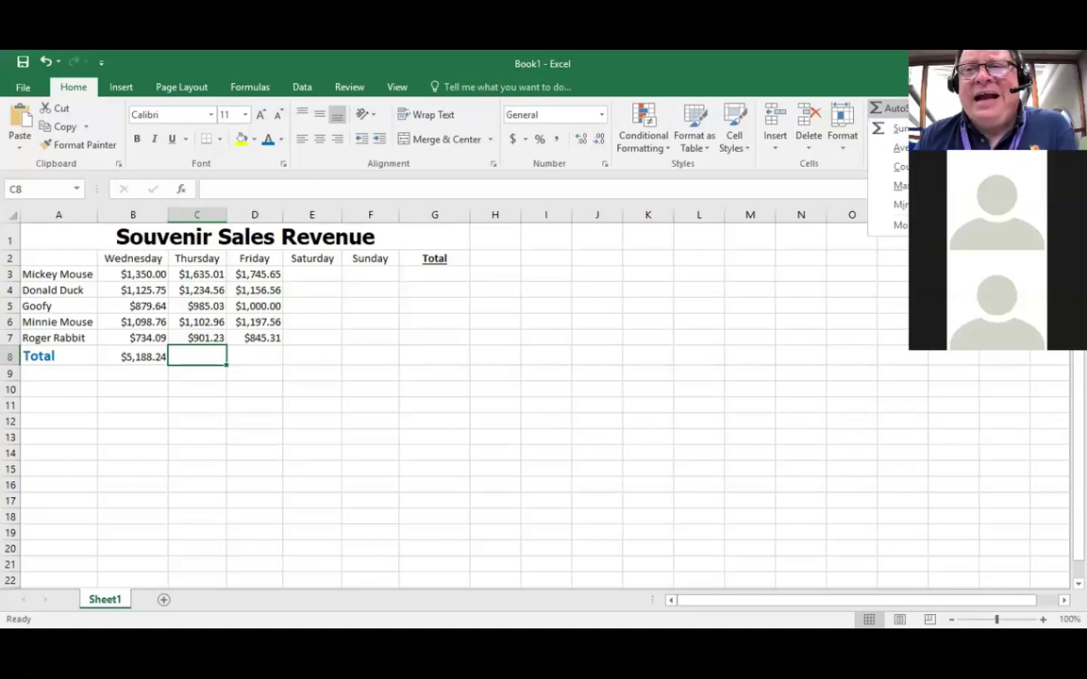
click(899, 112)
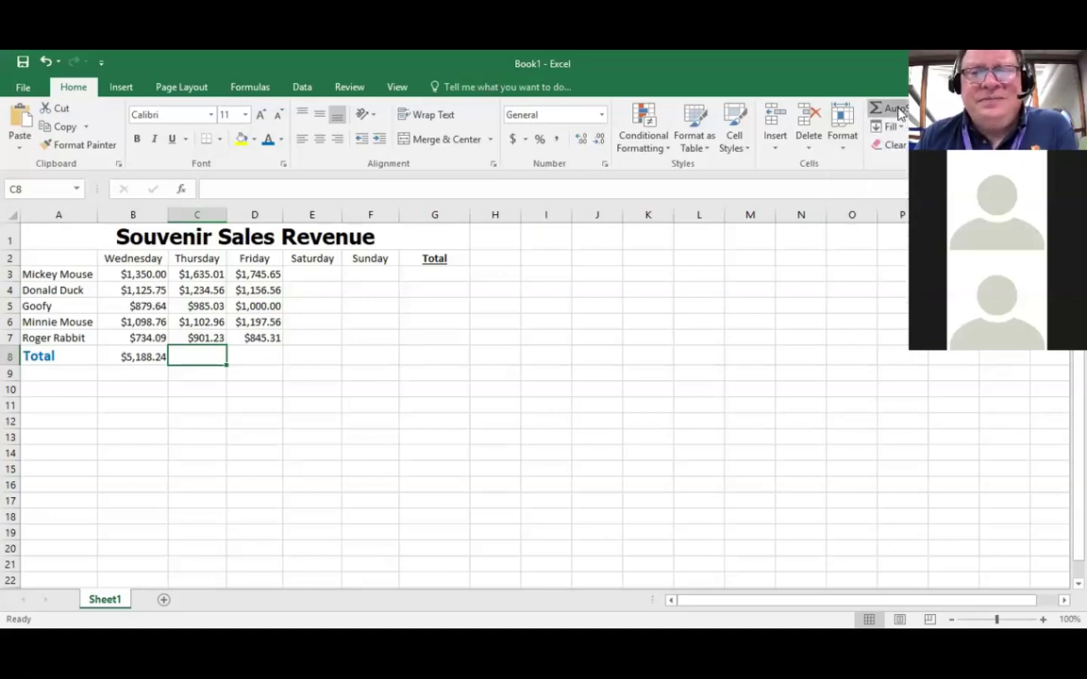
click(900, 112)
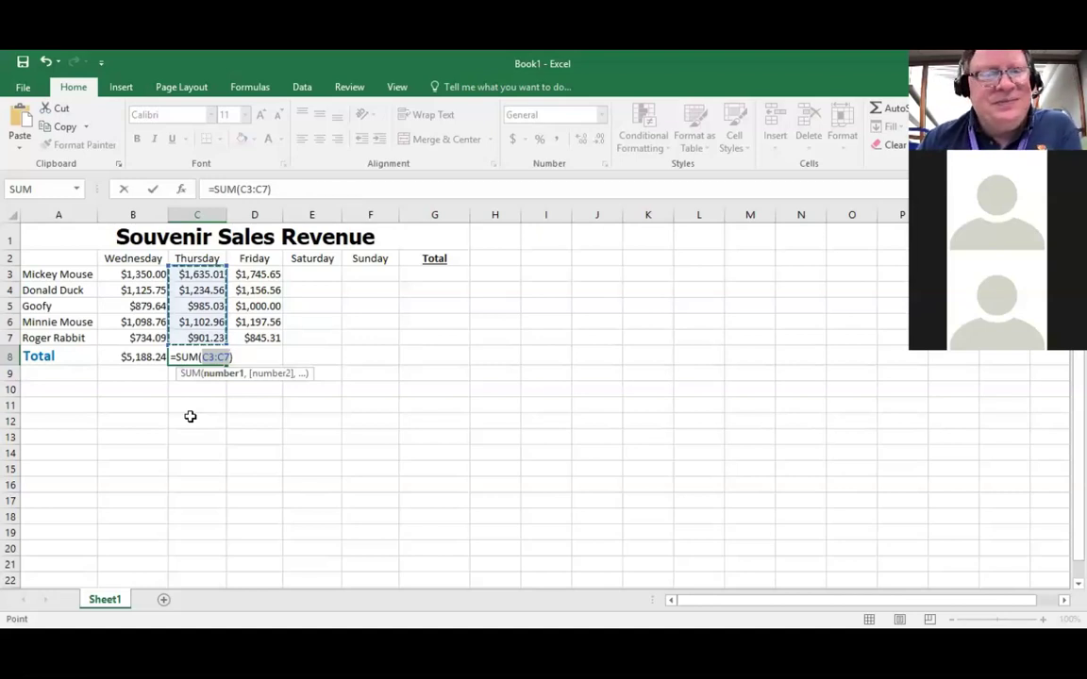
key(Return)
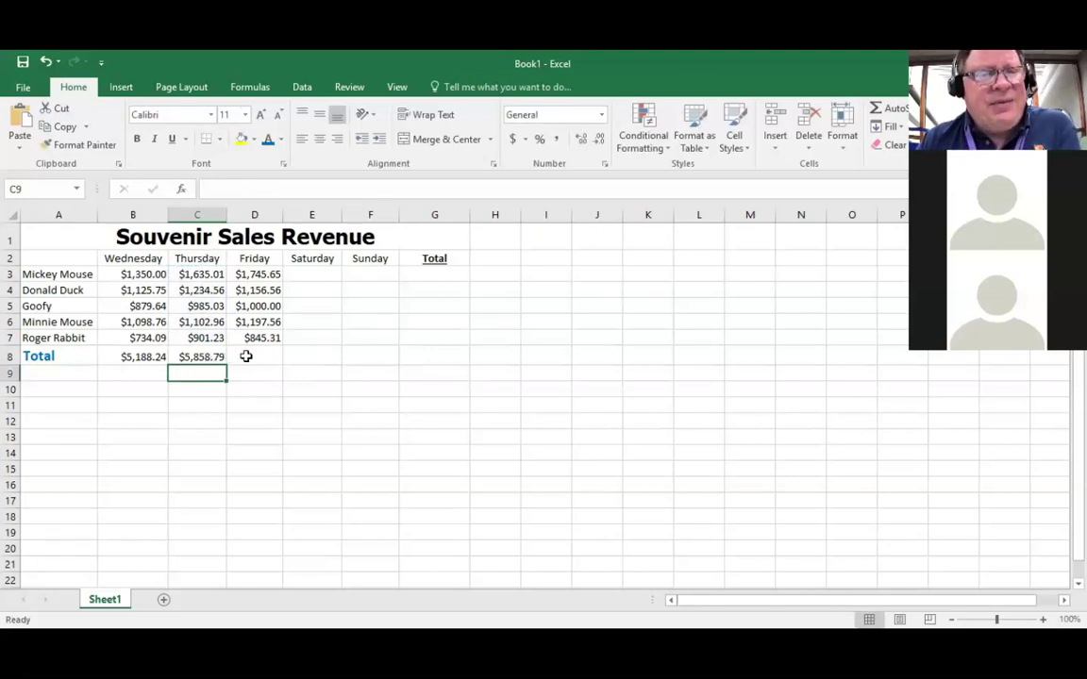
click(256, 355)
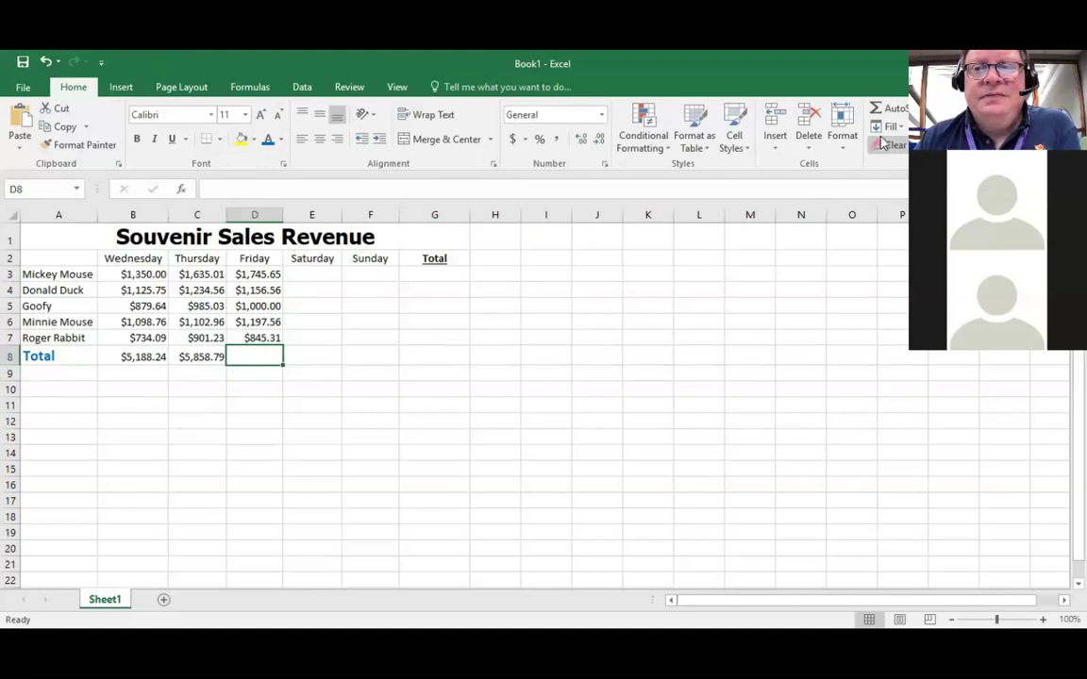
Step: AutoSum Friday's sales into D8 as =SUM(D3:D7), showing $5,945.08
click(897, 108)
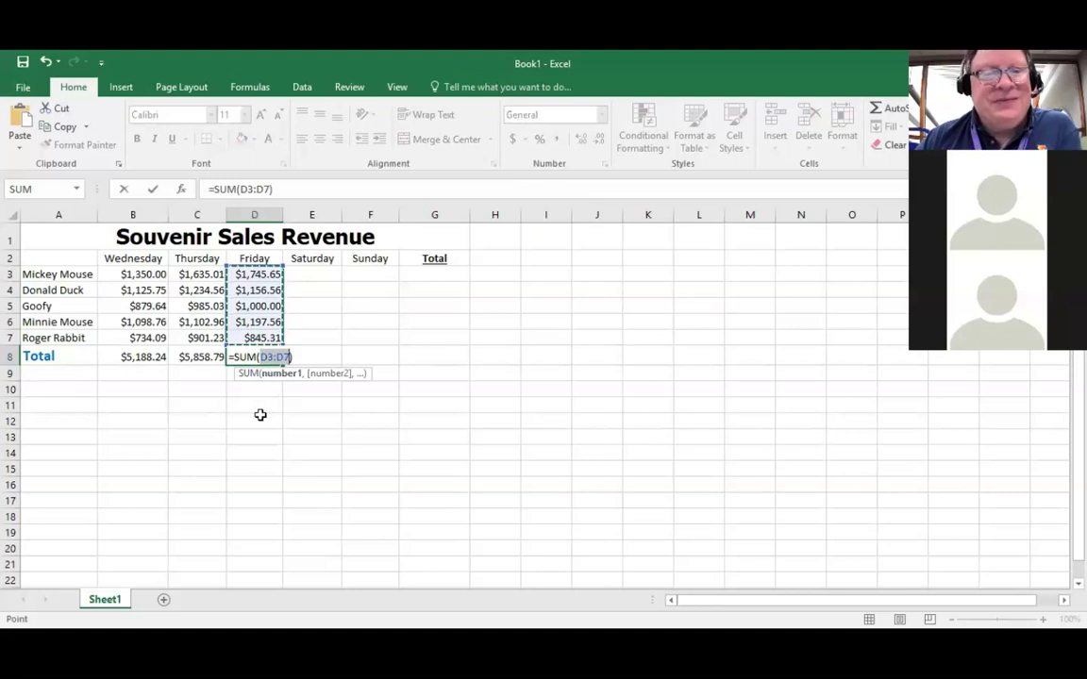
key(Return)
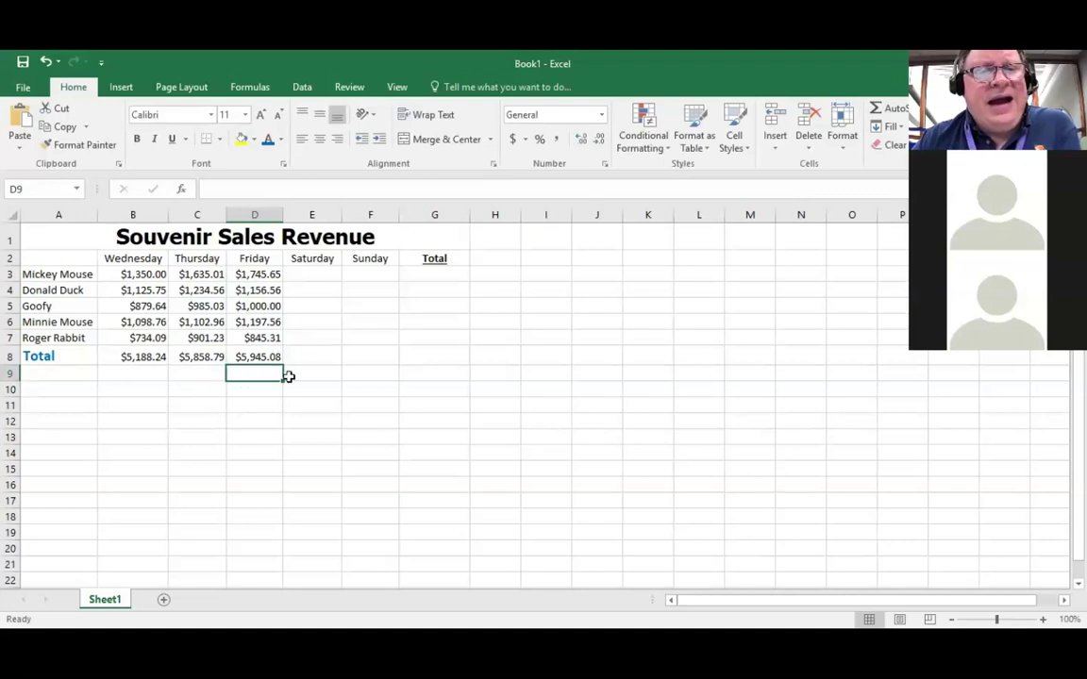
click(318, 356)
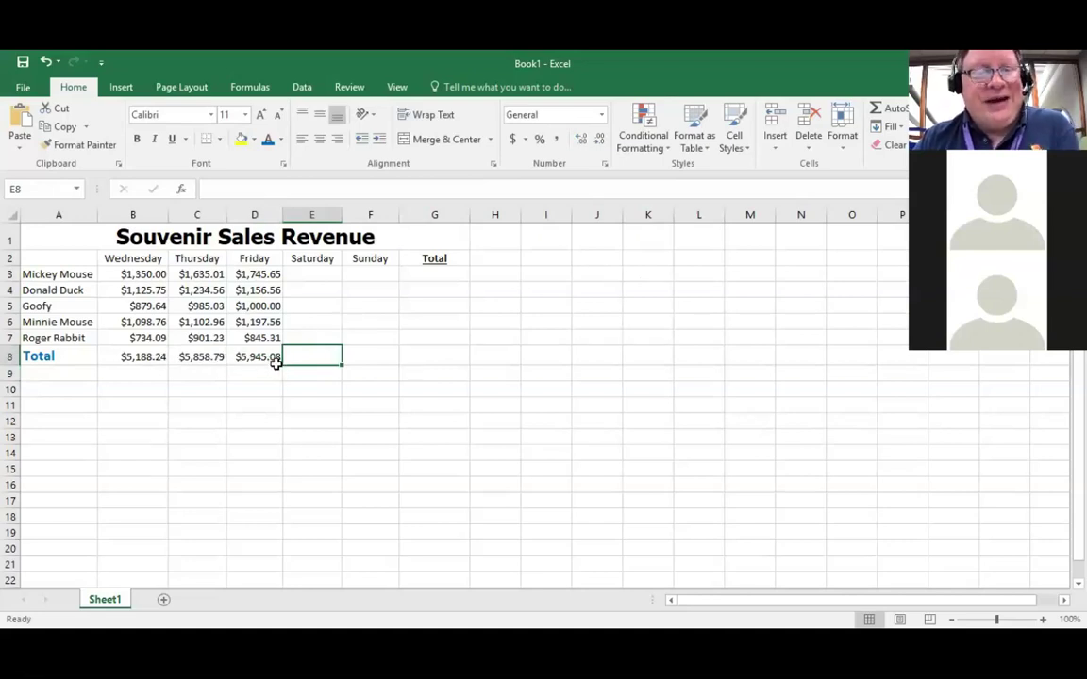
click(901, 109)
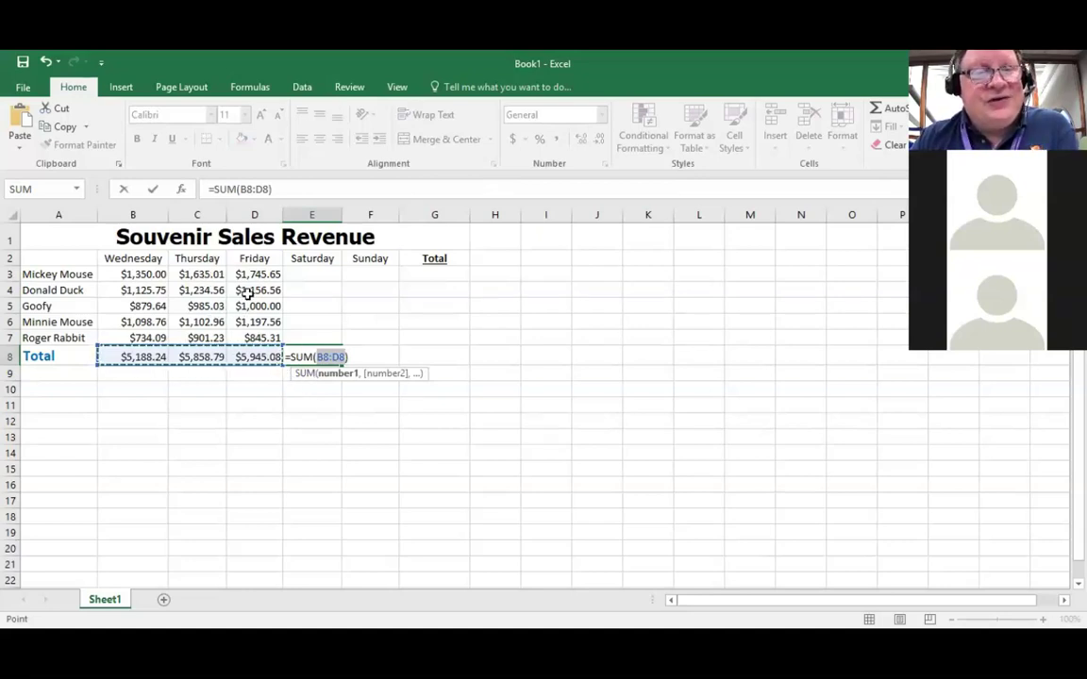
drag(317, 336, 314, 271)
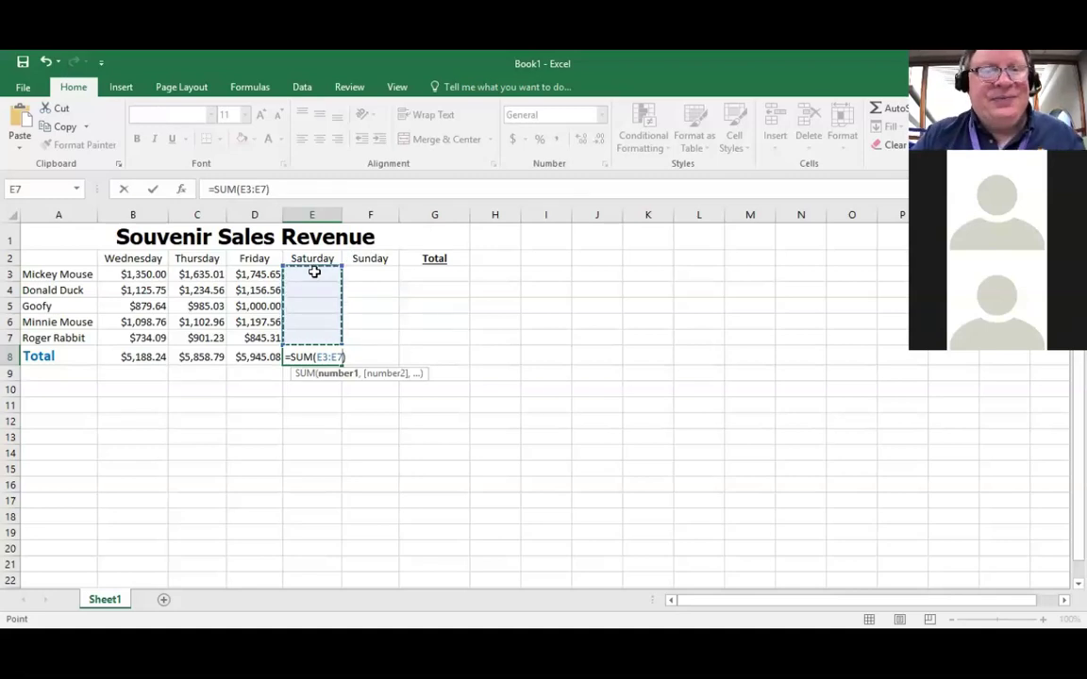
key(Escape)
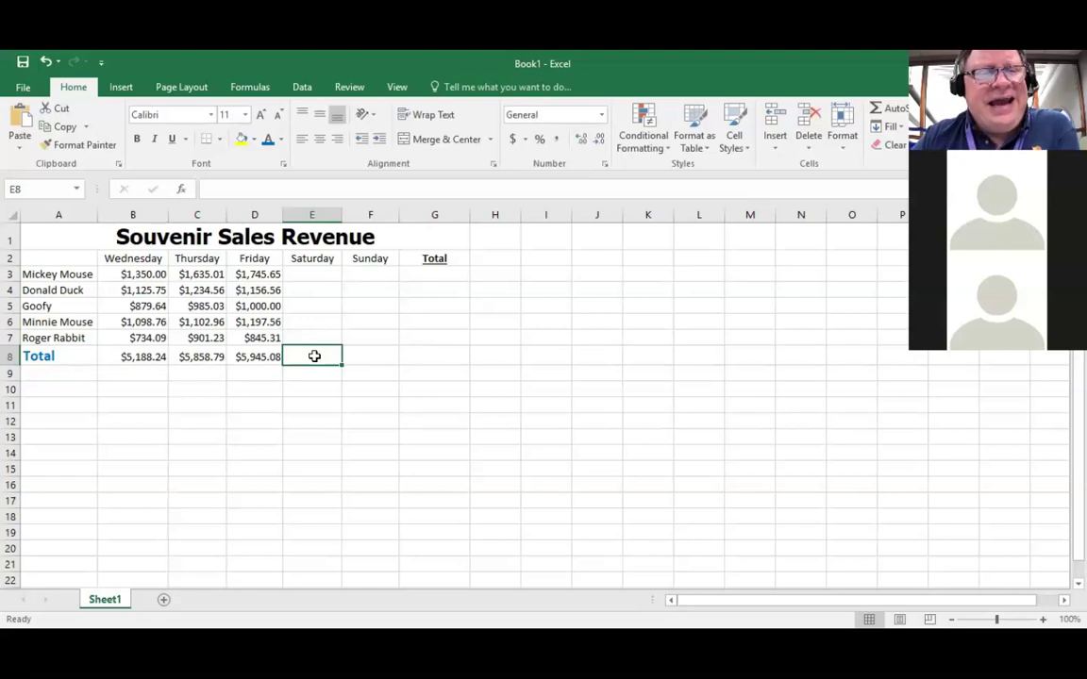
click(900, 111)
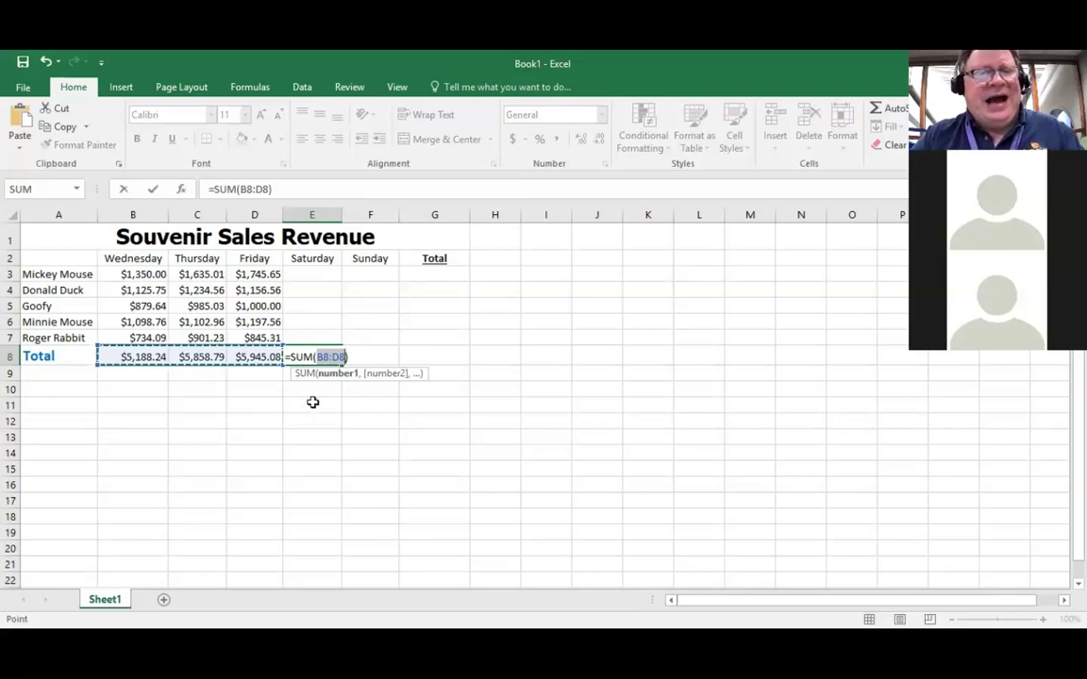
Step: Cancel the unwanted AutoSum entries in E8, leaving Saturday's total empty, and reselect D8
click(313, 337)
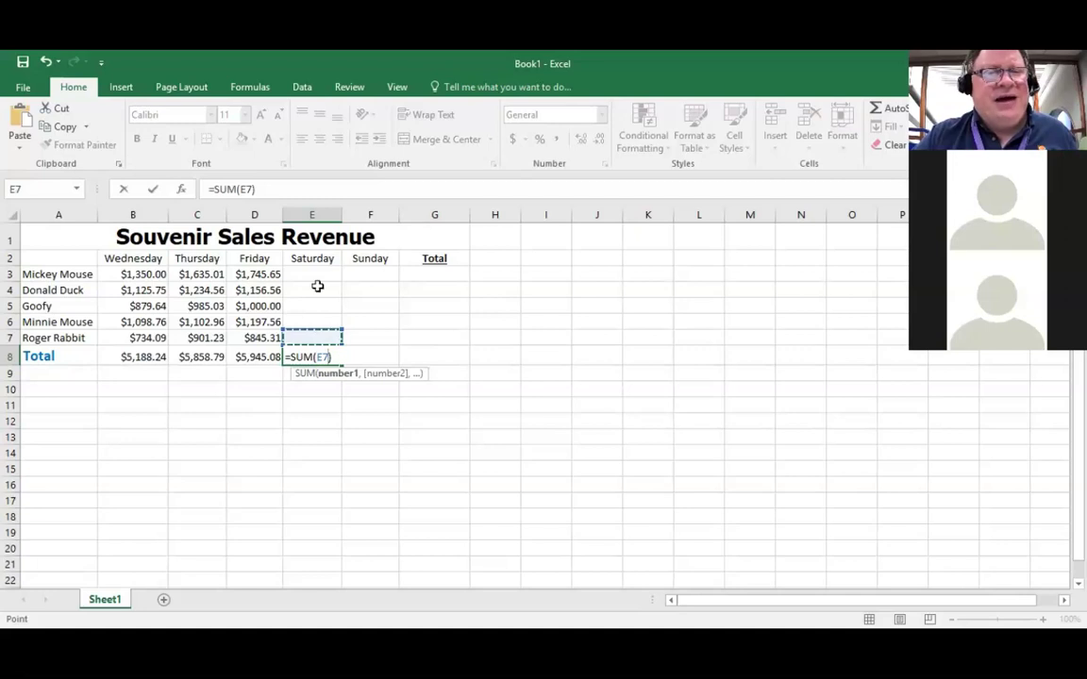
shift+click(316, 273)
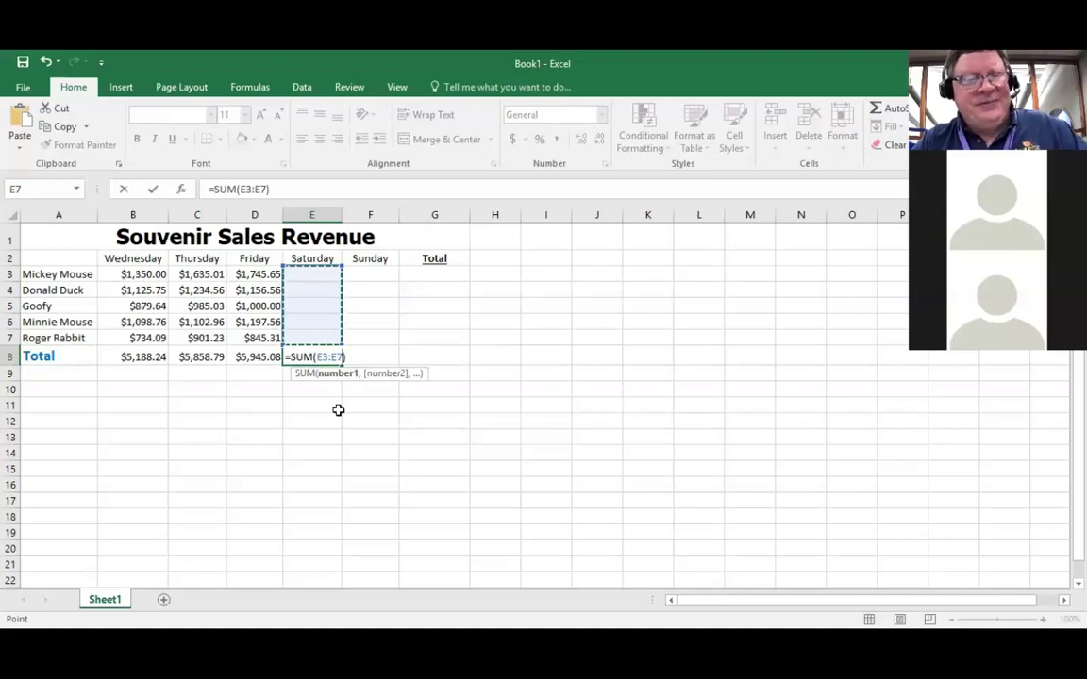
key(Escape)
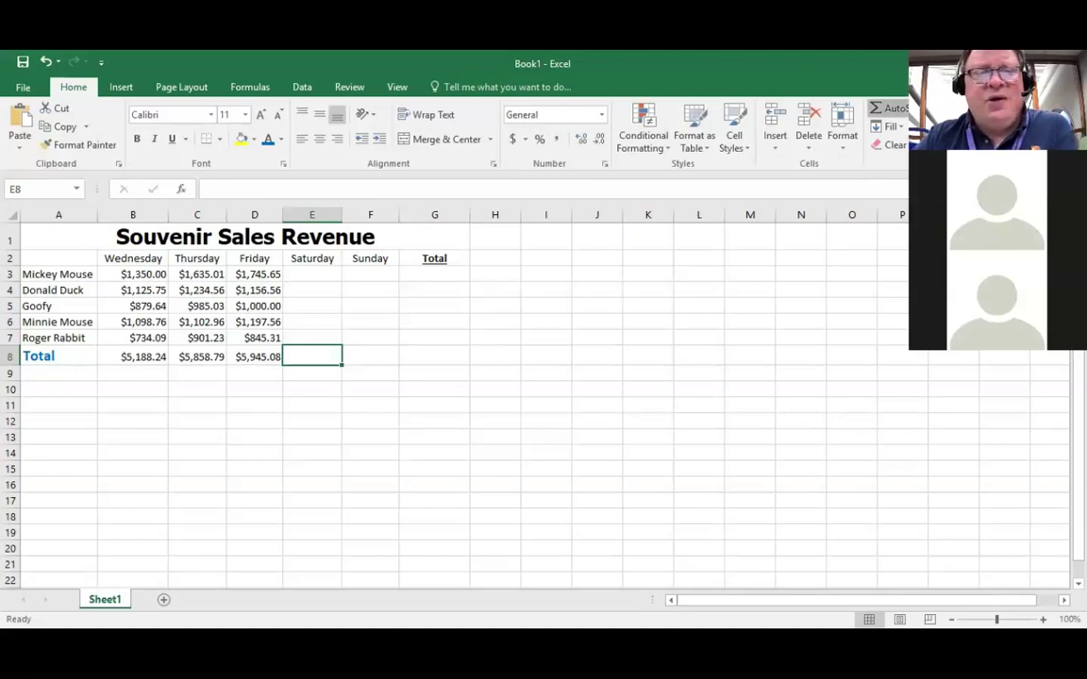
click(889, 108)
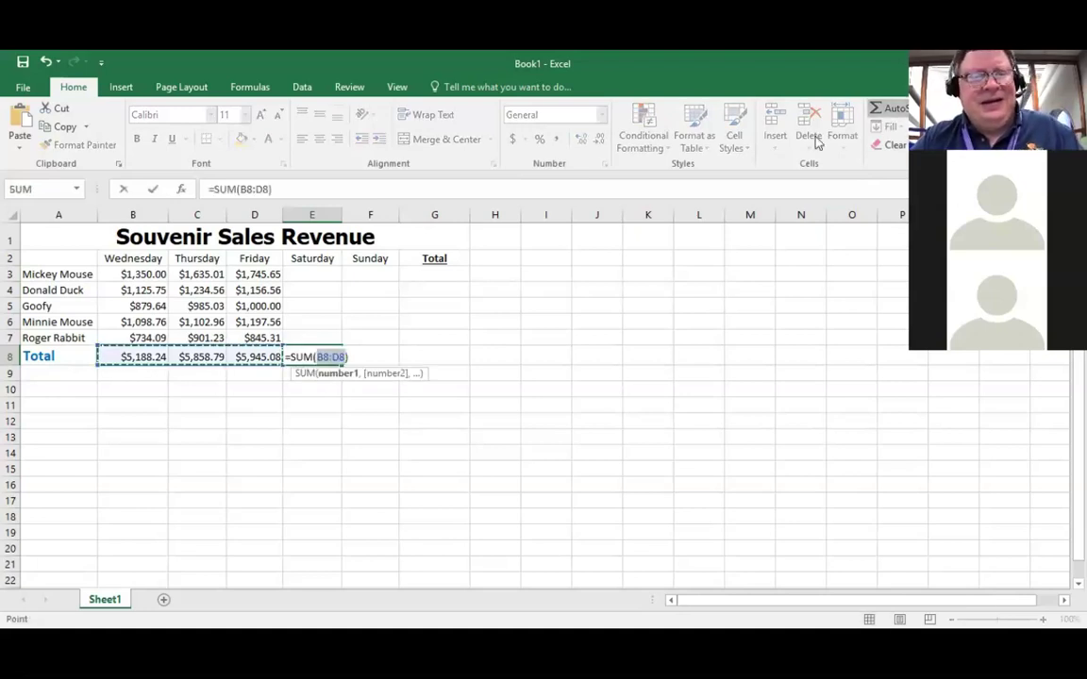
key(Escape)
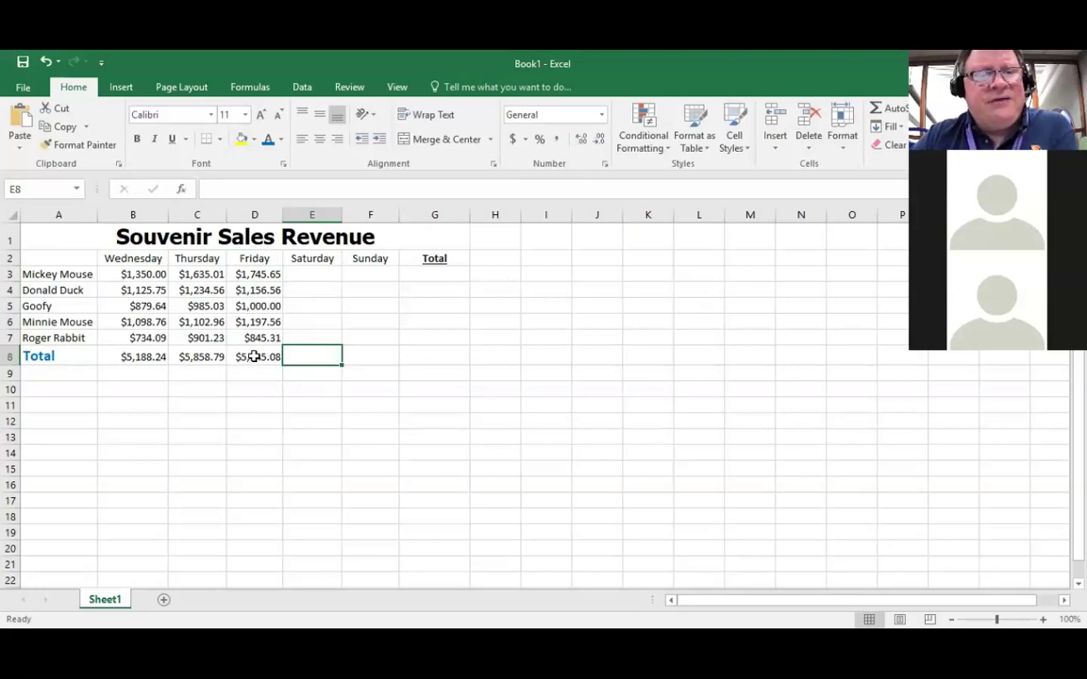
click(254, 357)
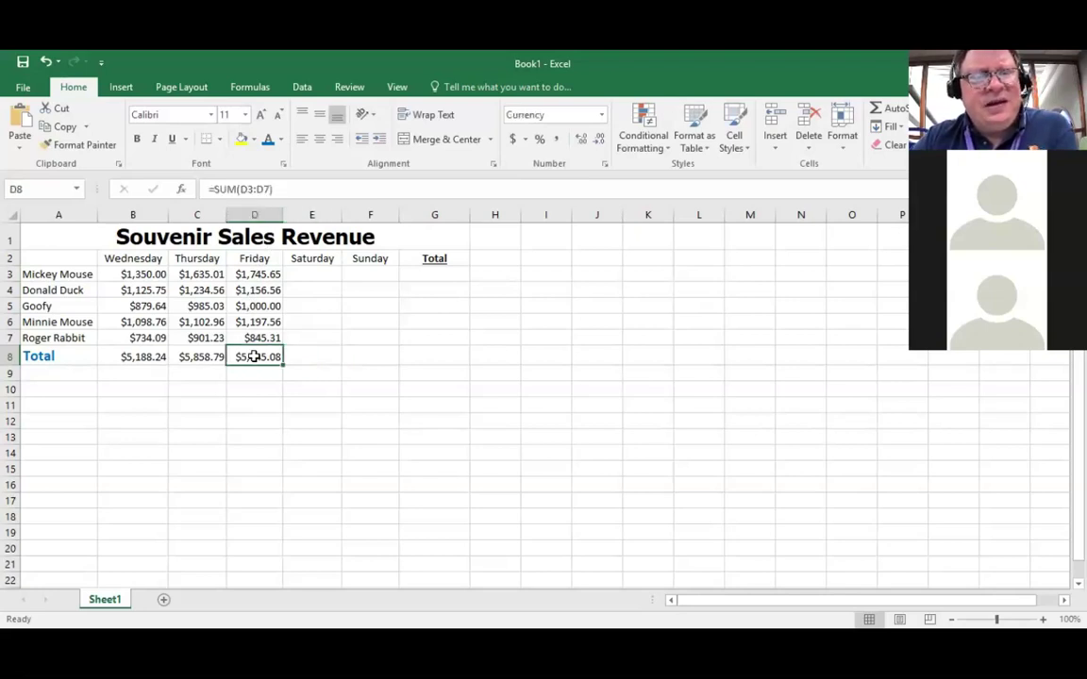
Step: Copy Friday's total formula from D8 for reuse in E8
click(64, 131)
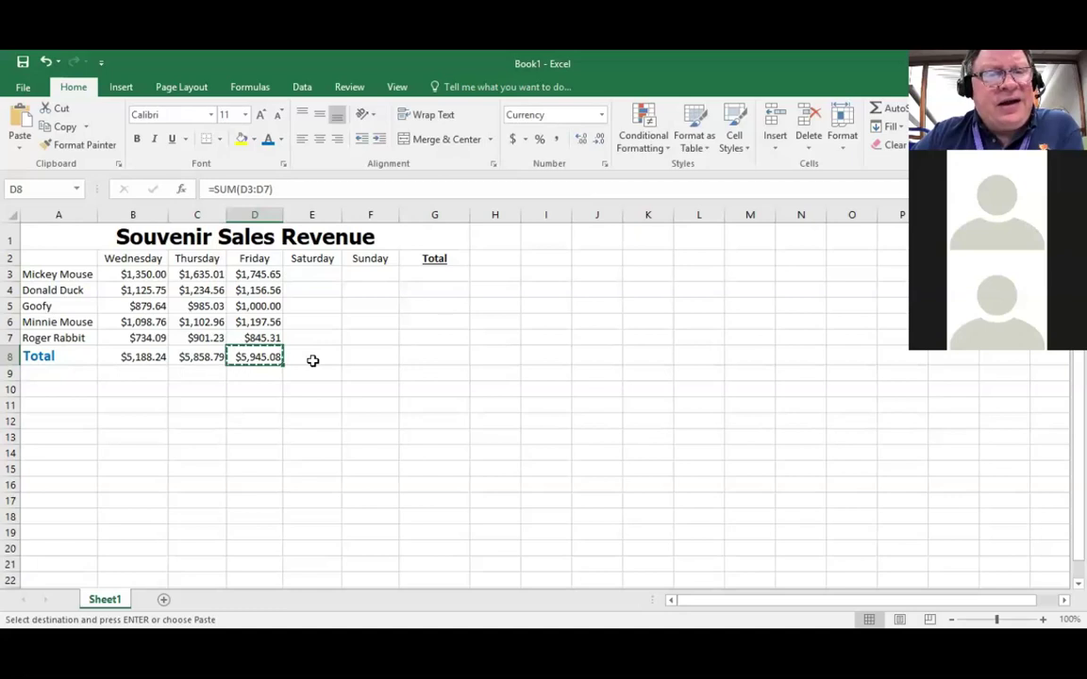
click(312, 360)
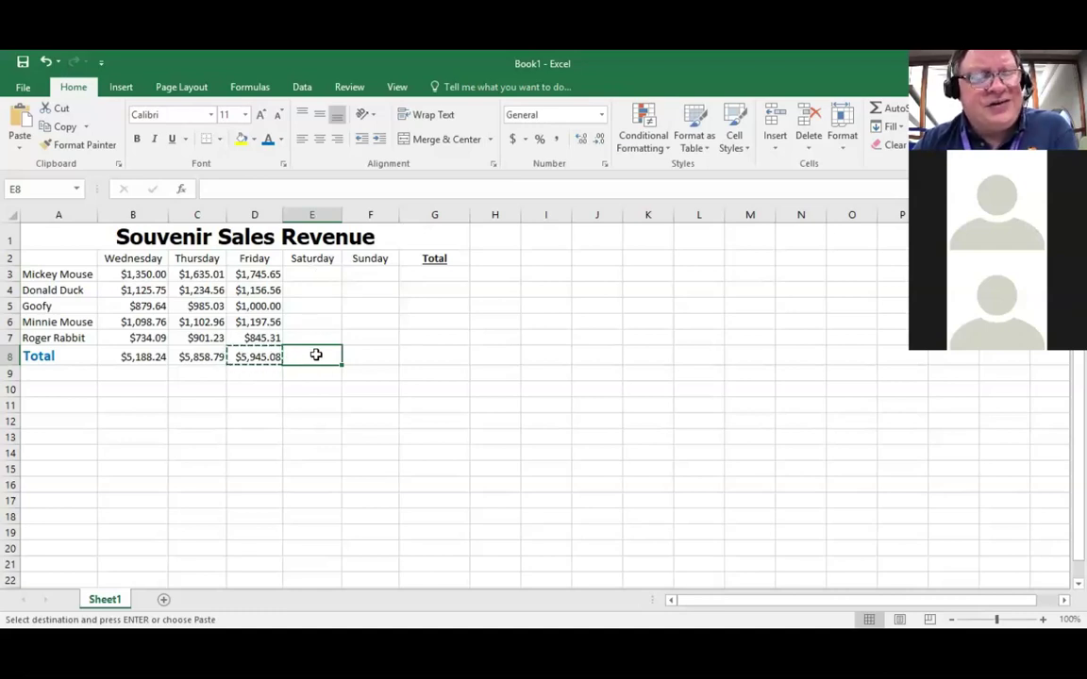
Step: Paste the total formula into E8 and F8, both showing $0.00
click(20, 115)
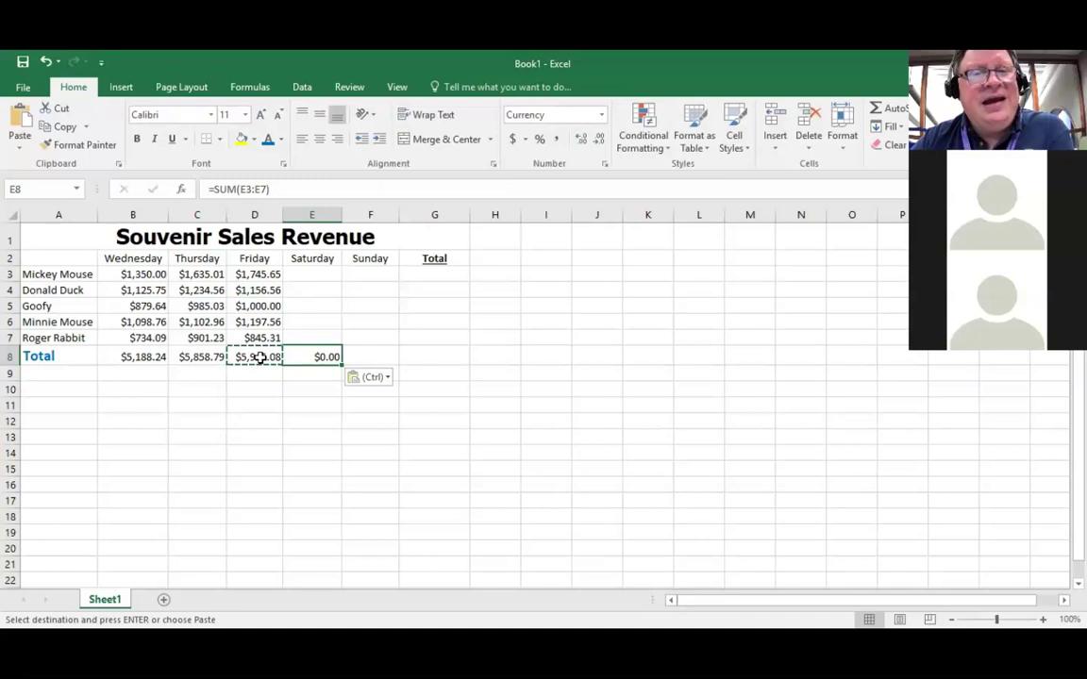
click(370, 356)
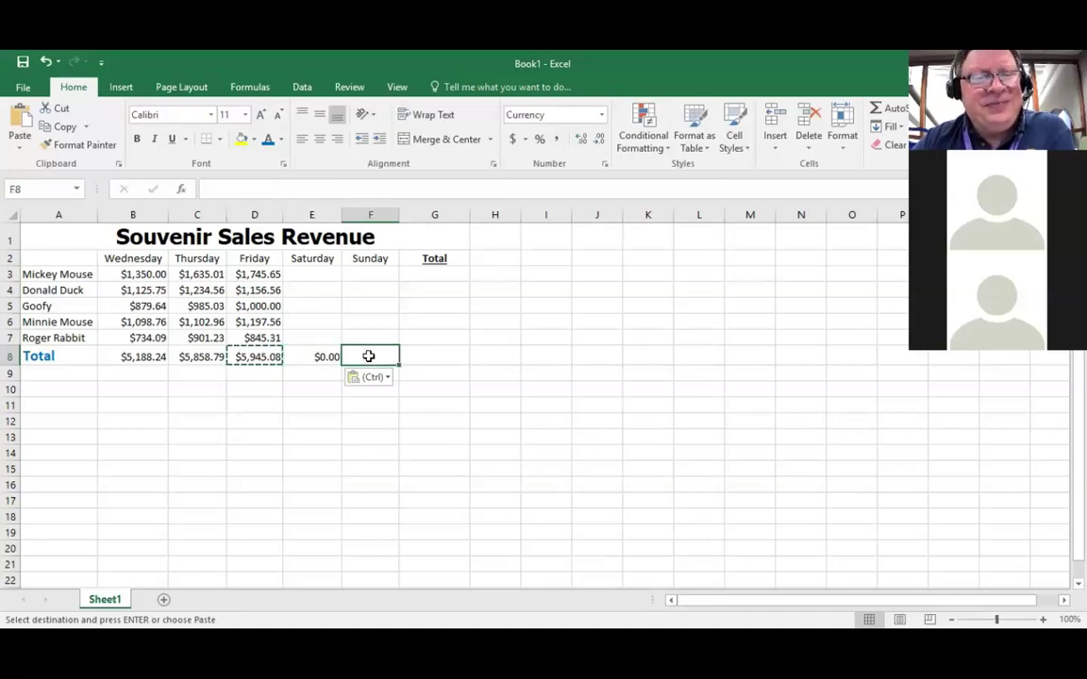
click(19, 123)
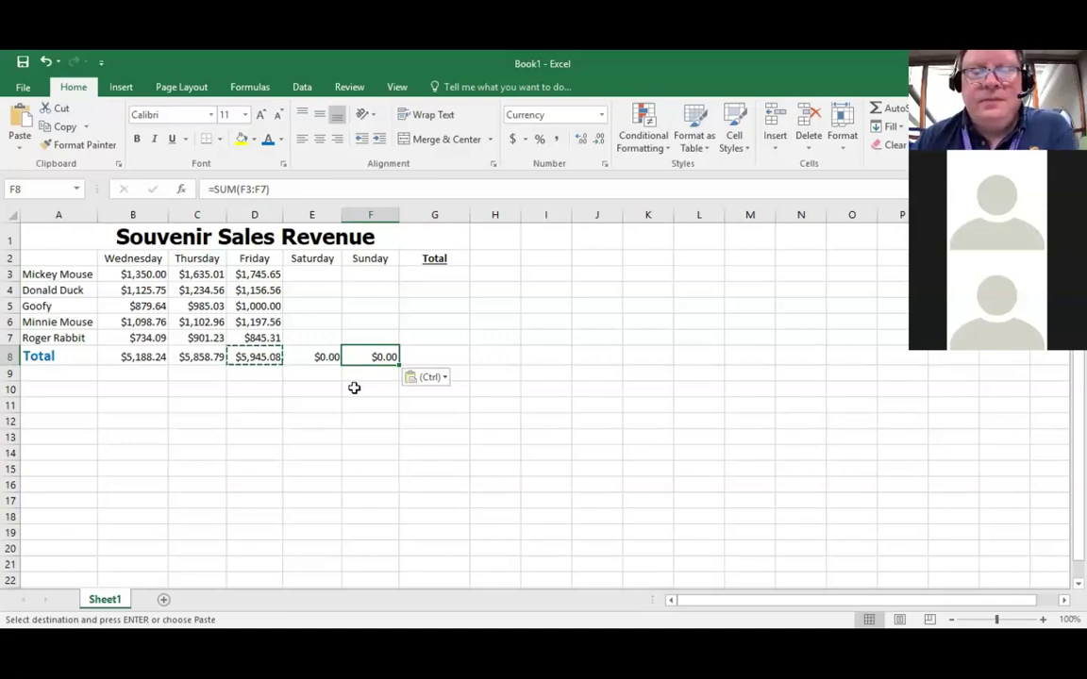
click(142, 356)
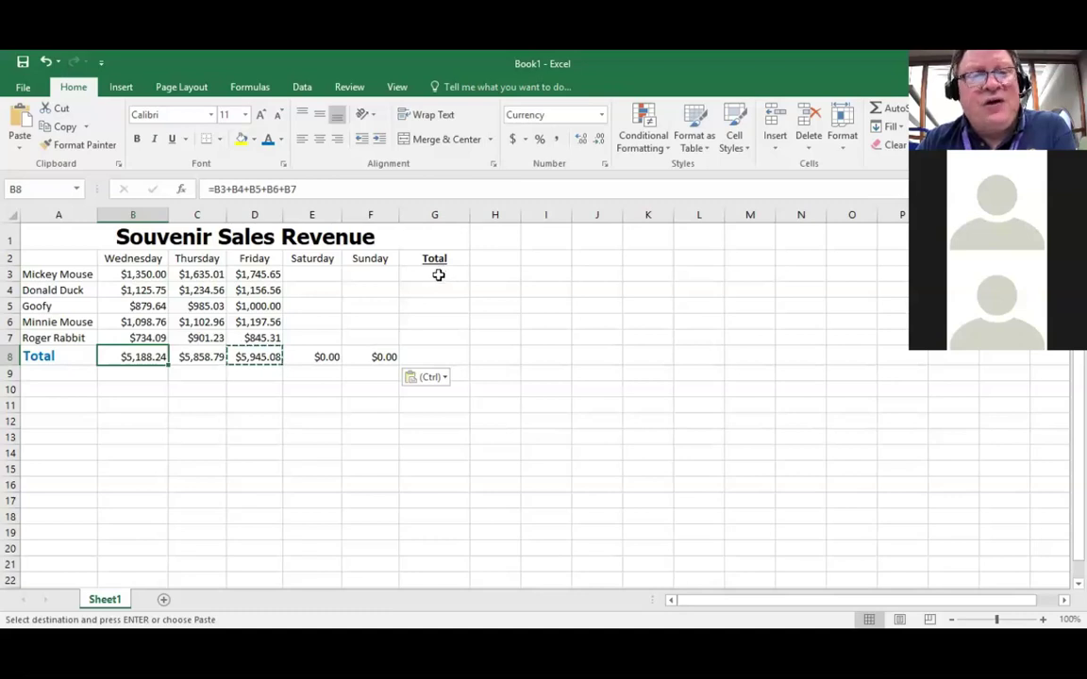
click(439, 274)
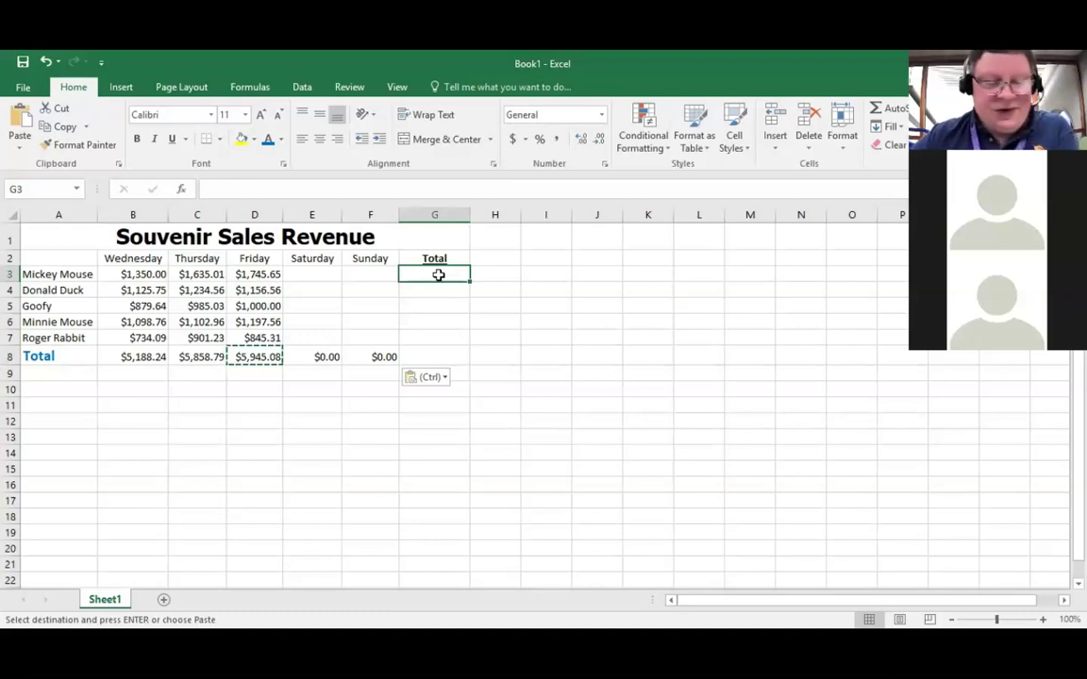
Step: Type =b3+C3+D3+E3+F3+ in G3 to add Mickey Mouse's Wednesday–Sunday sales
text(=)
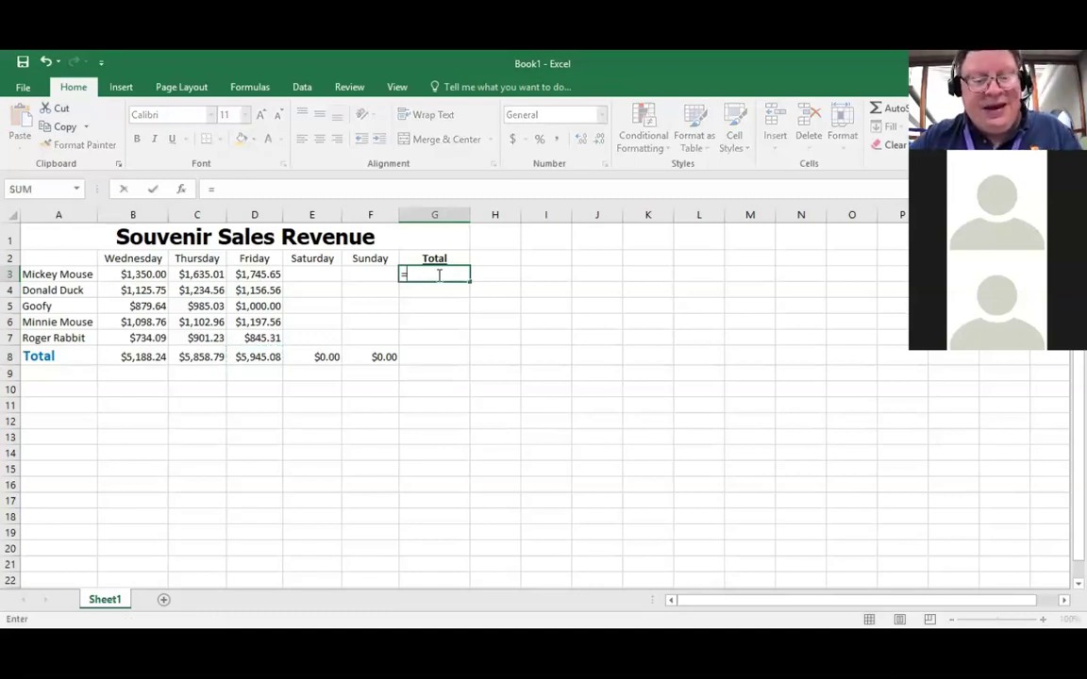
text(b3+)
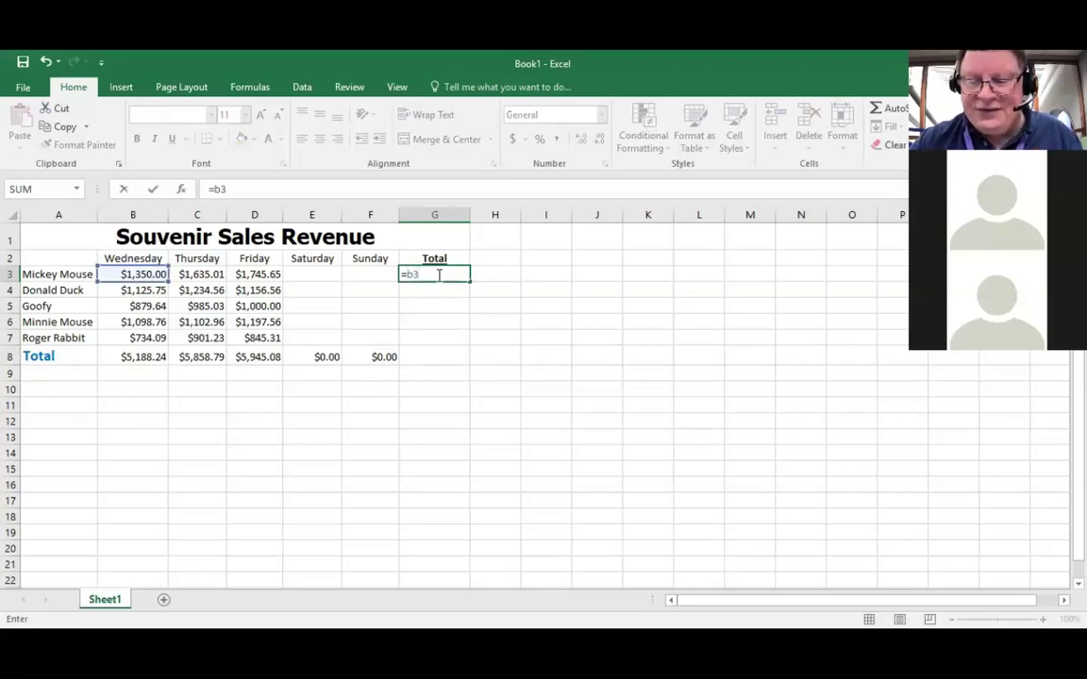
click(208, 273)
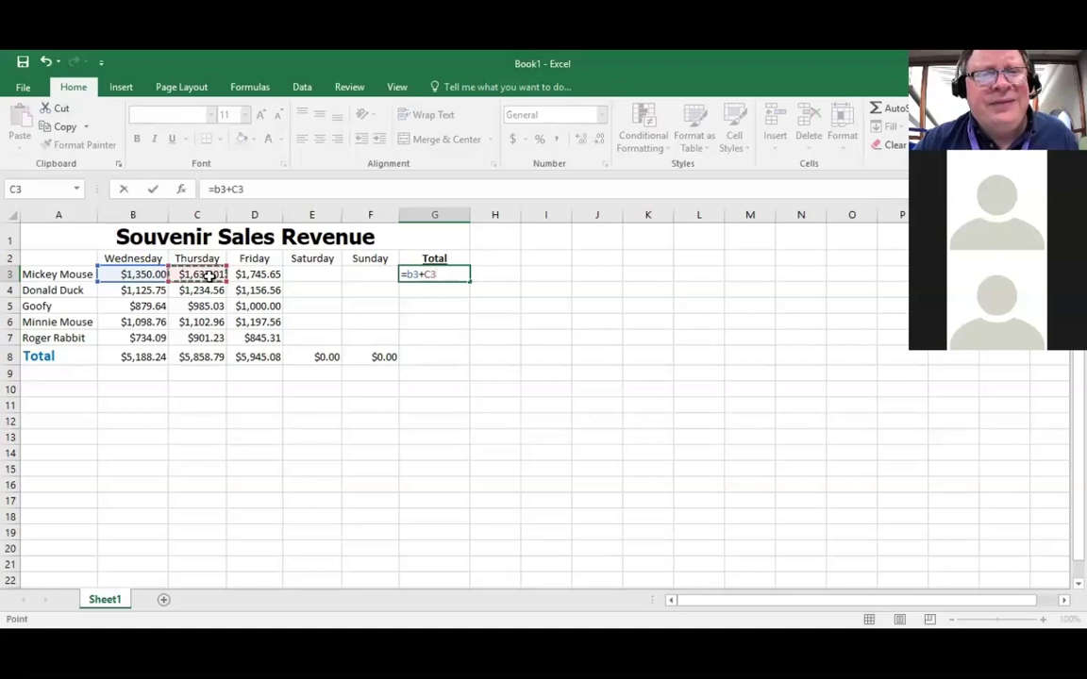
text(+)
click(253, 273)
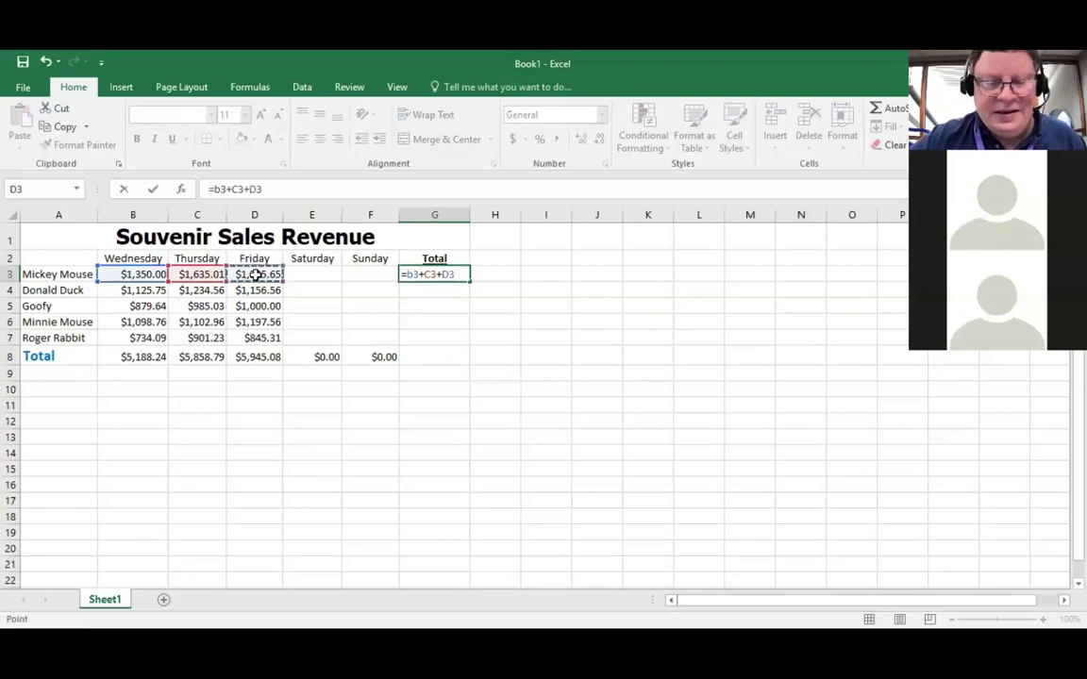
text(+)
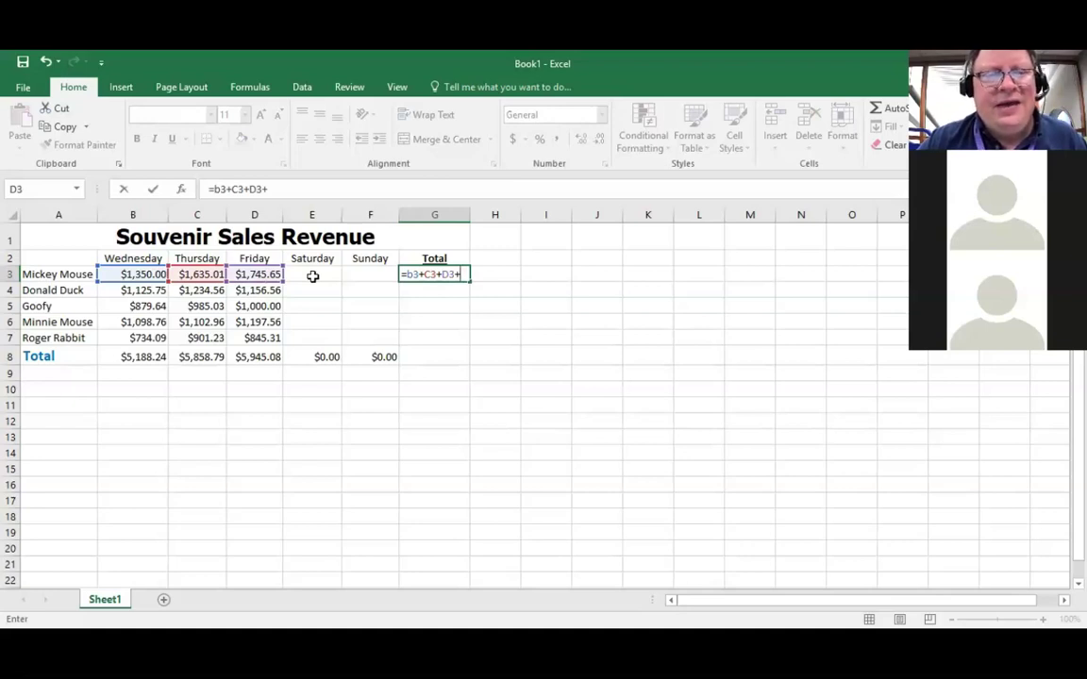
click(313, 276)
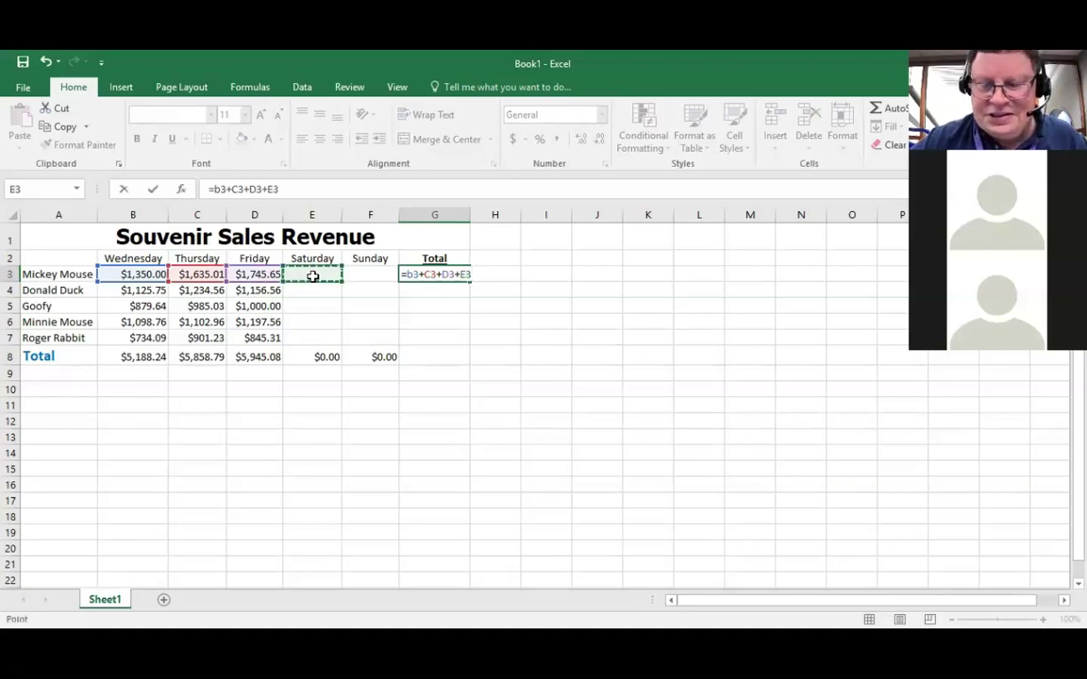
text(+)
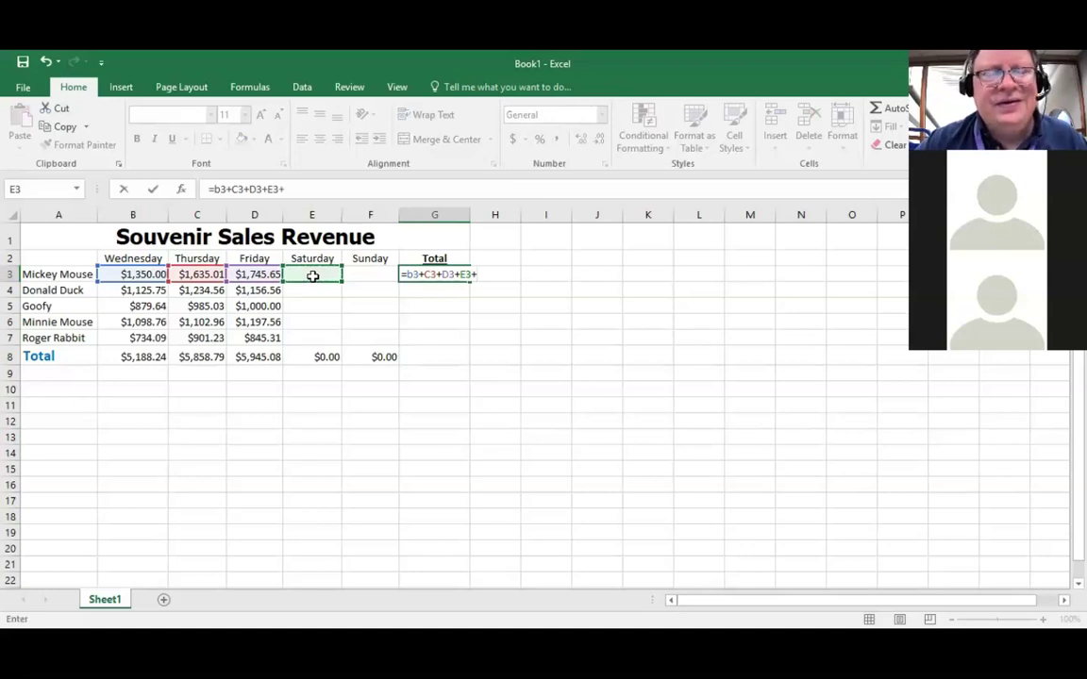
click(361, 272)
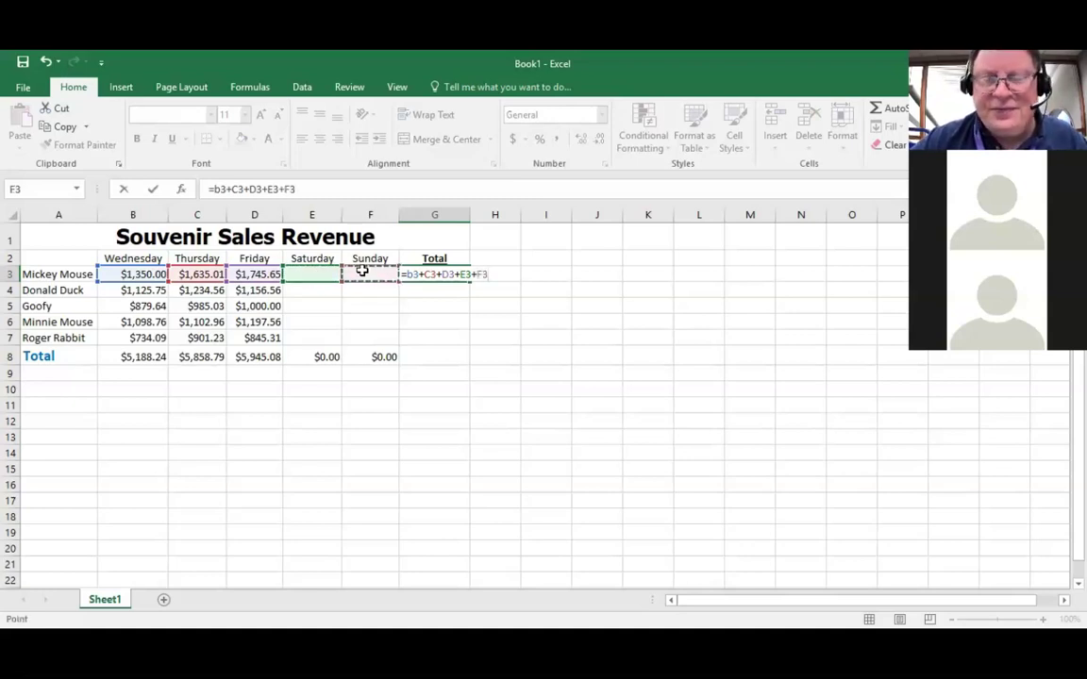
text(+)
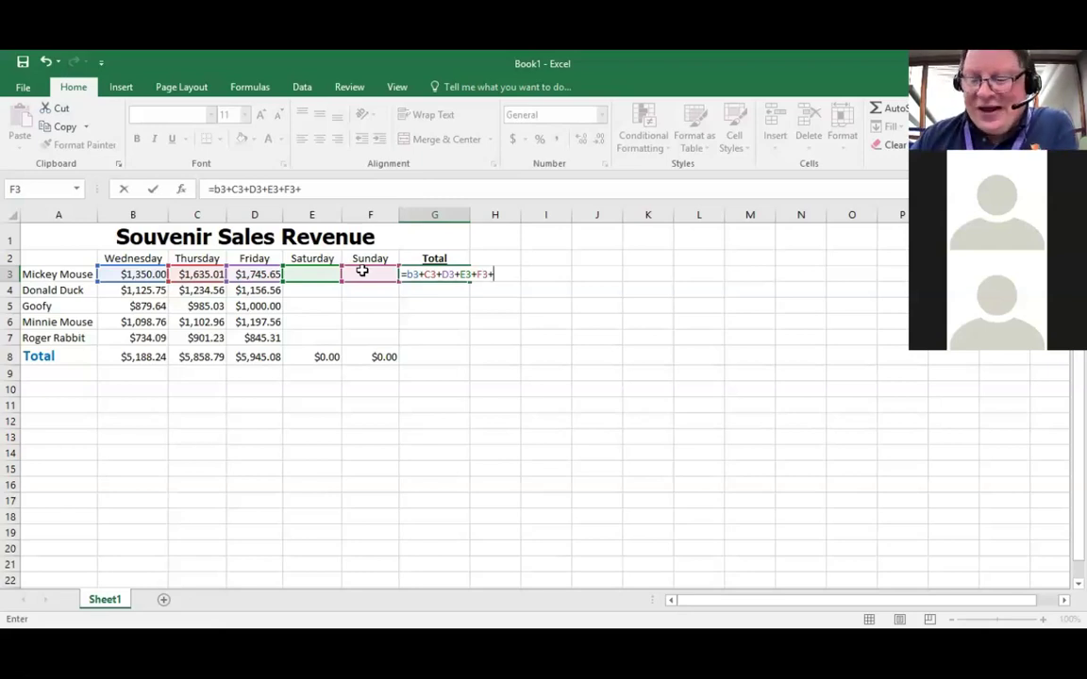
key(Return)
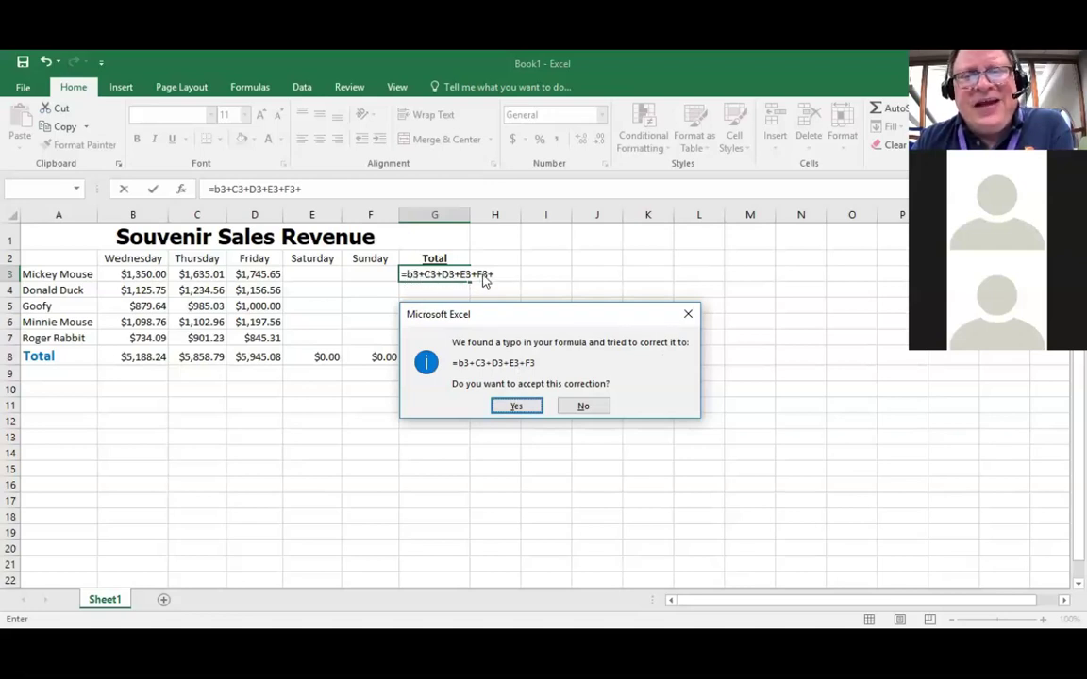
click(586, 408)
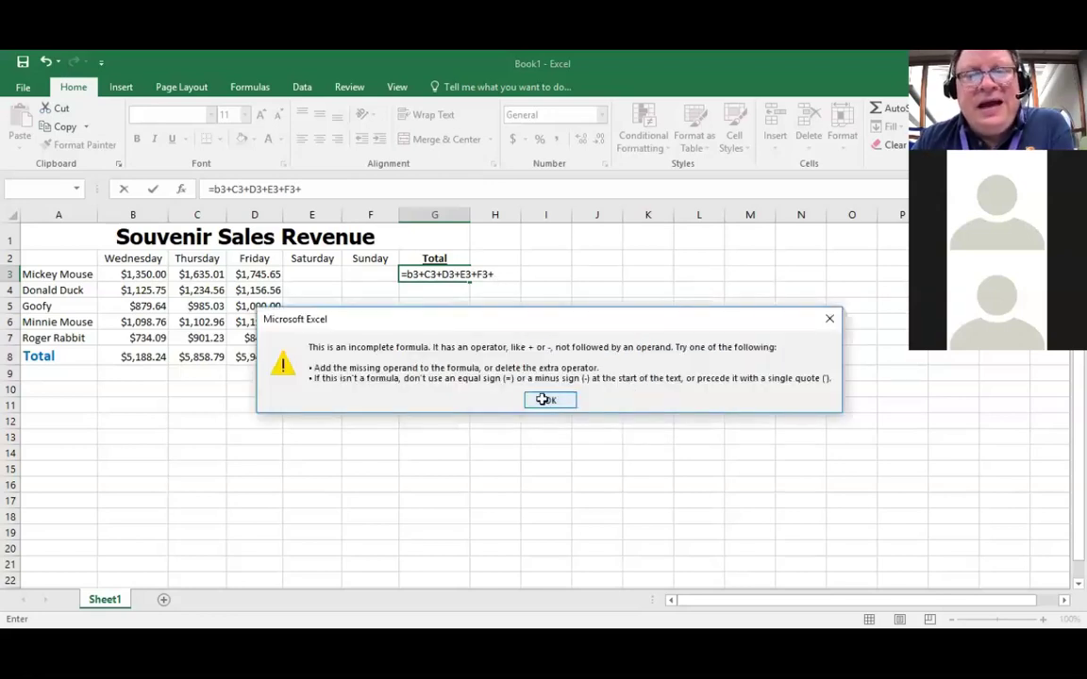
click(547, 402)
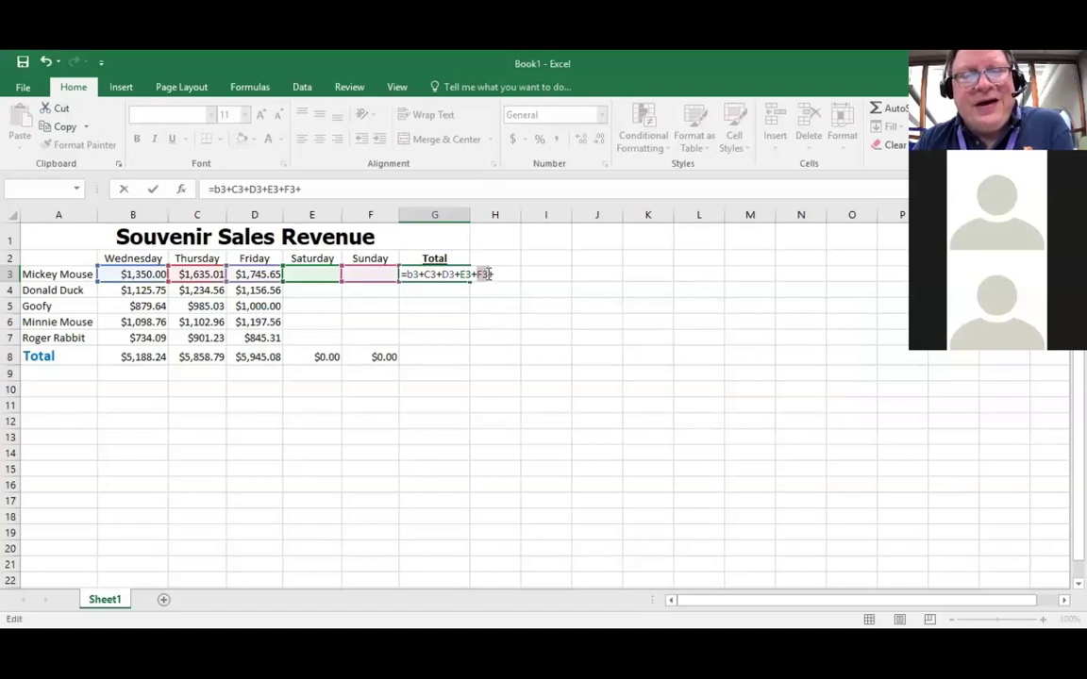
click(304, 190)
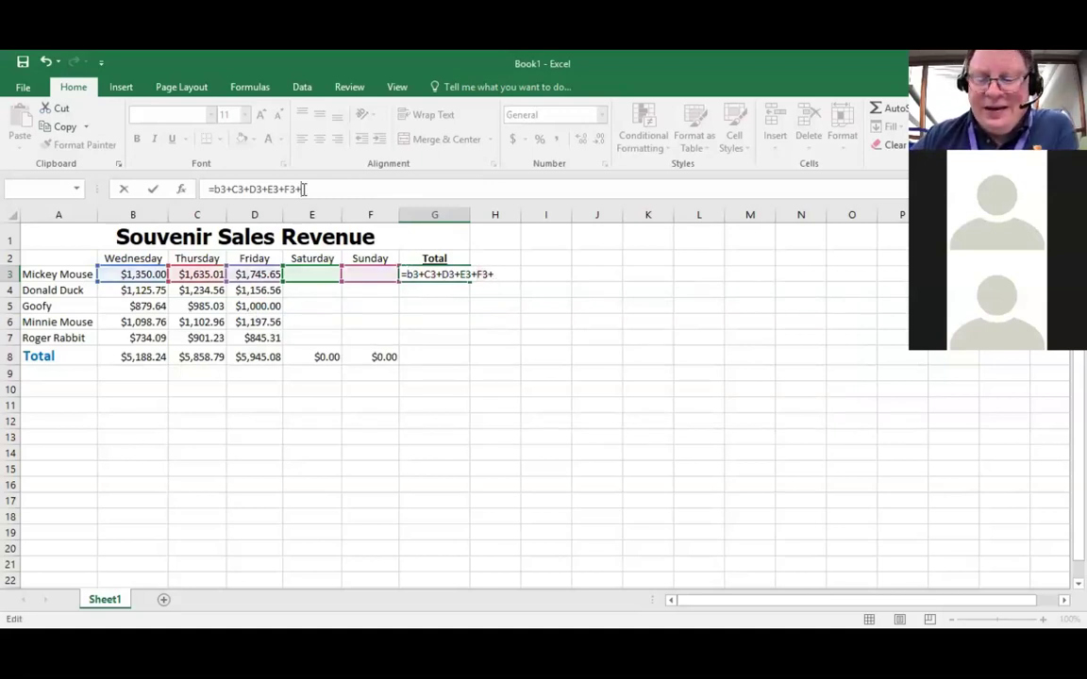
Step: Edit G3 to =B3+C3=D3+E3+F3, removing the trailing plus; it shows FALSE
key(BackSpace)
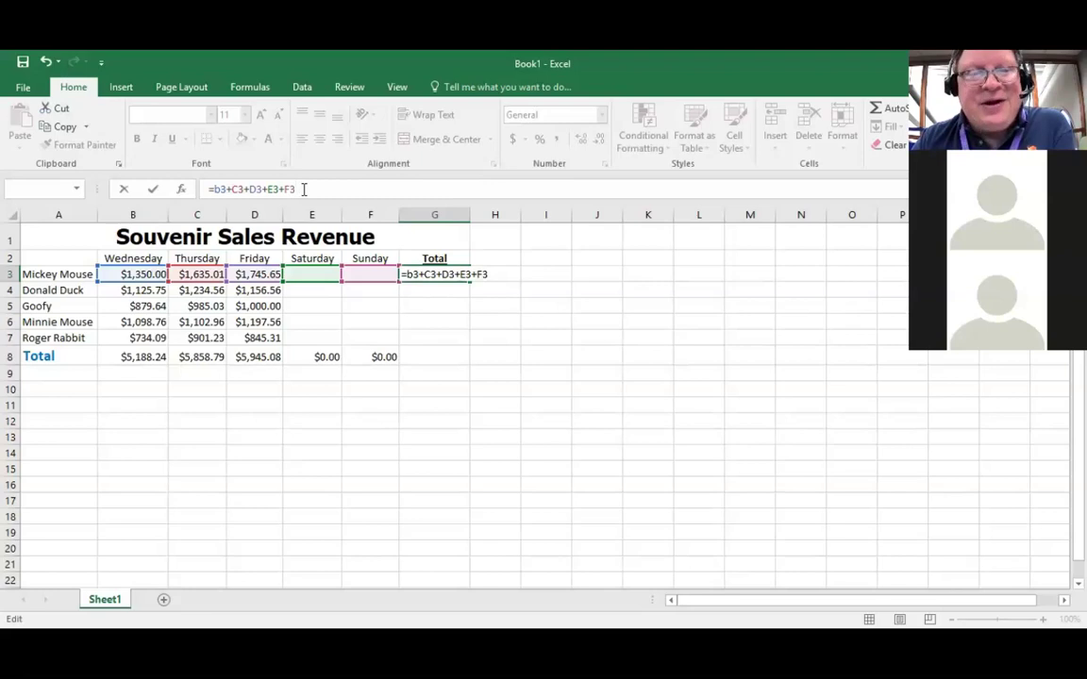
click(252, 189)
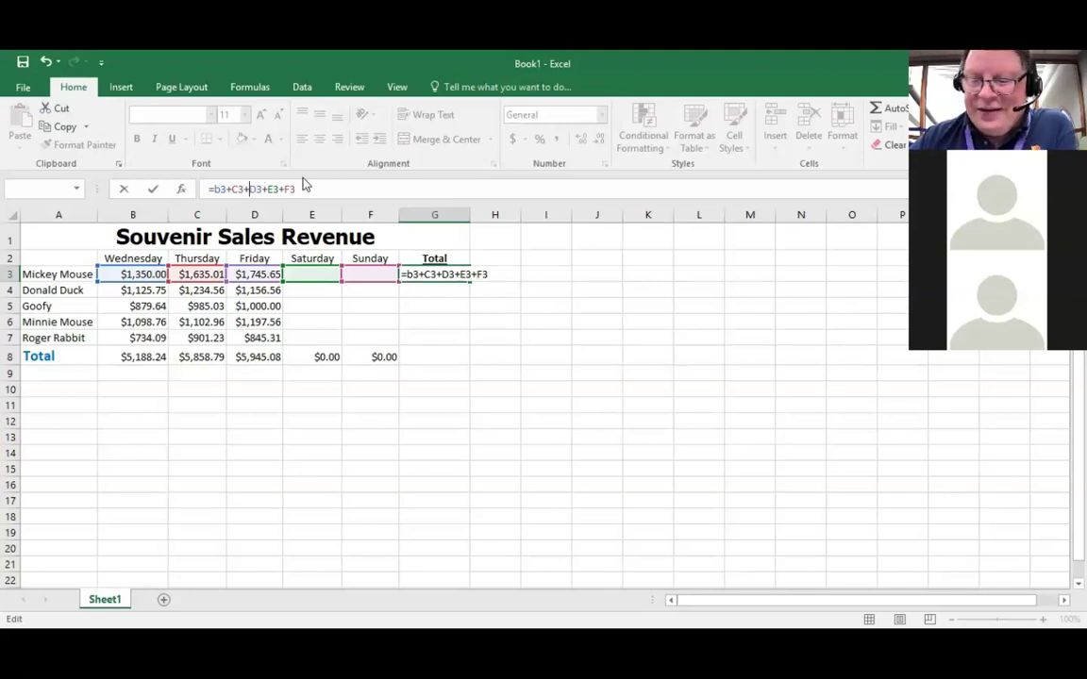
key(BackSpace)
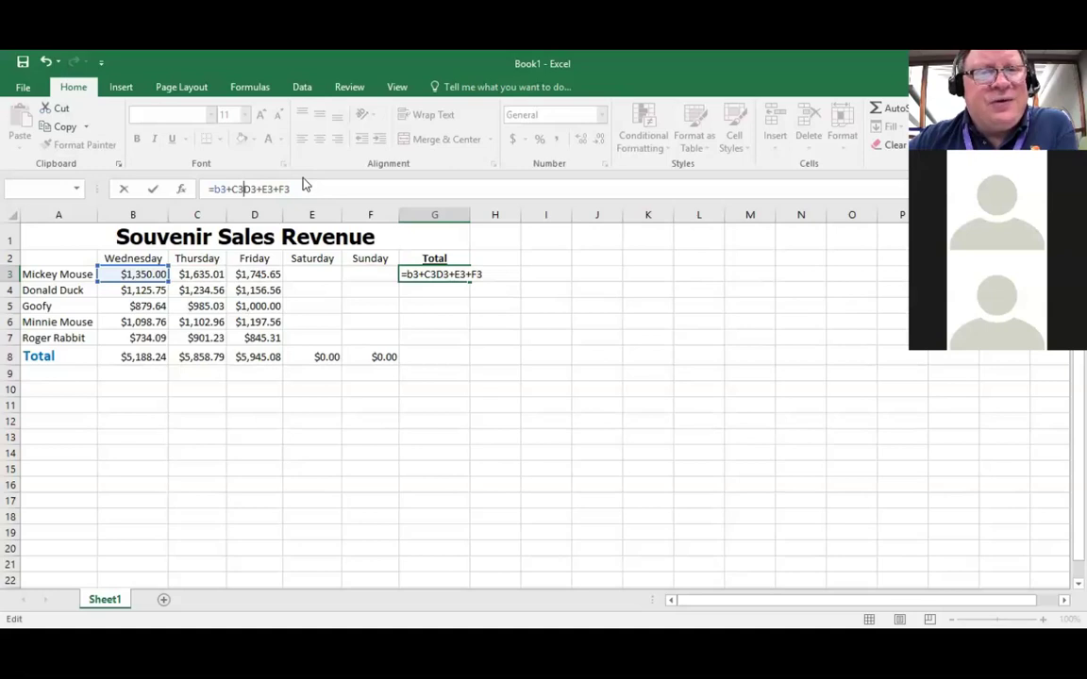
text(=)
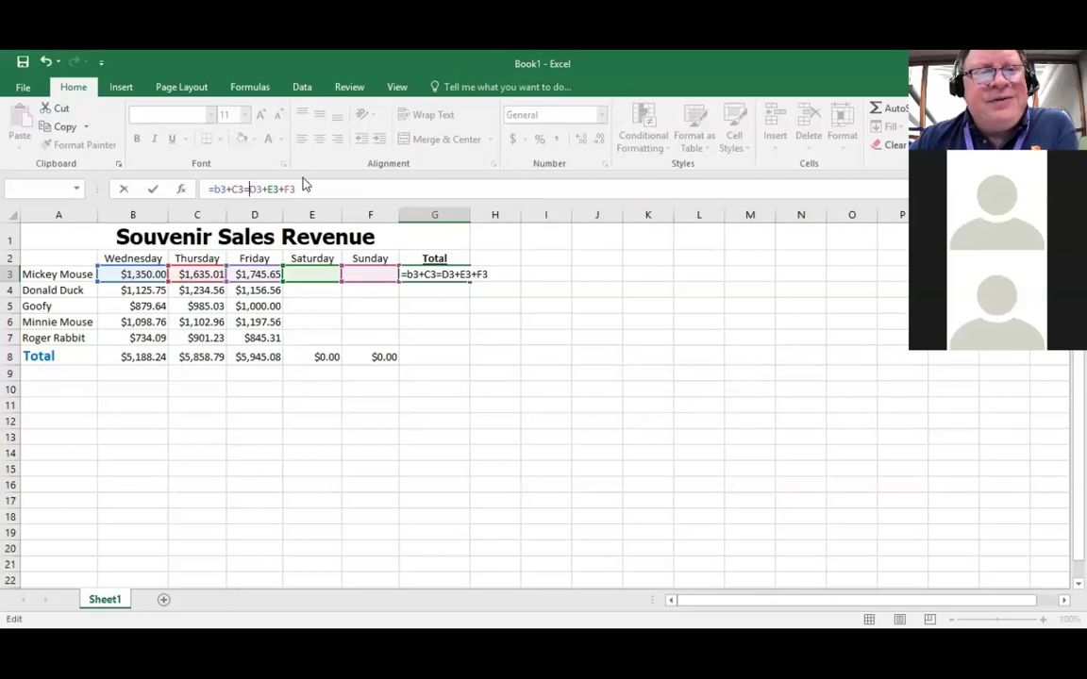
key(Return)
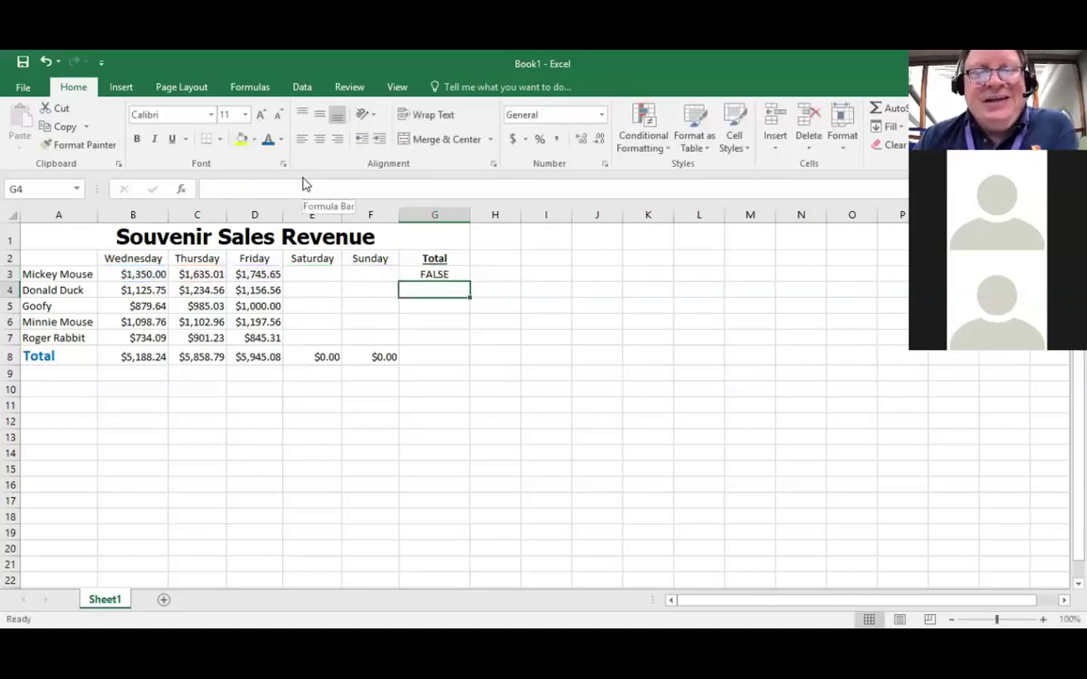
click(433, 275)
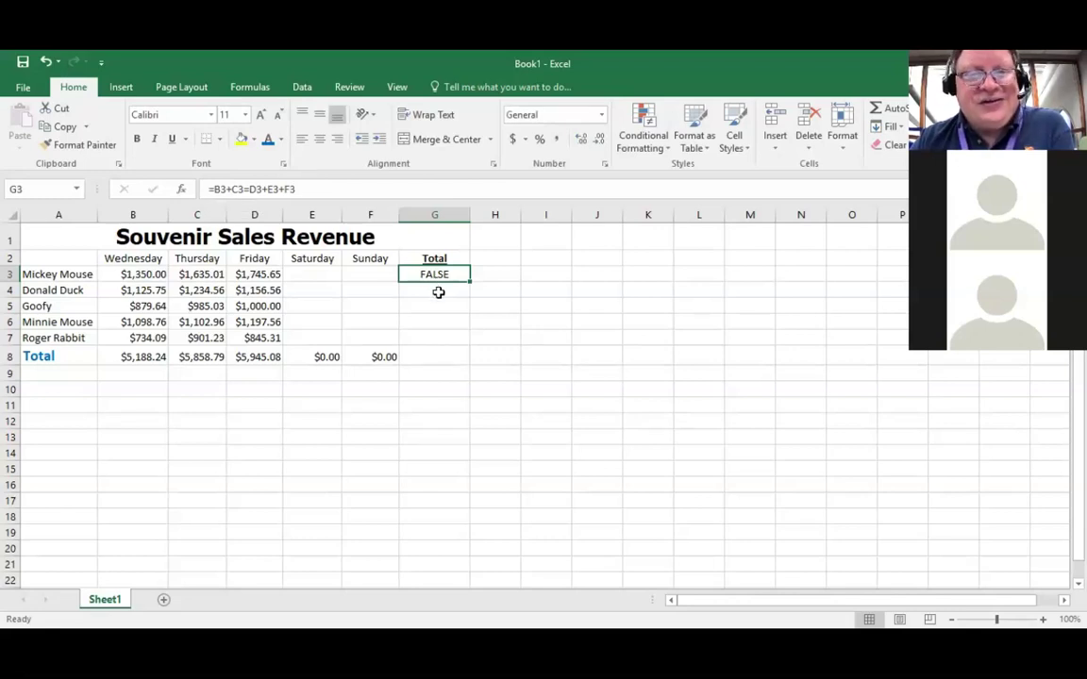
Step: Replace the = after C3 with +, so G3 reads =B3+C3+D3+E3+F3 showing $4,730.66
click(248, 188)
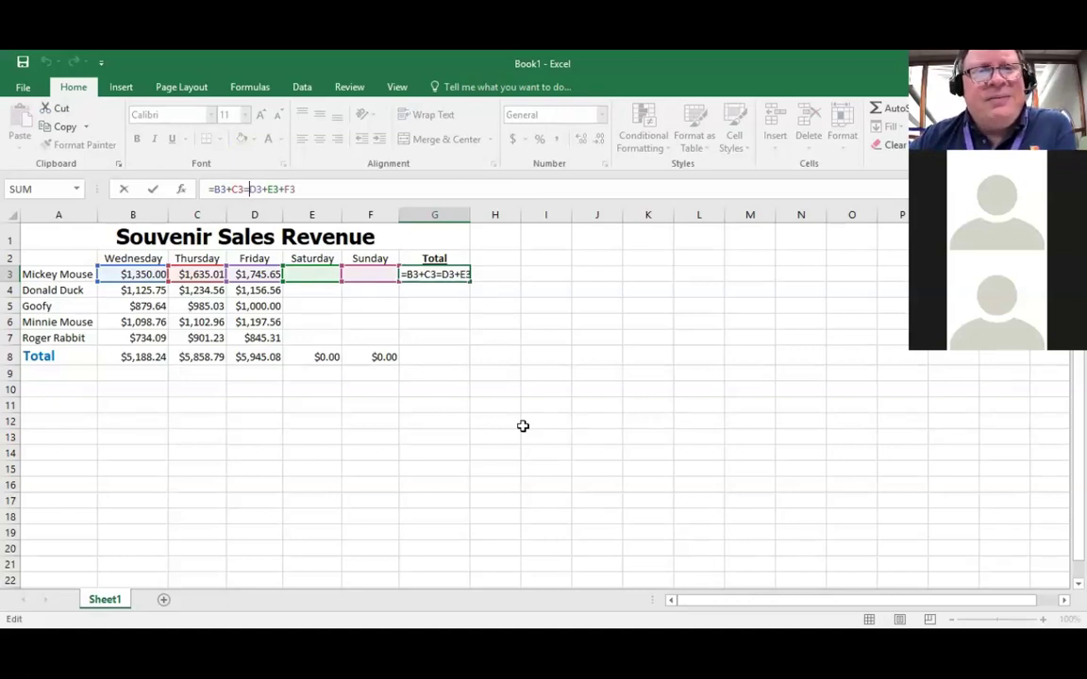
key(BackSpace)
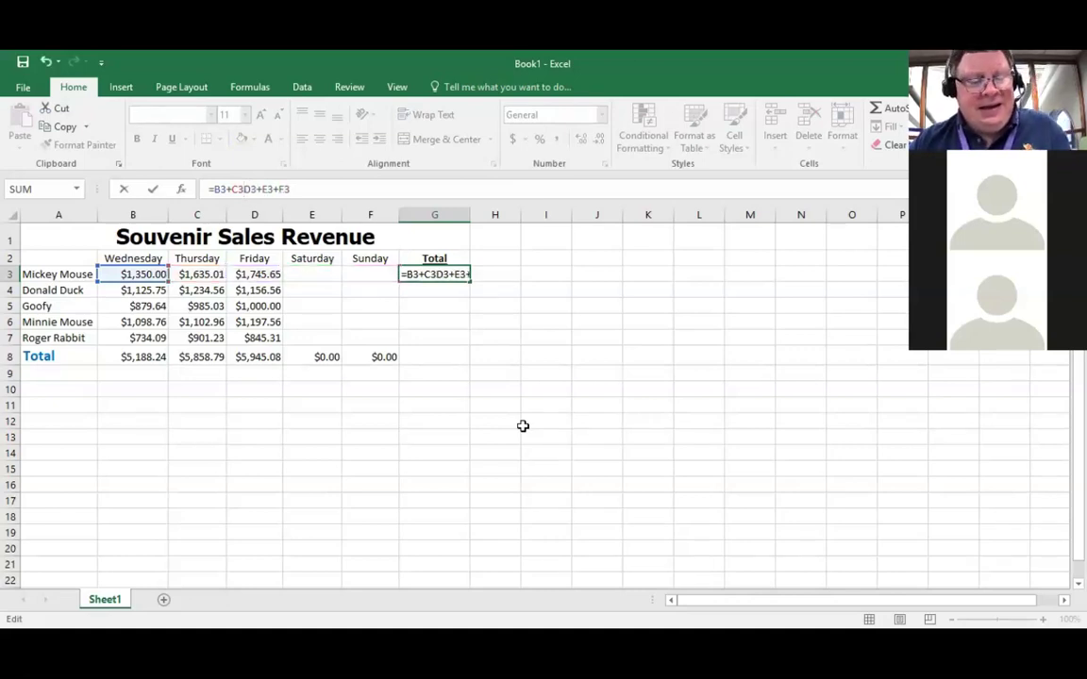
text(+)
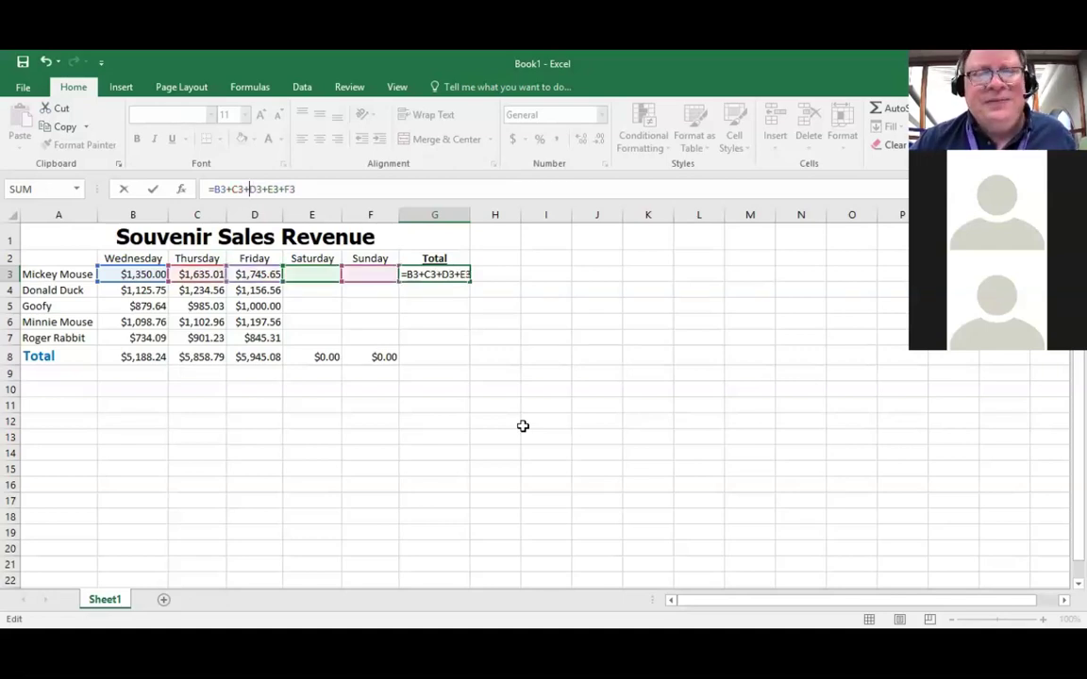
key(Return)
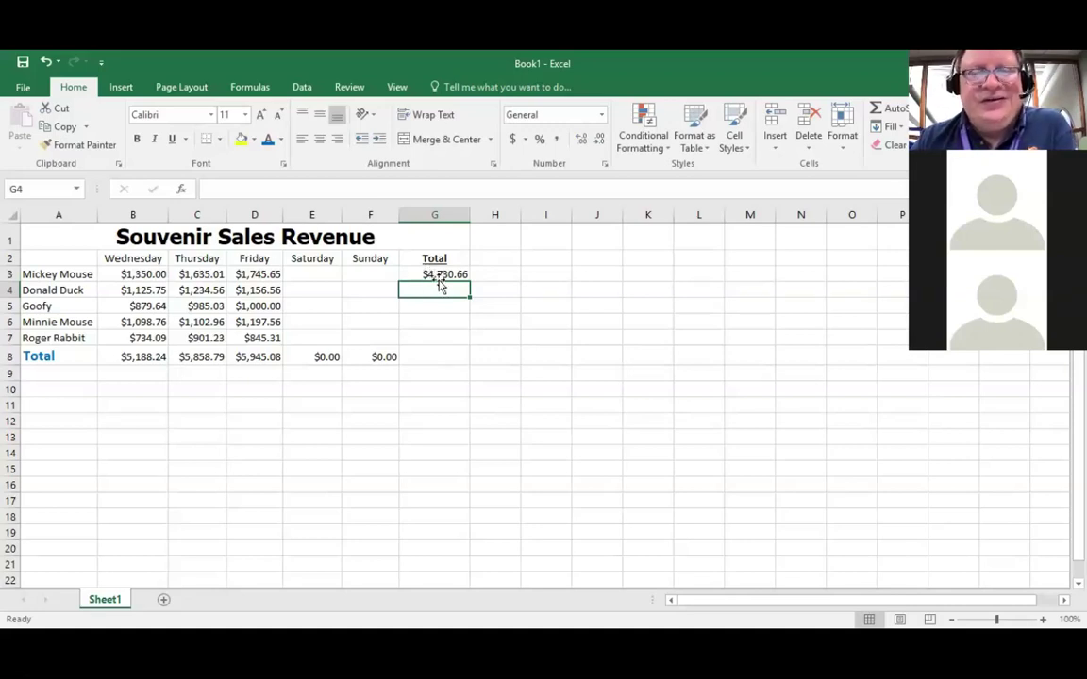
click(439, 274)
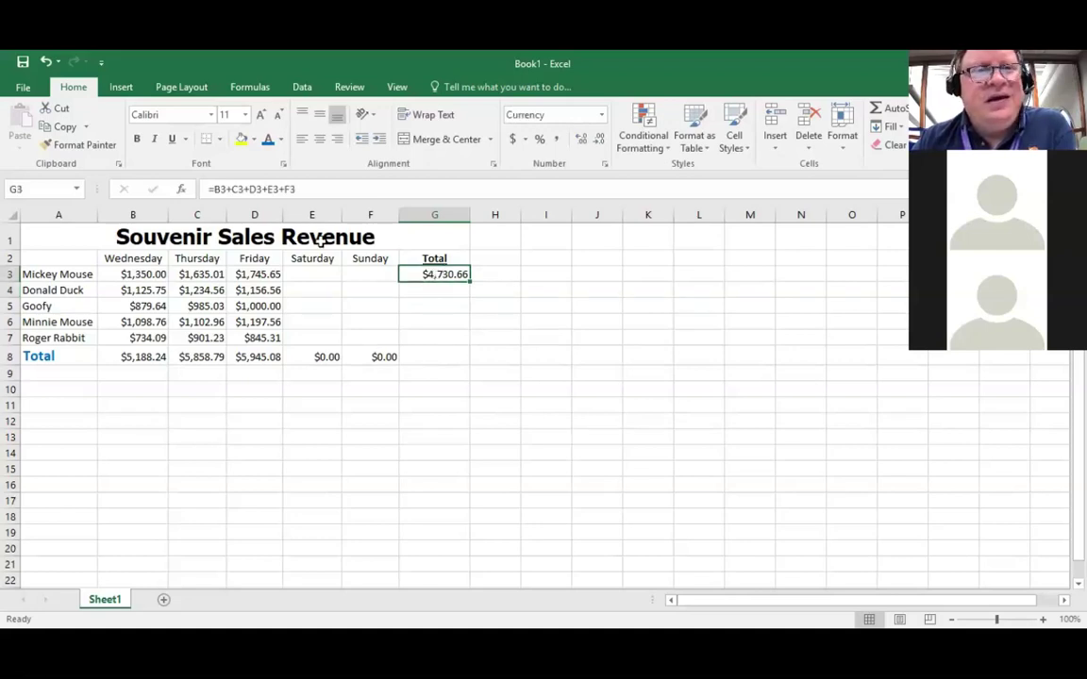
Step: Copy the G3 total formula into G4:G8, giving an overall total of $16,992.11
click(64, 127)
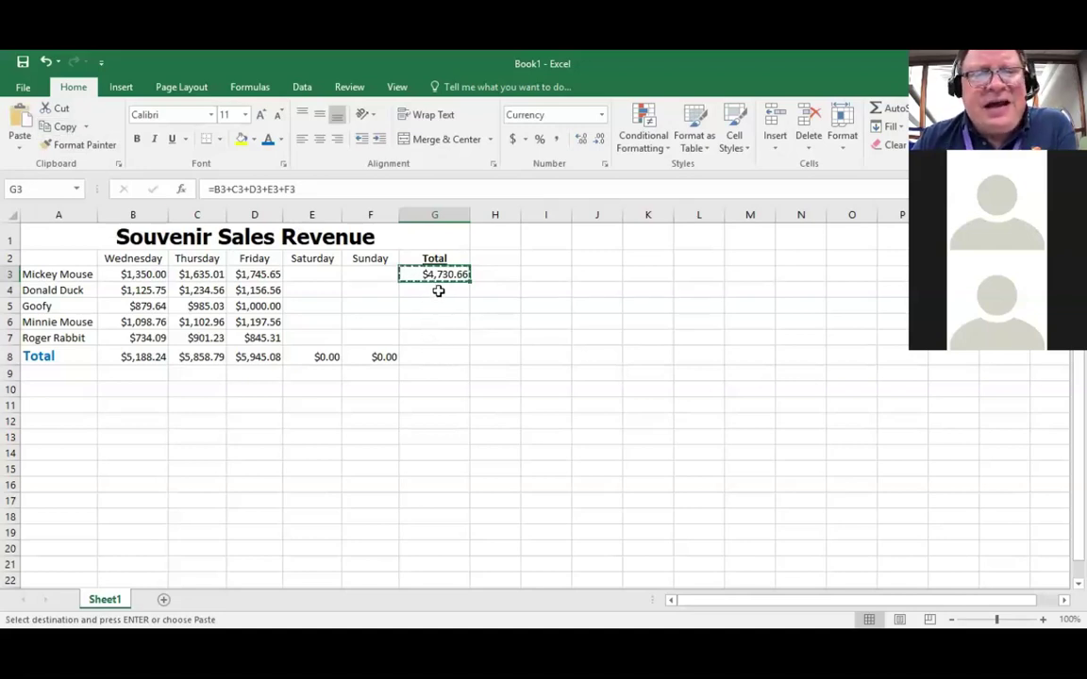
click(439, 291)
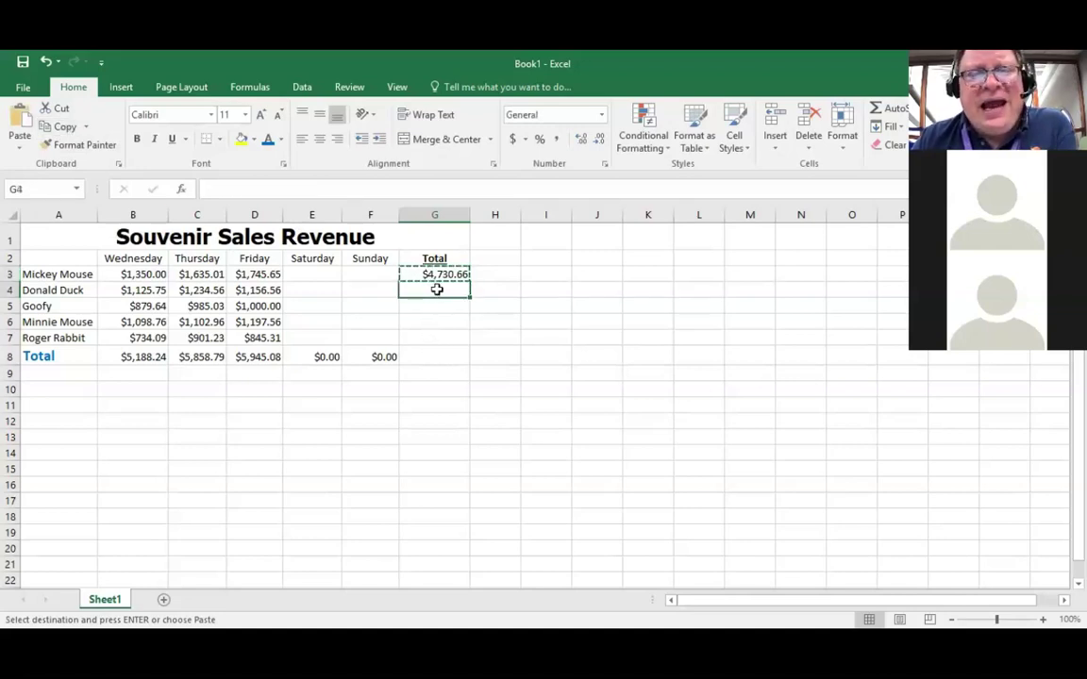
drag(437, 295, 437, 354)
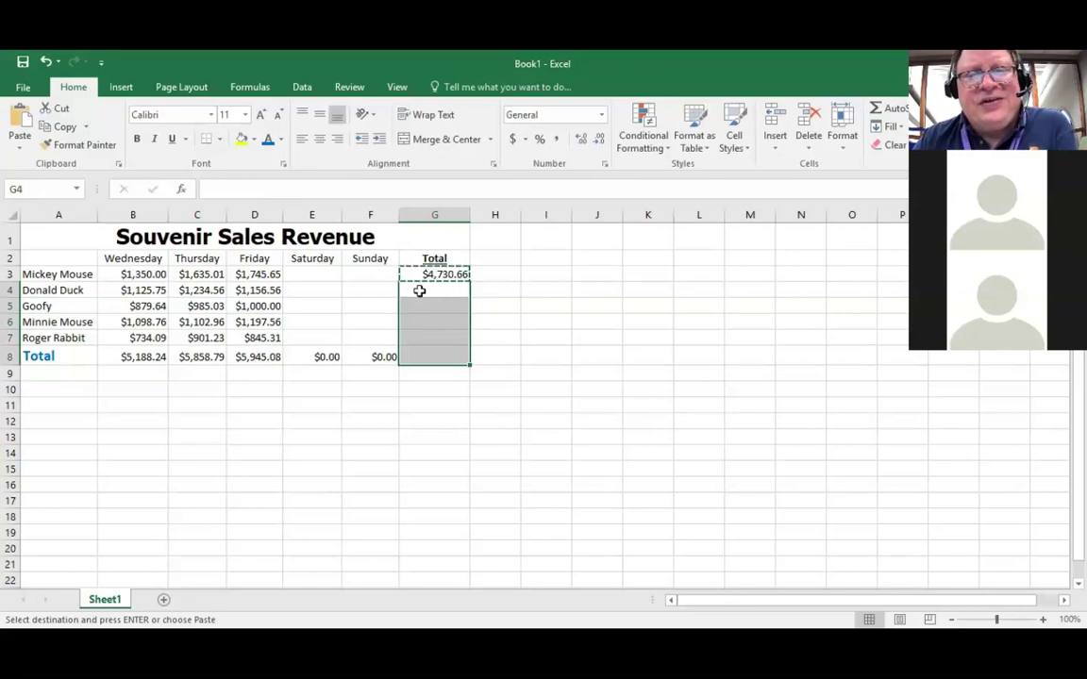
click(17, 120)
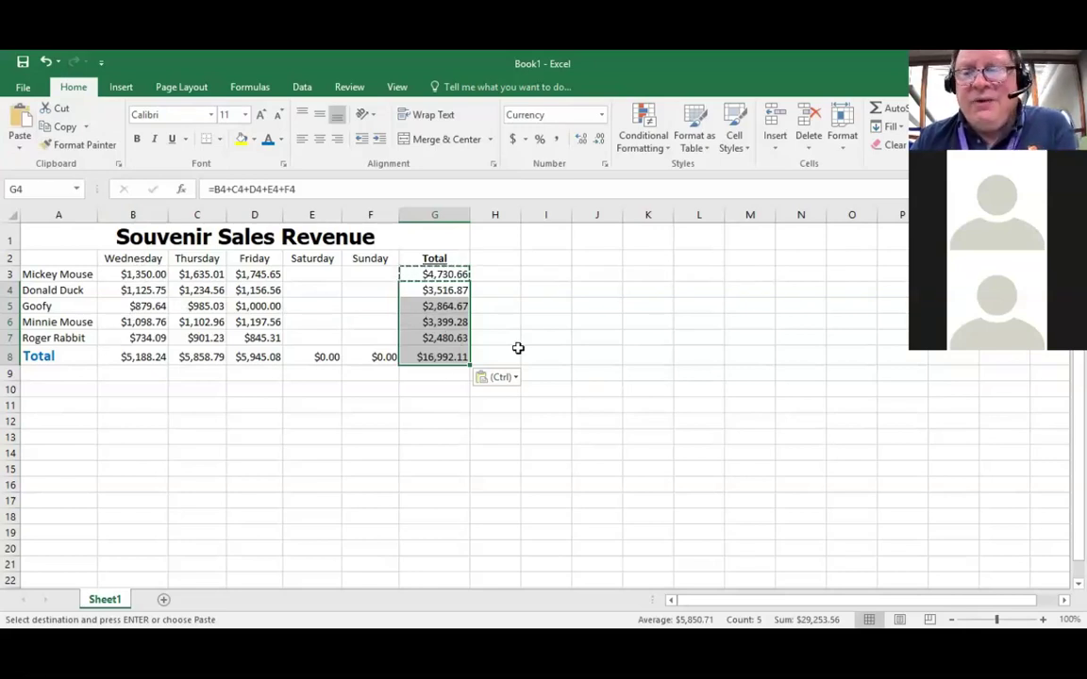
click(442, 274)
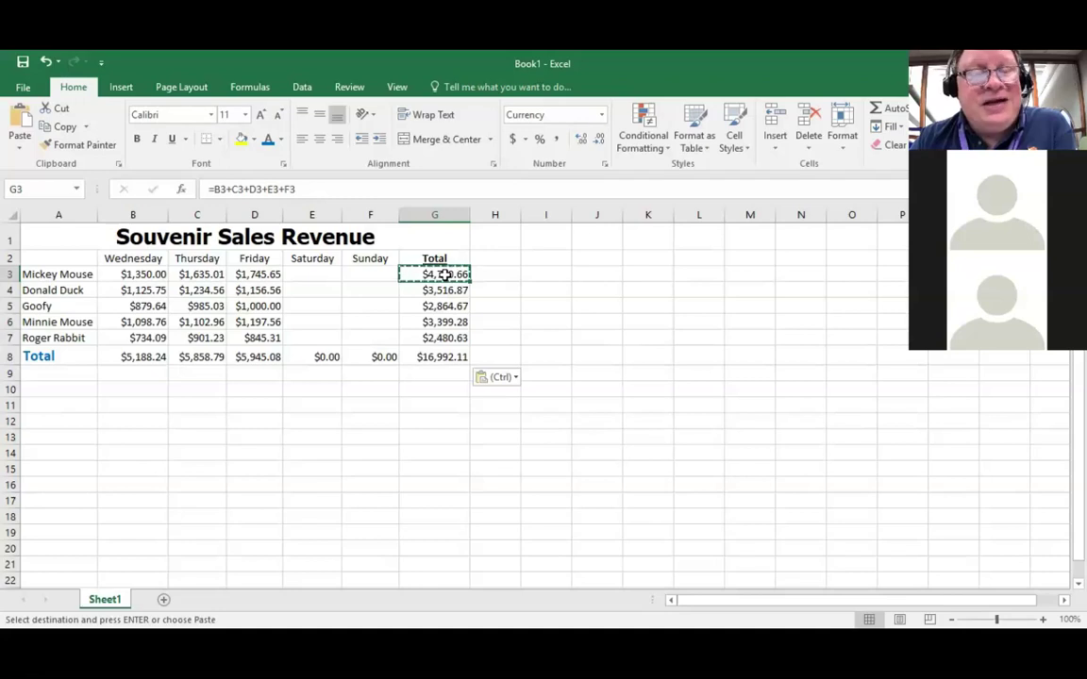
click(451, 289)
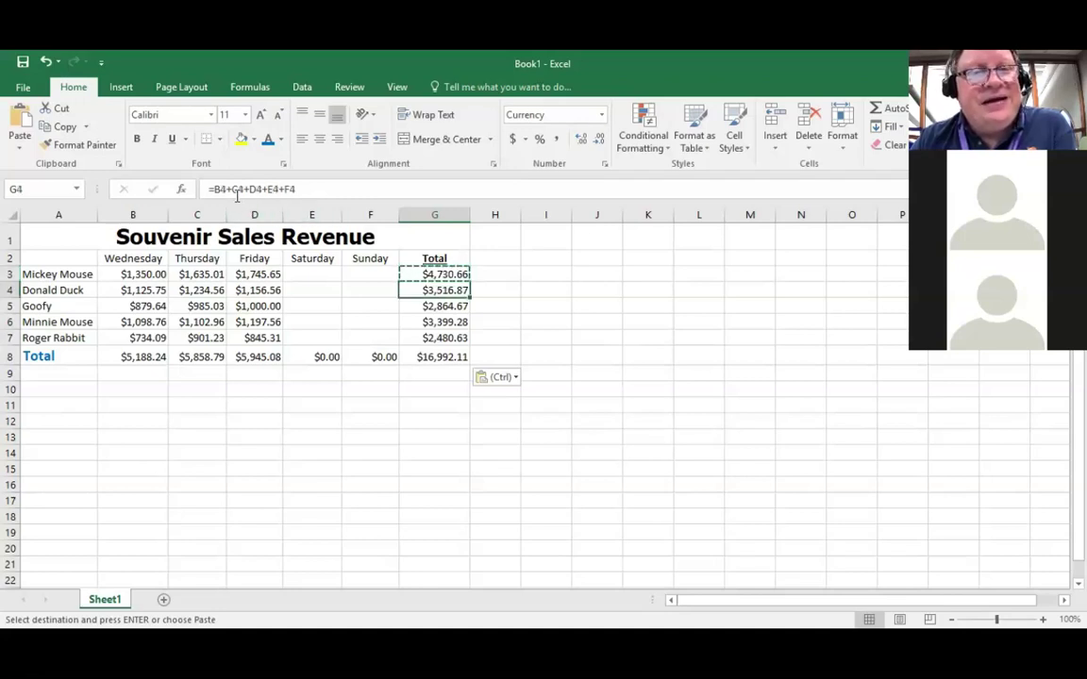
click(450, 306)
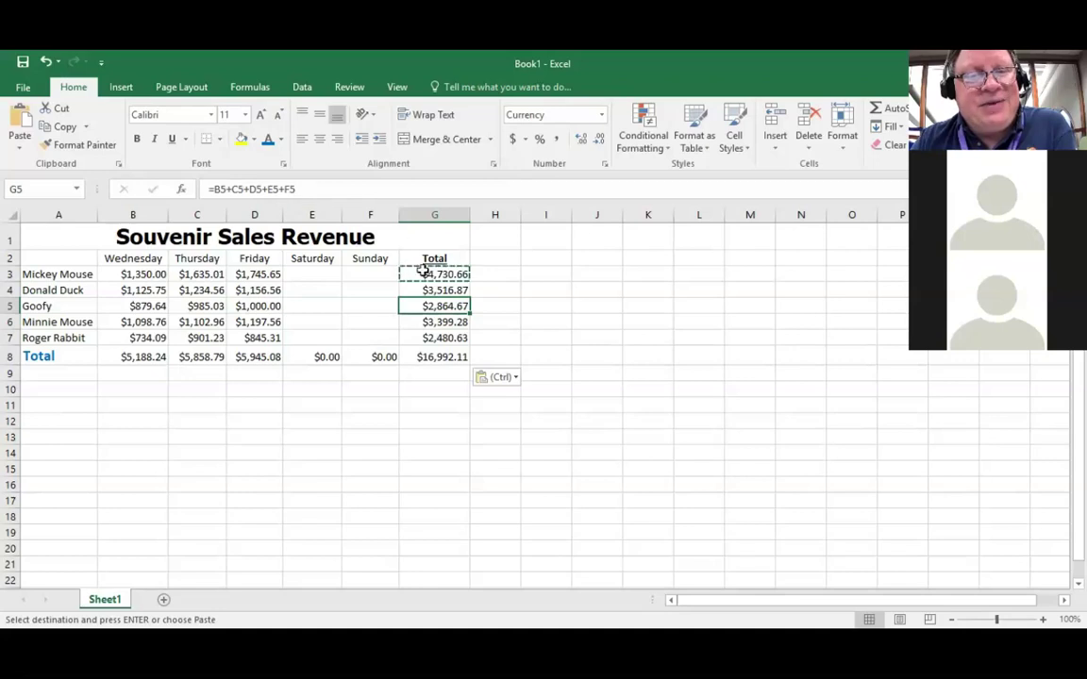
click(445, 357)
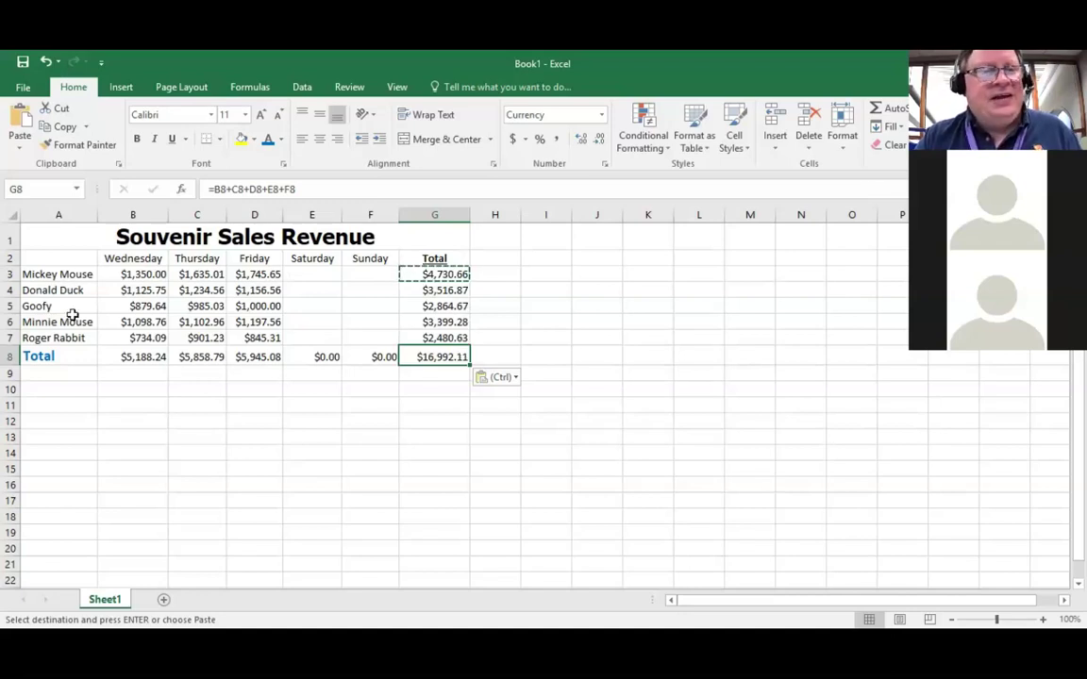
click(56, 273)
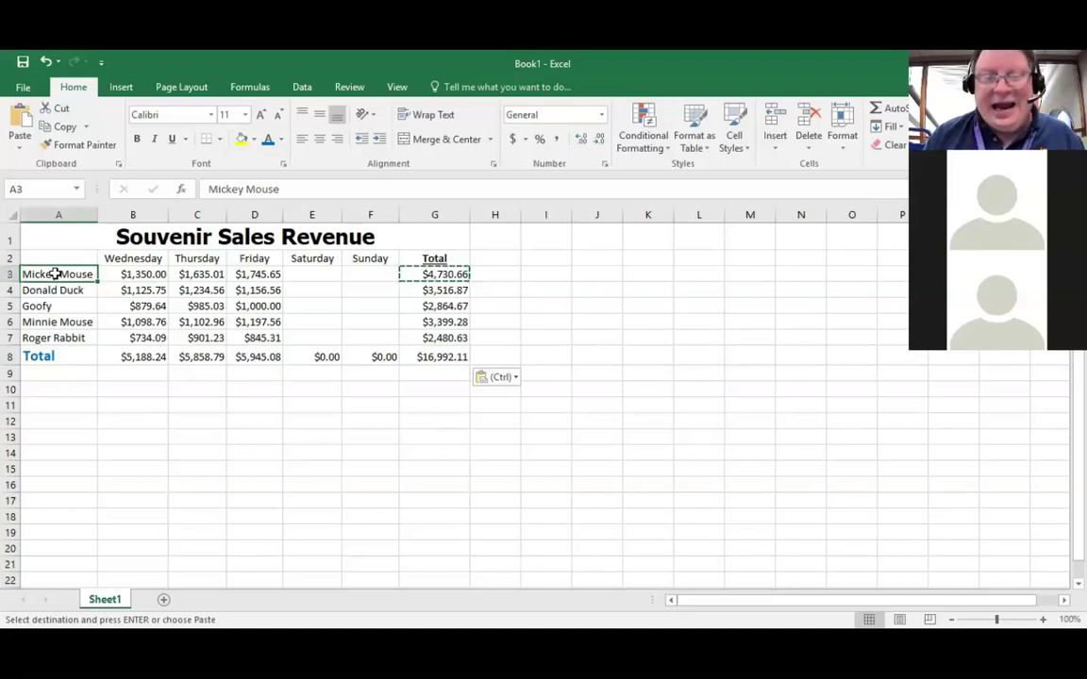
Step: Extend the selection from A3 to A3:G7, covering the five characters' rows through the Total column
key(shift+Down)
key(shift+Down)
key(shift+Down)
key(shift+Down)
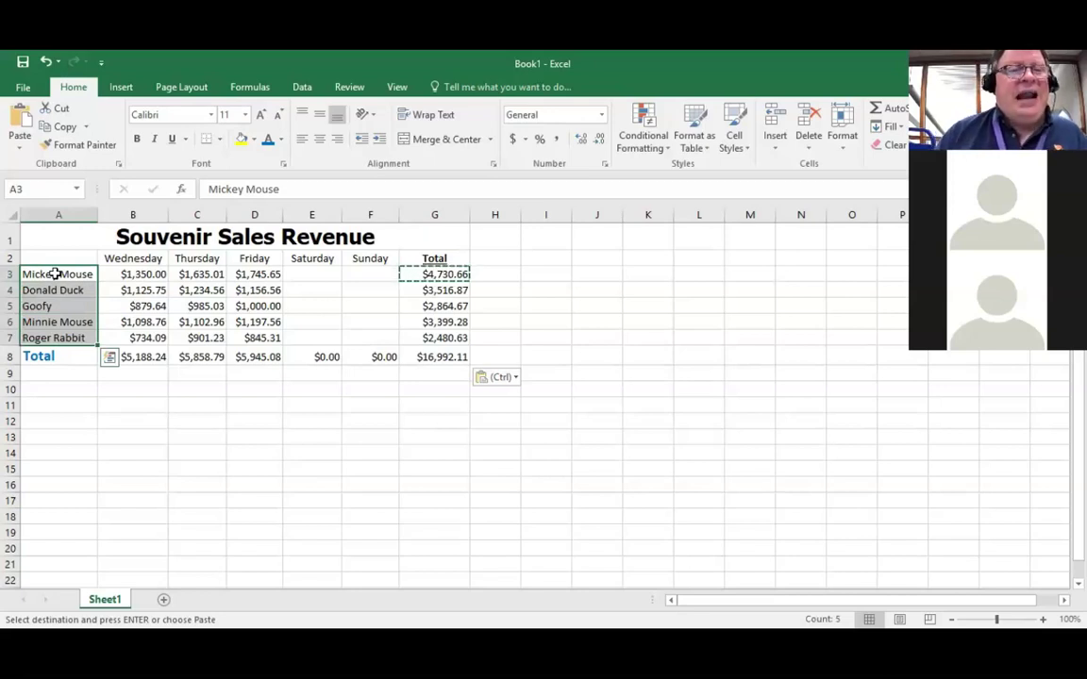
key(shift+Right)
key(shift+Right)
key(shift+Right)
key(shift+Right)
key(shift+Right)
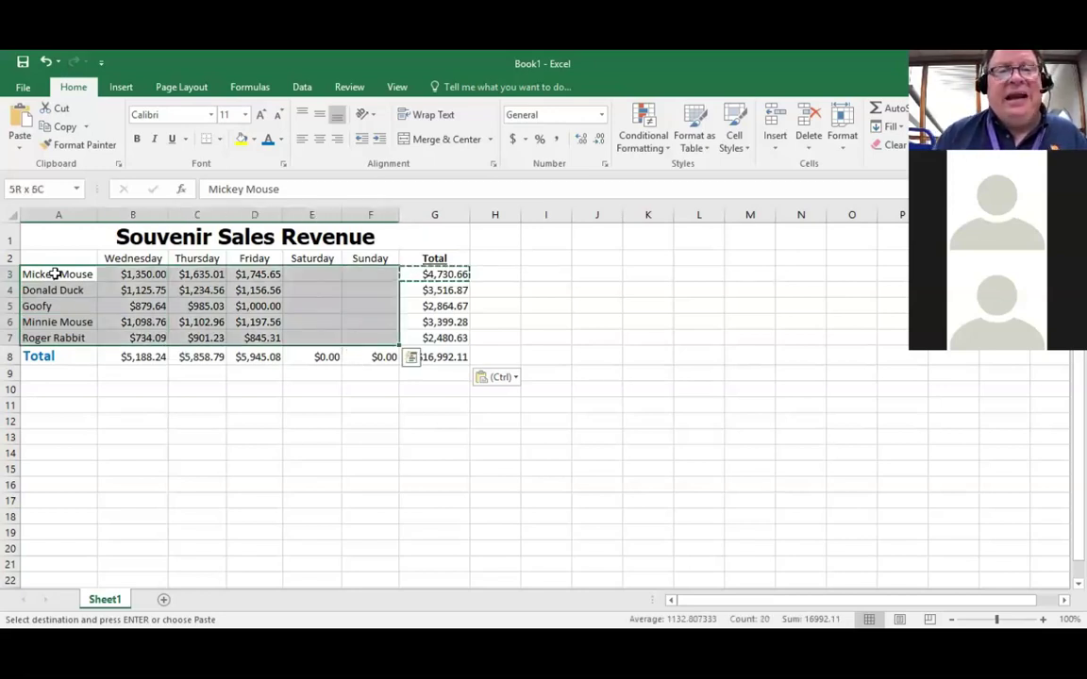
key(shift+Right)
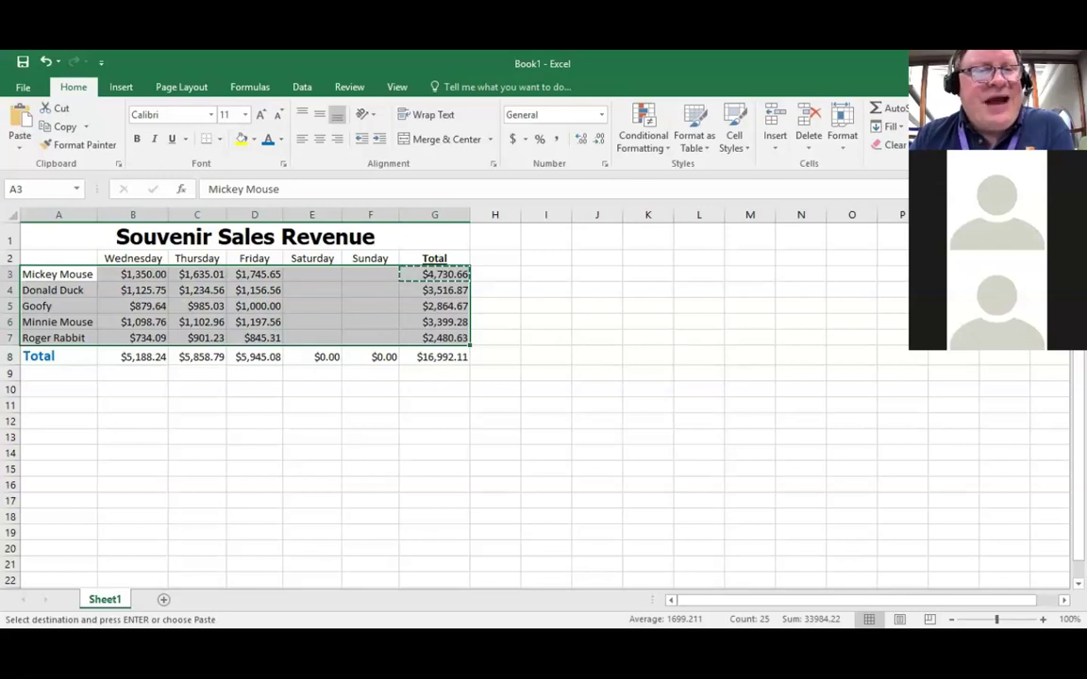
Step: Sort the selected rows A to Z by name, Donald Duck first and Roger Rabbit last
key(alt+a)
key(s)
key(a)
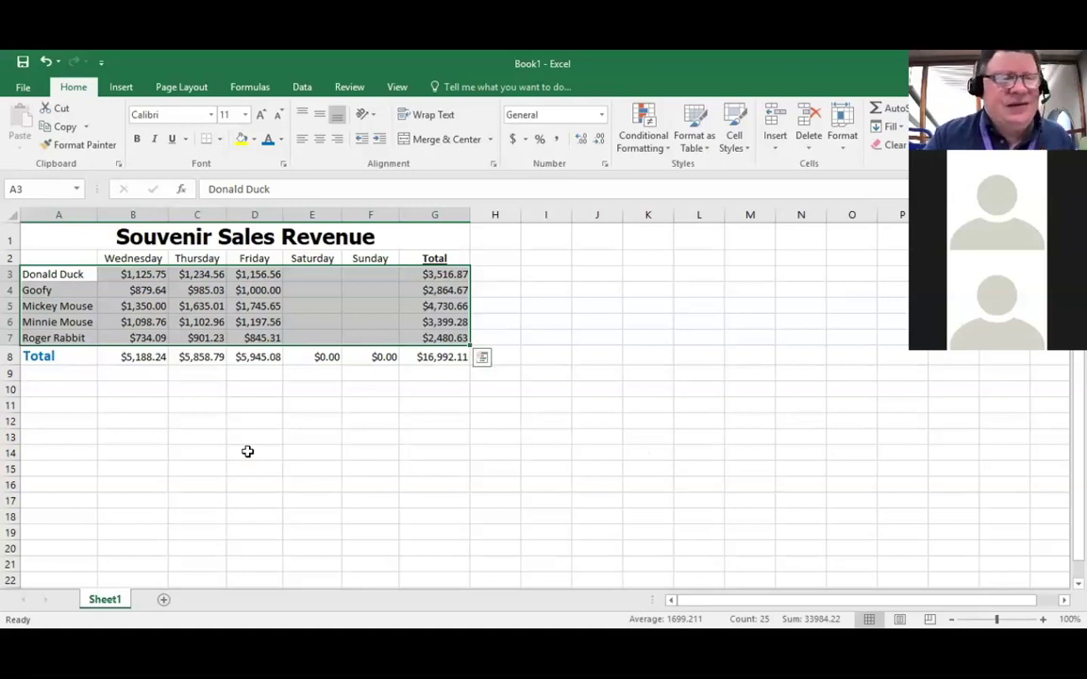
click(43, 371)
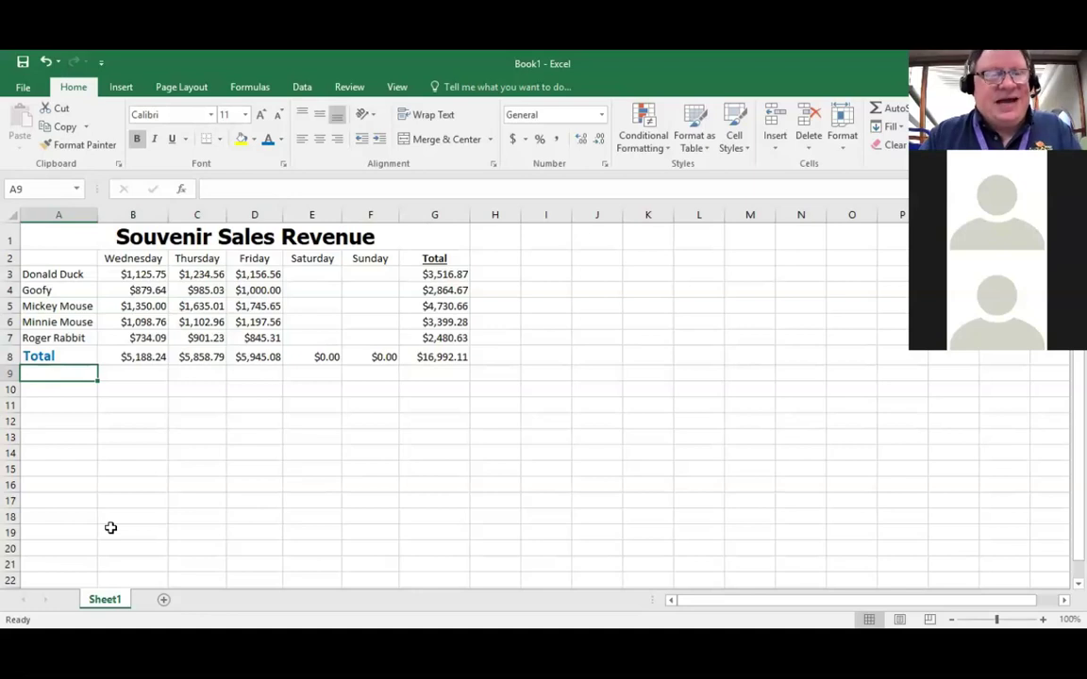
Step: Enter the label 'Sales Tax' in A9 and the rate 0.095 in G9
text(Sales)
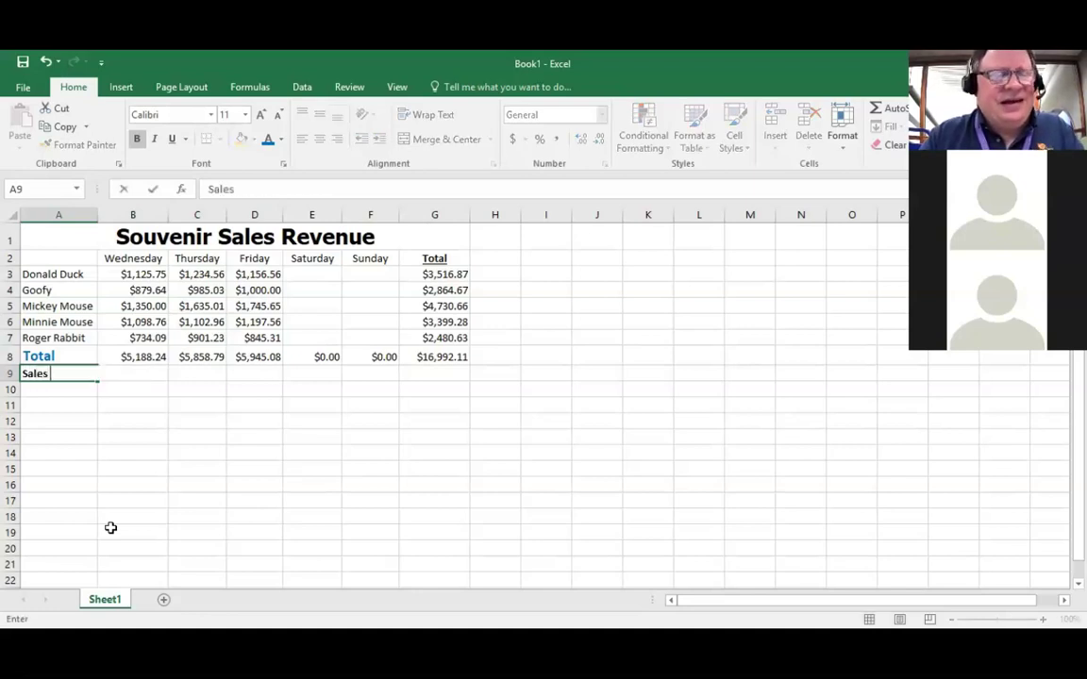
text( Tax)
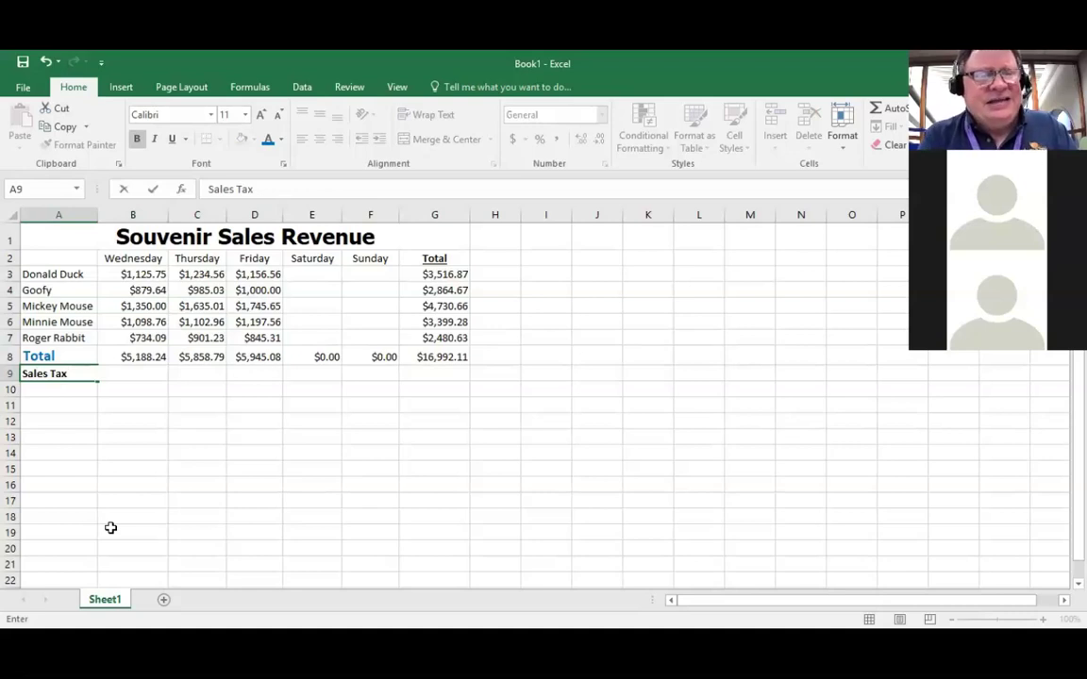
key(Tab)
key(Tab)
key(Tab)
key(Tab)
key(Tab)
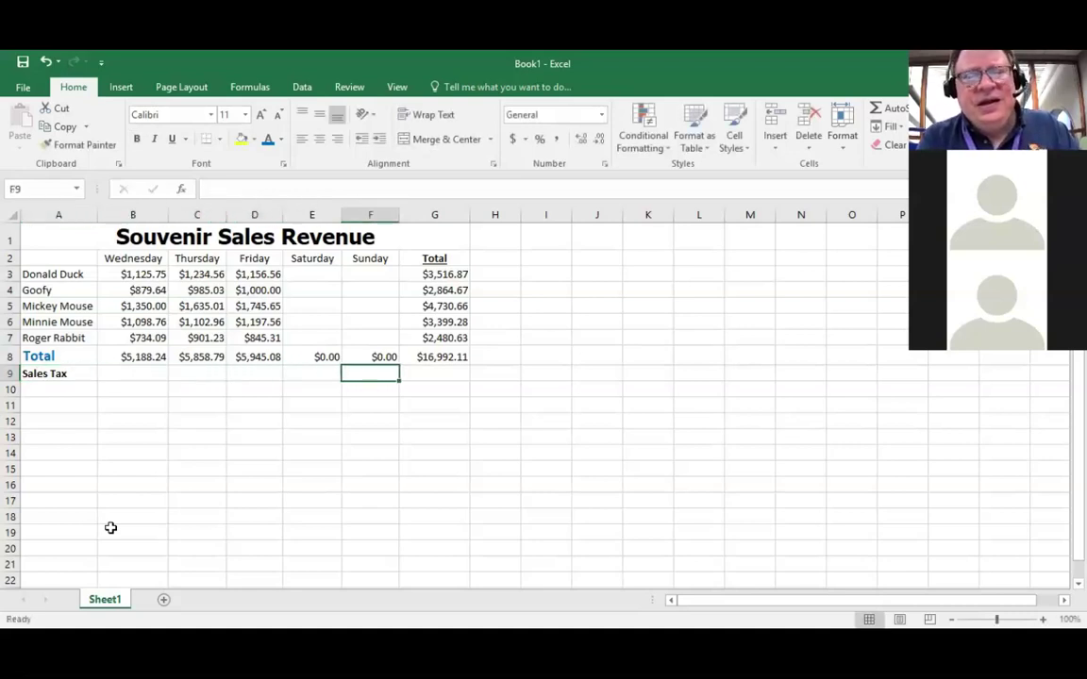
key(Tab)
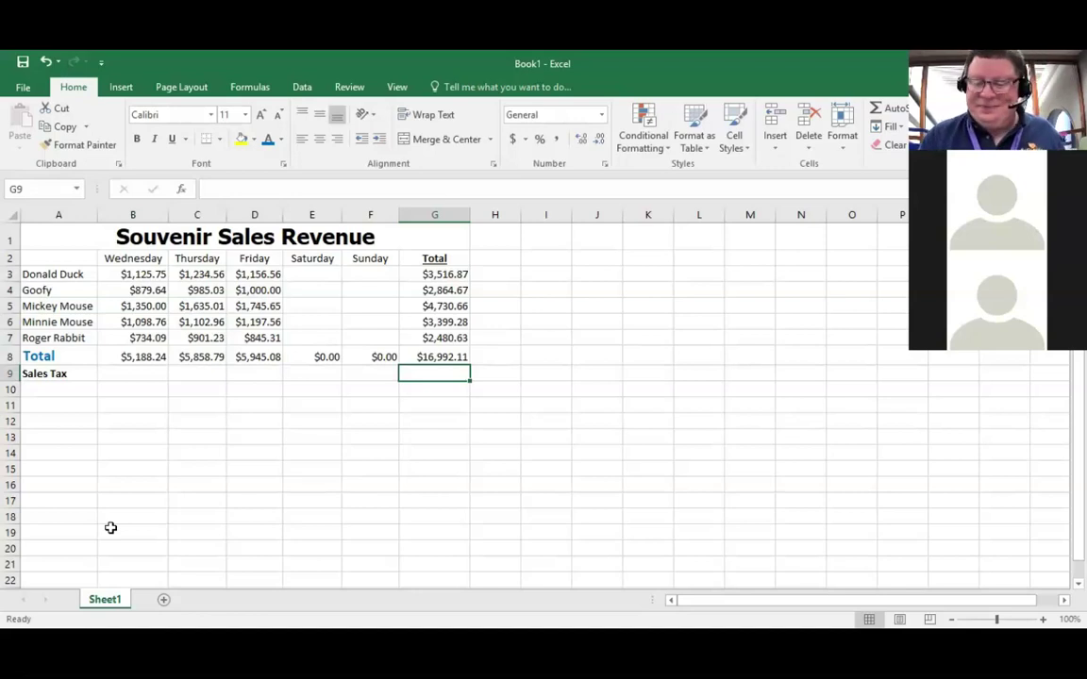
text(0)
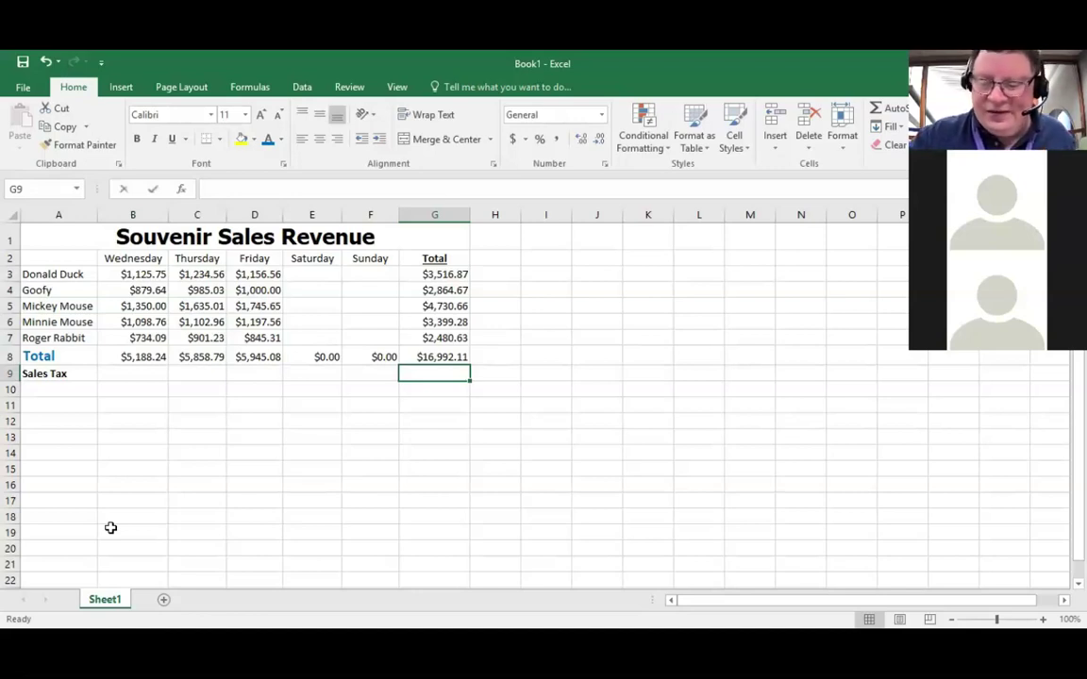
text(.)
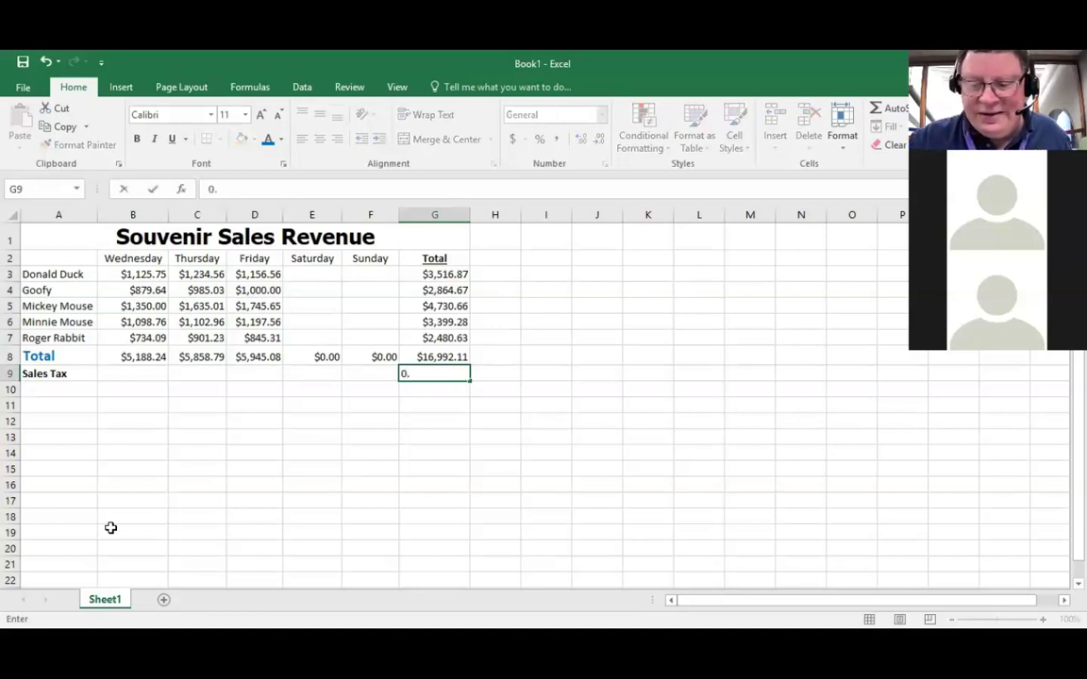
text(095)
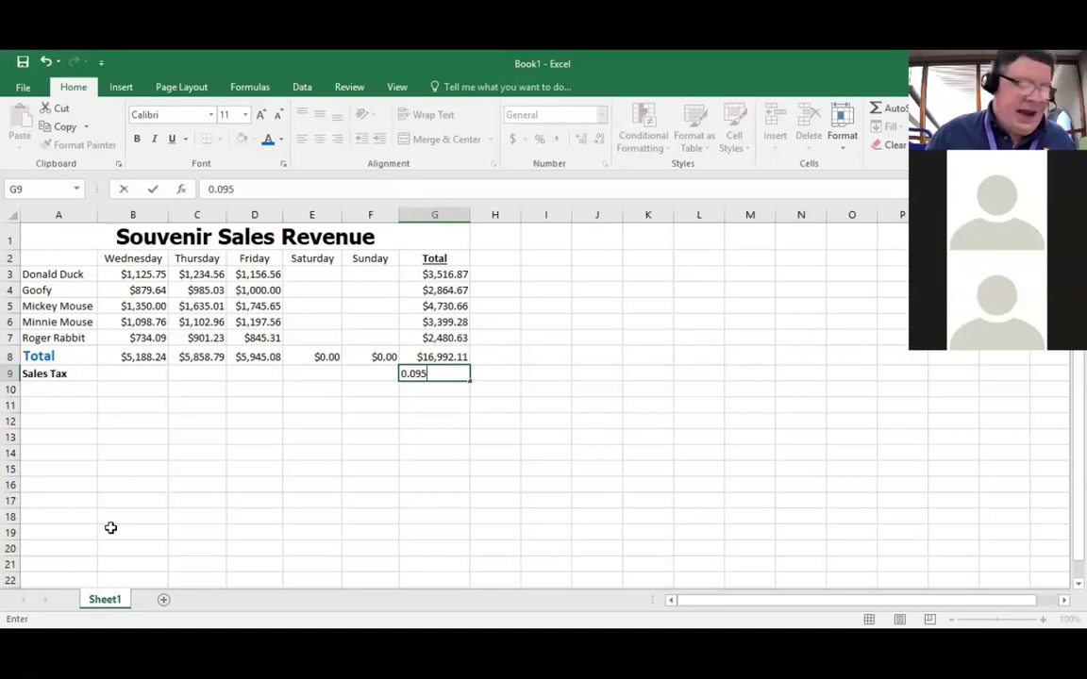
key(Return)
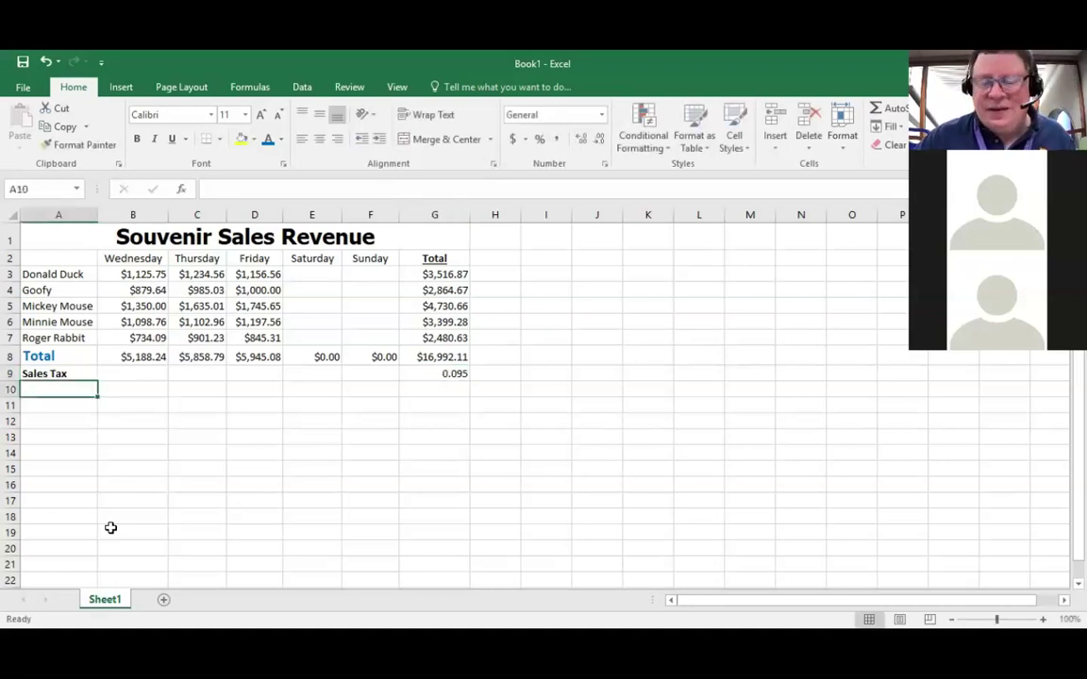
Step: Reselect G9 and bring up the Number Format list
key(Up)
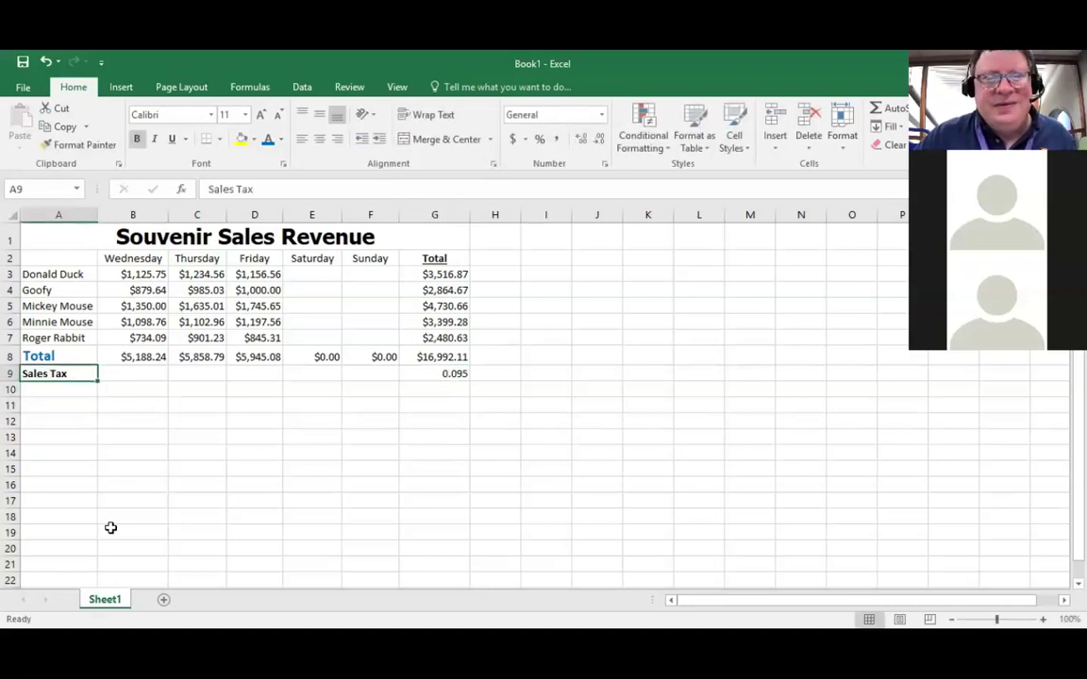
key(Right)
key(Right)
key(Right)
key(Right)
key(Right)
key(Right)
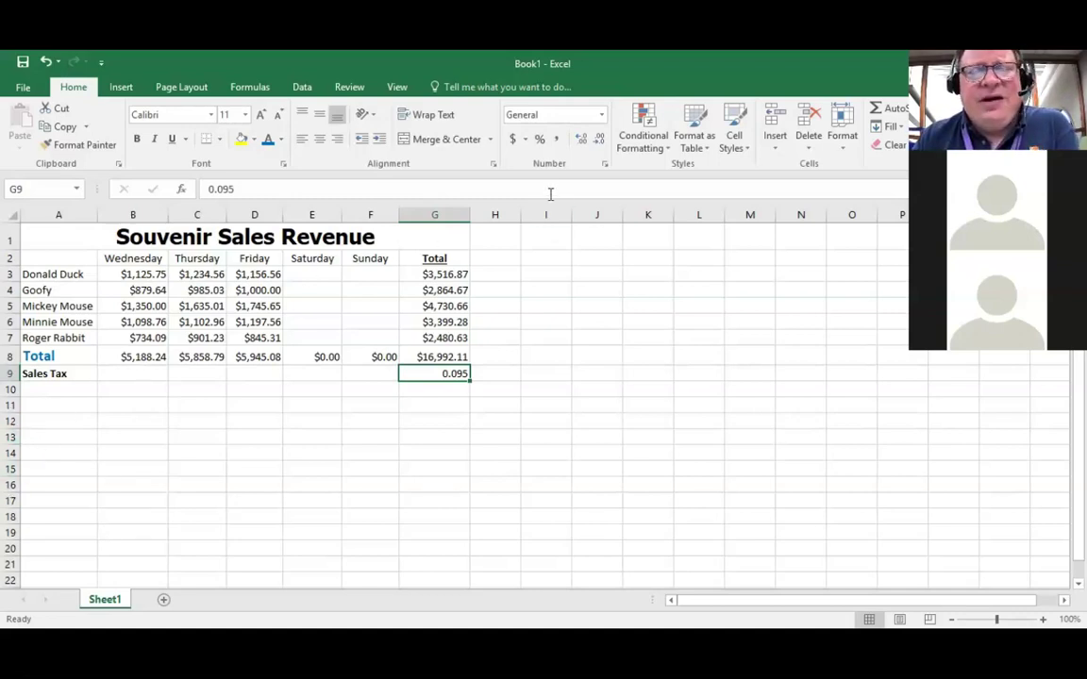
click(602, 115)
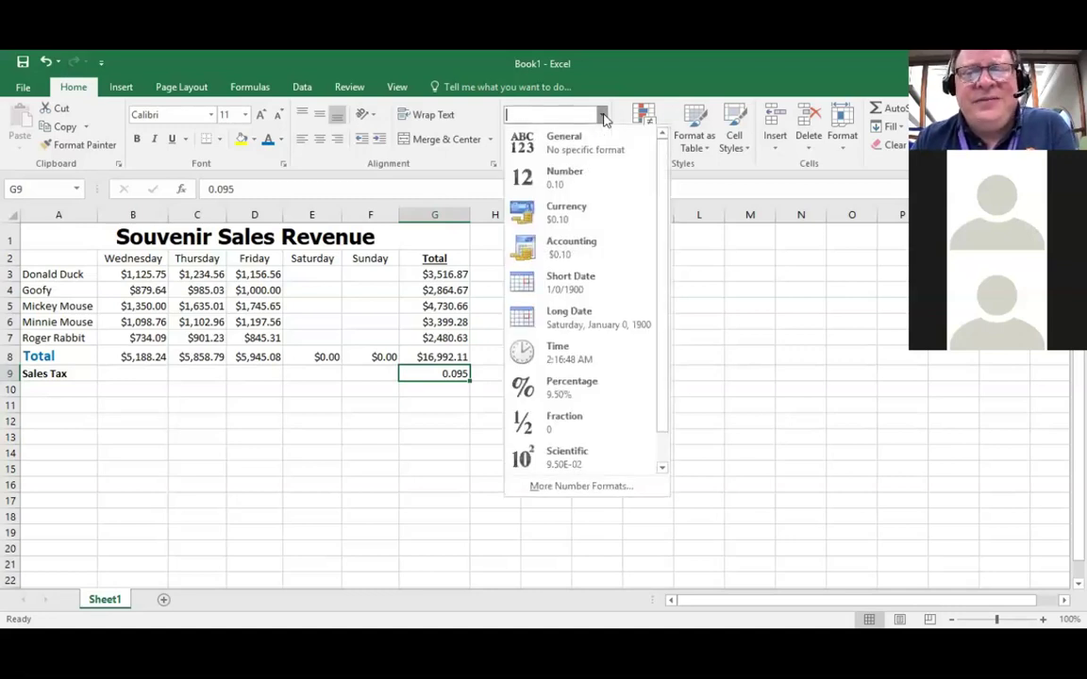
Step: Format G9's 0.095 rate as Percentage so it displays 9.50%
click(583, 394)
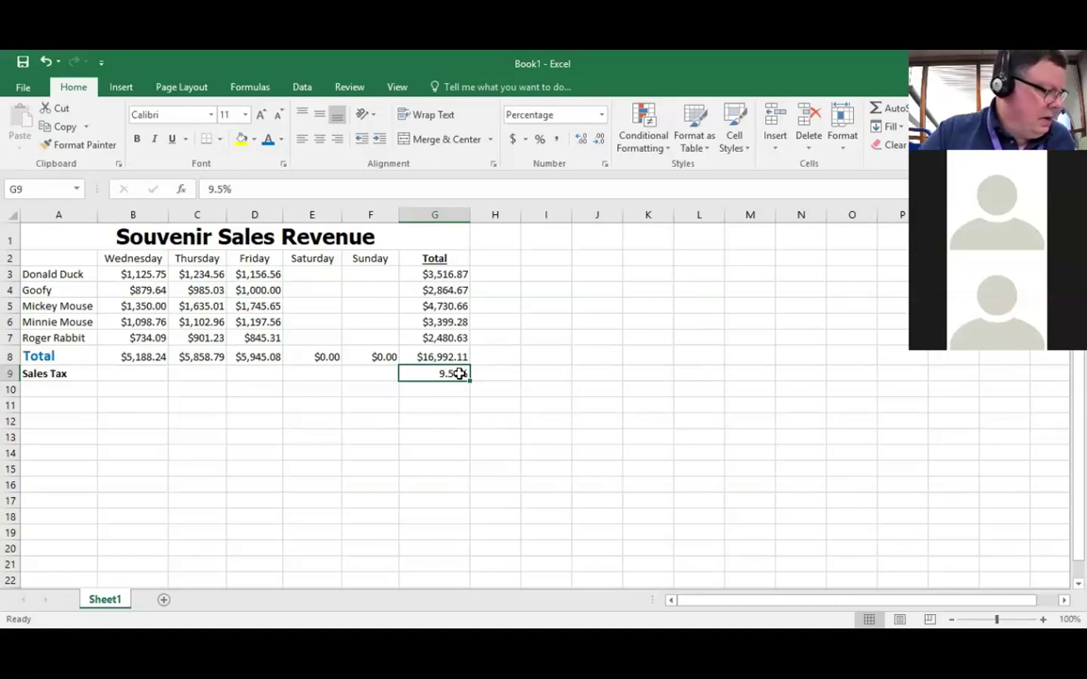
click(54, 386)
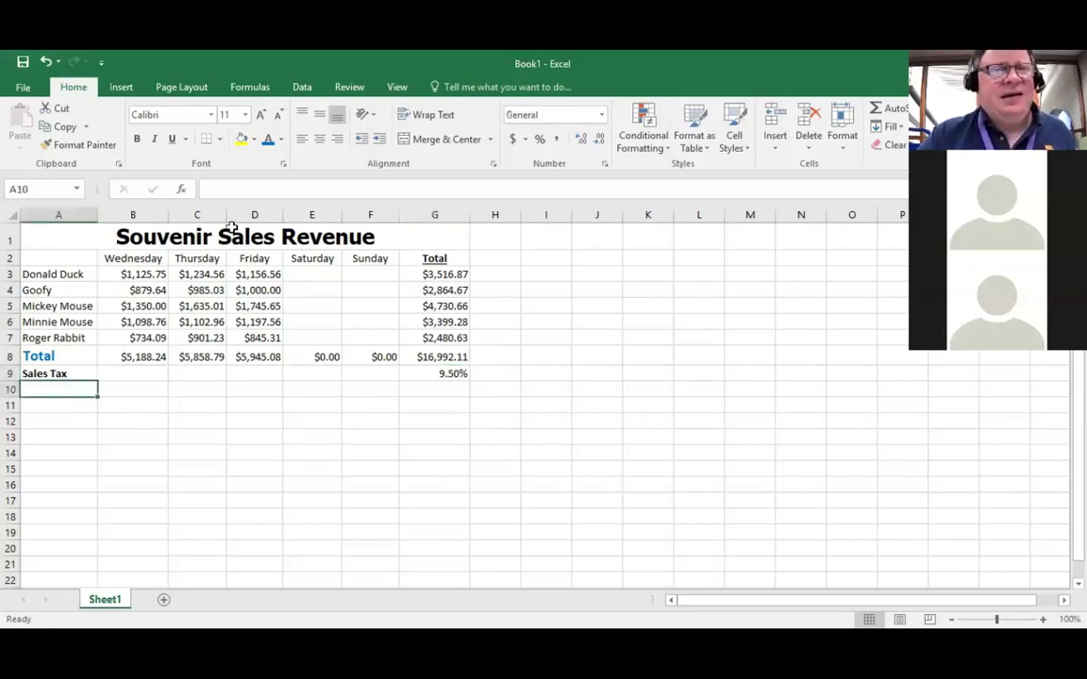
Step: Enter 'Grand Total' in A10 as 16-point, bold, purple text
click(246, 116)
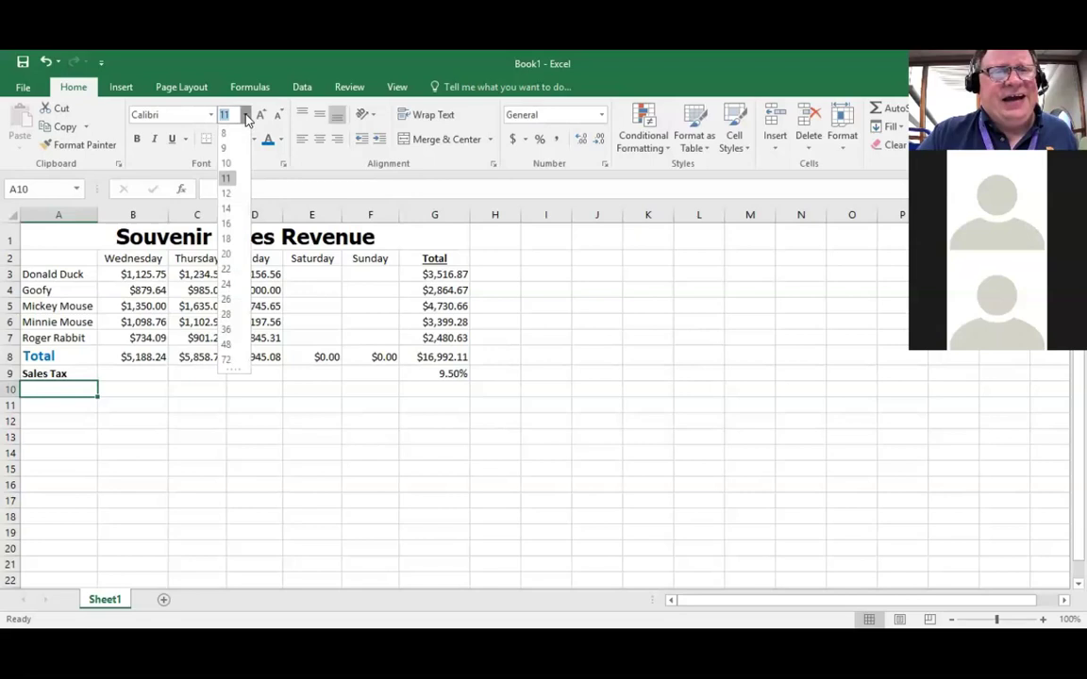
click(227, 224)
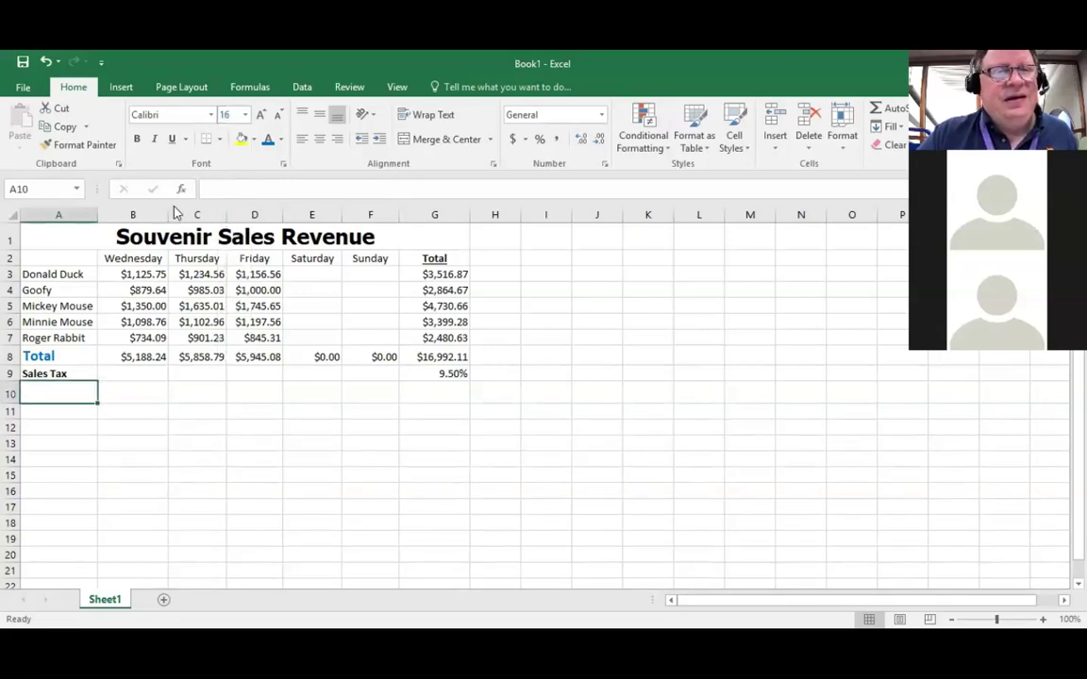
click(137, 140)
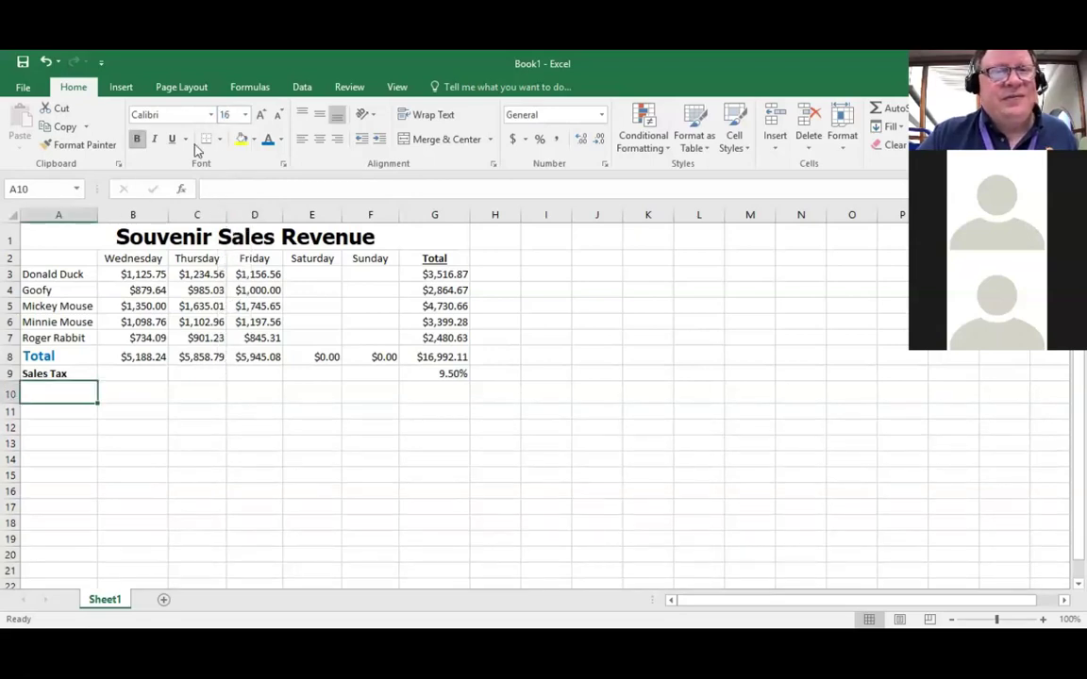
click(279, 140)
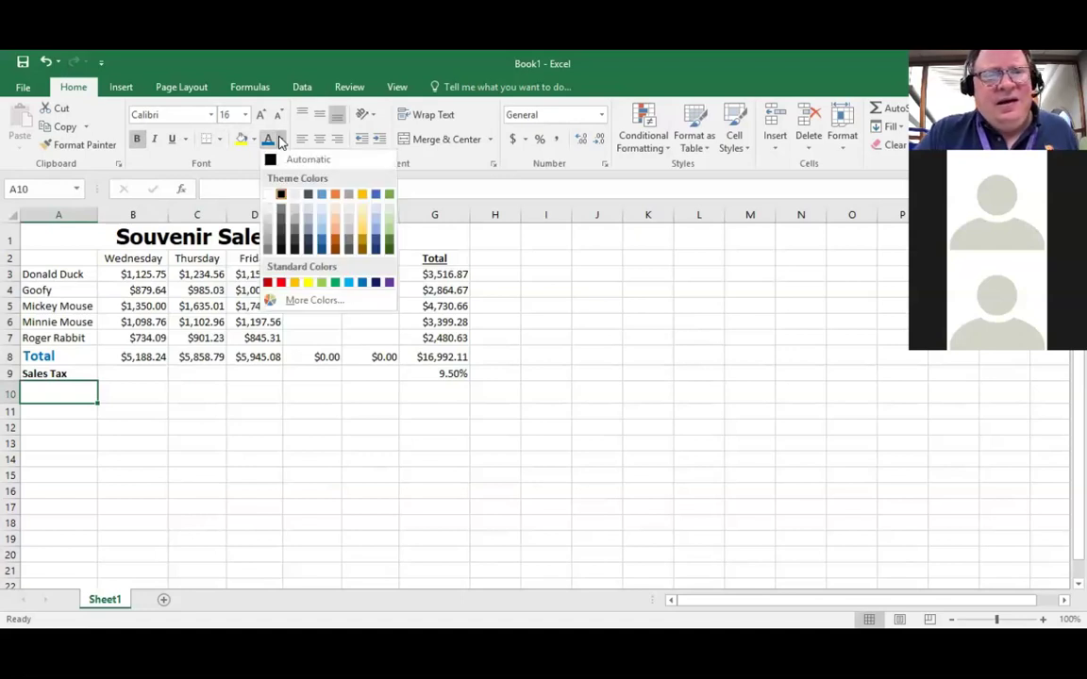
click(383, 283)
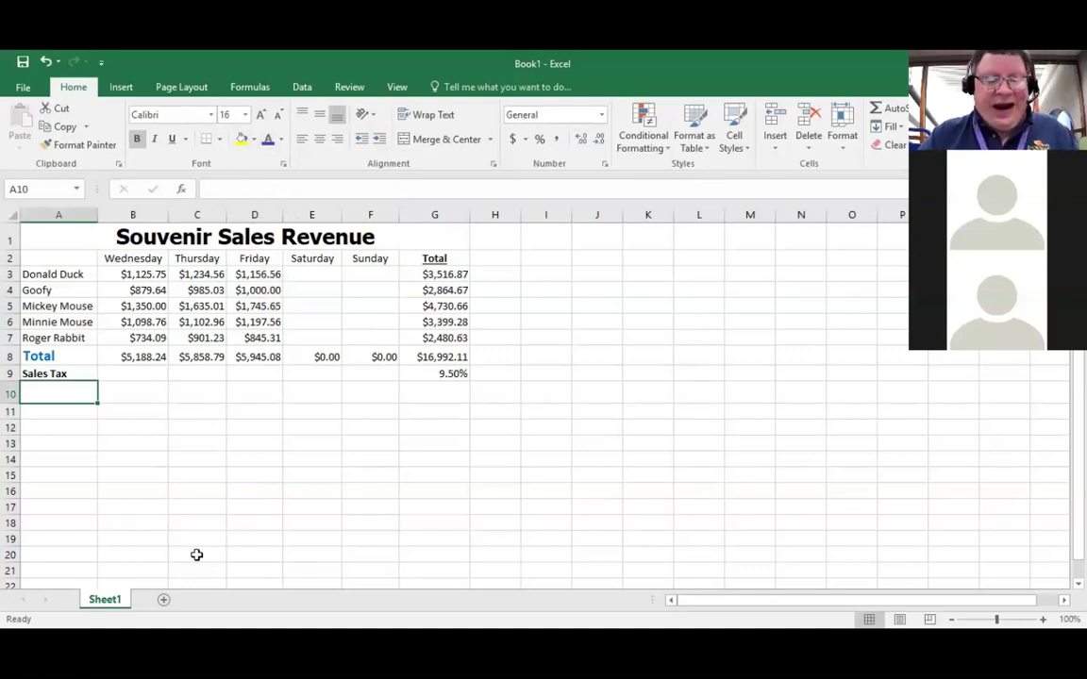
text(Gra)
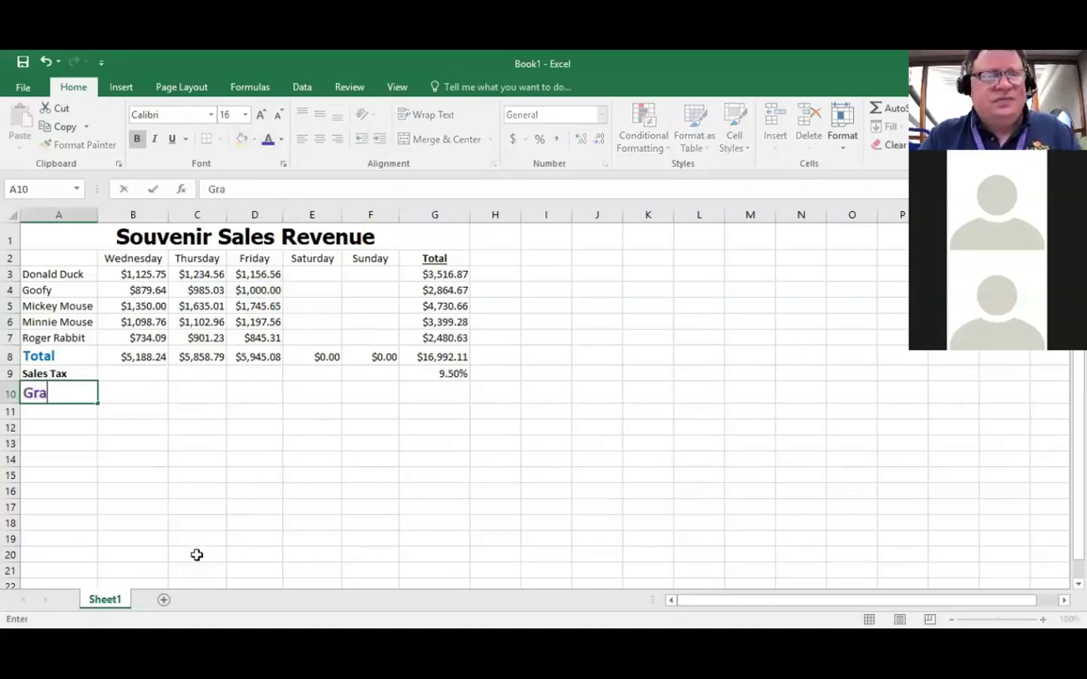
text(nd Total)
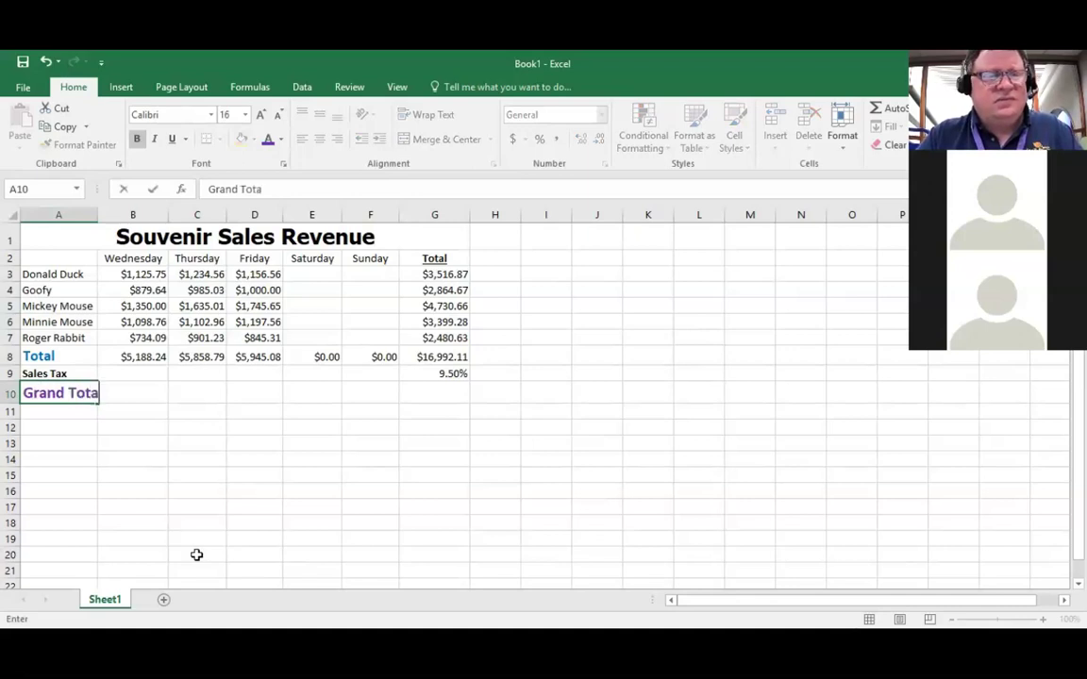
key(Right)
key(Right)
key(Right)
key(Right)
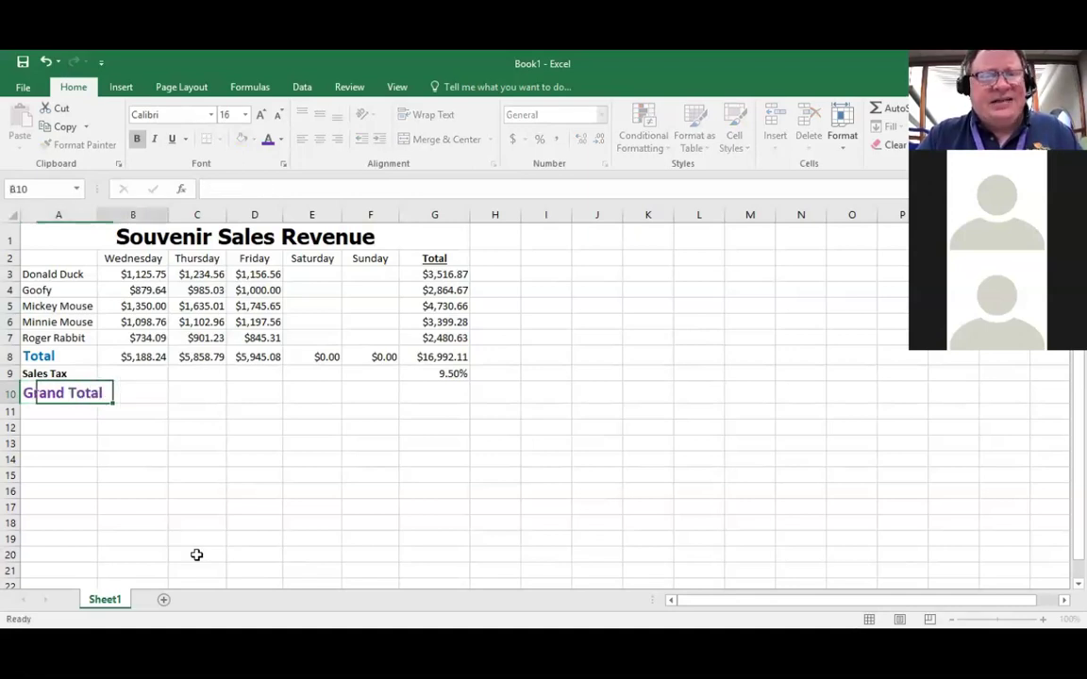
key(Right)
key(Right)
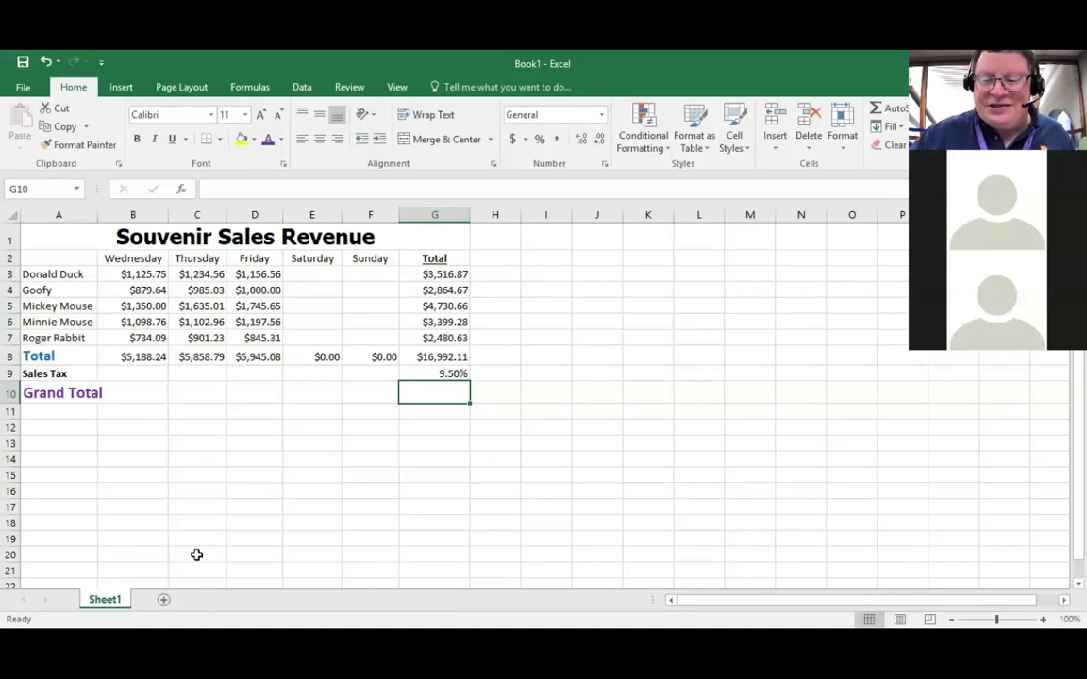
Step: Enter =g8+(g8*g9) in G10, giving a grand total of $18,606.36
text(=)
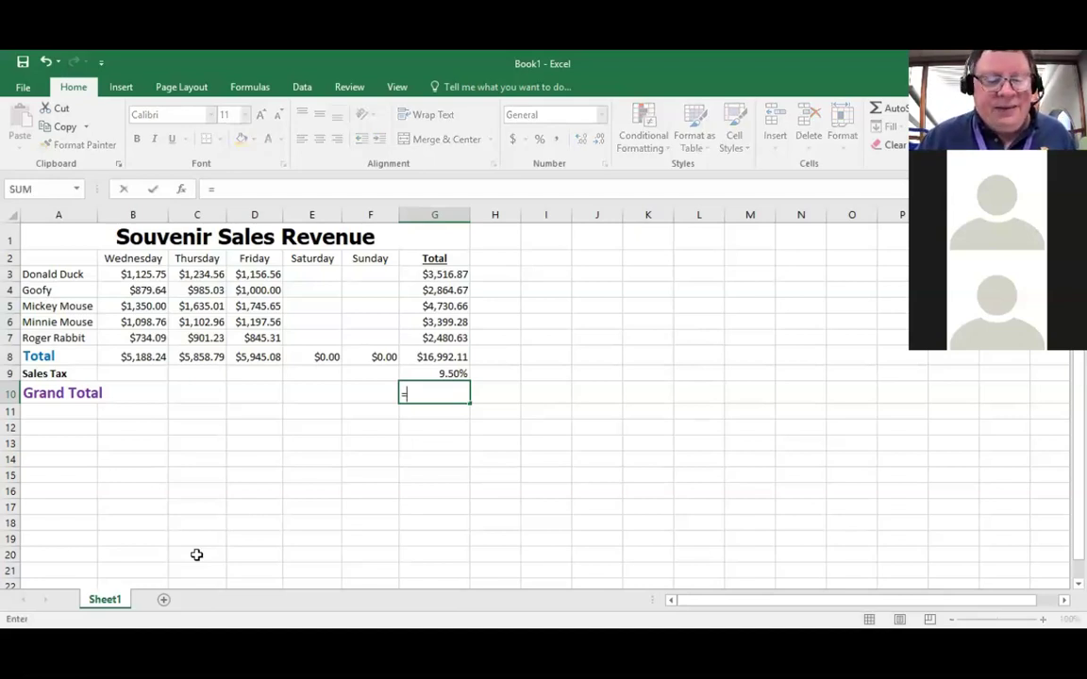
text(g8+)
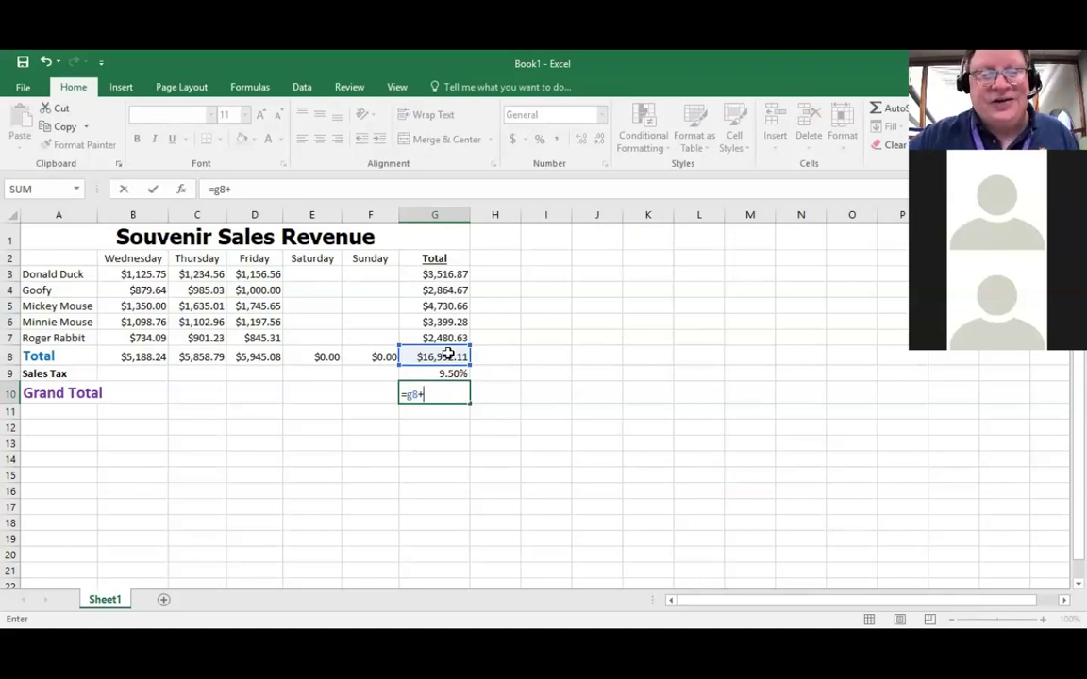
text(()
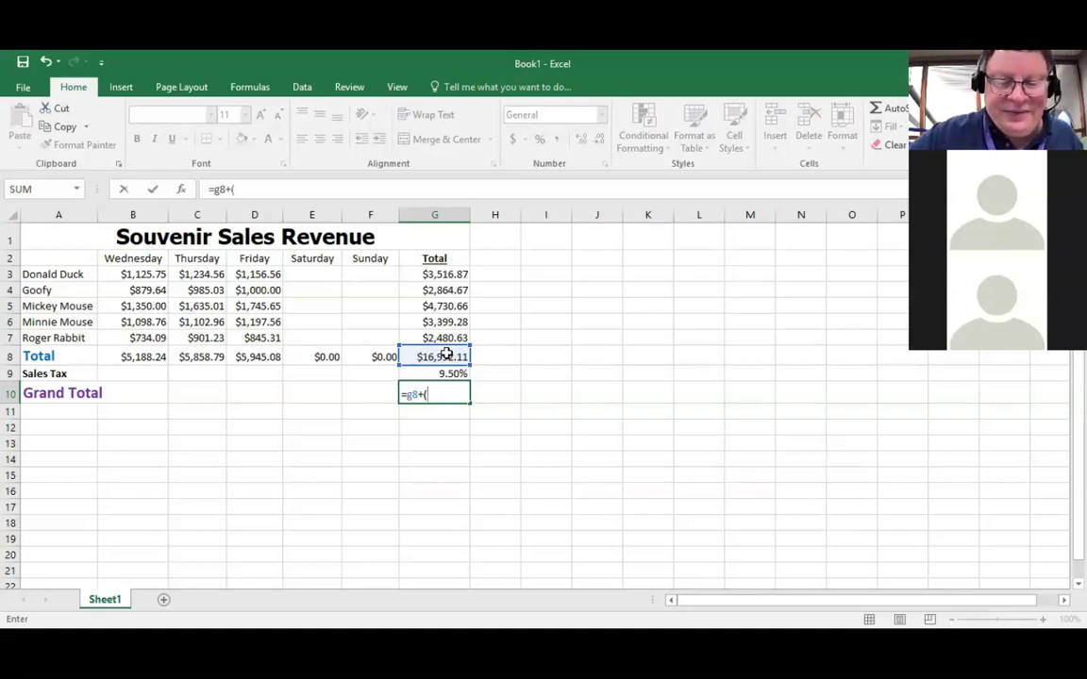
text(g8)
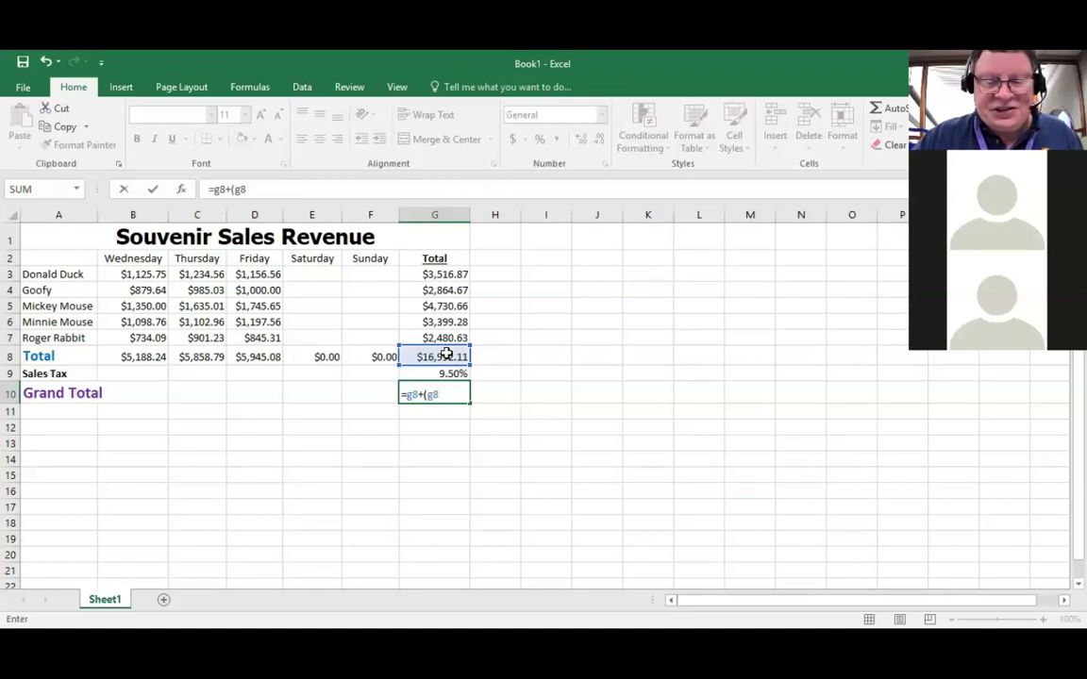
text(*)
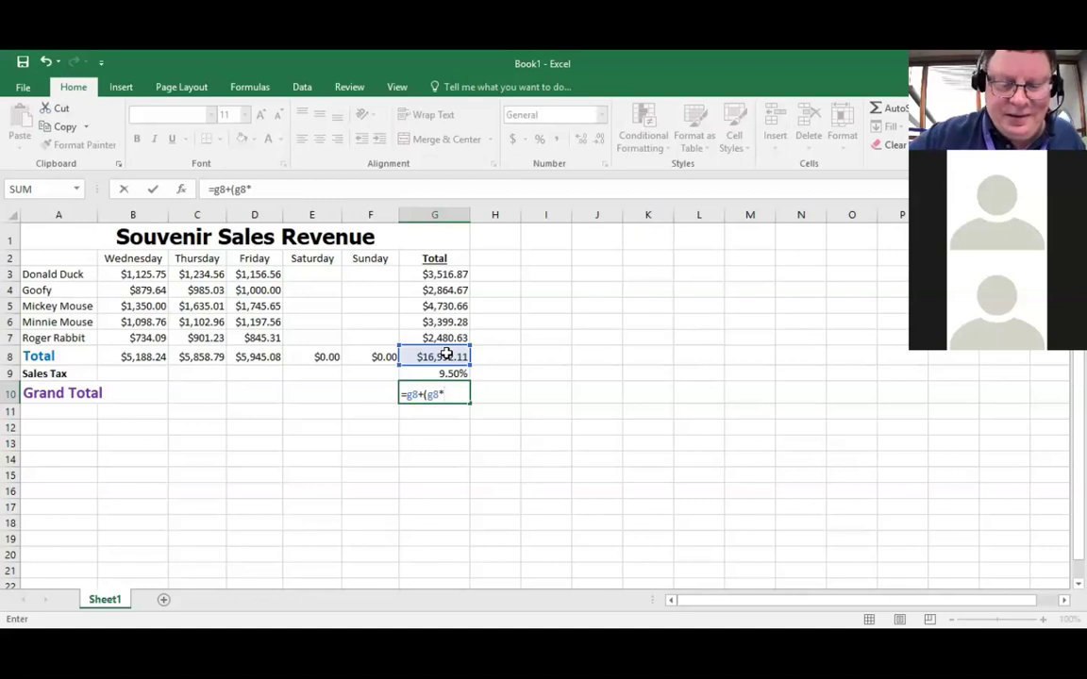
text(g)
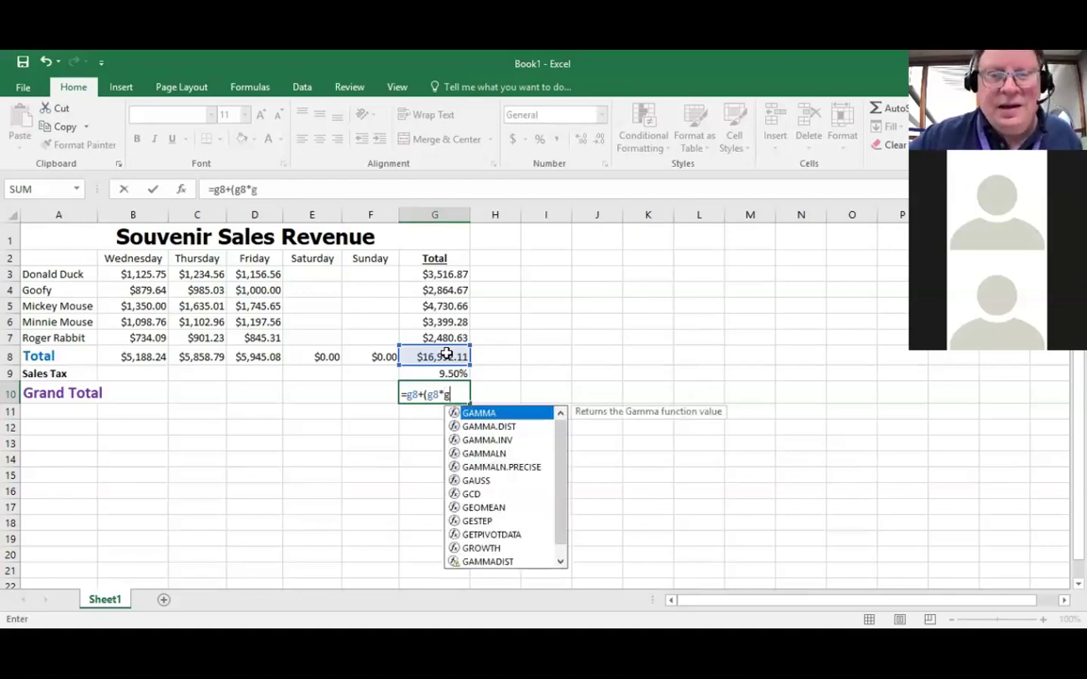
text(9)
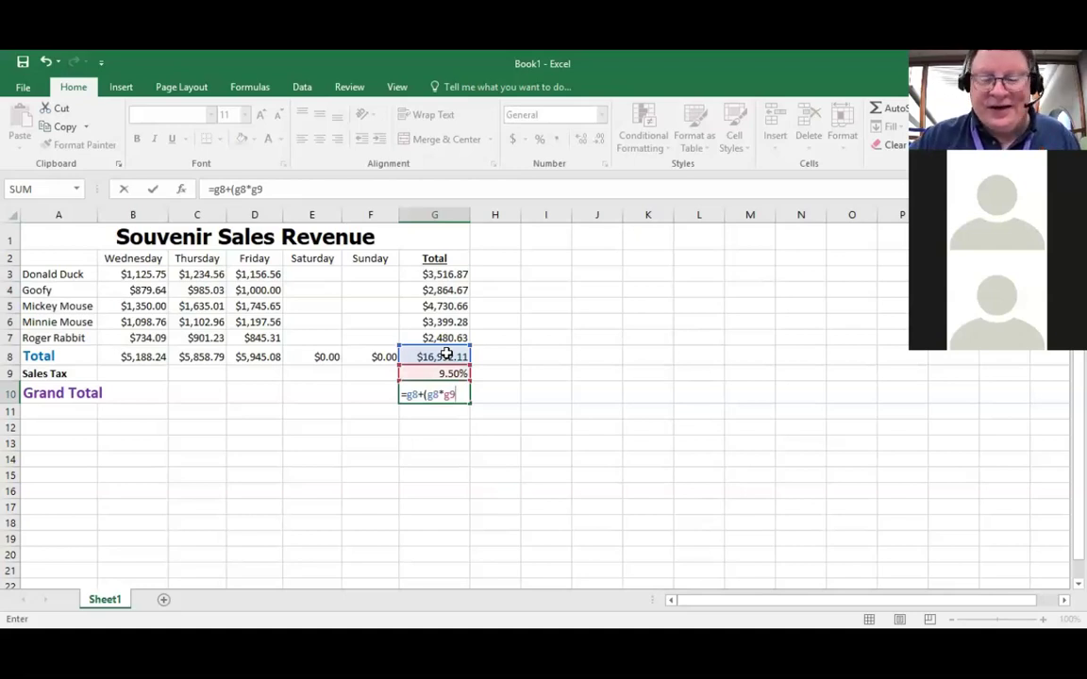
text())
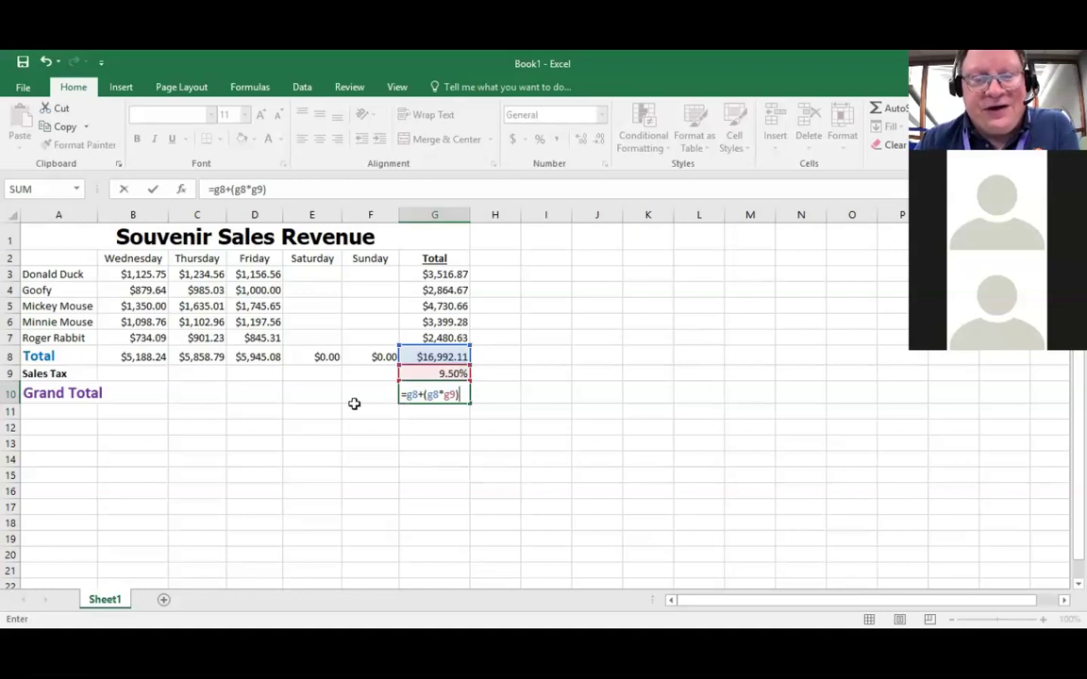
key(Return)
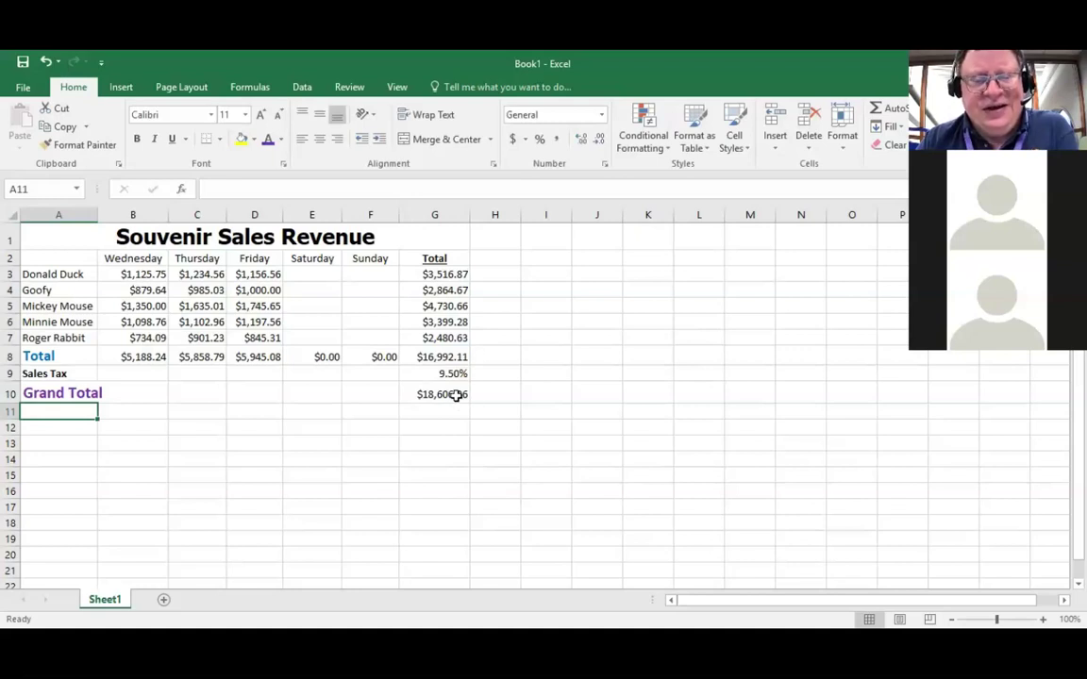
click(456, 397)
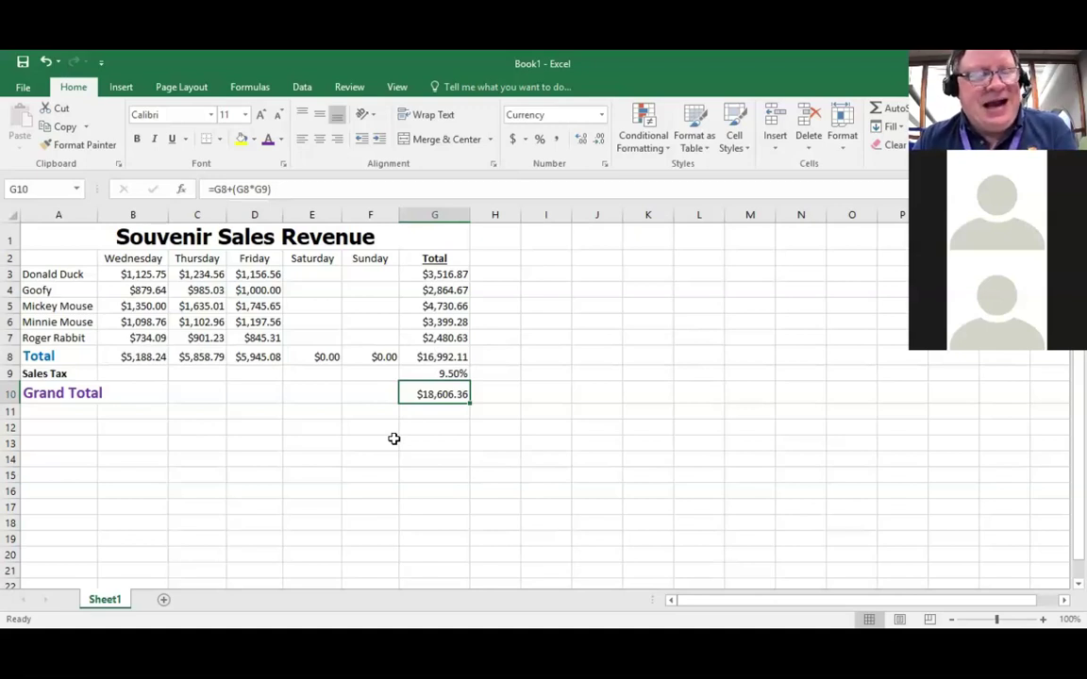
Step: Replace the A8 label 'Total' with 'Subtotal'
click(42, 357)
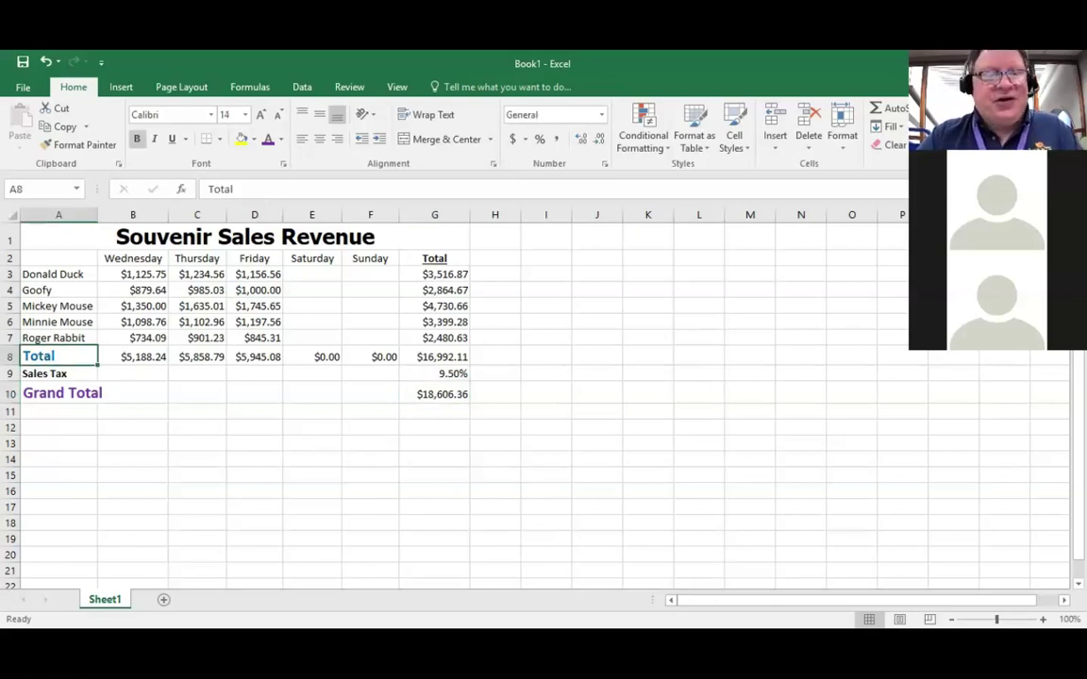
text(Subtotal)
key(Return)
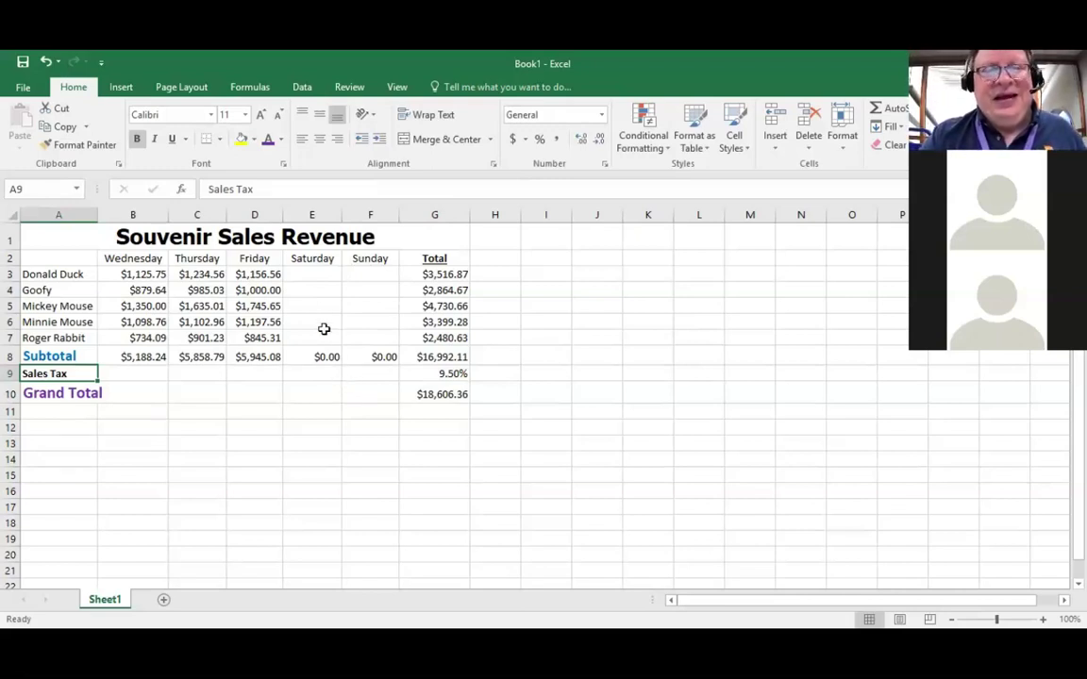
click(307, 270)
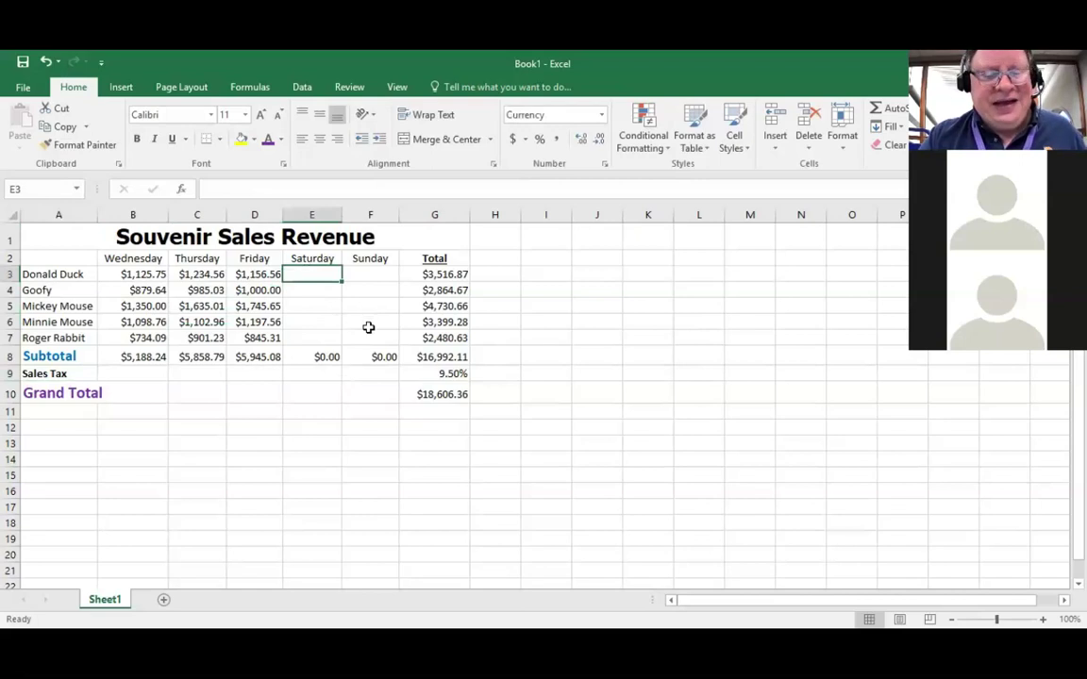
text(12)
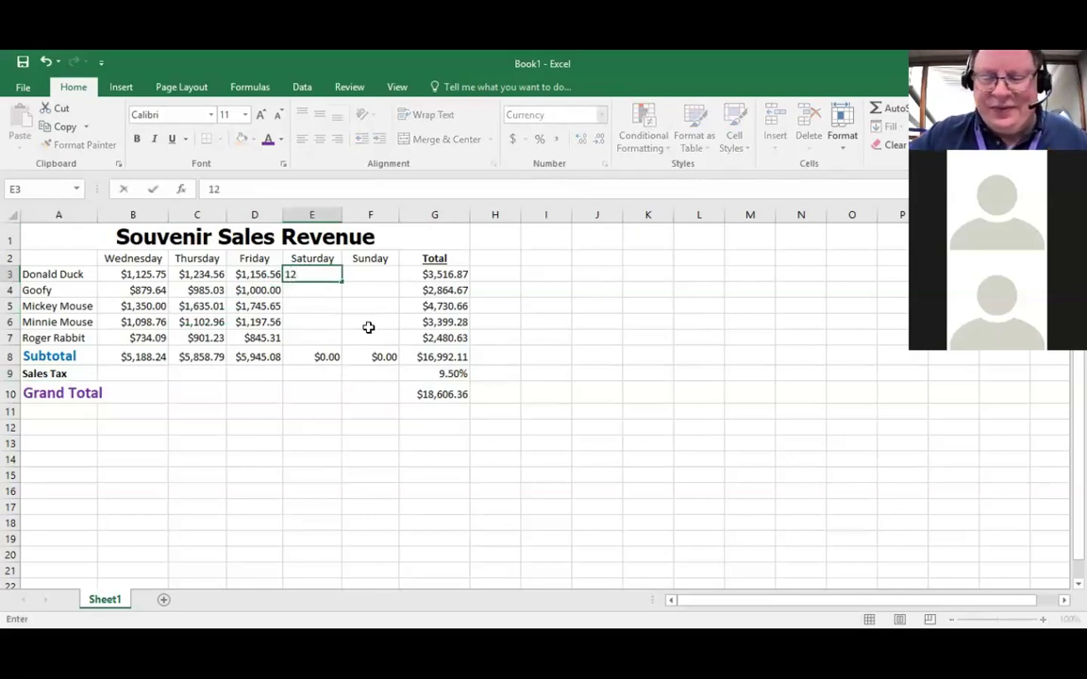
text(00)
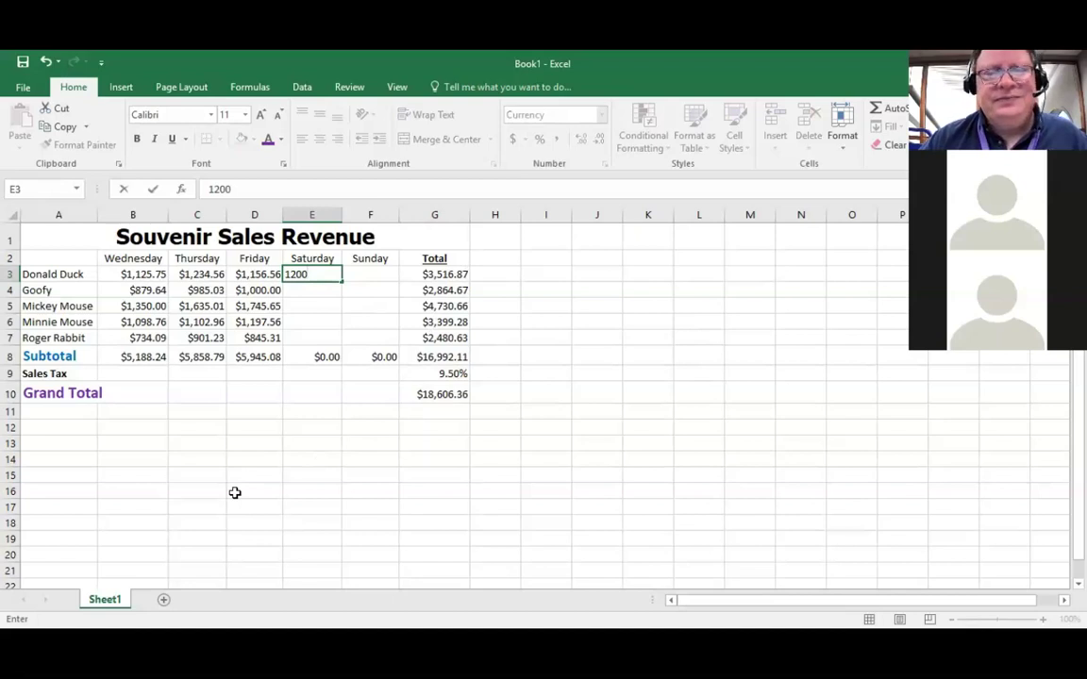
key(Return)
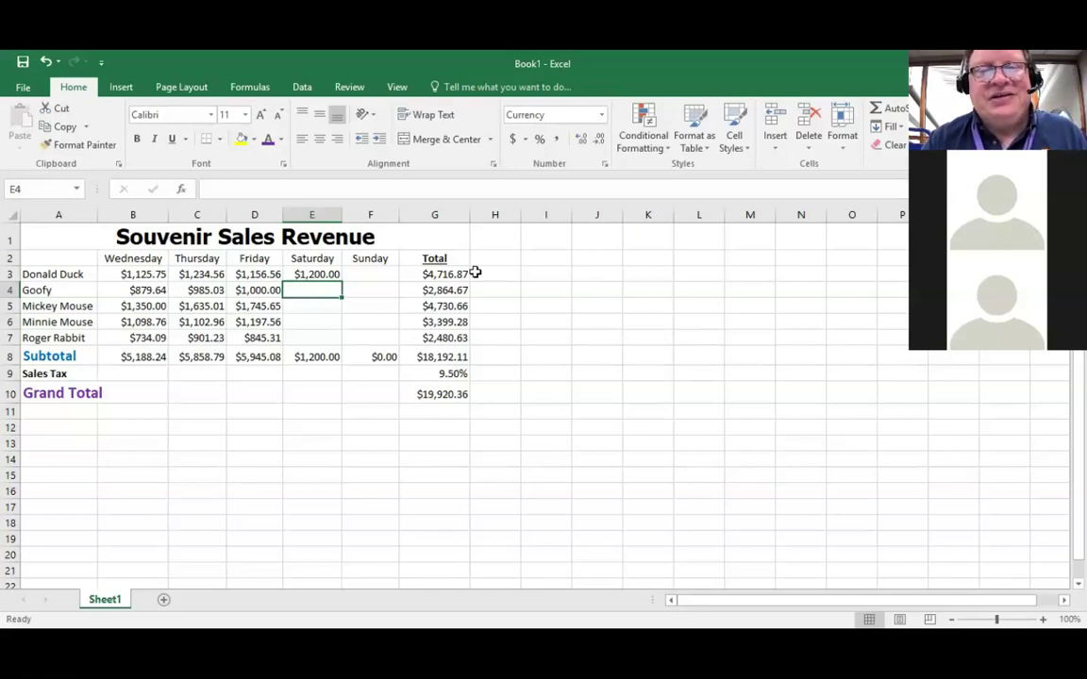
click(426, 275)
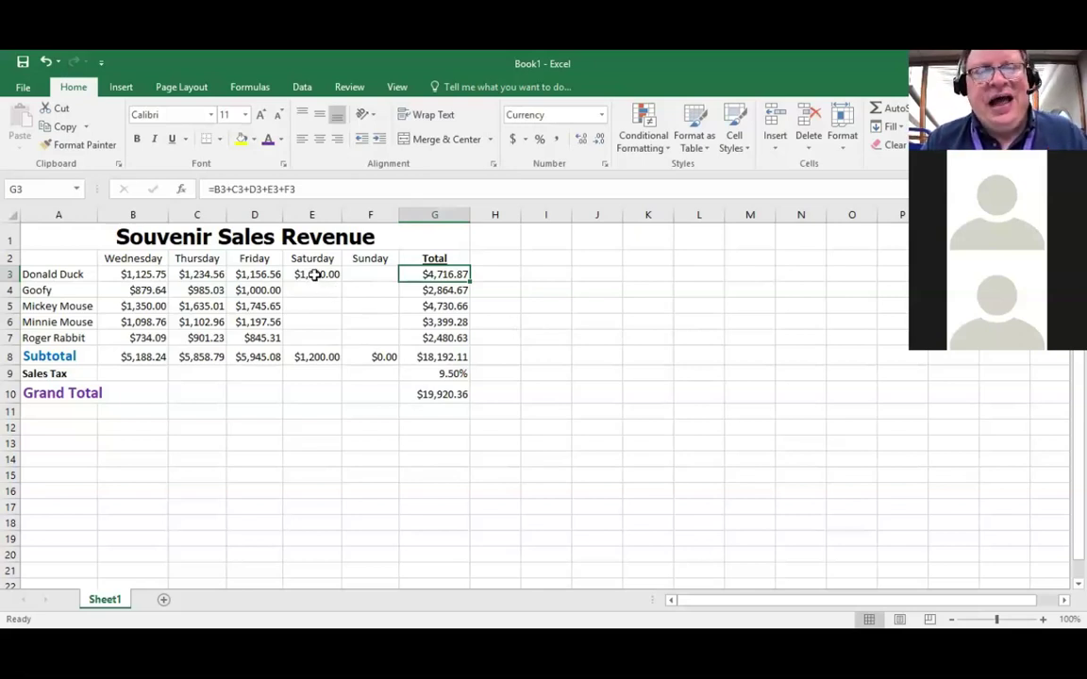
click(315, 274)
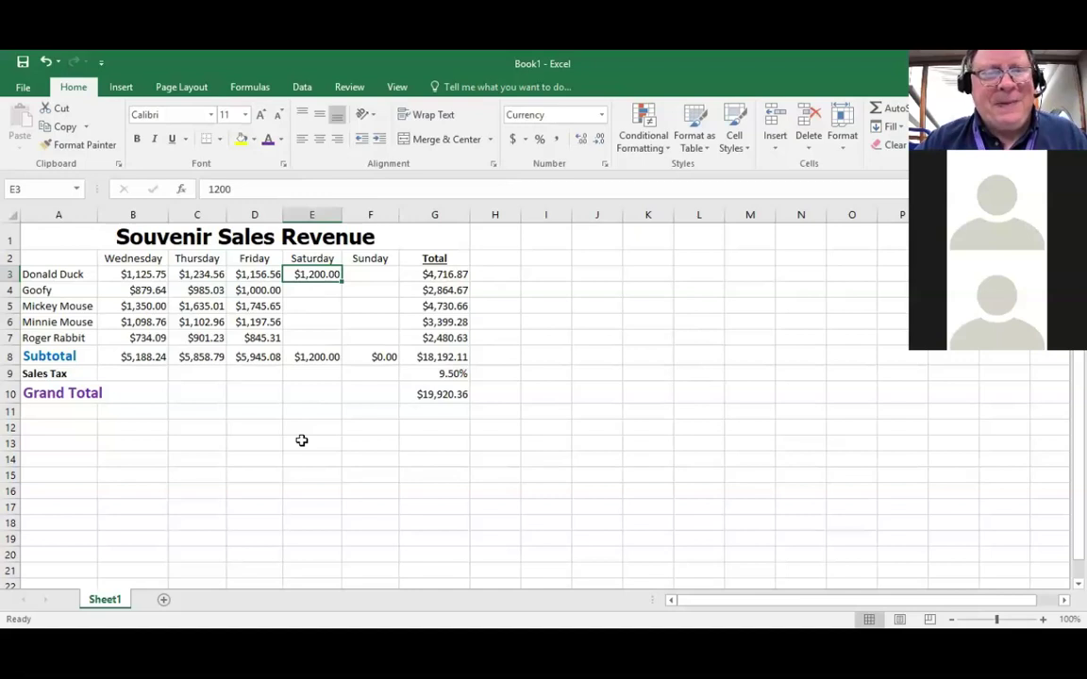
key(Delete)
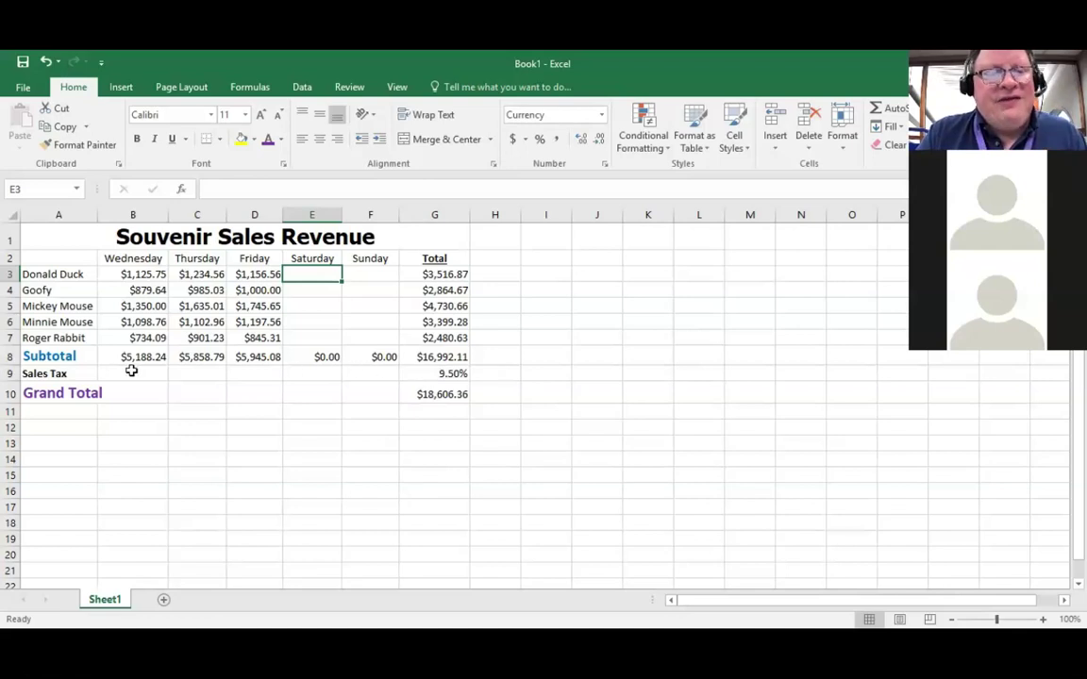
click(437, 374)
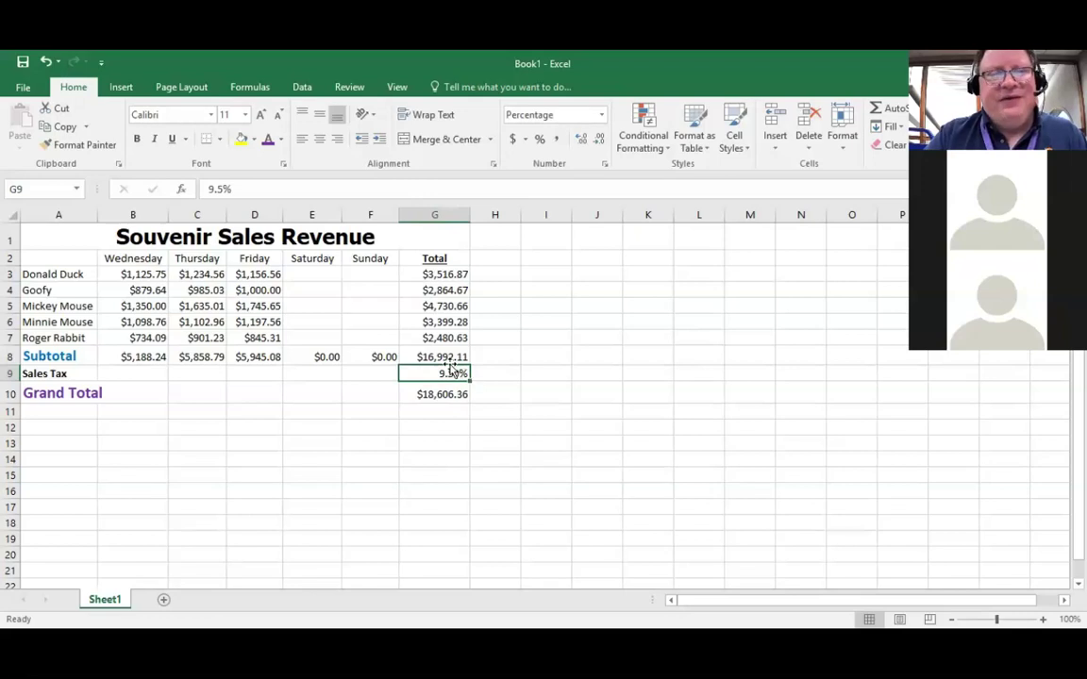
Step: Paste the 9.50% tax rate from G9 into B9:F9
click(60, 126)
drag(122, 375, 356, 373)
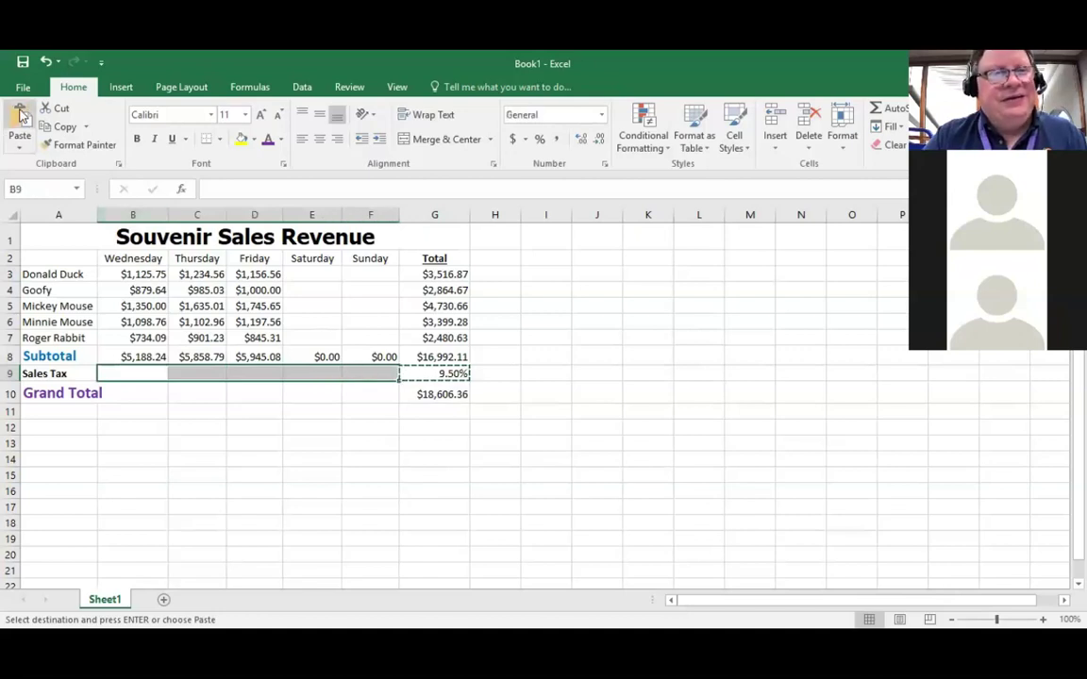
click(21, 115)
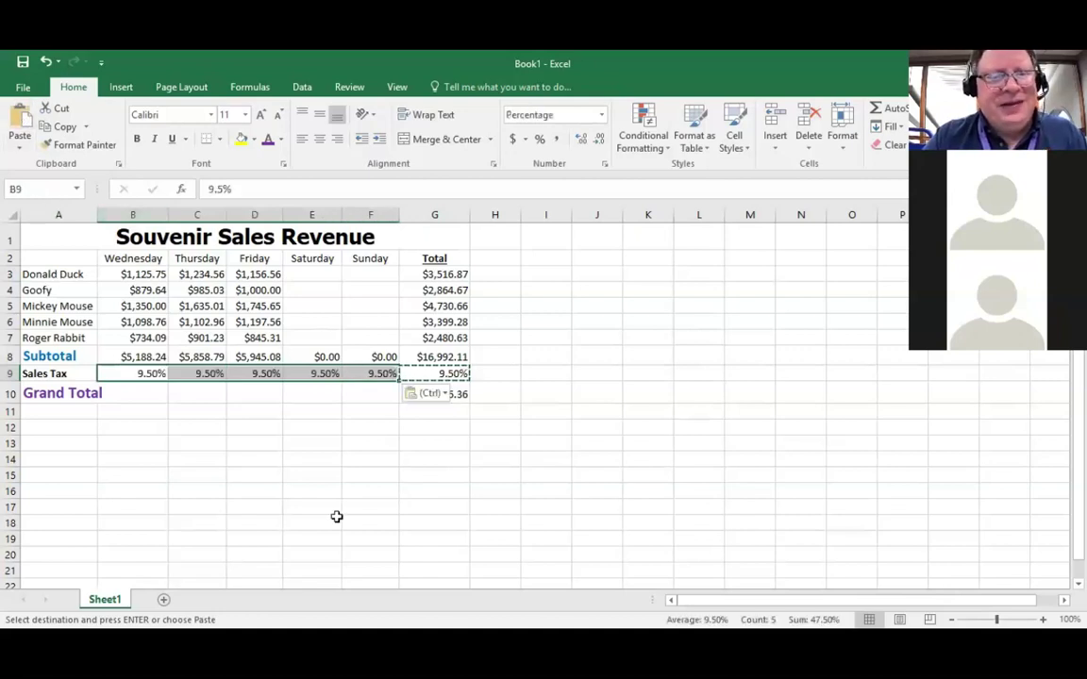
Step: Paste the G10 Grand Total formula into B10:F10, then type 'Sales tax dollars' in A11
click(455, 395)
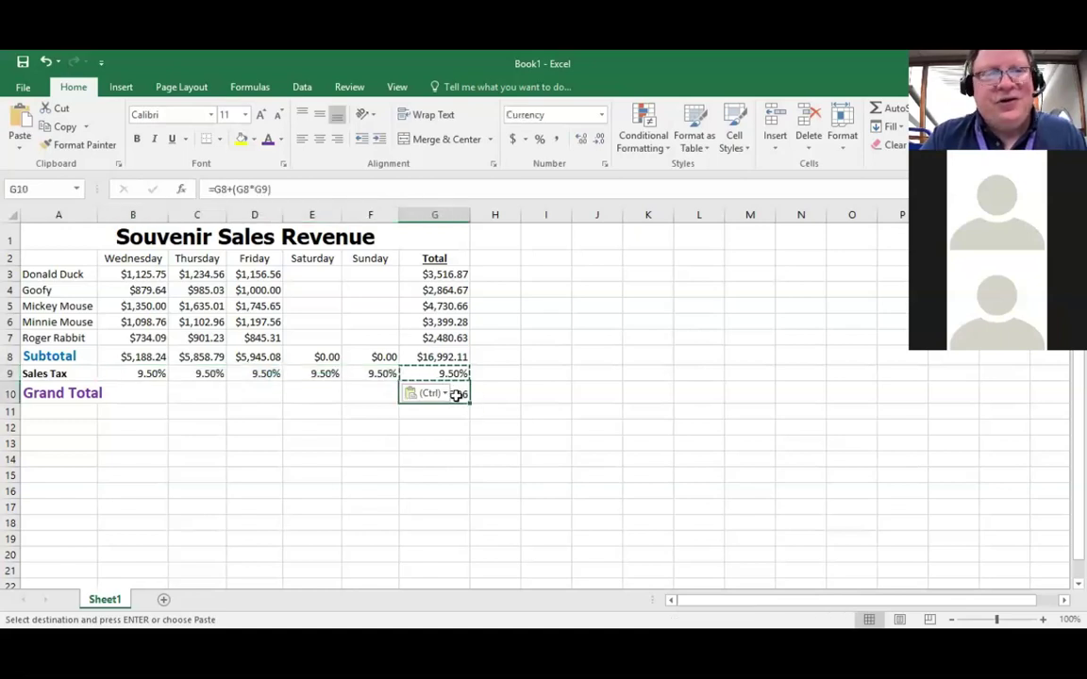
click(59, 126)
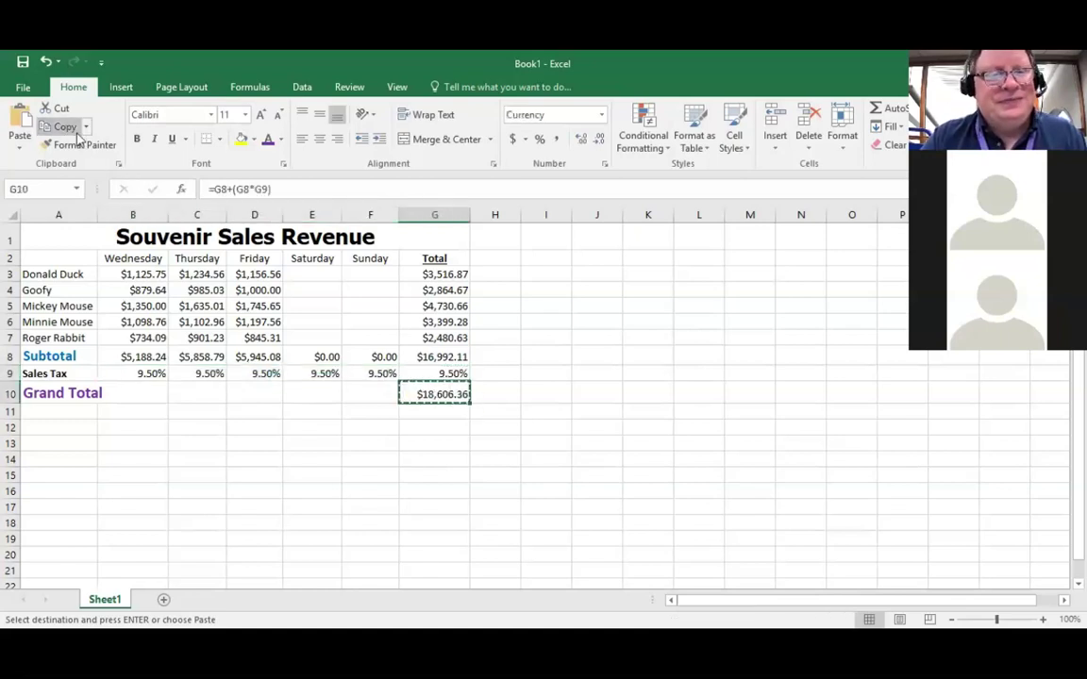
drag(133, 394, 362, 387)
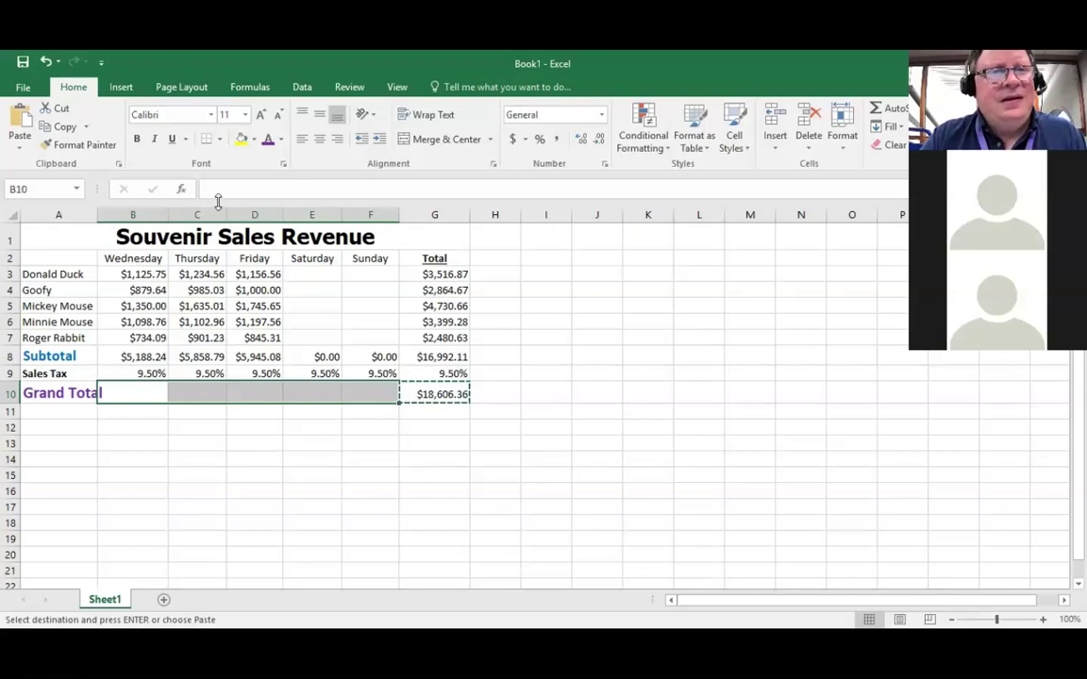
click(17, 115)
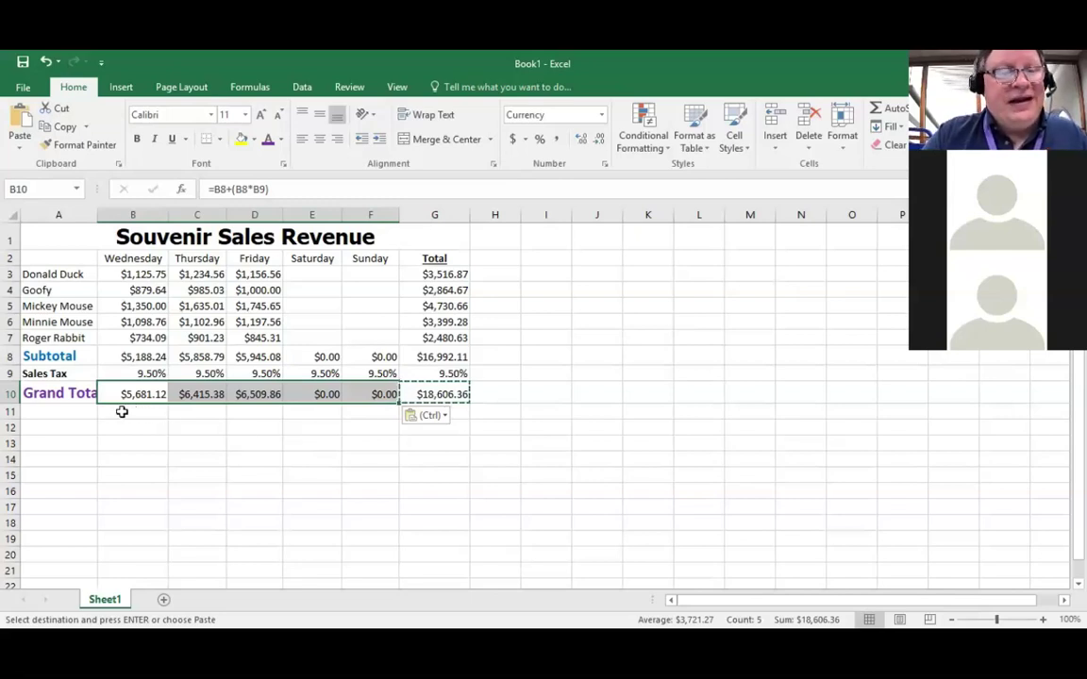
click(68, 411)
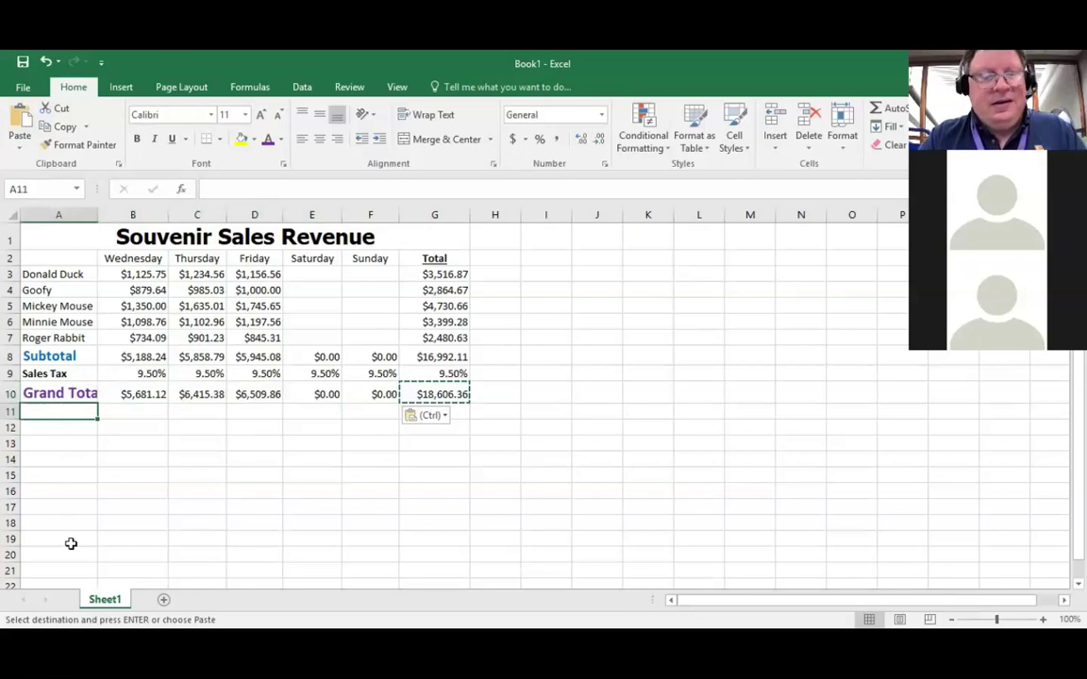
text(Sales tax)
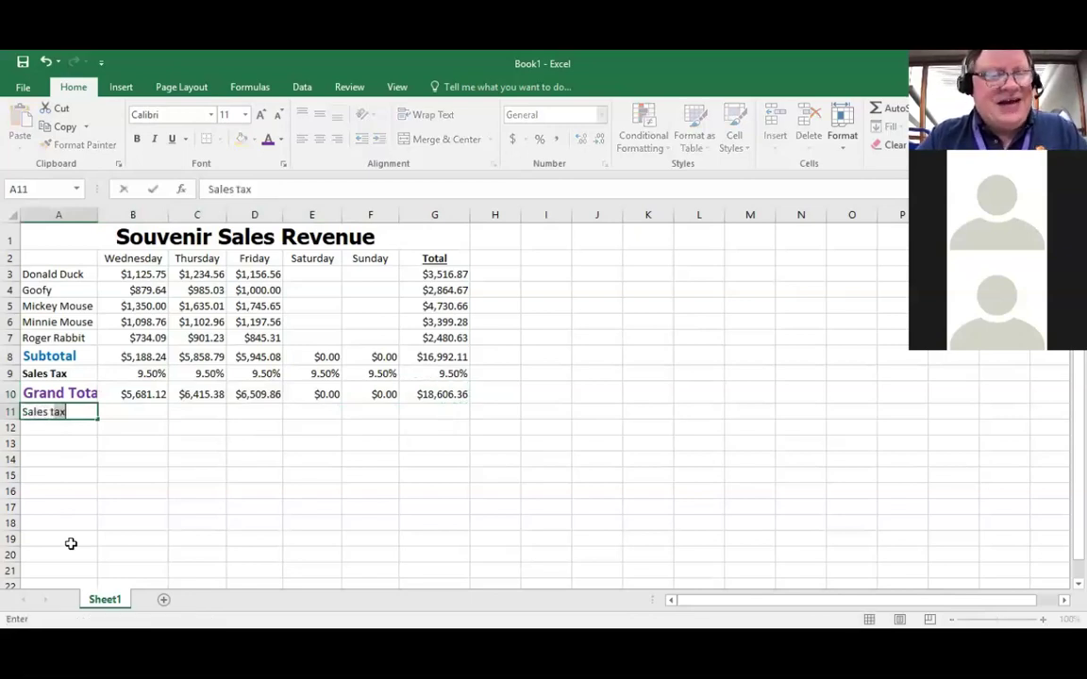
text( dollars)
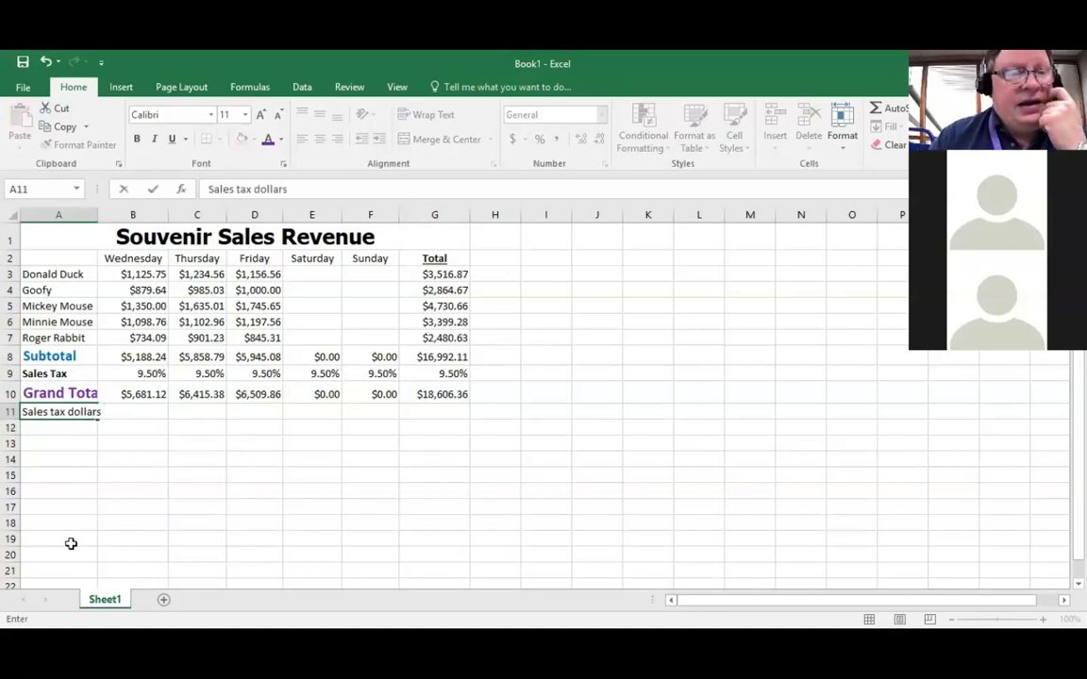
key(Return)
key(Up)
click(131, 412)
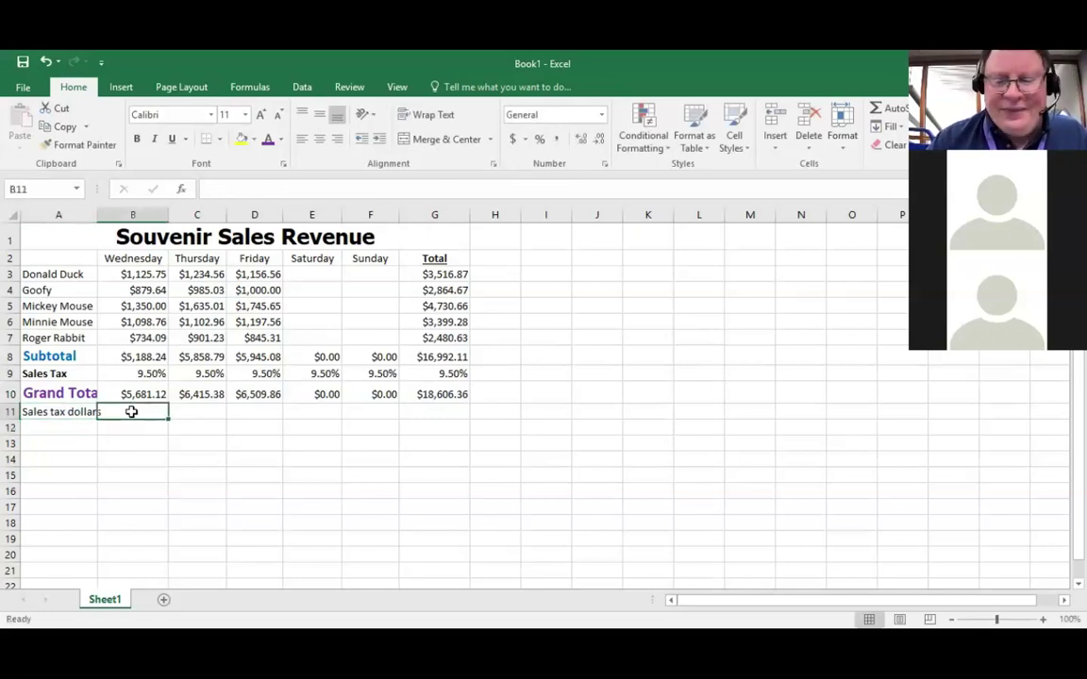
text(=)
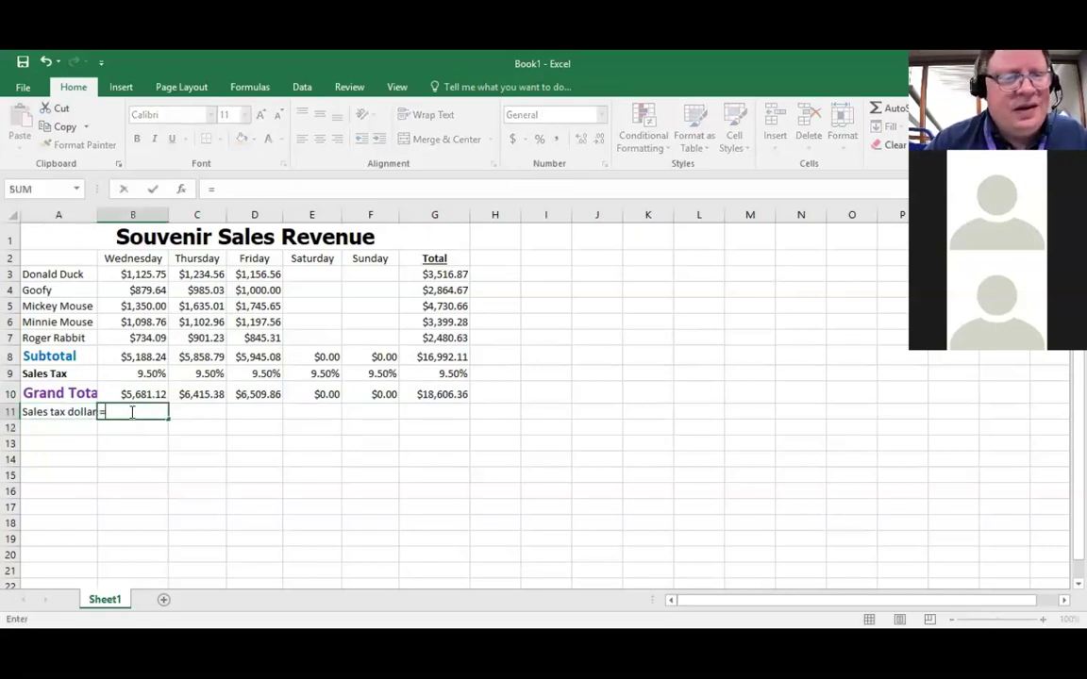
click(145, 397)
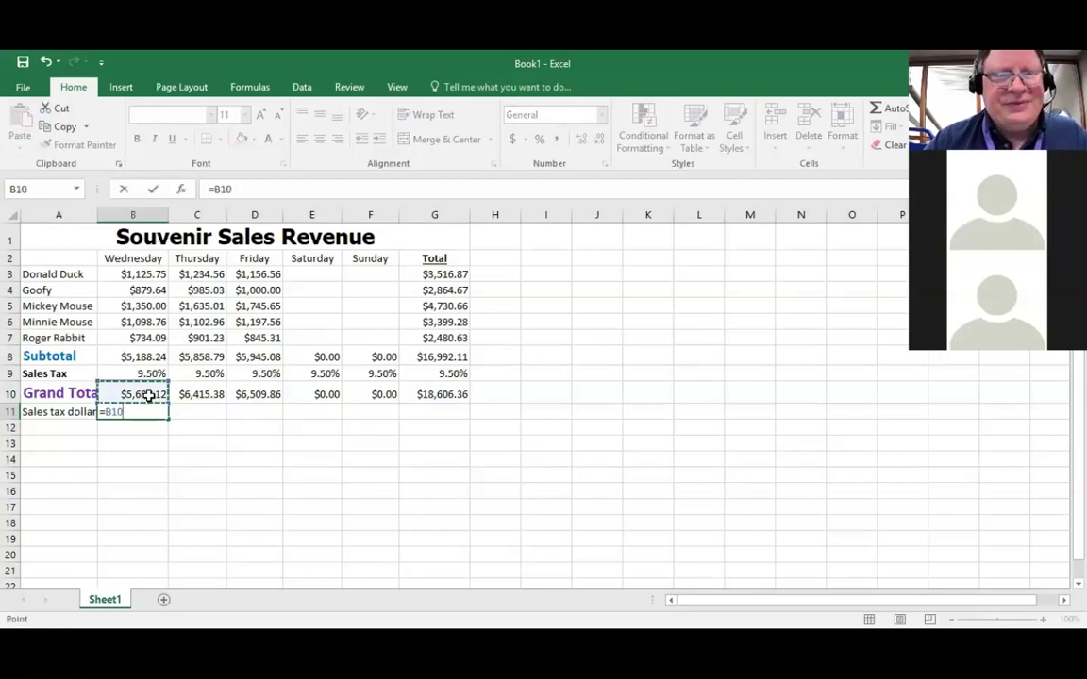
text(-)
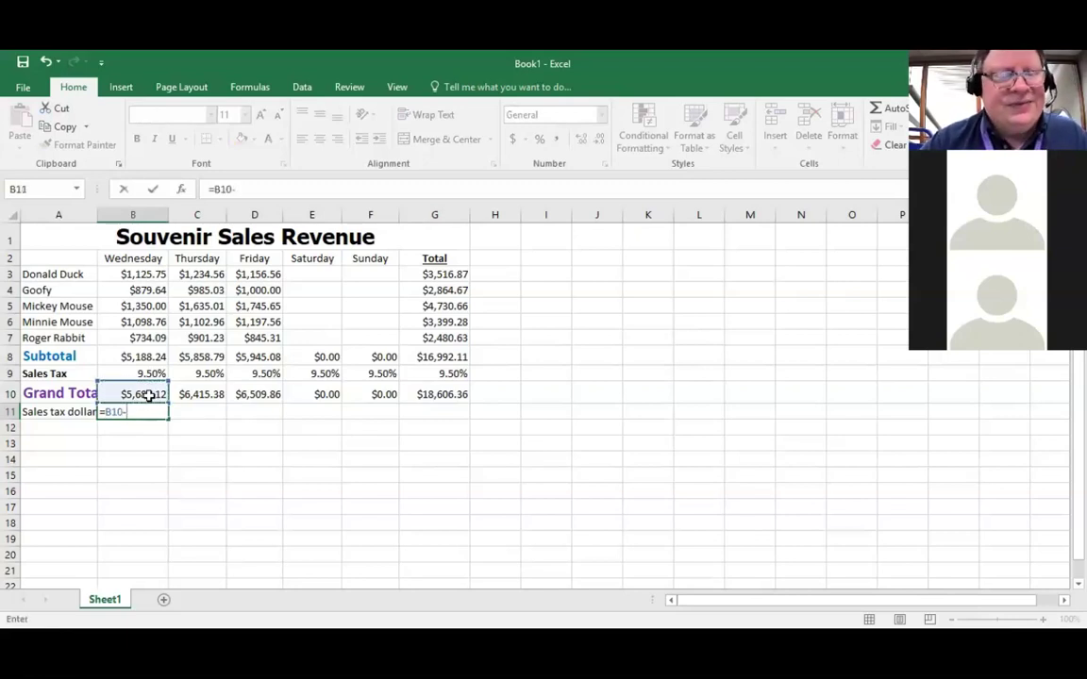
click(156, 357)
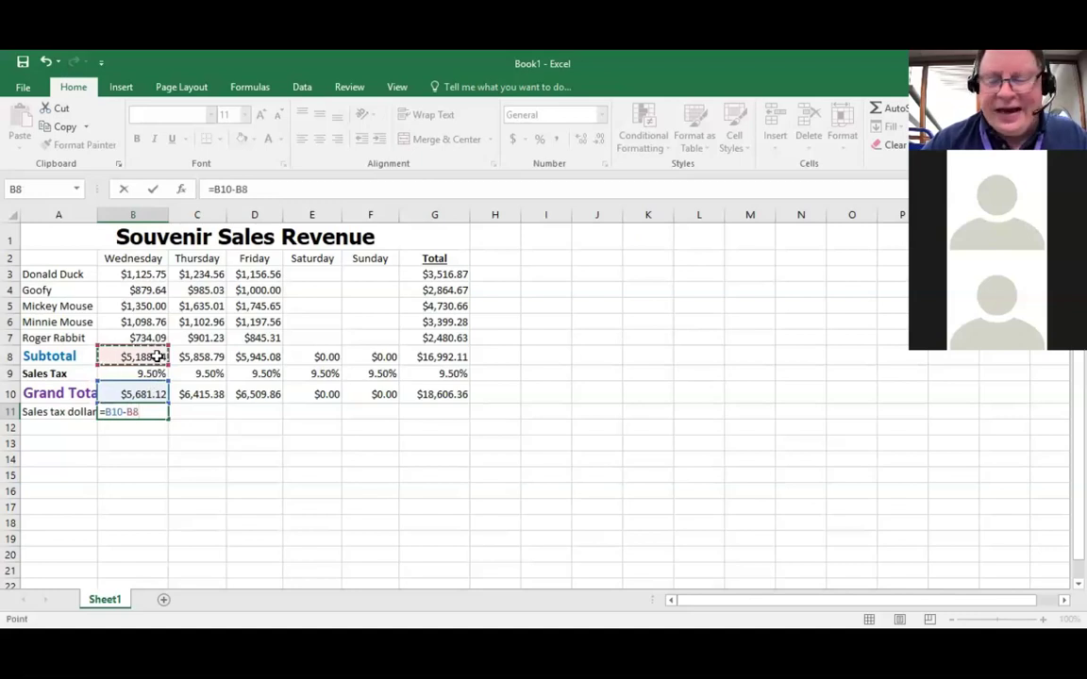
key(Return)
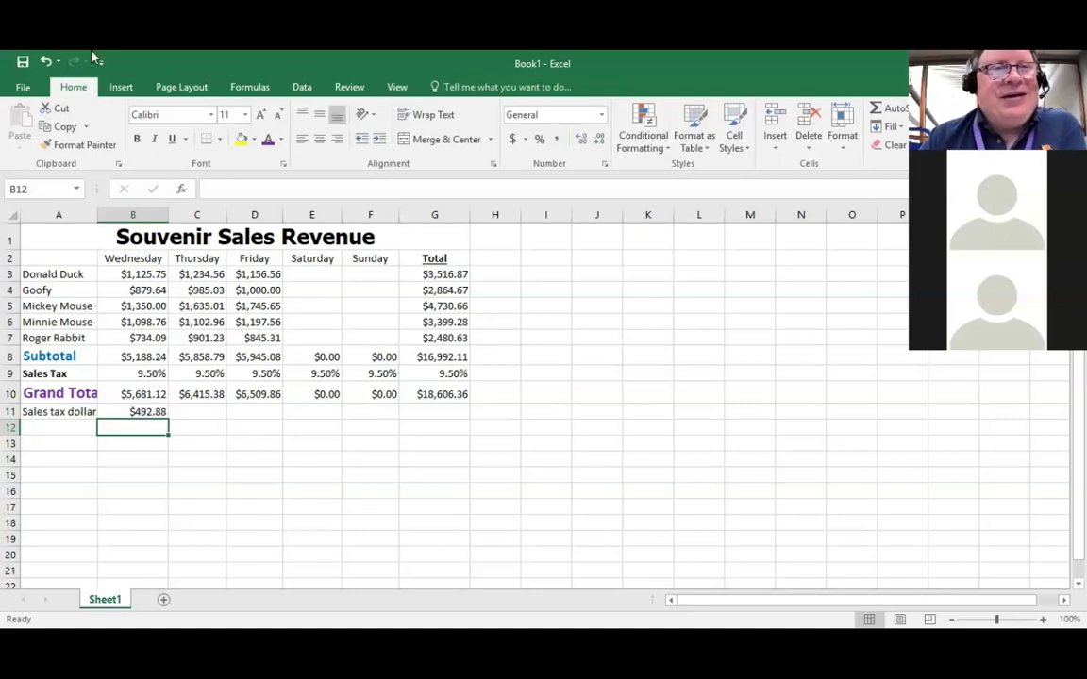
click(45, 63)
click(46, 62)
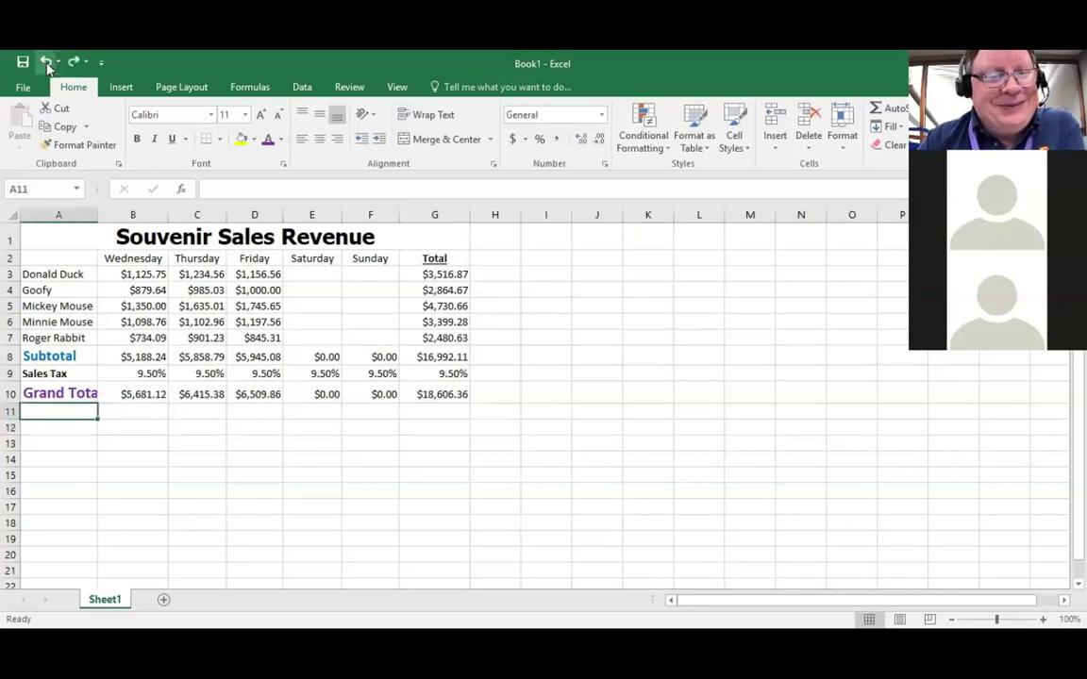
Step: Undo both pastes, clearing the tax rates and Grand Total formulas from B9:F10
click(45, 62)
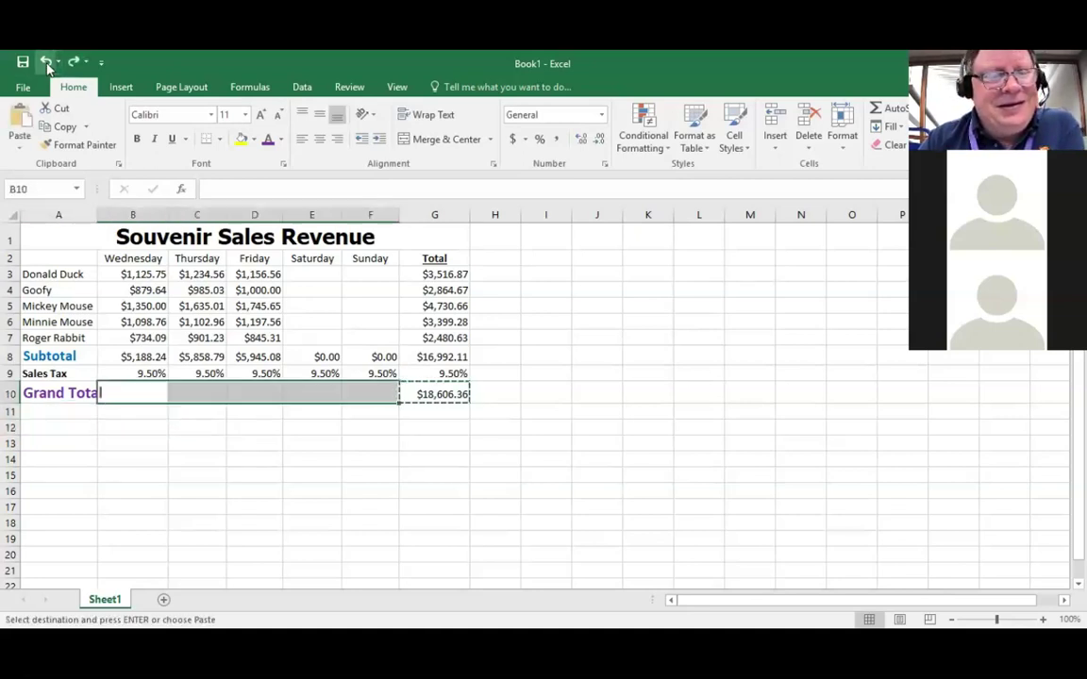
click(45, 62)
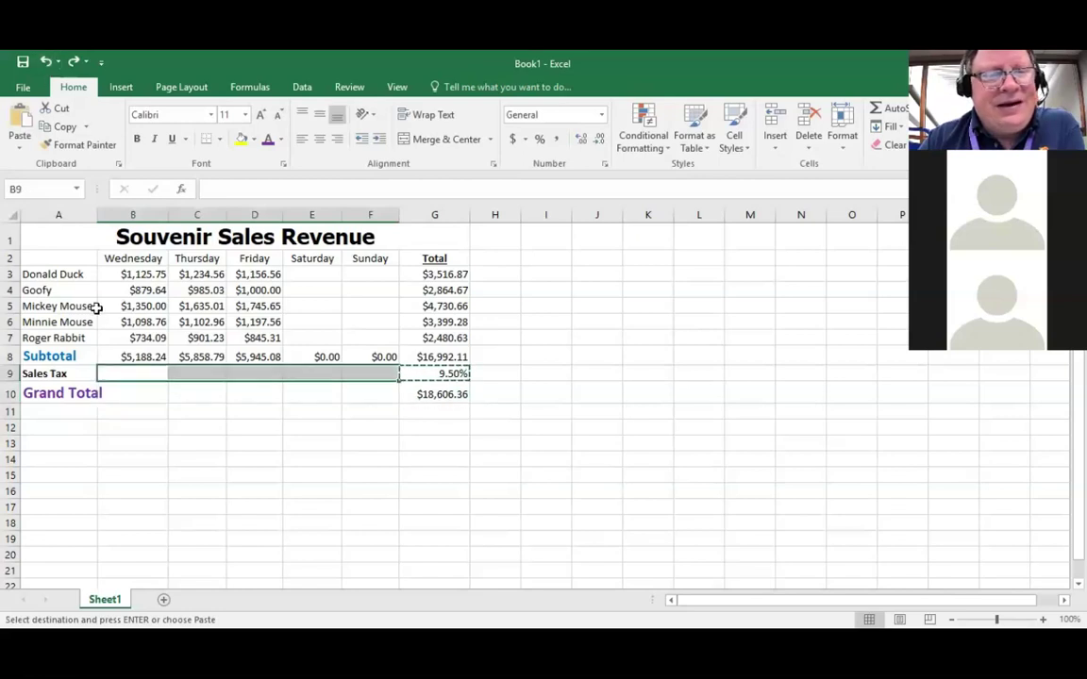
click(81, 412)
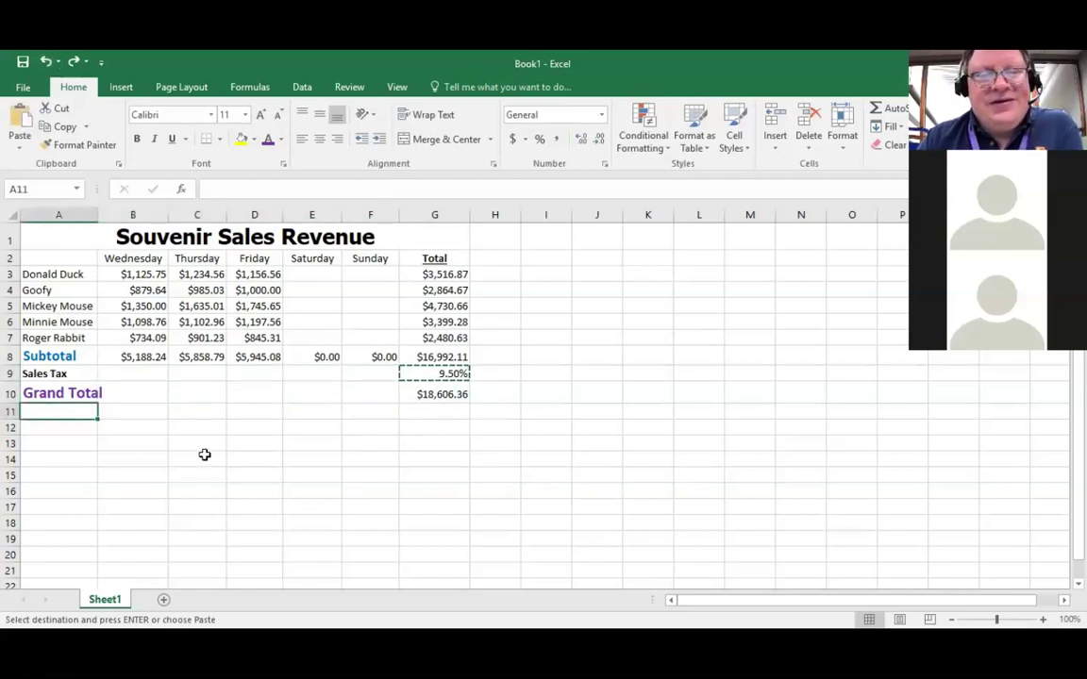
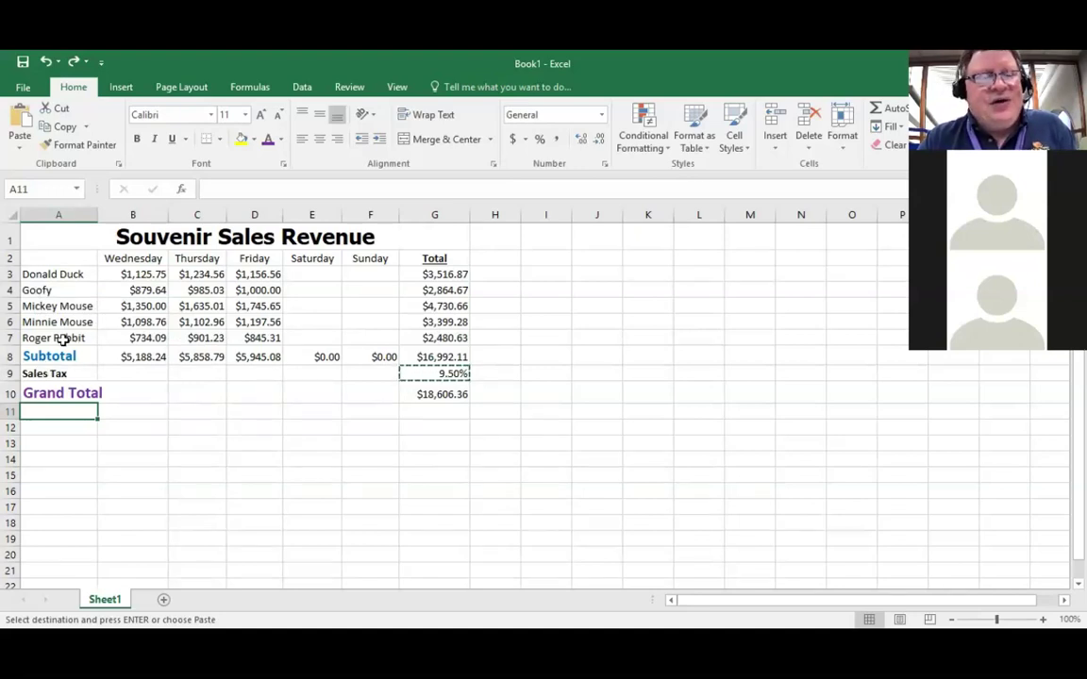
Step: Add a Thick Bottom Border under the Roger Rabbit row A7:G7, then select G10
drag(61, 338, 440, 343)
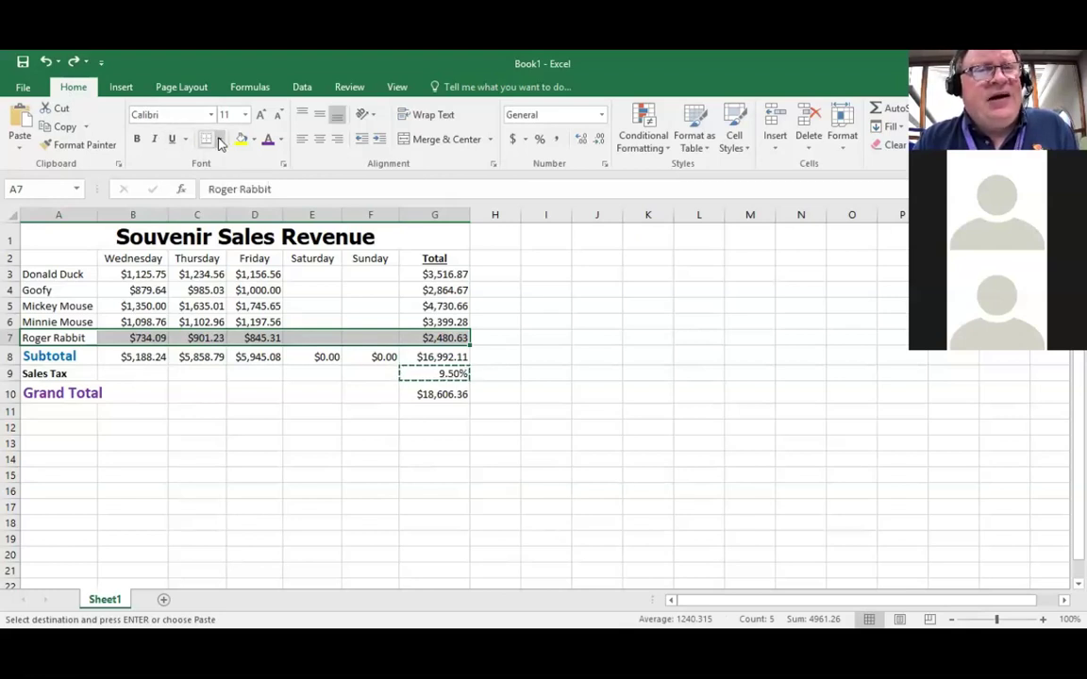
click(220, 140)
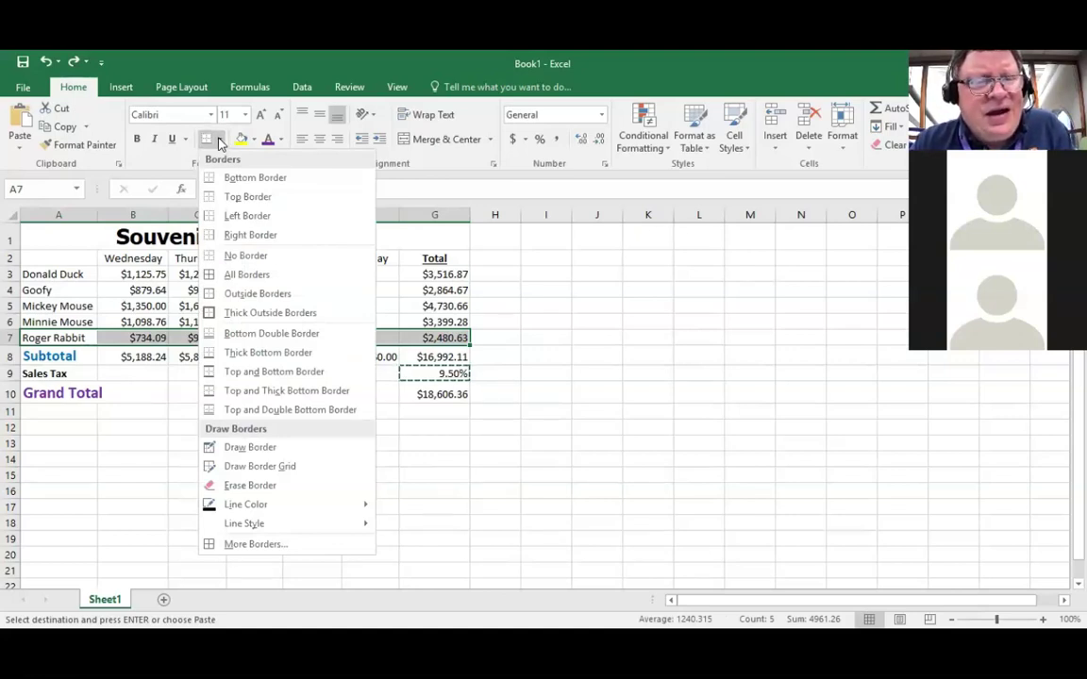
click(264, 354)
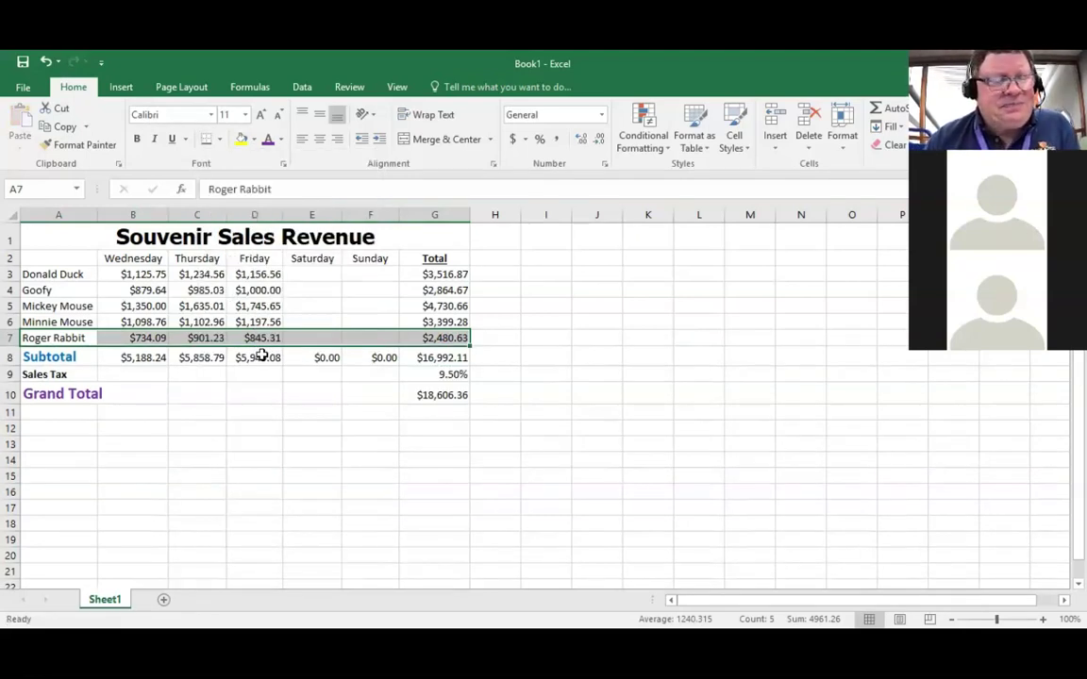
key(Down)
key(Down)
key(Down)
key(Down)
key(Down)
key(Down)
key(Down)
key(Down)
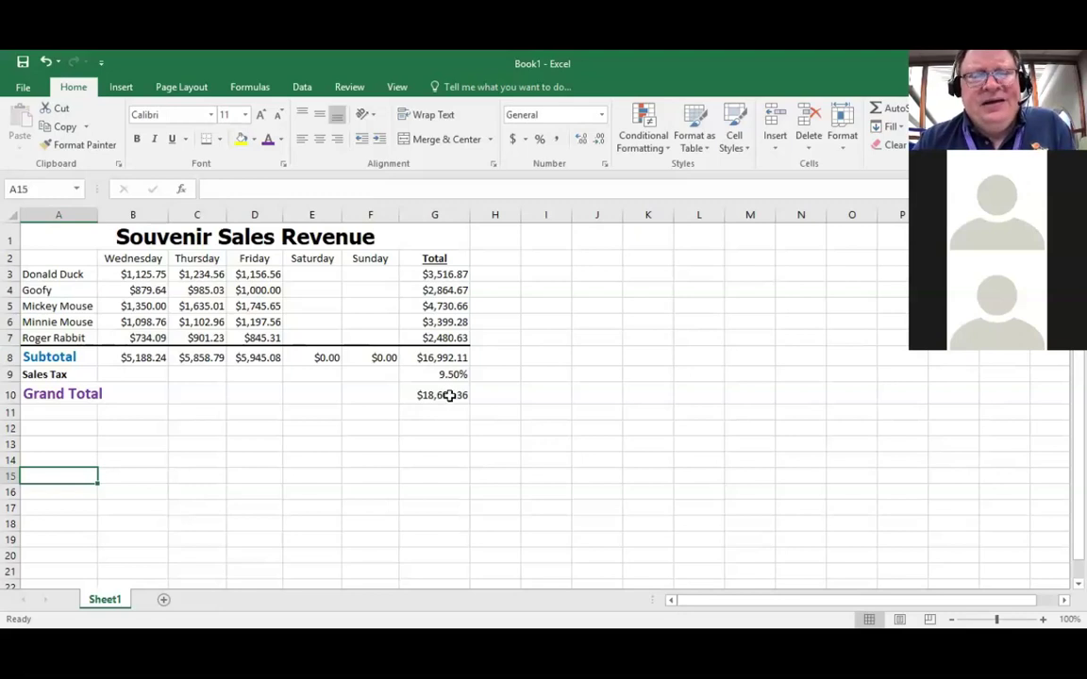
click(449, 396)
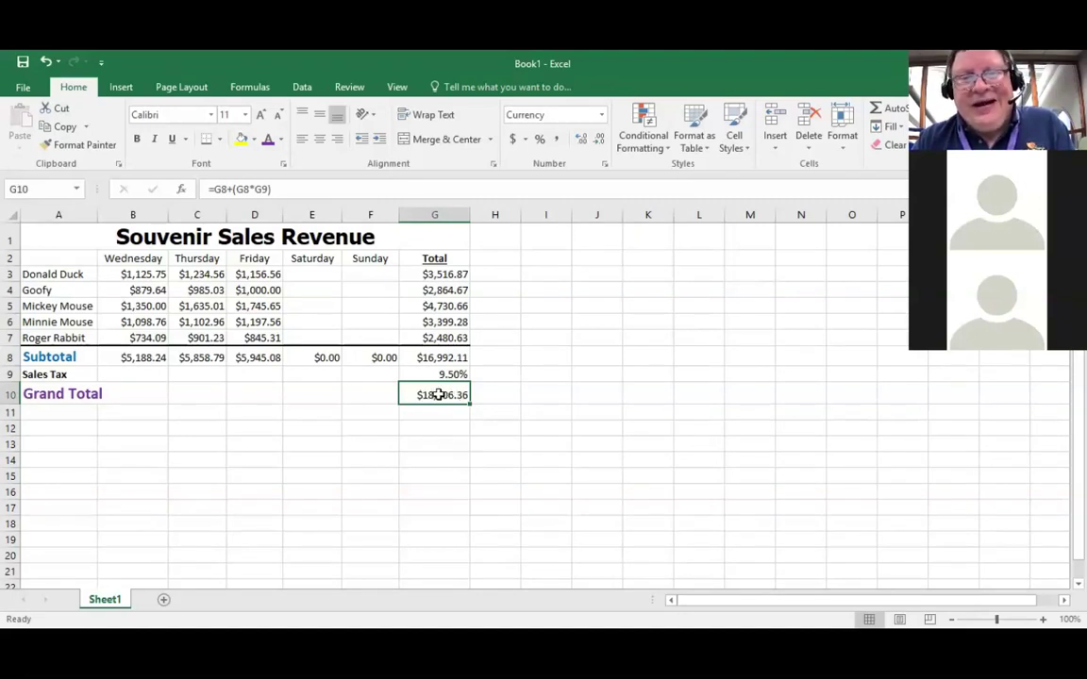
Step: Apply Thick Outside Borders around the $18,606.36 Grand Total in G10
click(220, 142)
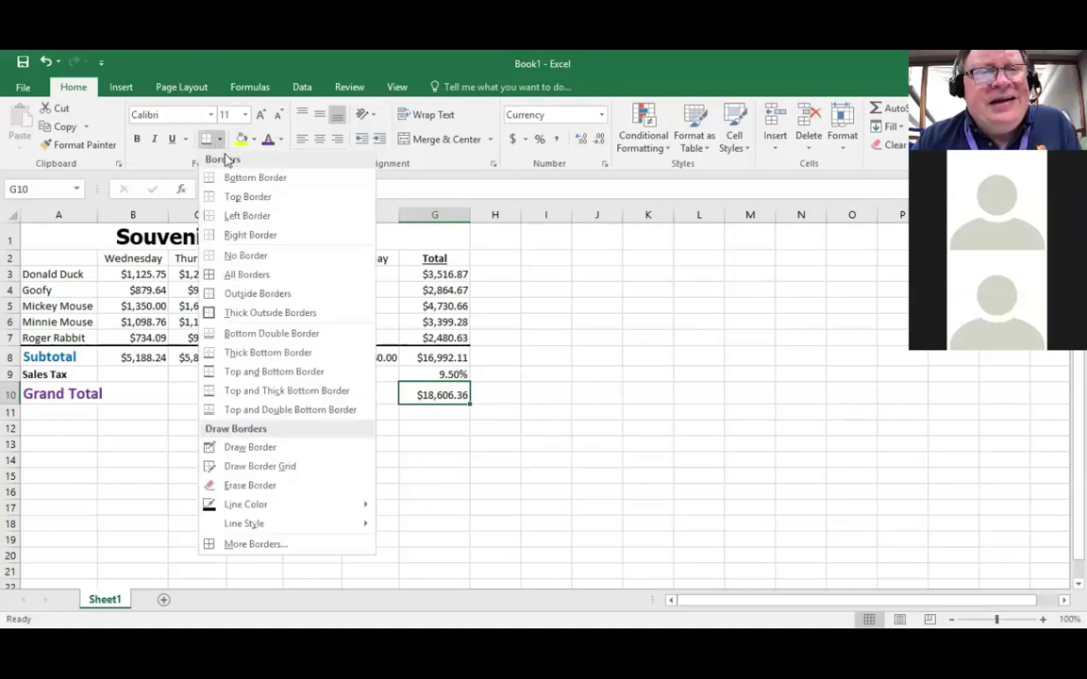
click(259, 311)
key(Down)
key(Down)
key(Down)
key(Down)
key(Down)
key(Down)
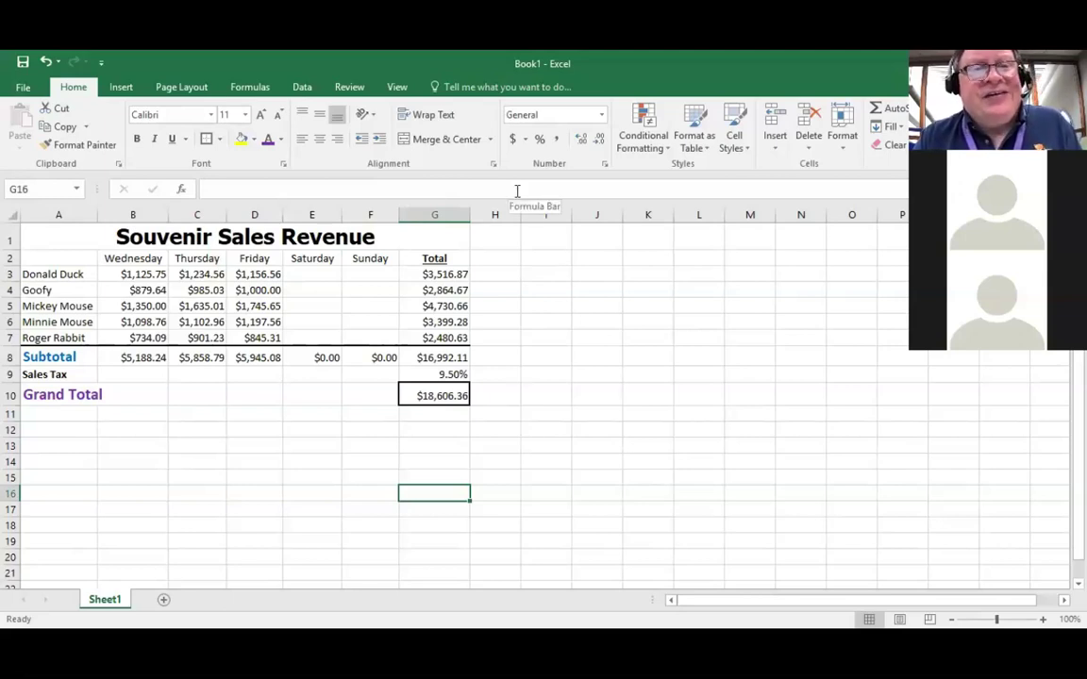
click(23, 90)
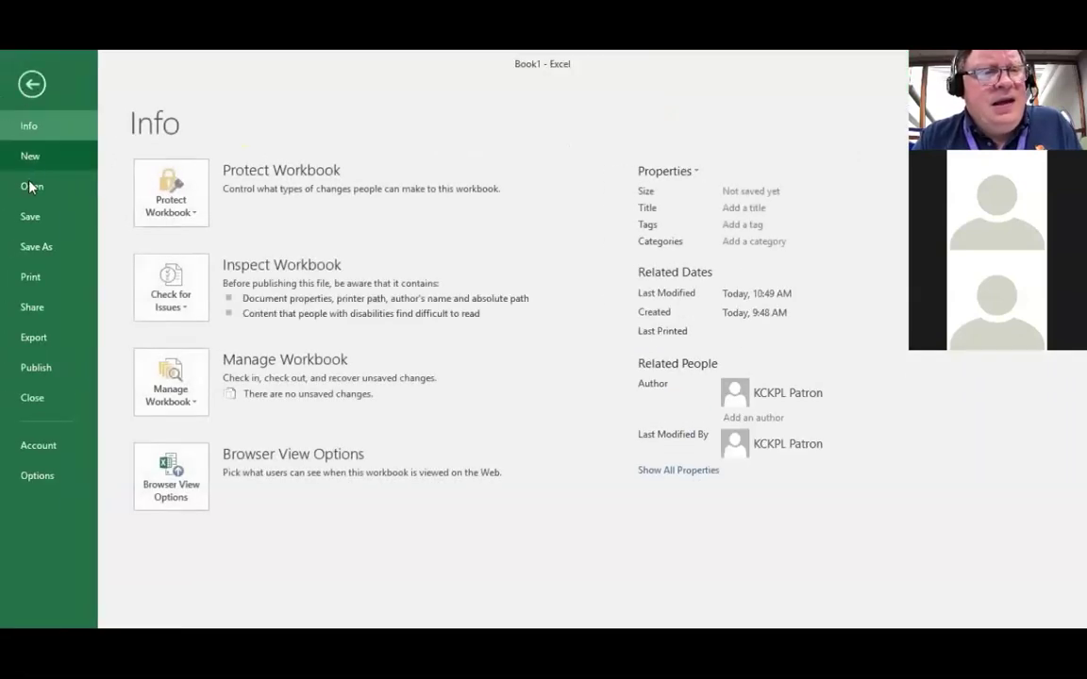
click(30, 279)
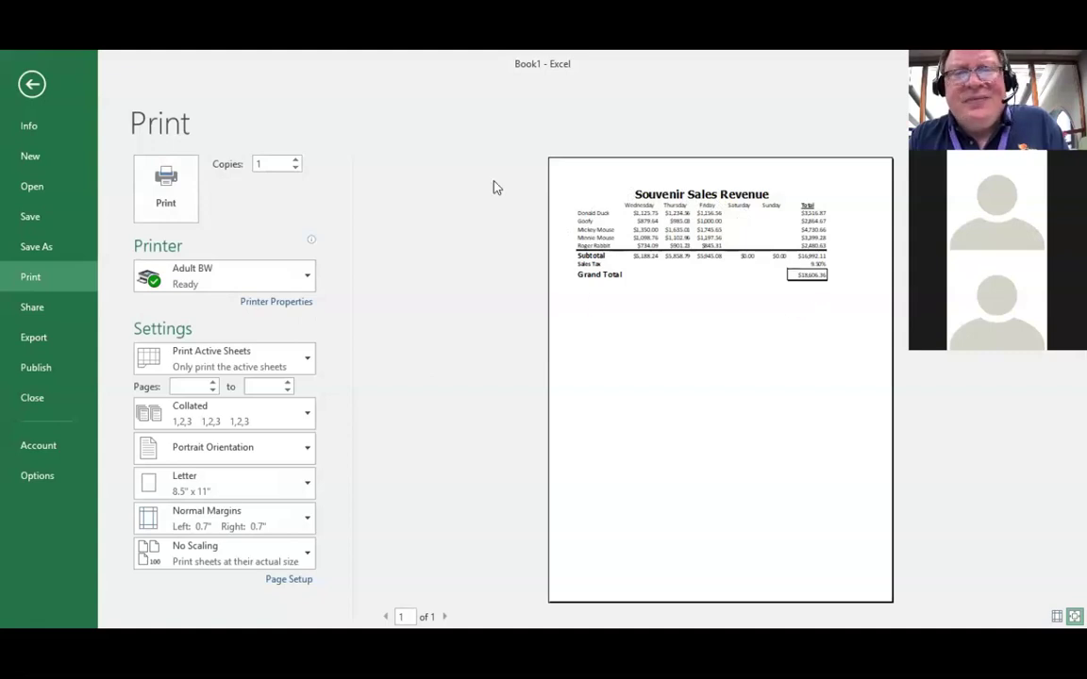
click(30, 87)
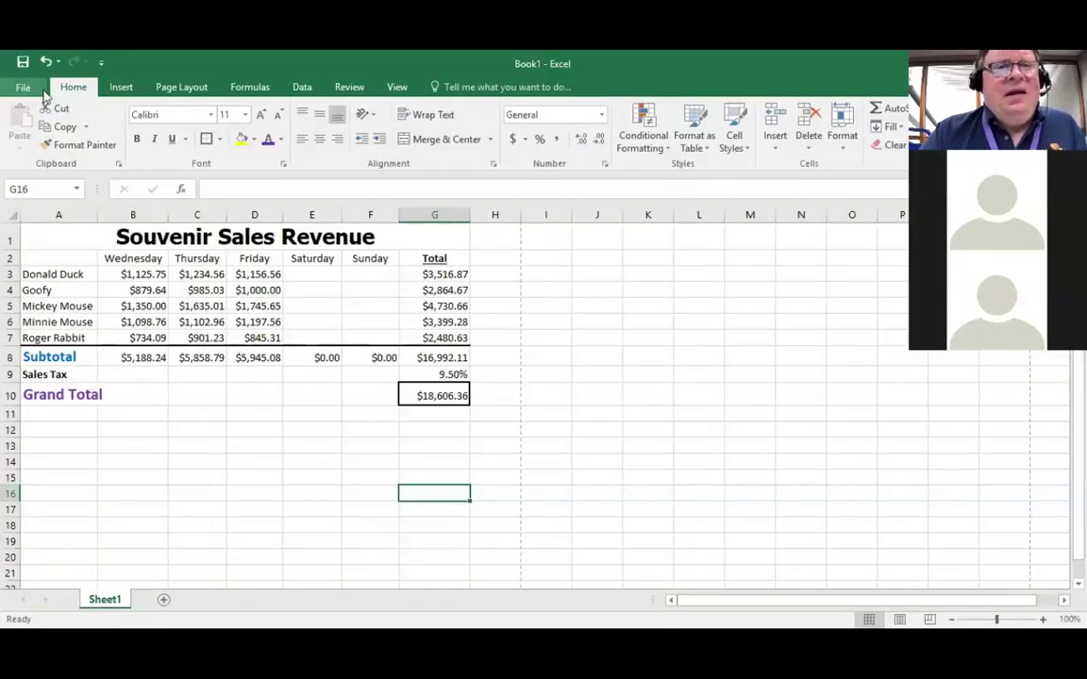
Step: On Page Layout, toggle gridline view off and back on, then check Gridlines Print
click(177, 91)
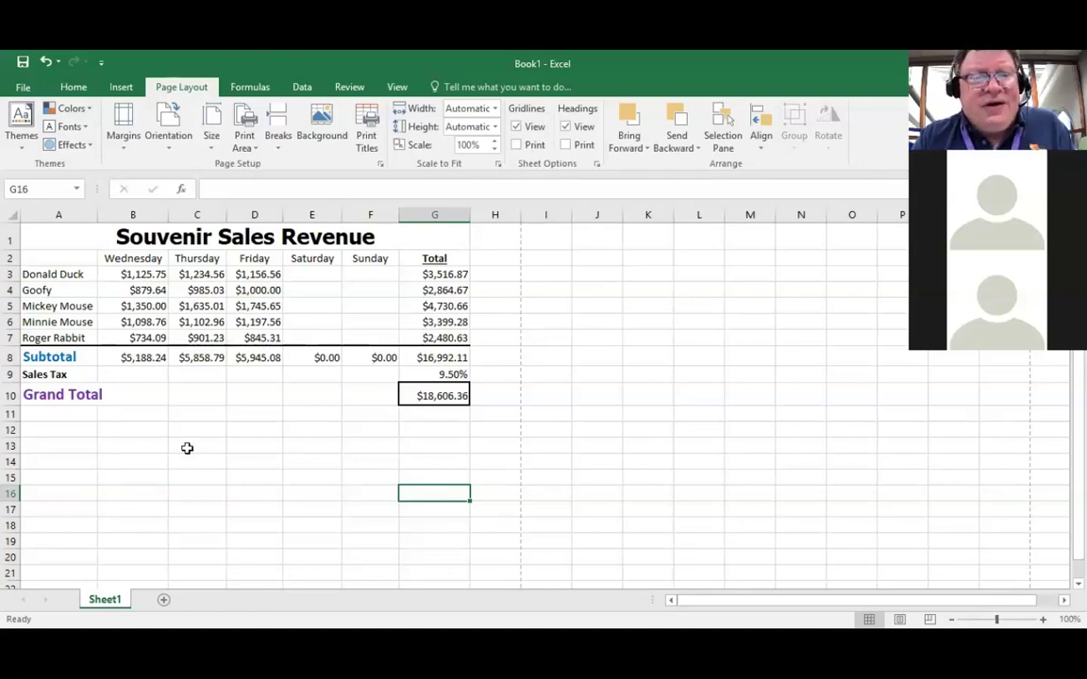
click(515, 128)
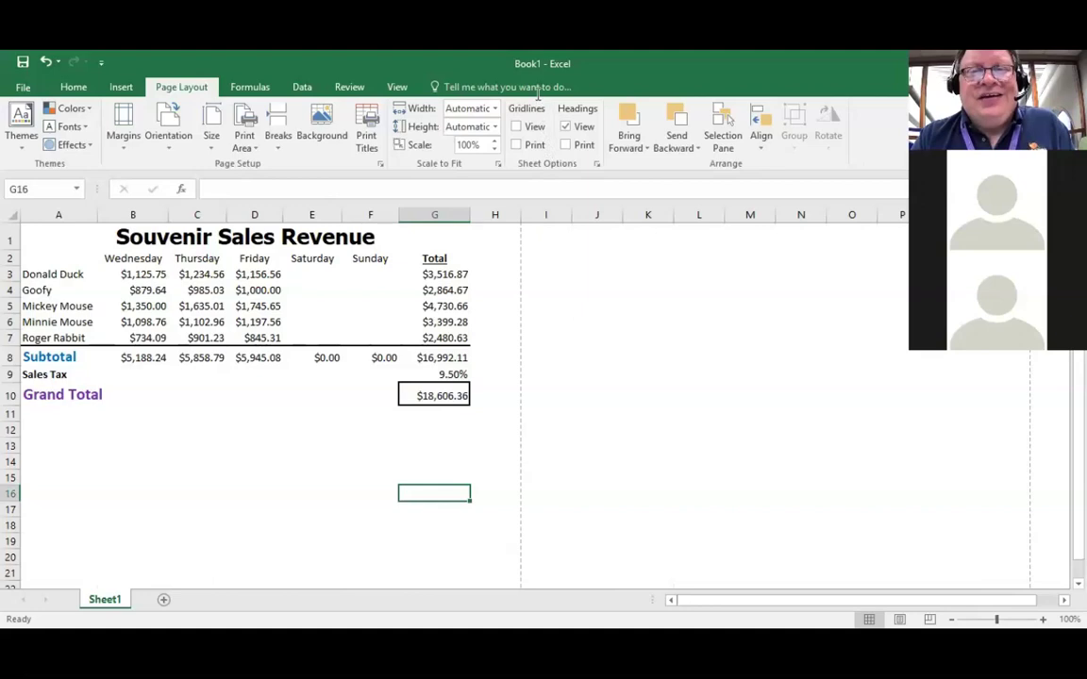
click(516, 126)
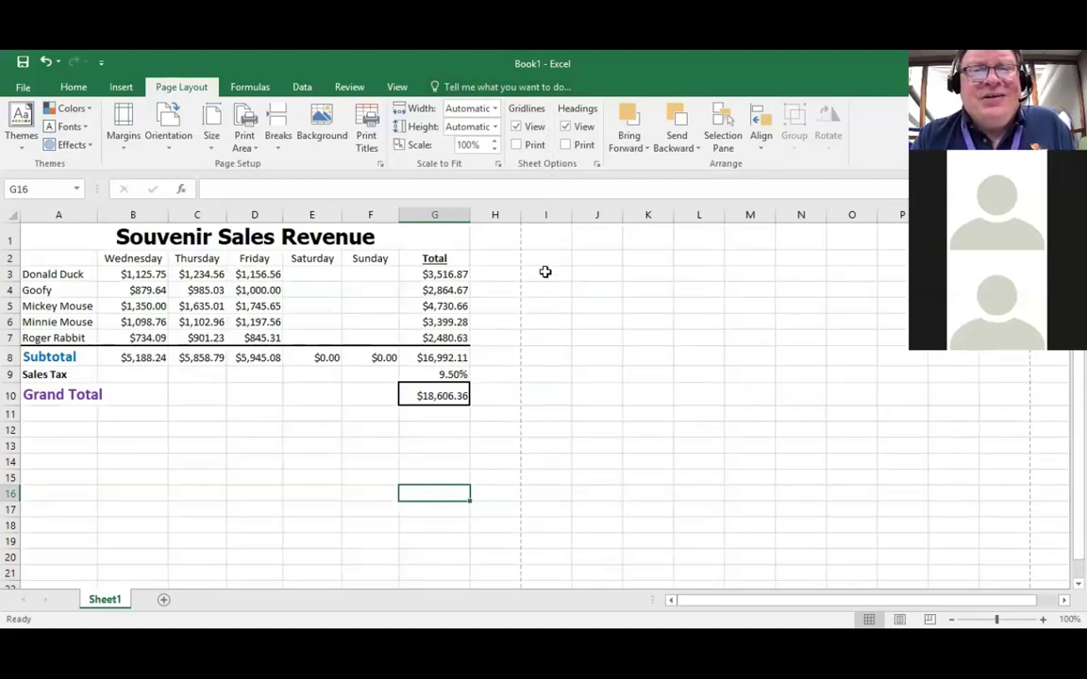
click(516, 145)
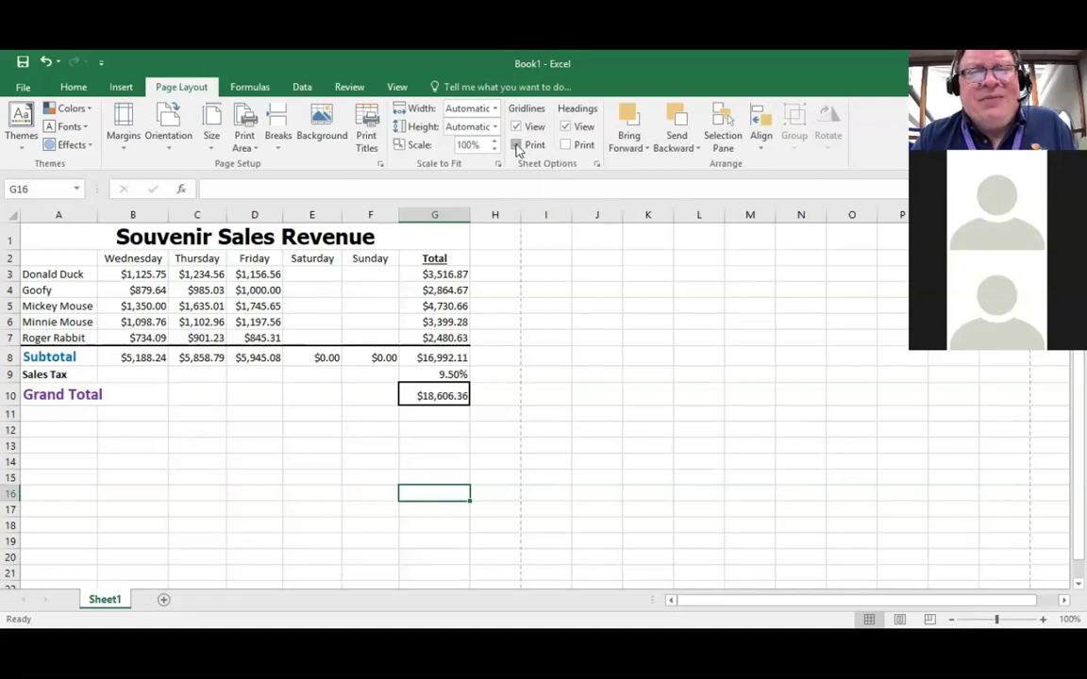
click(24, 88)
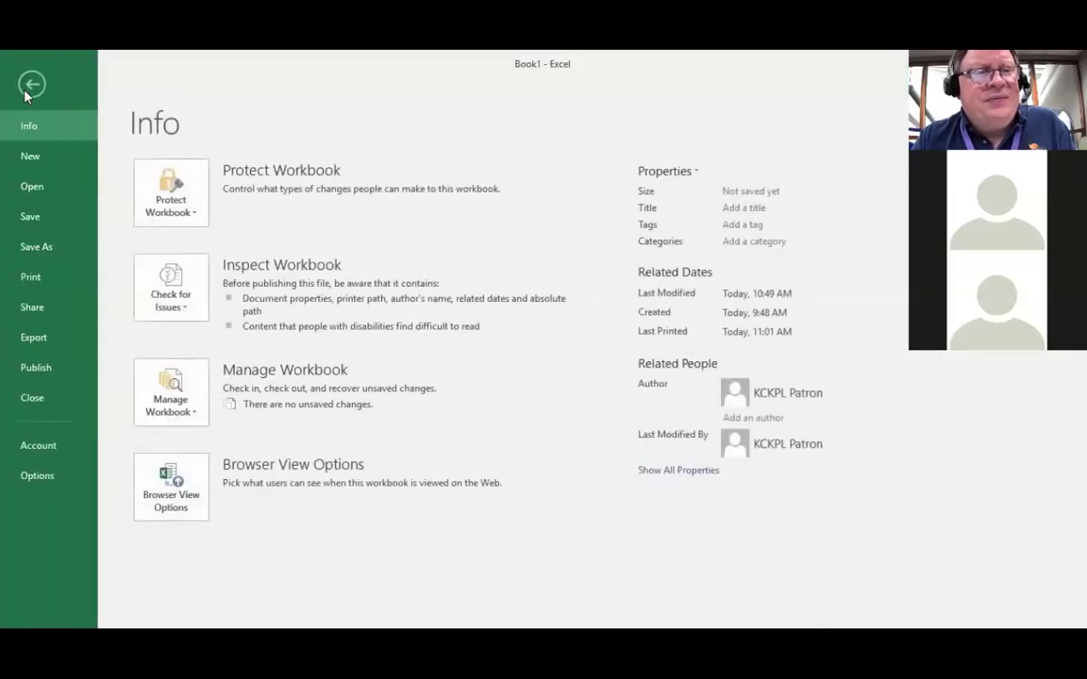
click(30, 277)
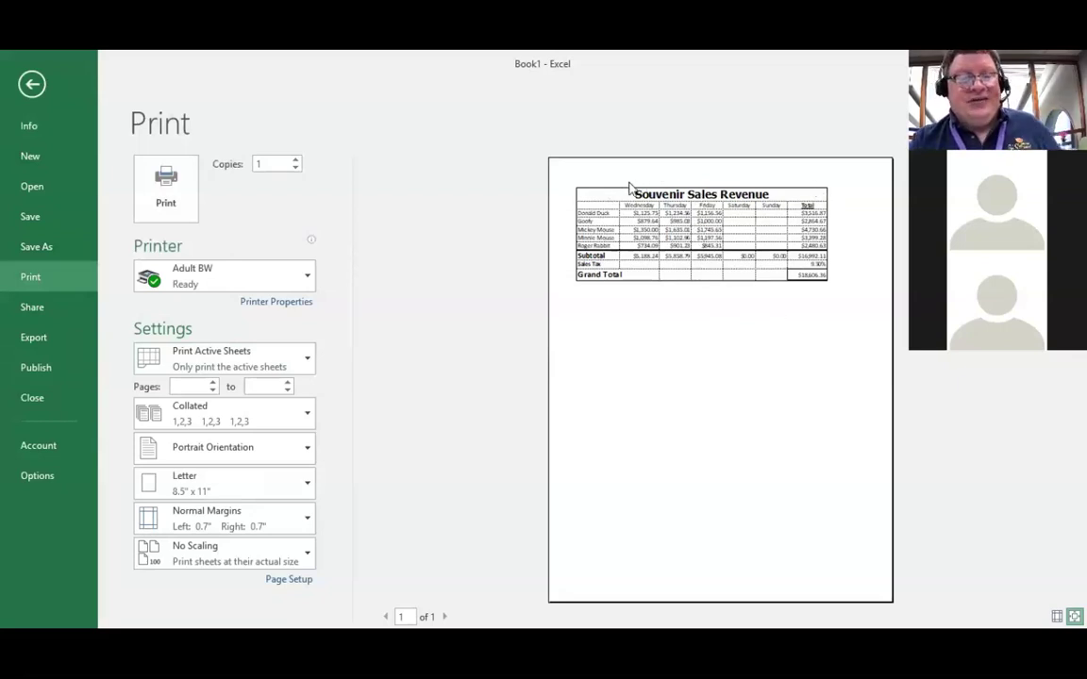
click(36, 90)
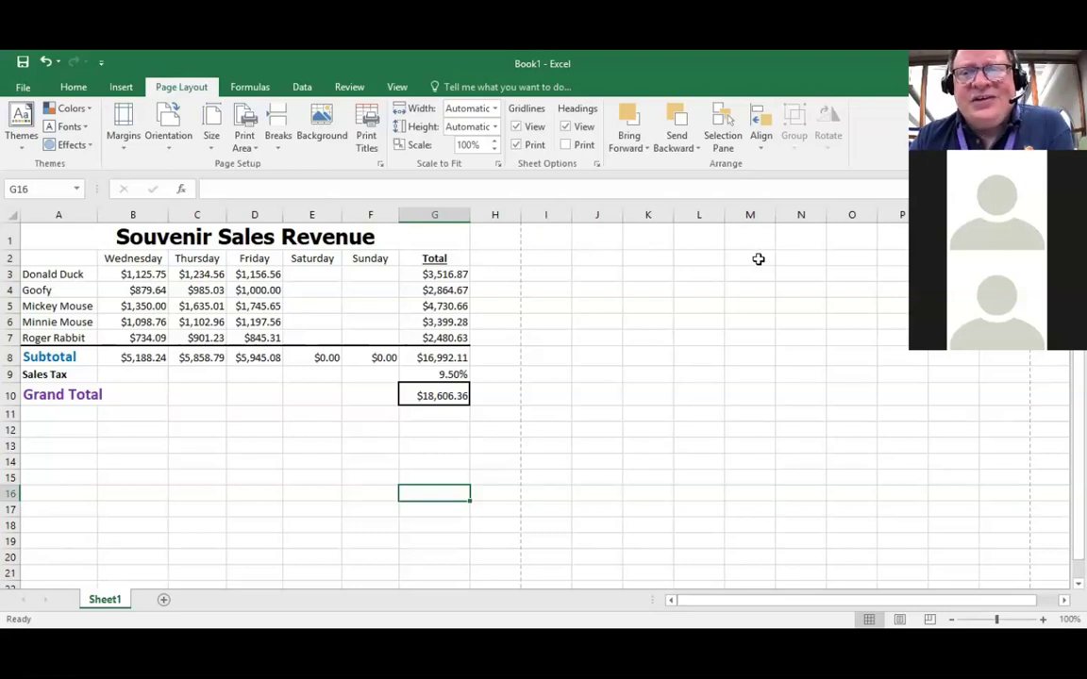
Step: Enter x in cell M2, then scroll down and back up the sheet
click(758, 261)
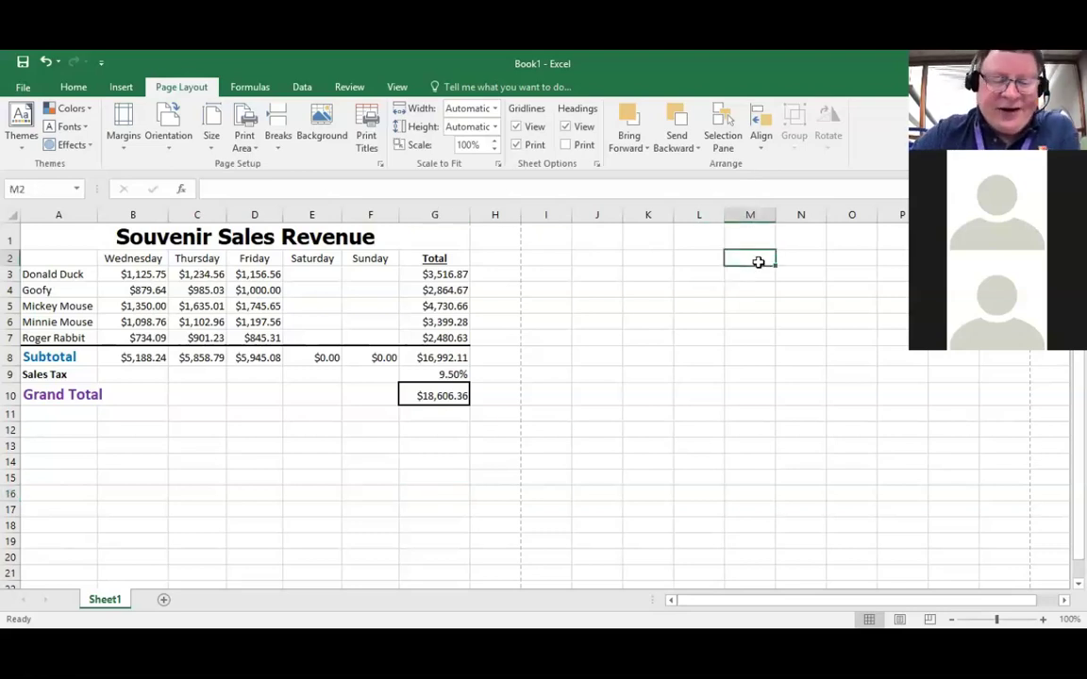
text(x)
key(Return)
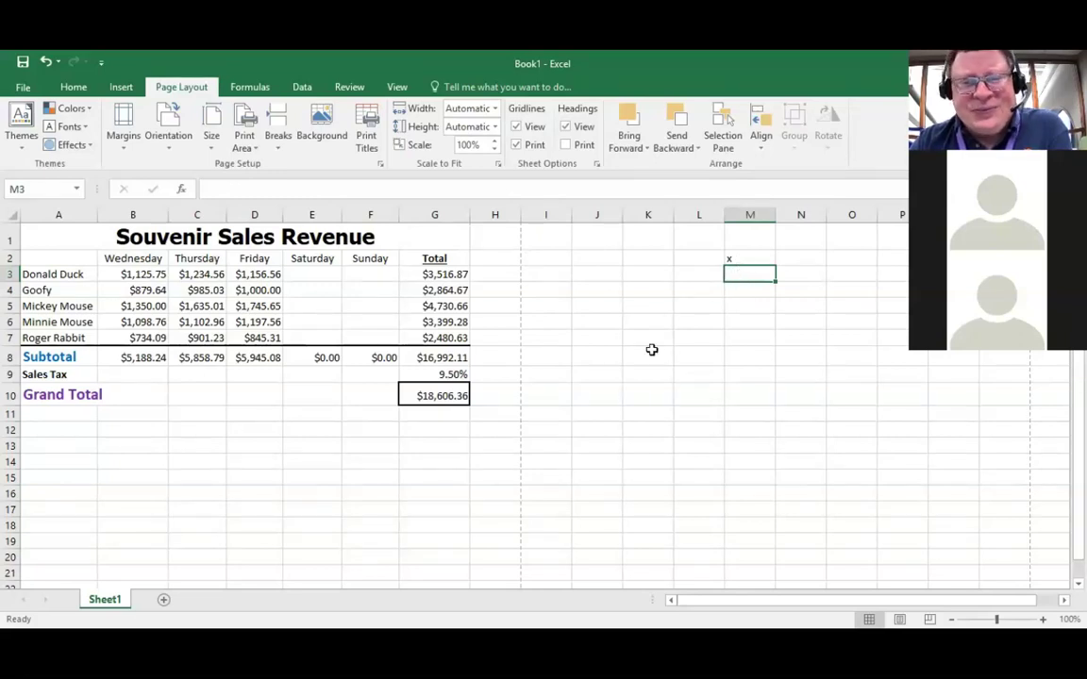
scroll(613, 348, down, 4)
scroll(604, 347, down, 3)
scroll(595, 350, down, 2)
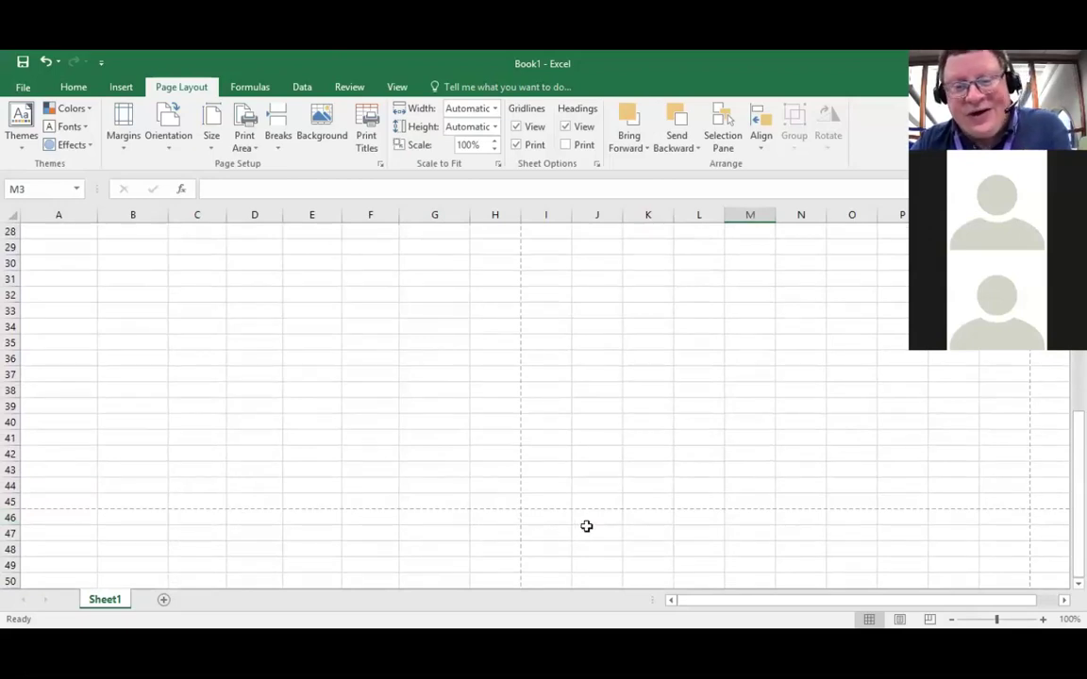
scroll(576, 526, up, 9)
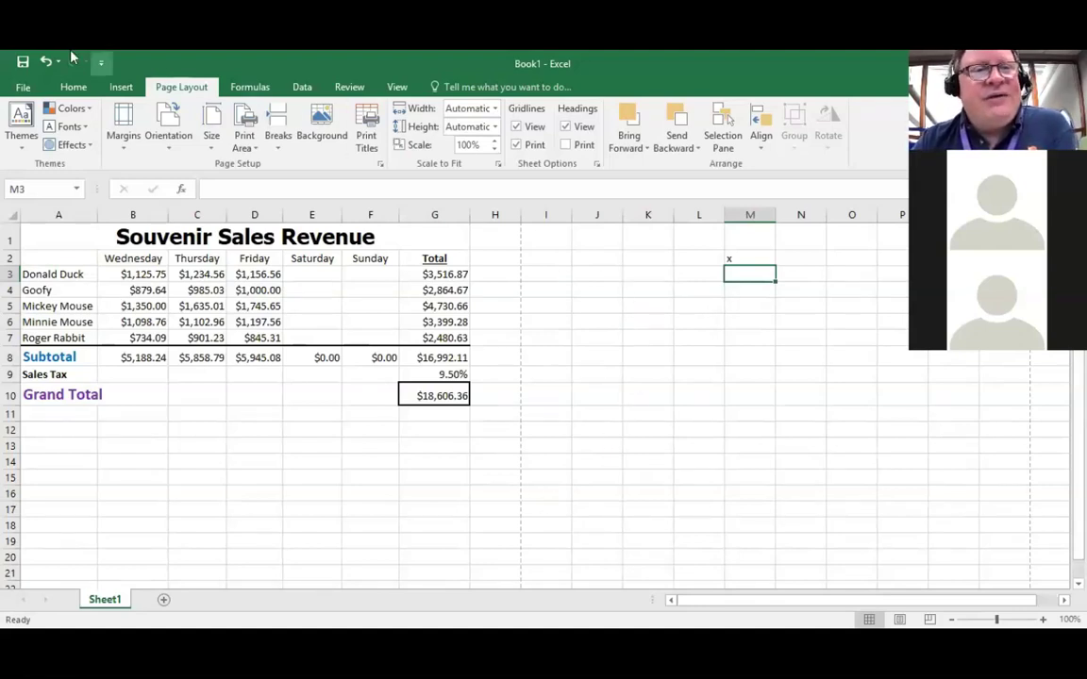
Step: Preview both printed pages, then set the print orientation to Landscape
click(24, 87)
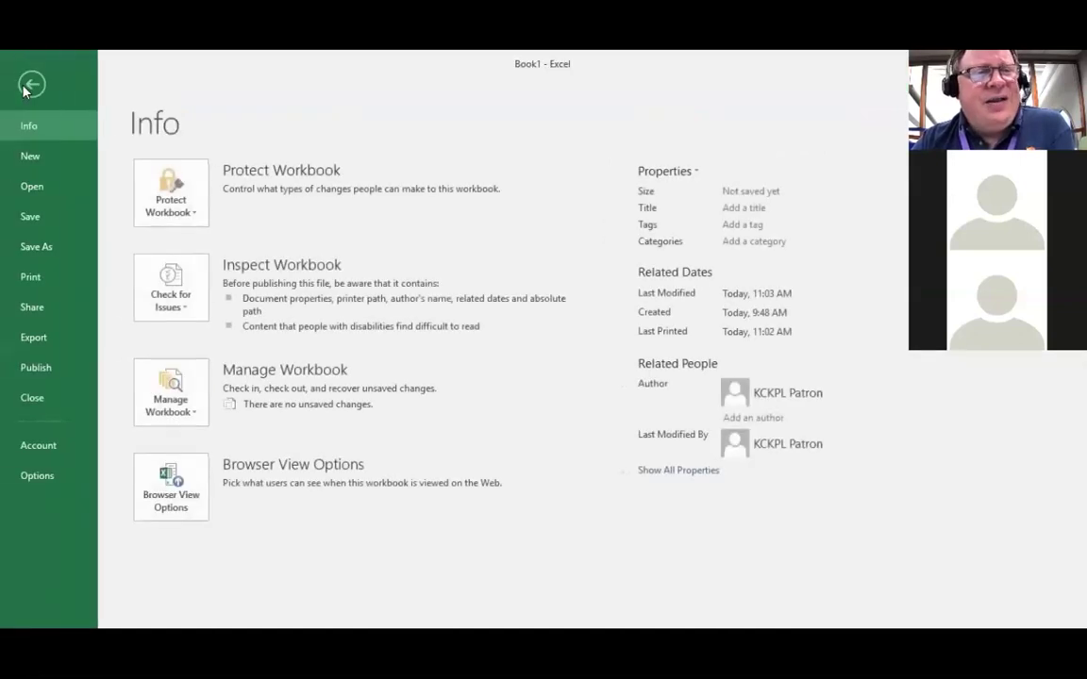
click(30, 277)
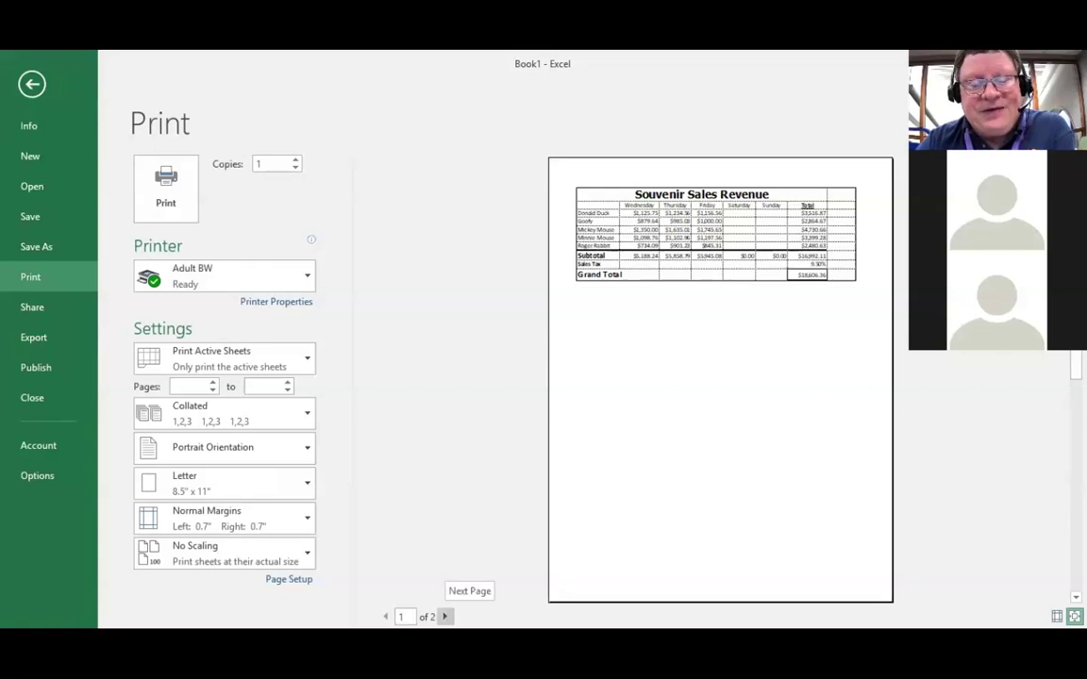
click(444, 617)
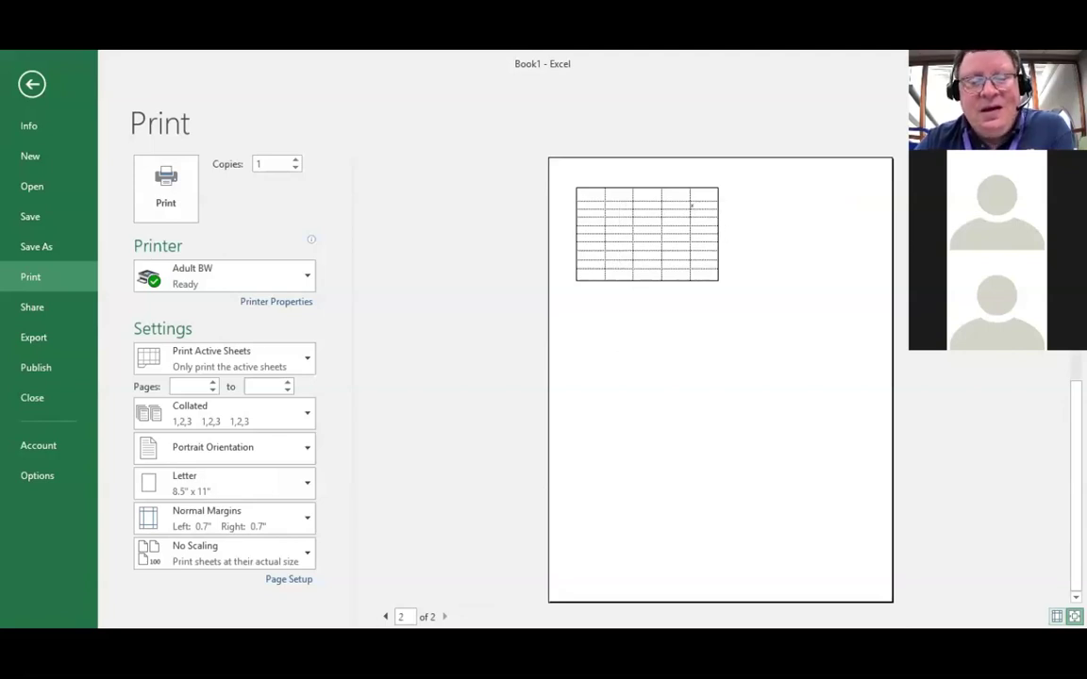
scroll(423, 403, up, 1)
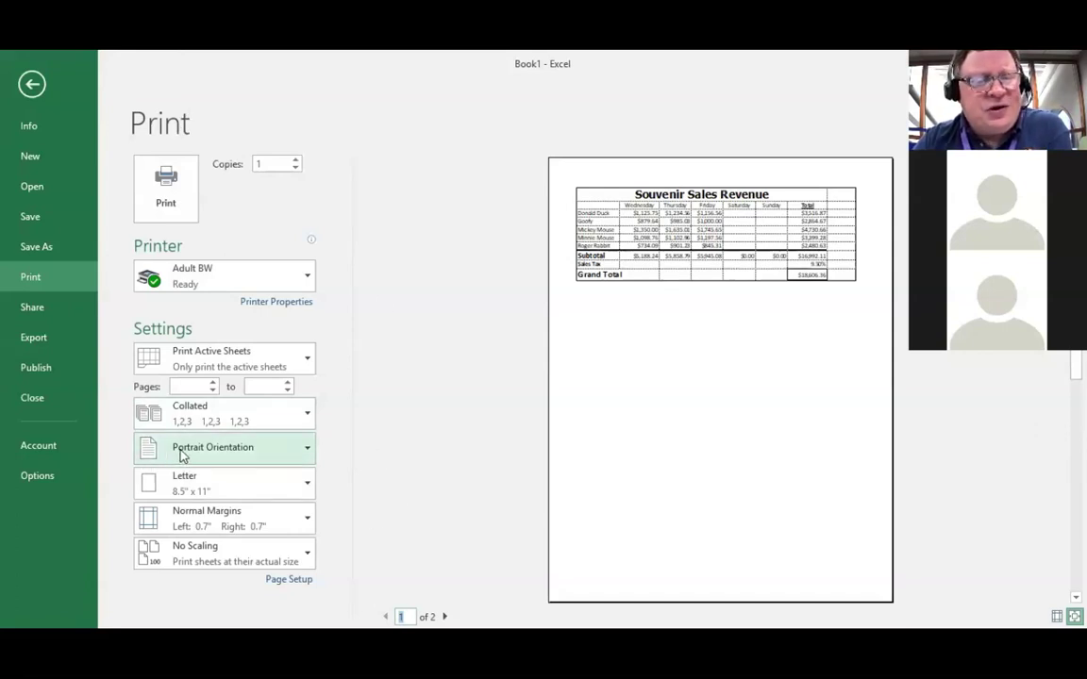
click(311, 451)
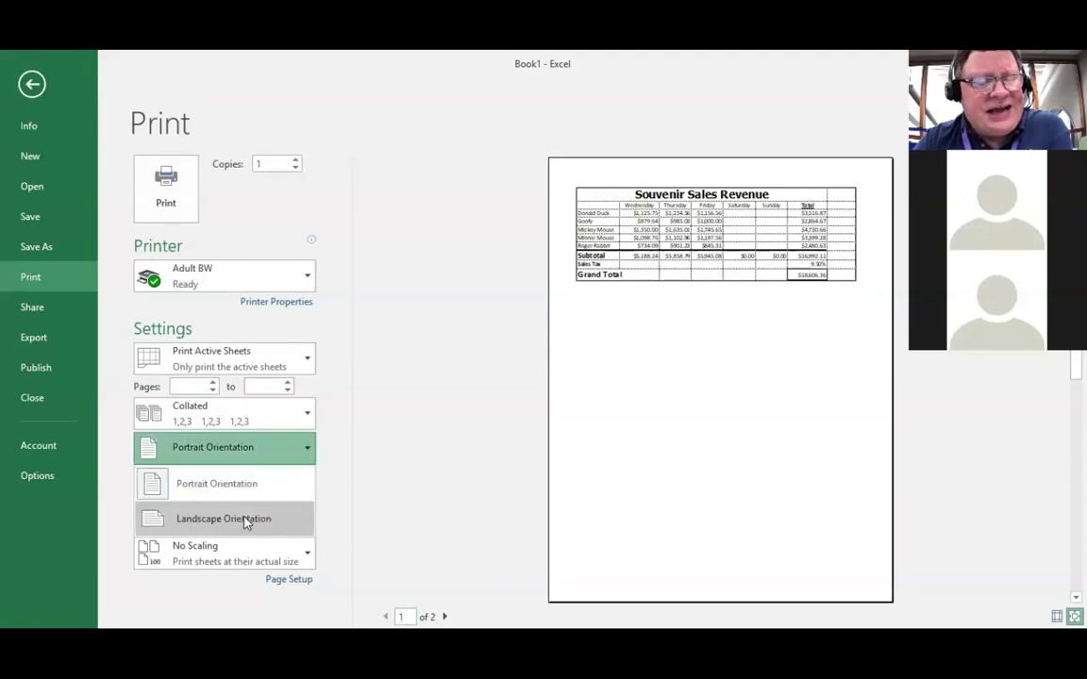
click(244, 522)
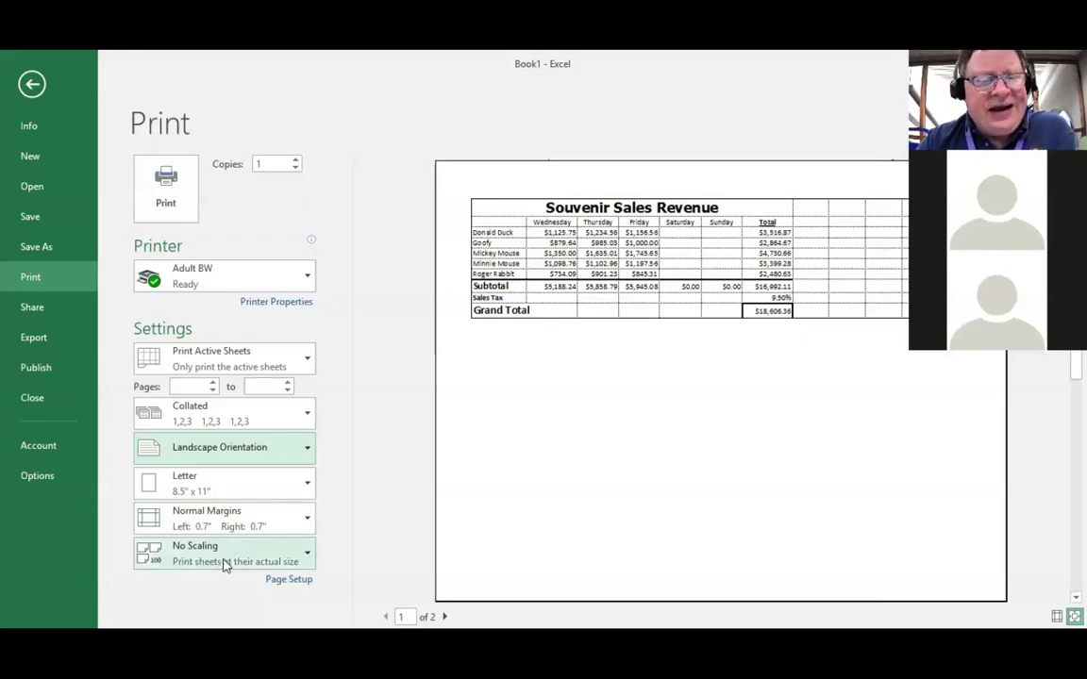
Step: Set print scaling to Fit Sheet on One Page and return to the worksheet
click(307, 557)
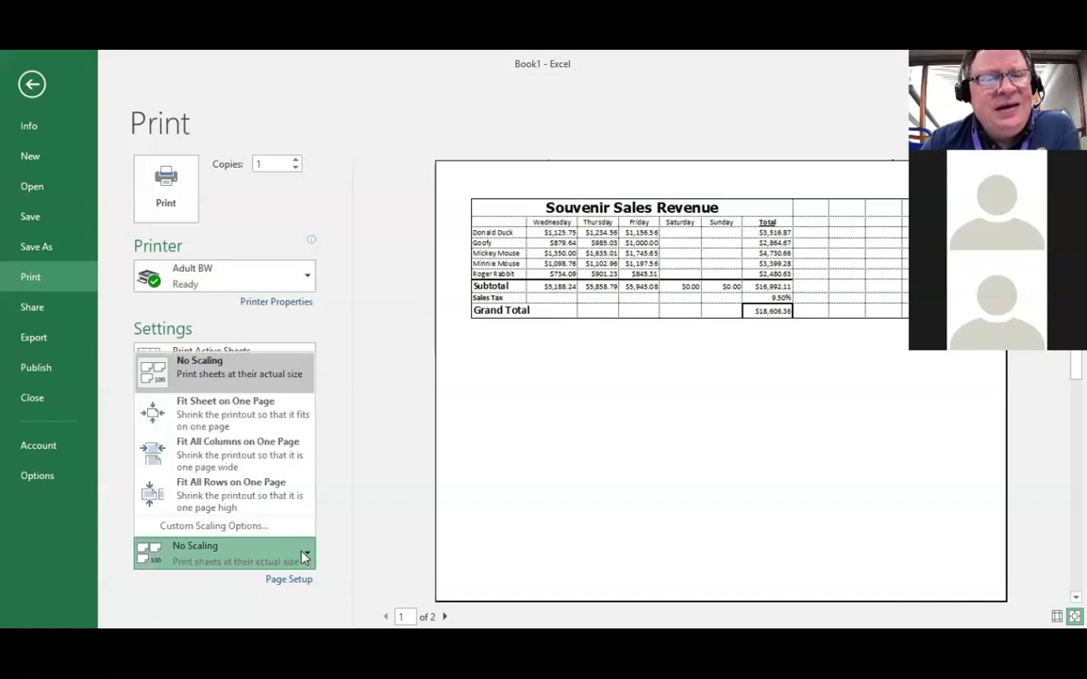
click(225, 414)
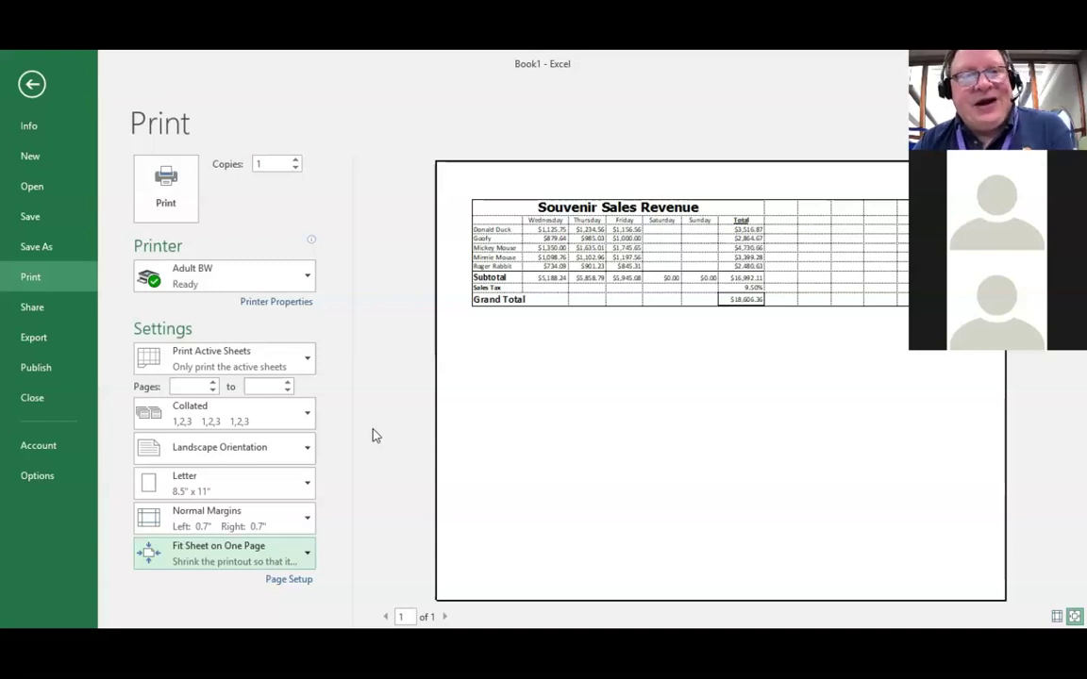
click(33, 85)
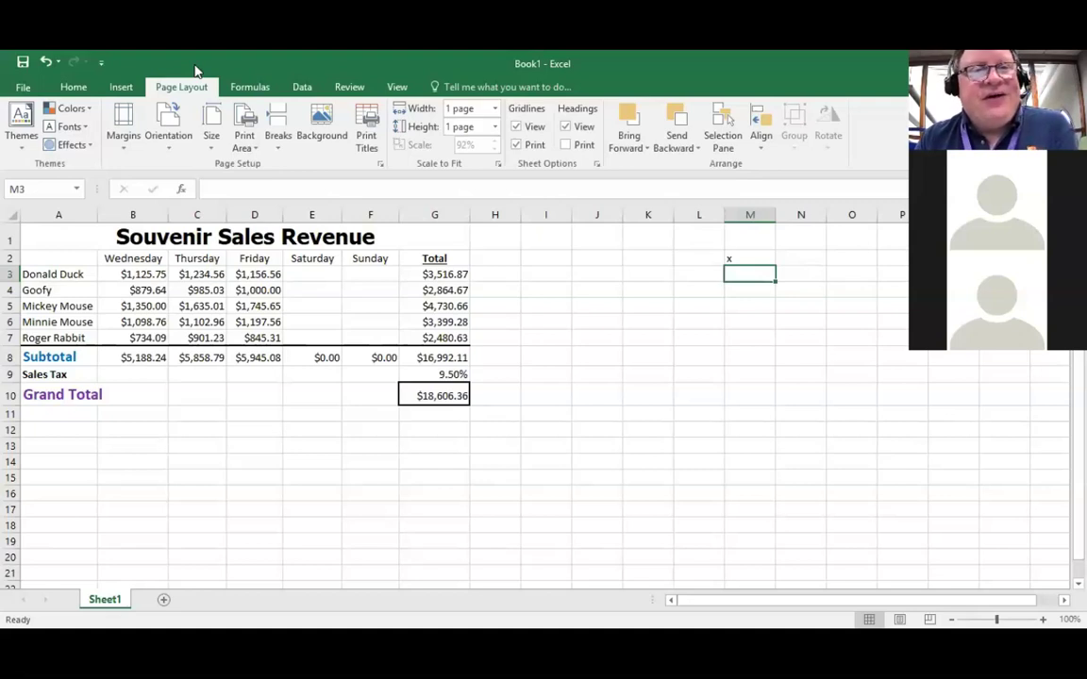
click(74, 87)
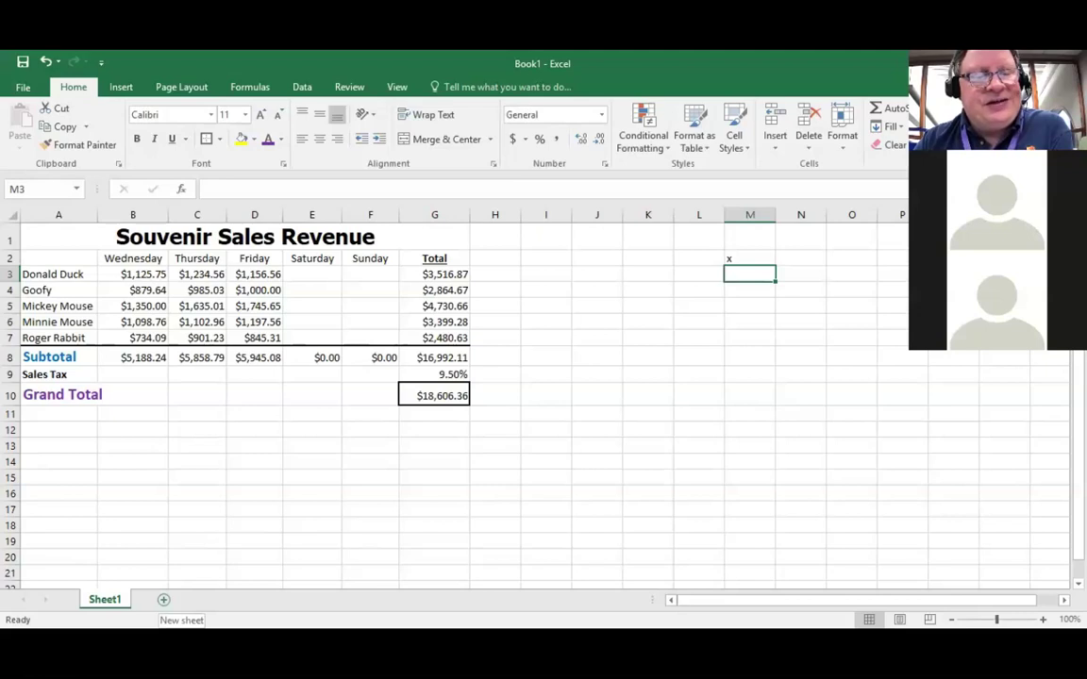
click(164, 599)
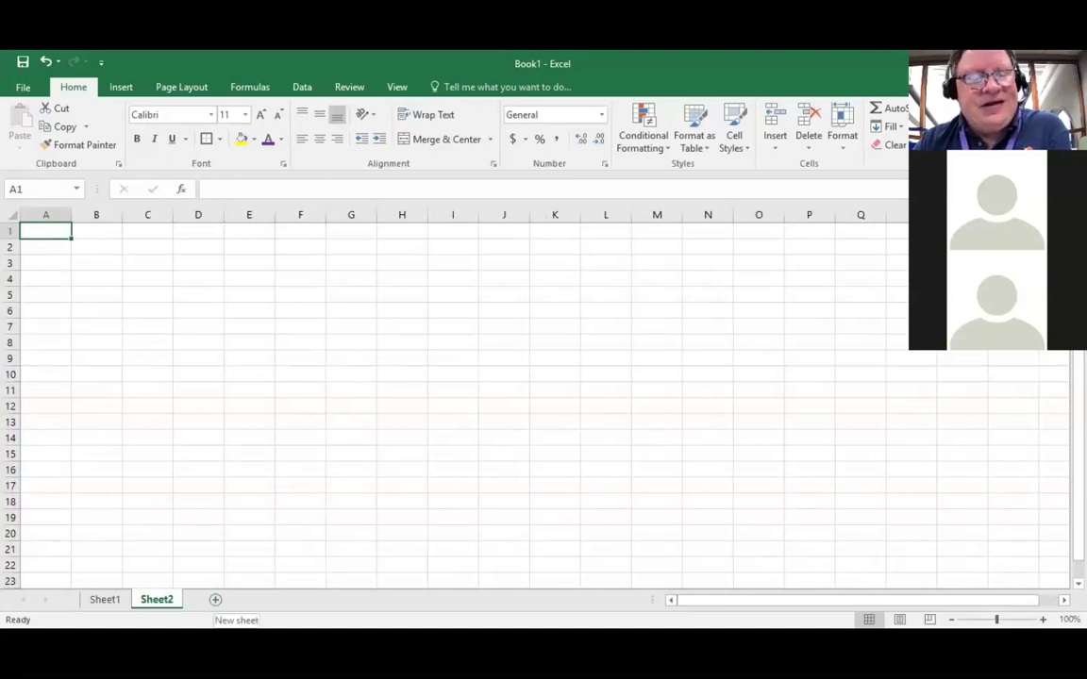
click(215, 599)
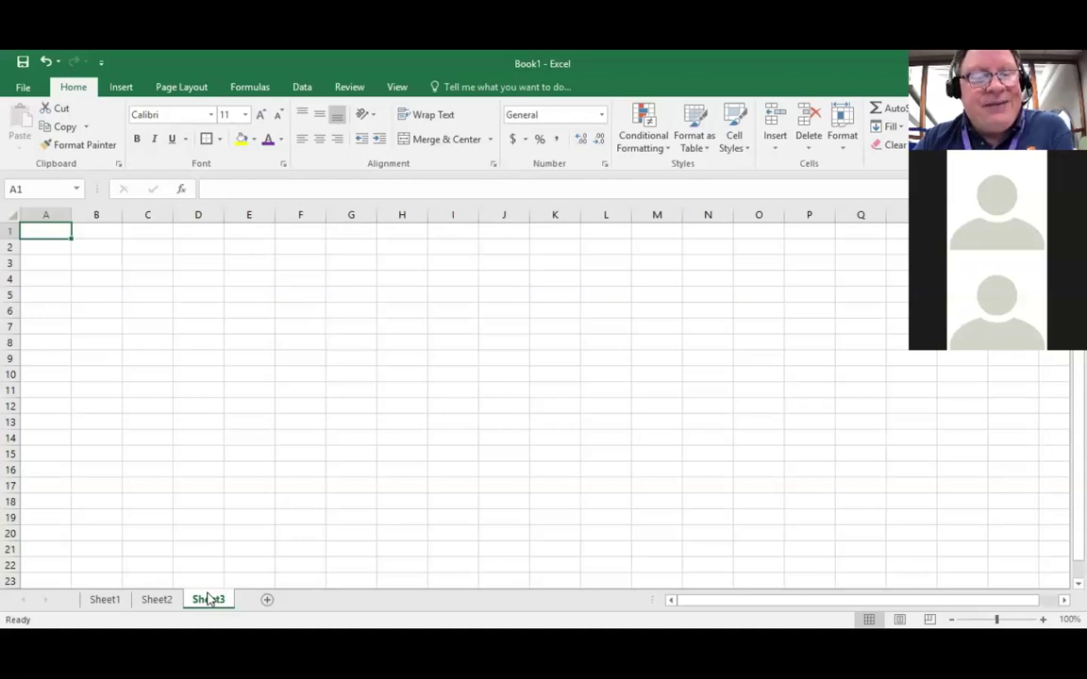
right_click(208, 600)
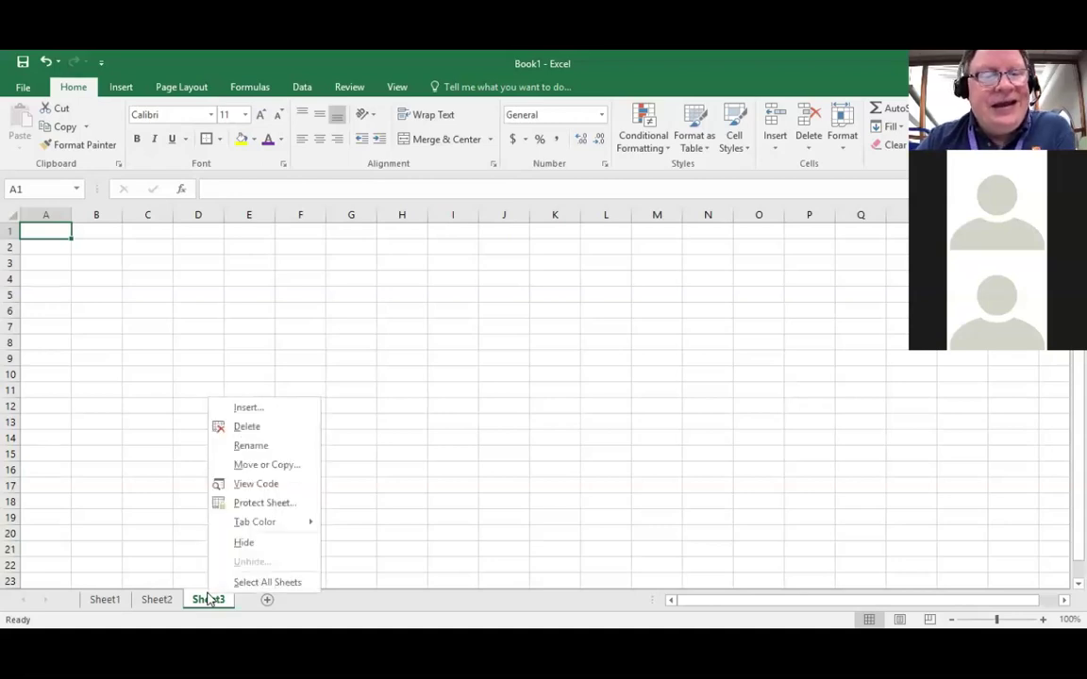
click(263, 426)
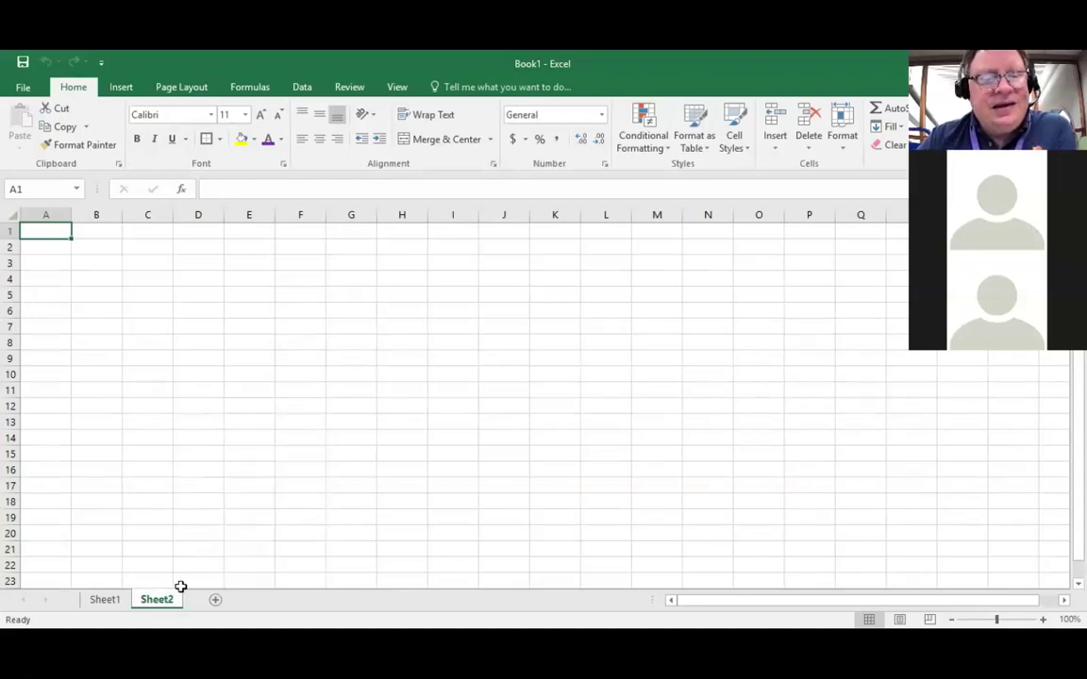
right_click(158, 600)
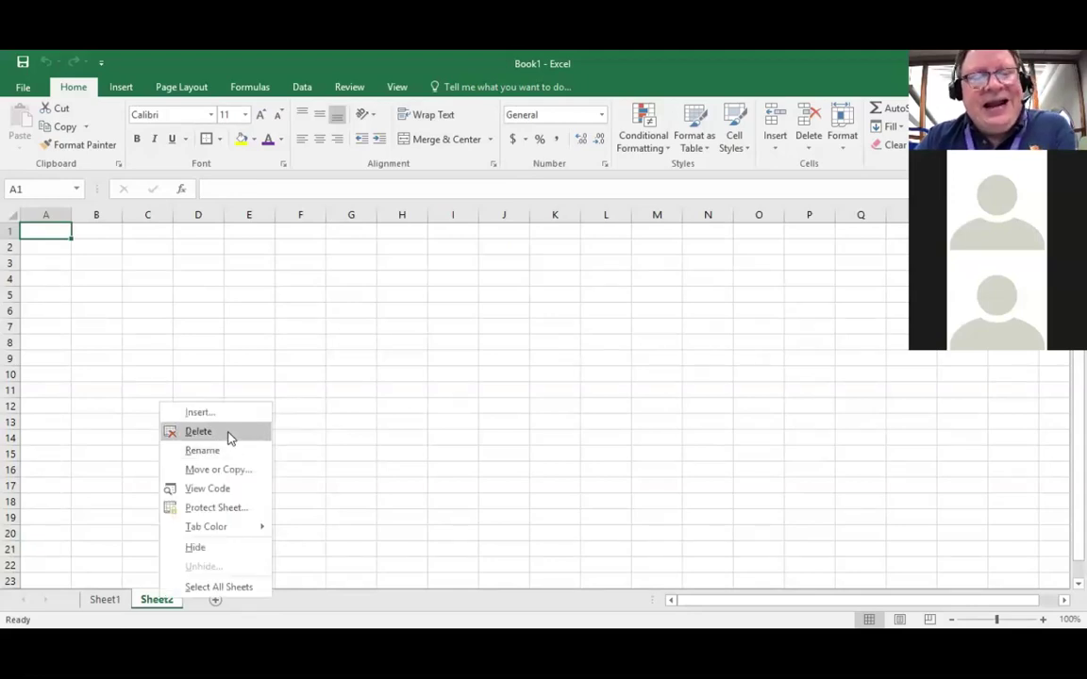
click(228, 431)
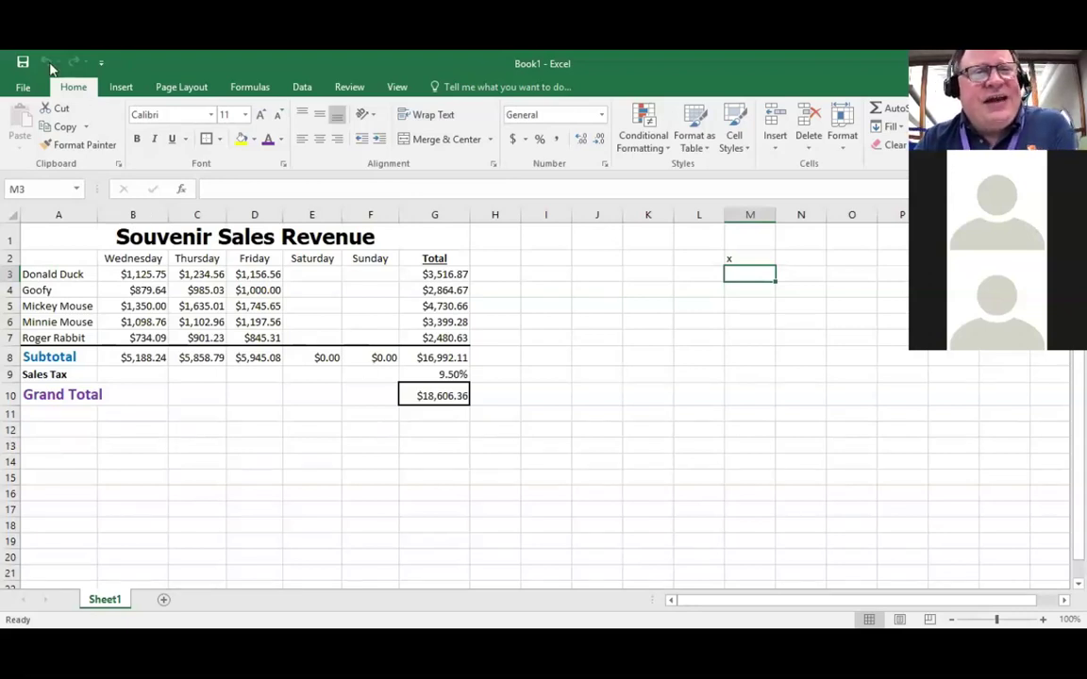
click(23, 90)
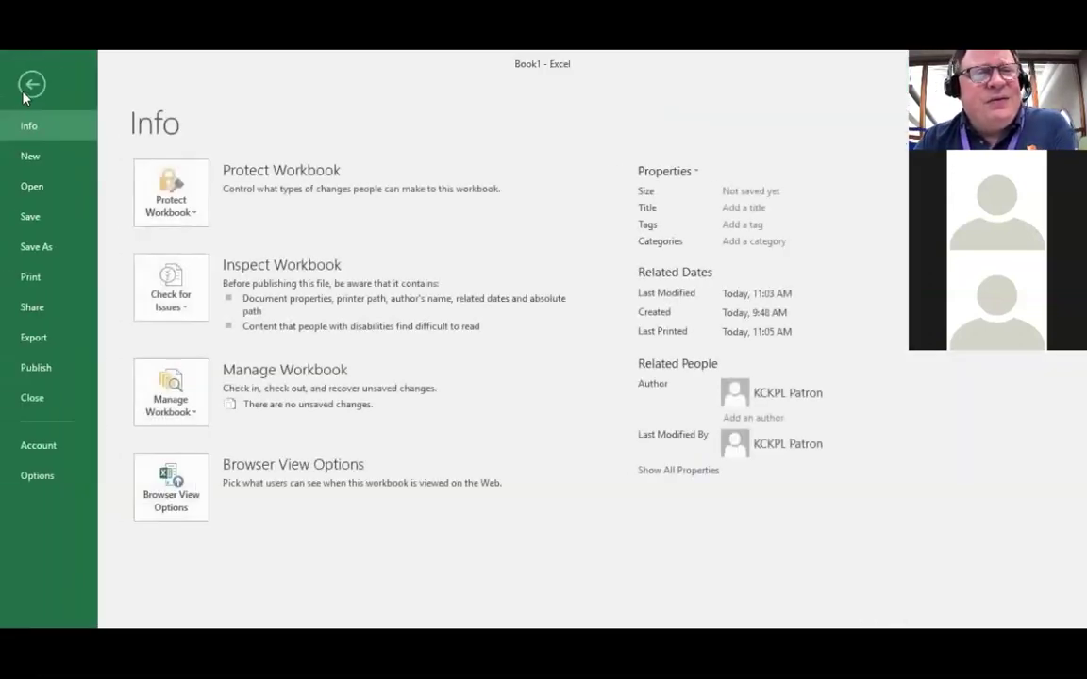
Step: Save As to This PC > Desktop with the file name 'sample 1'
click(40, 248)
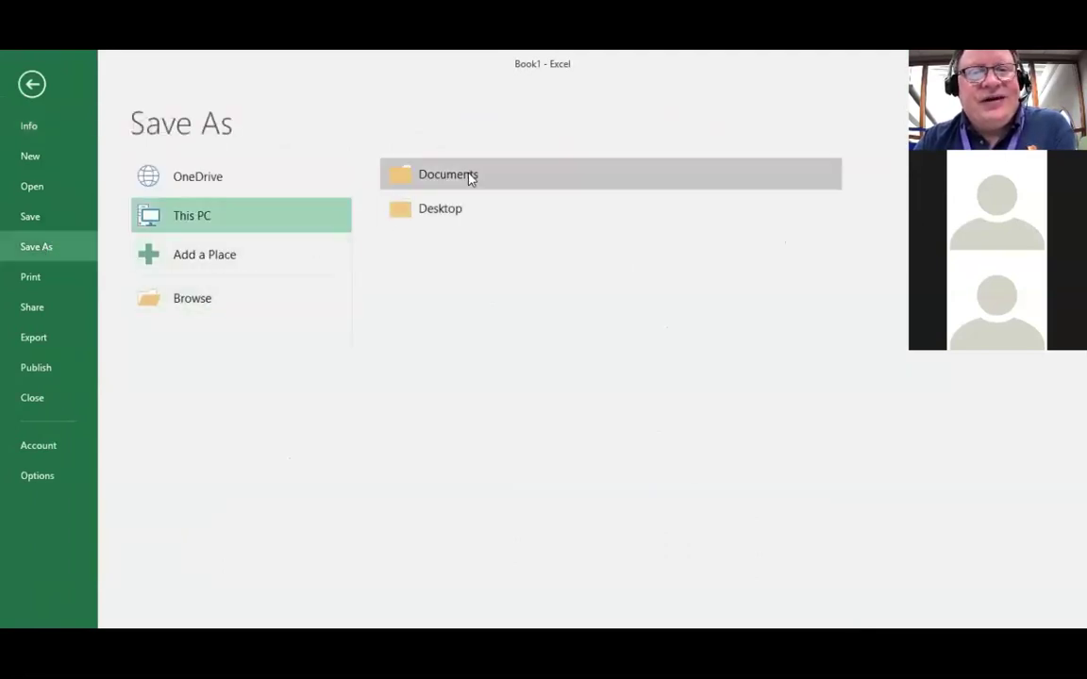
click(443, 211)
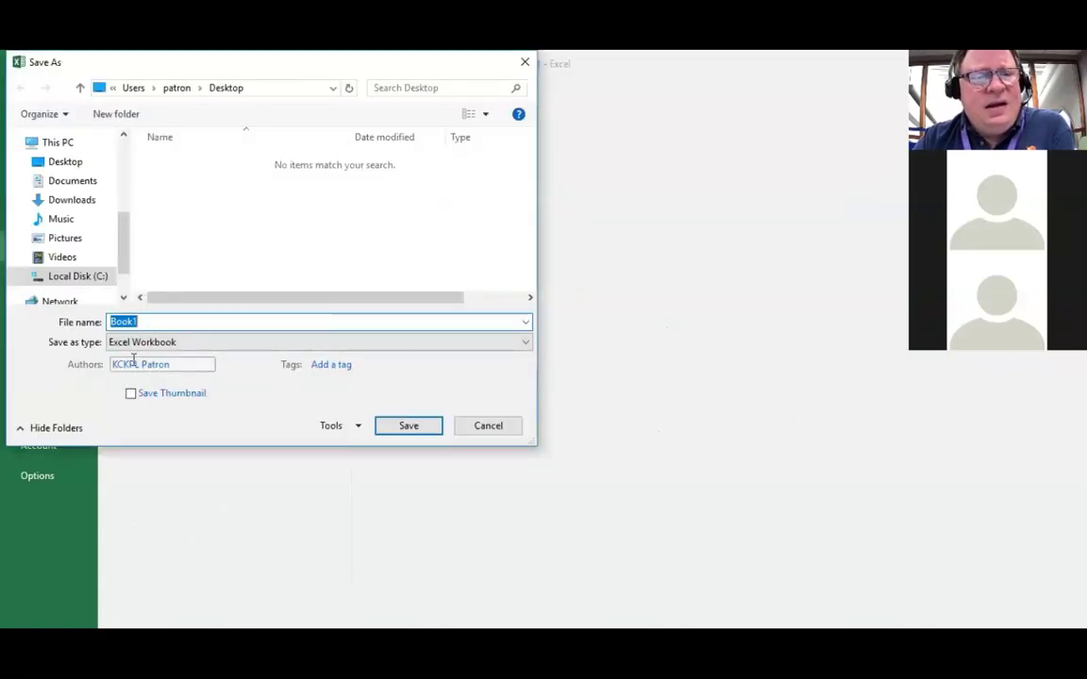
click(150, 321)
double_click(149, 321)
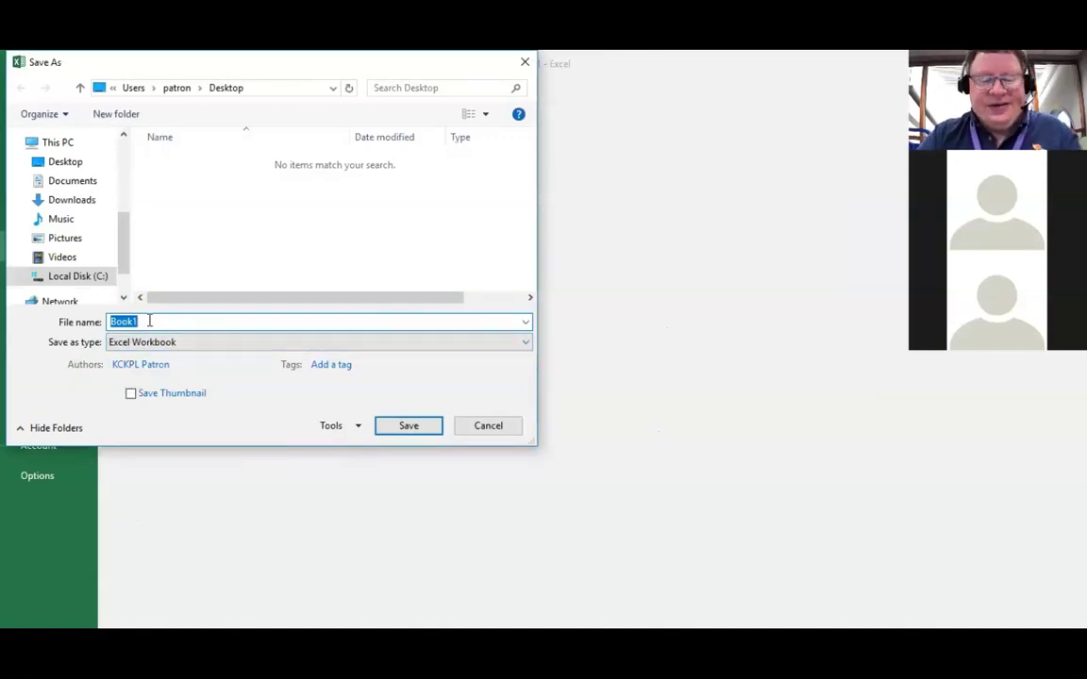
text(sal)
key(BackSpace)
key(BackSpace)
text(a)
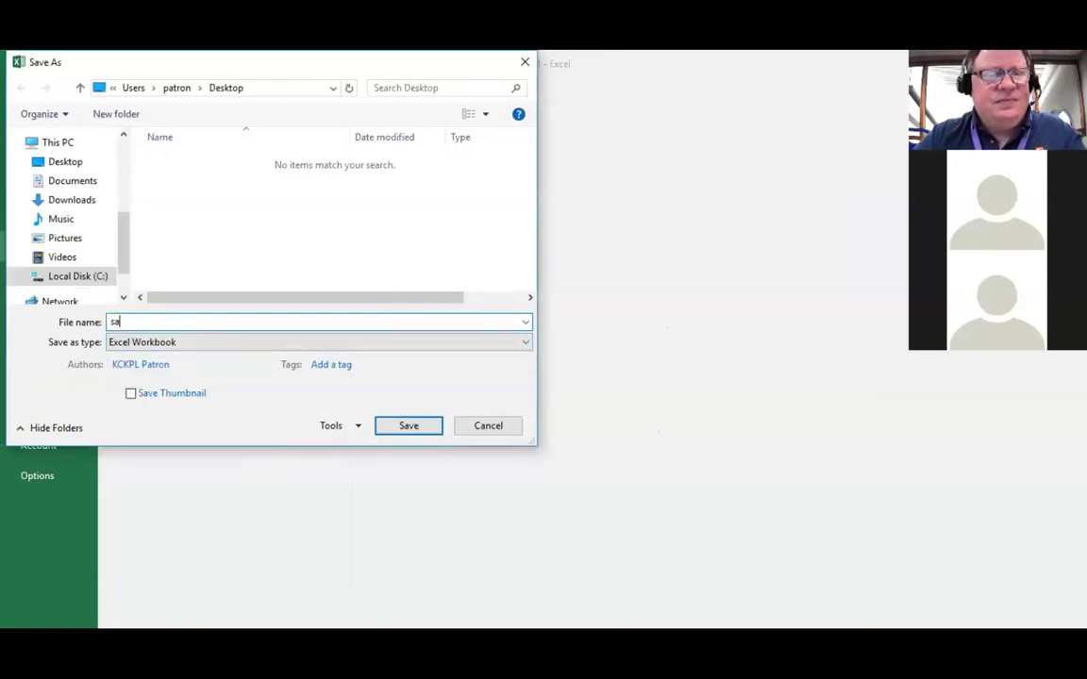
text(mple 1)
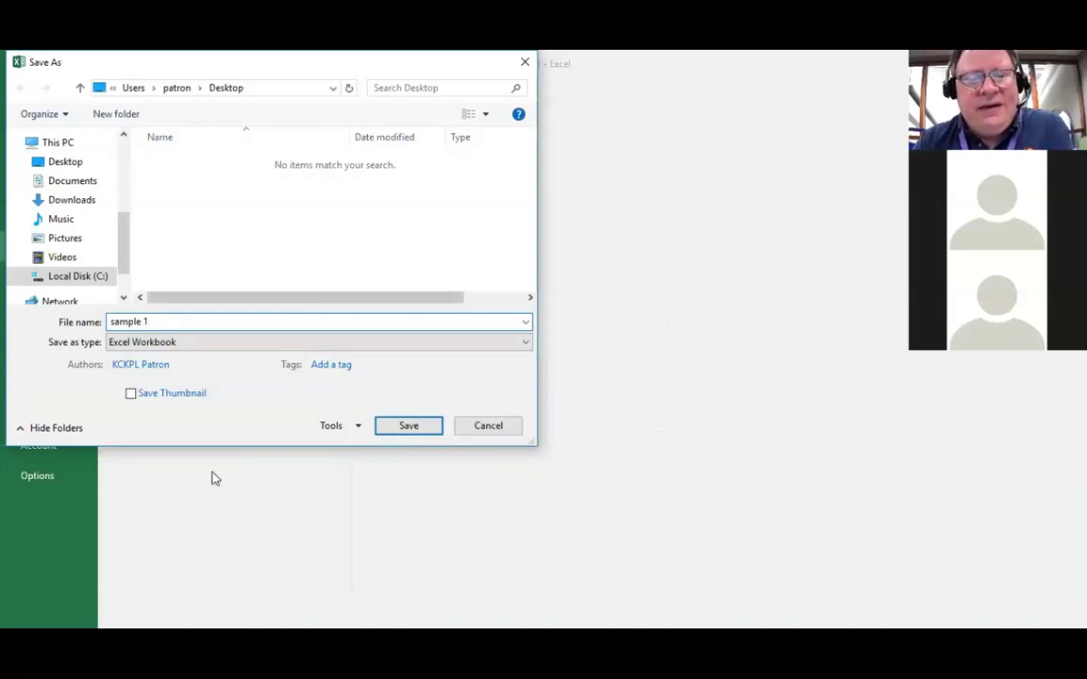
click(408, 425)
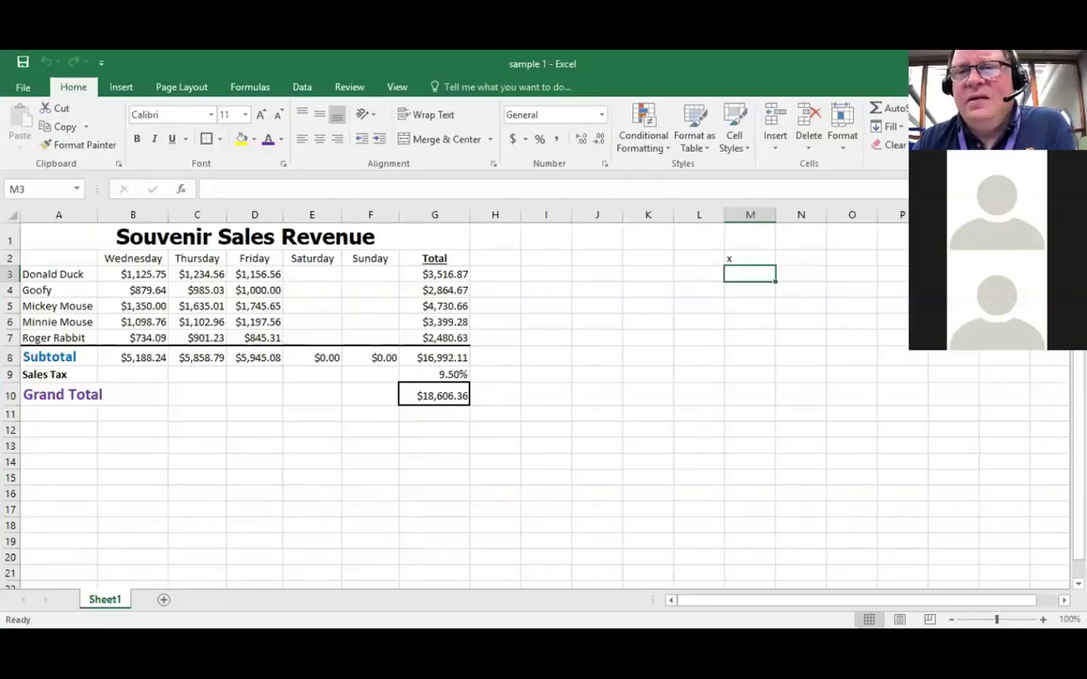
double_click(851, 62)
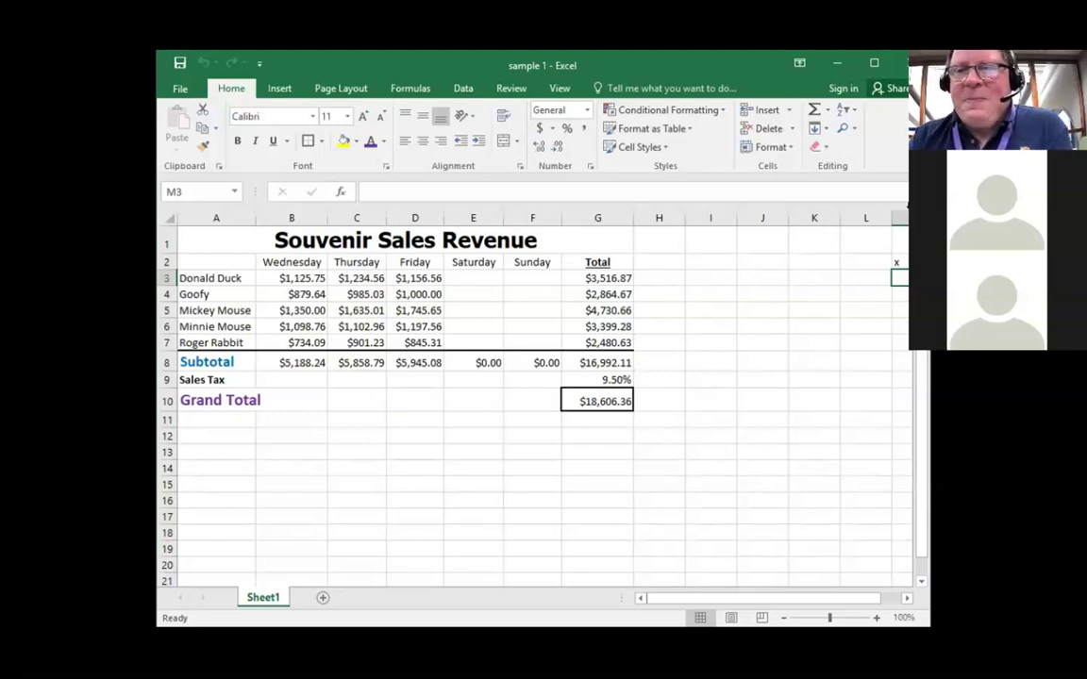
click(872, 66)
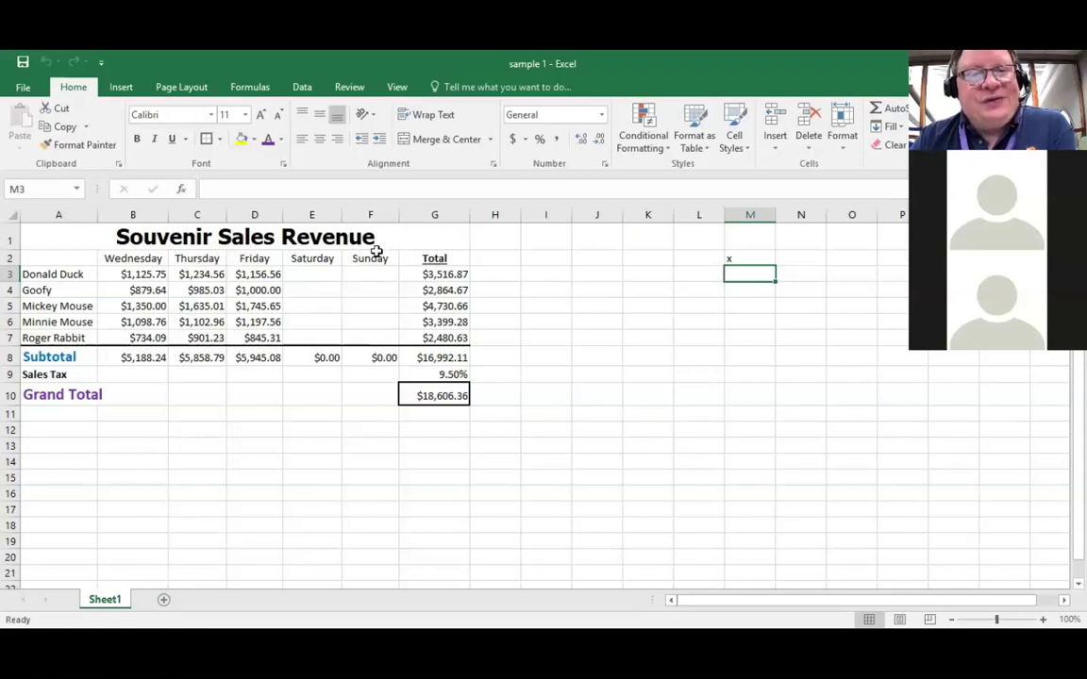
click(163, 599)
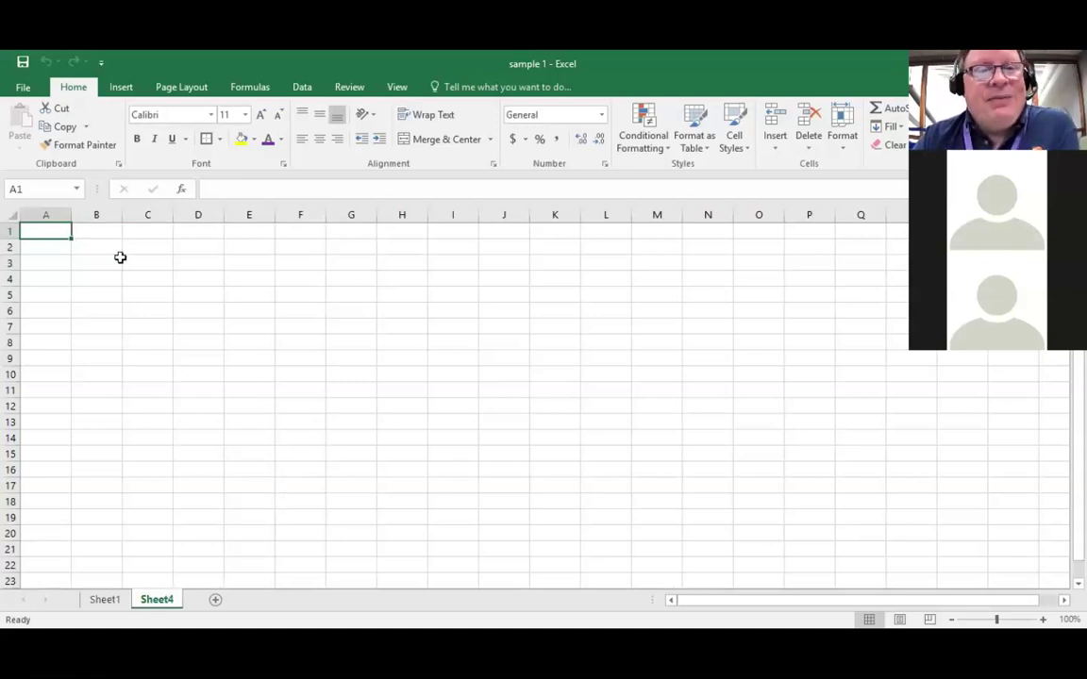
Step: Copy the G3 total formula on Sheet1 and paste it into H3 on Sheet4
key(ctrl+Page_Up)
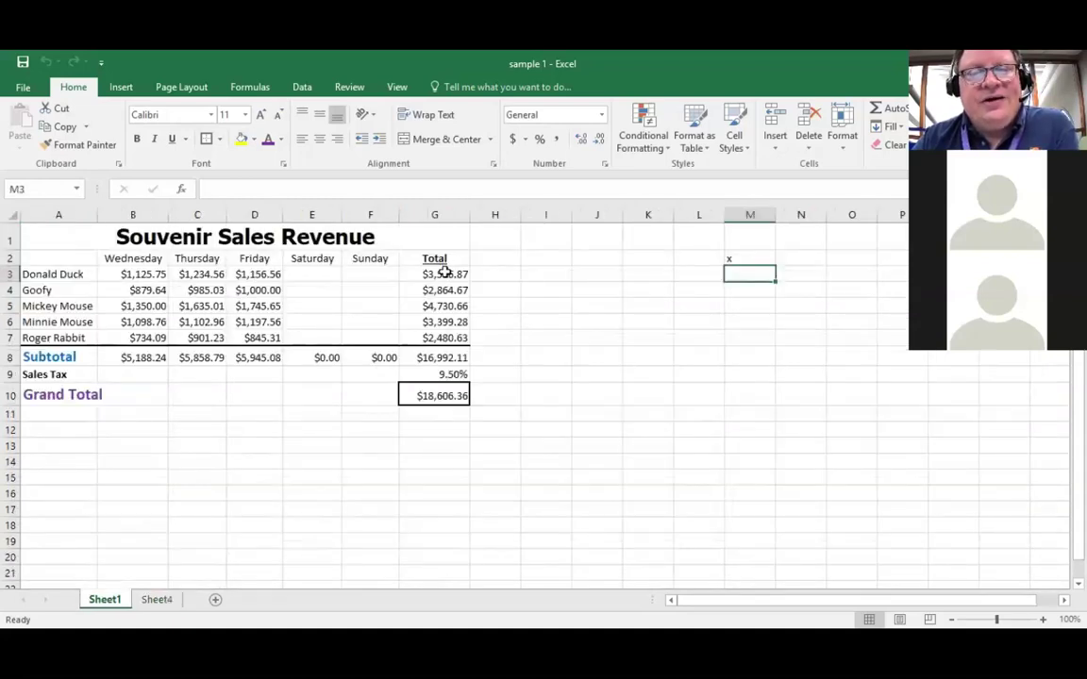
click(443, 272)
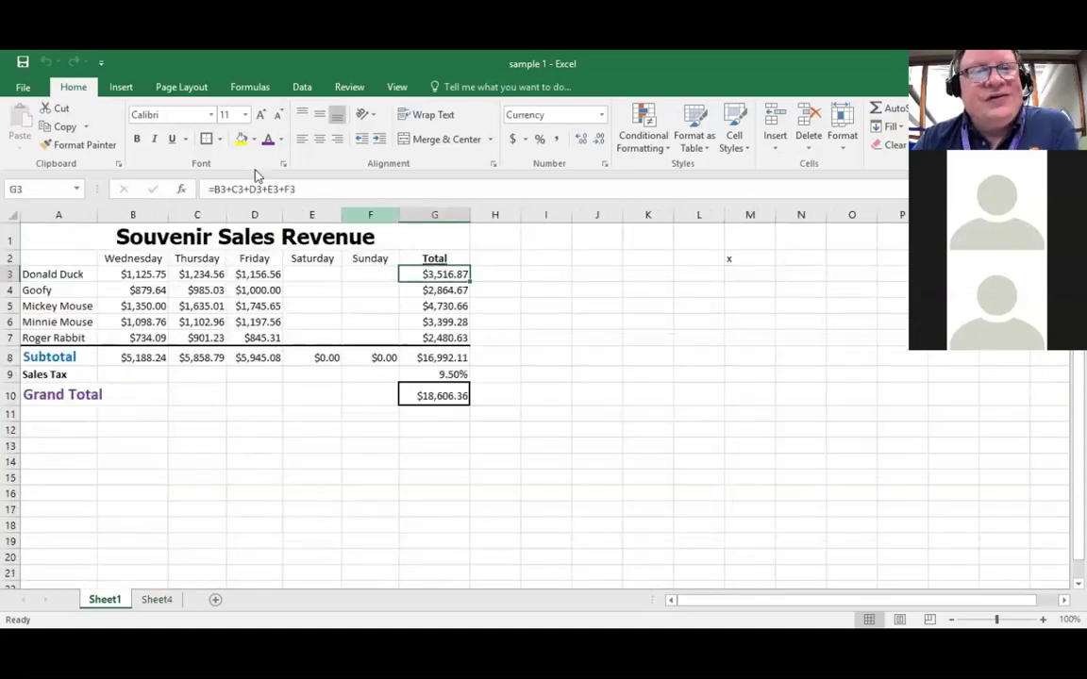
click(62, 125)
key(ctrl+Page_Down)
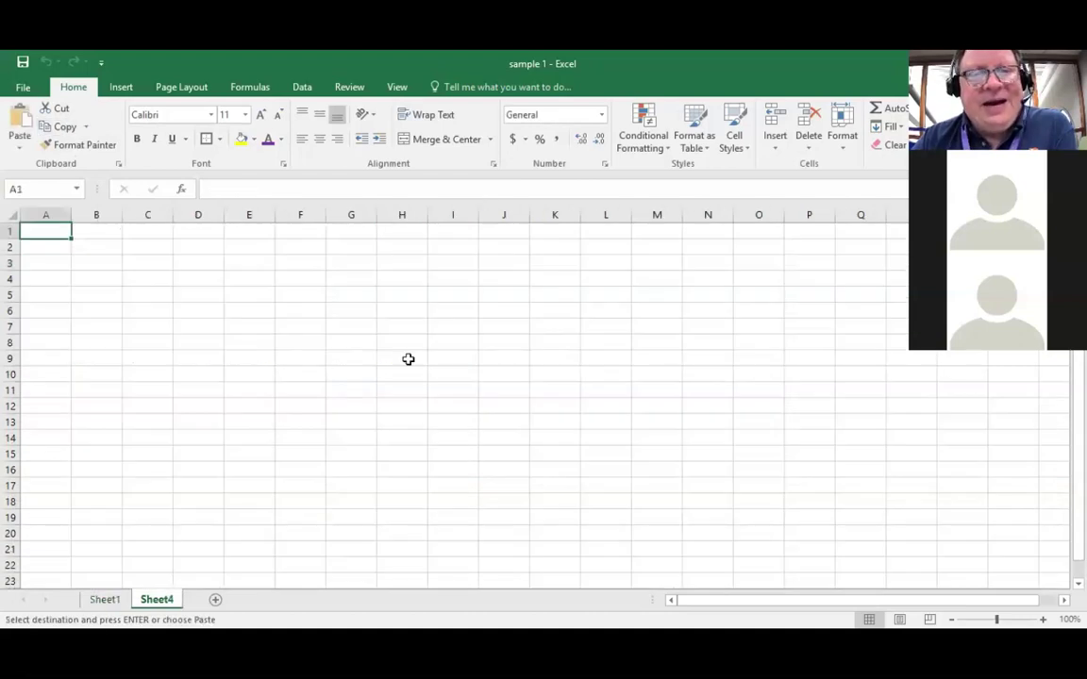
click(412, 262)
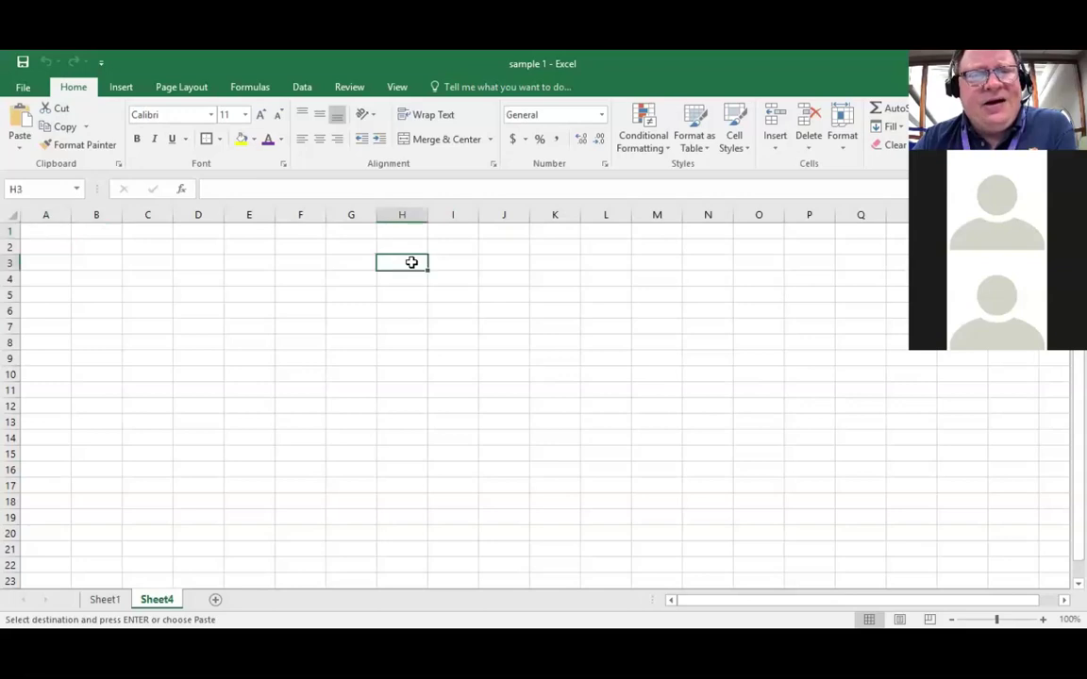
click(21, 125)
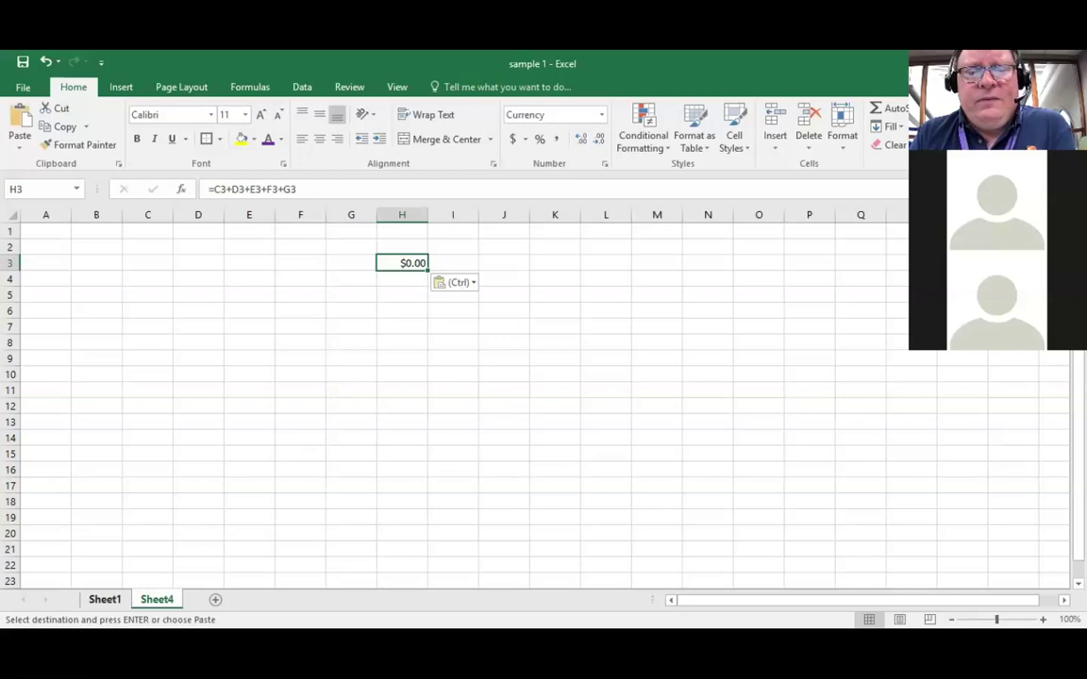
Step: Return to Sheet1, glance at the Review and View tabs, then open Home's Format options
click(105, 599)
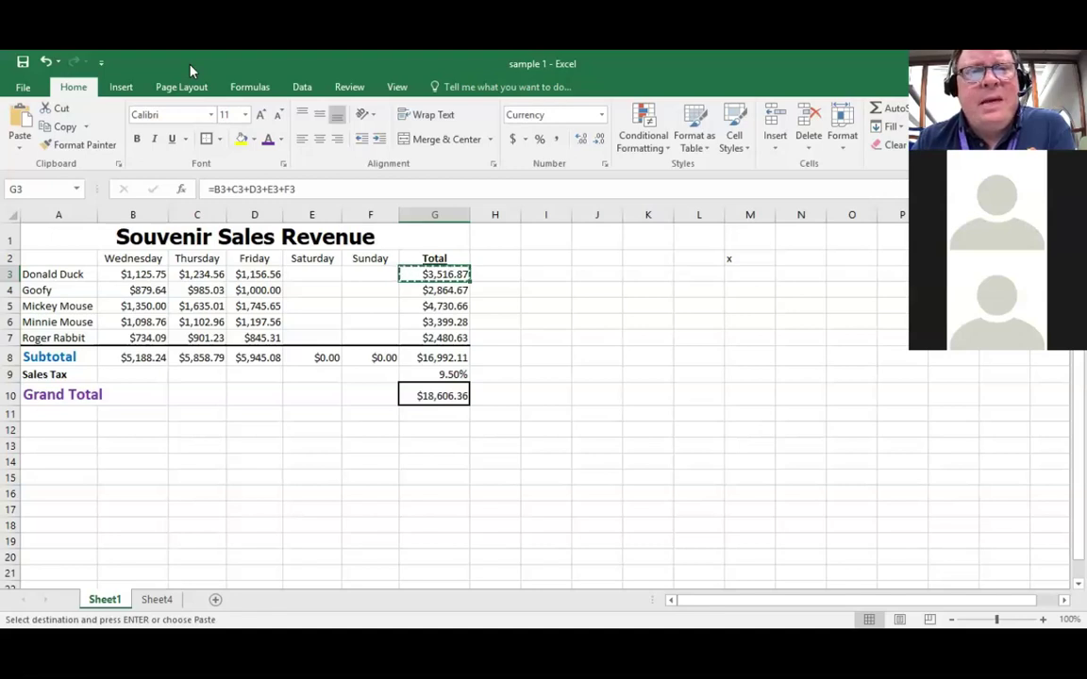
click(351, 88)
click(392, 88)
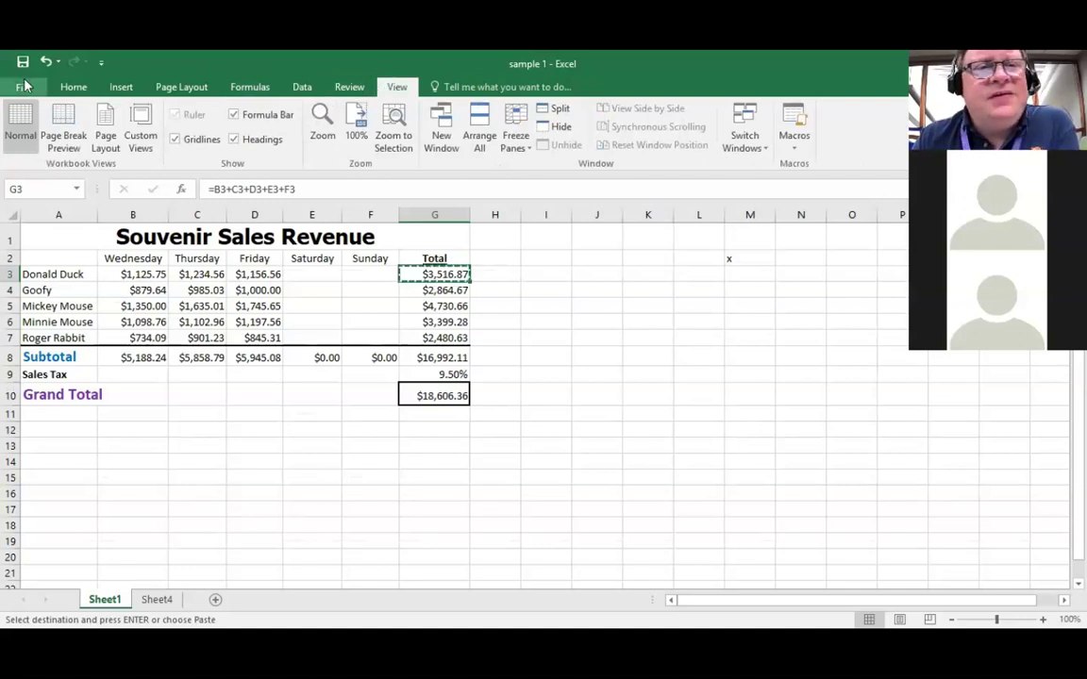
click(73, 87)
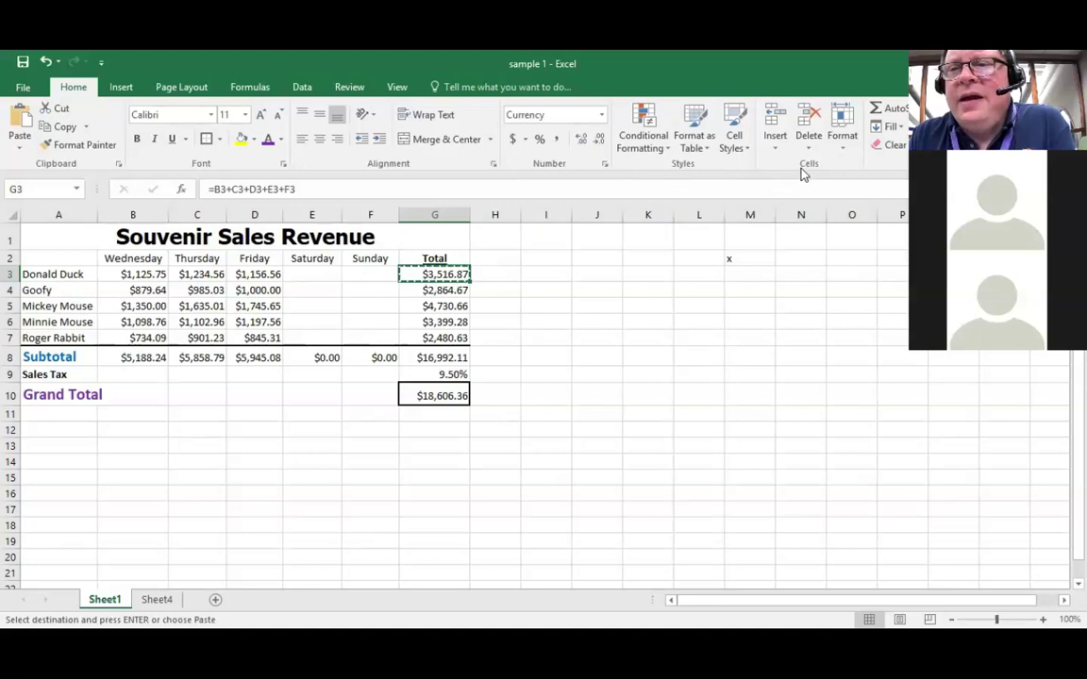
click(843, 130)
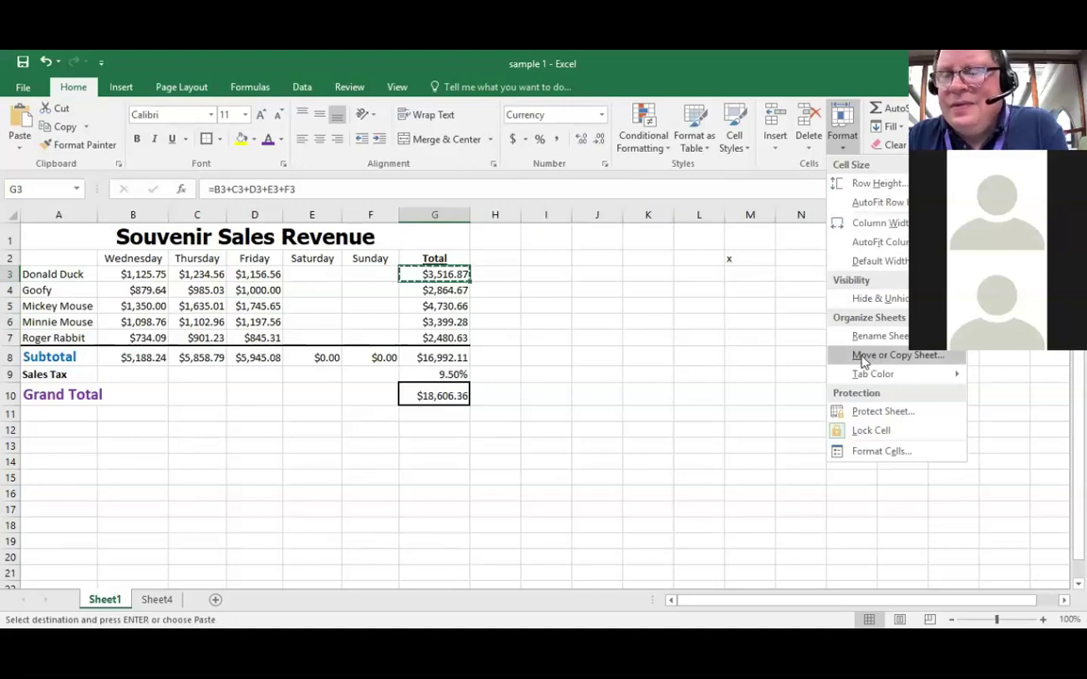
key(Return)
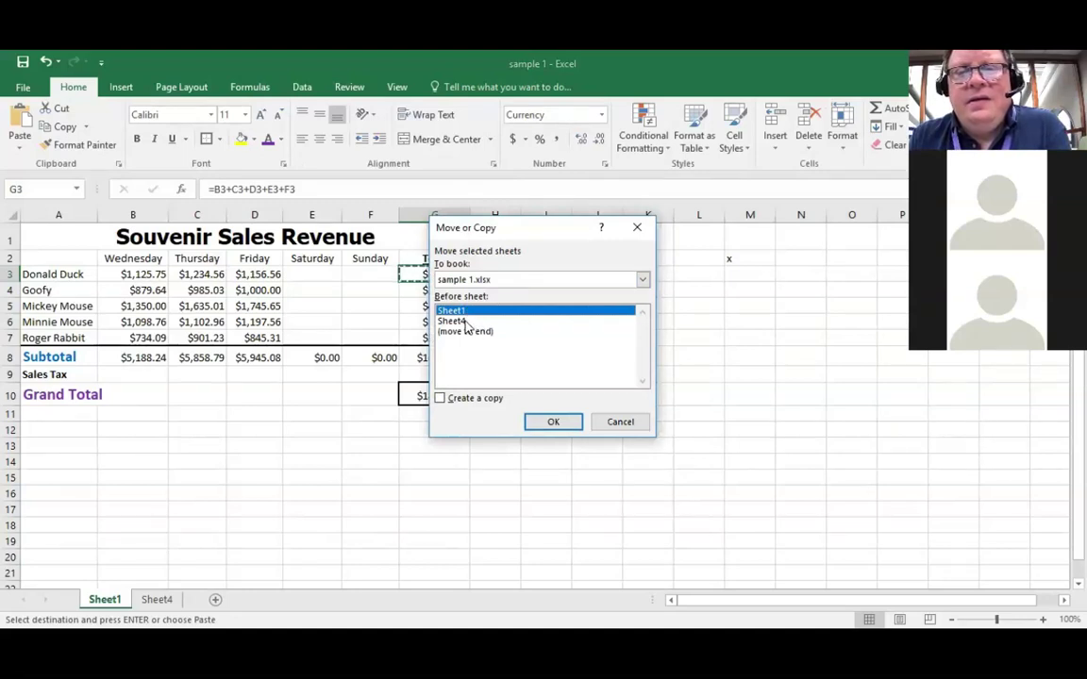
click(500, 322)
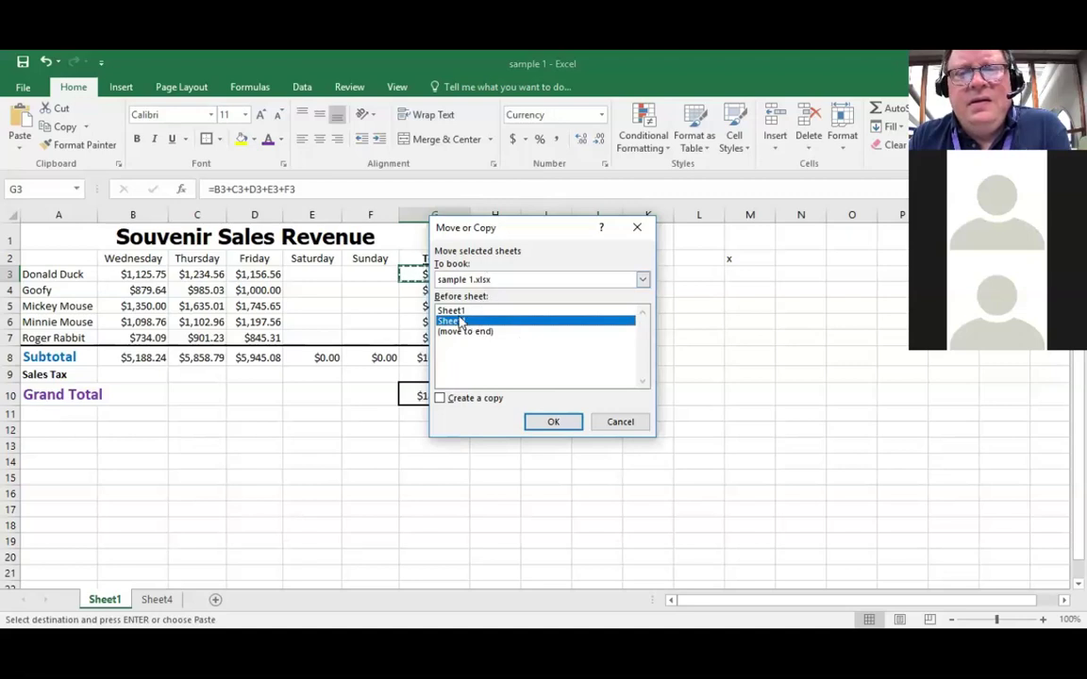
click(460, 312)
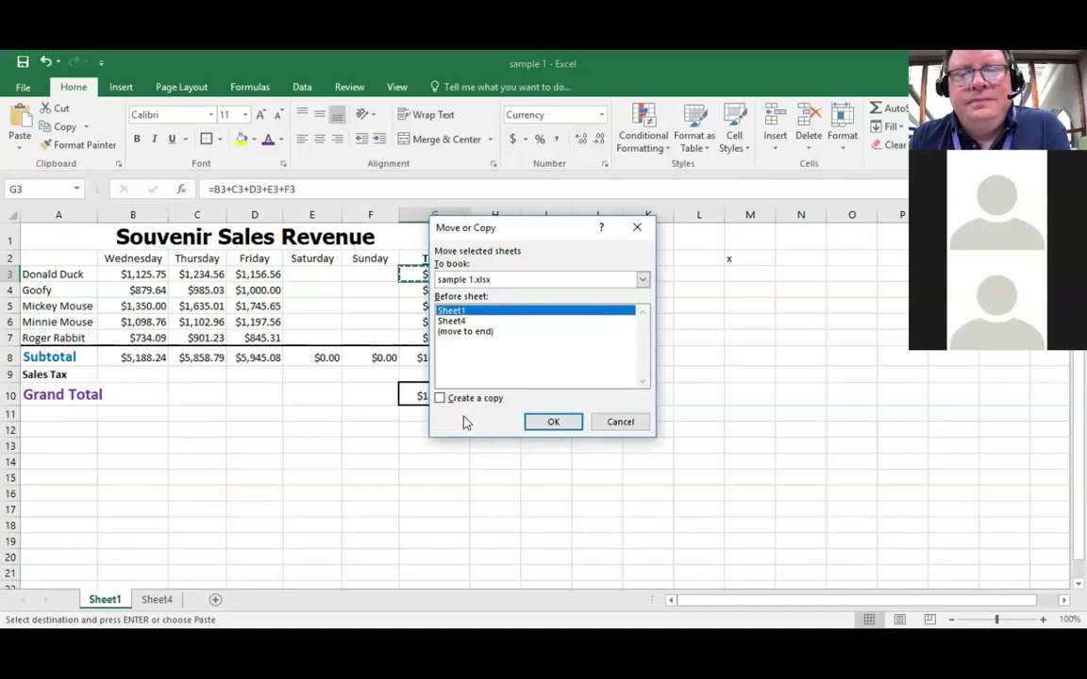
click(440, 398)
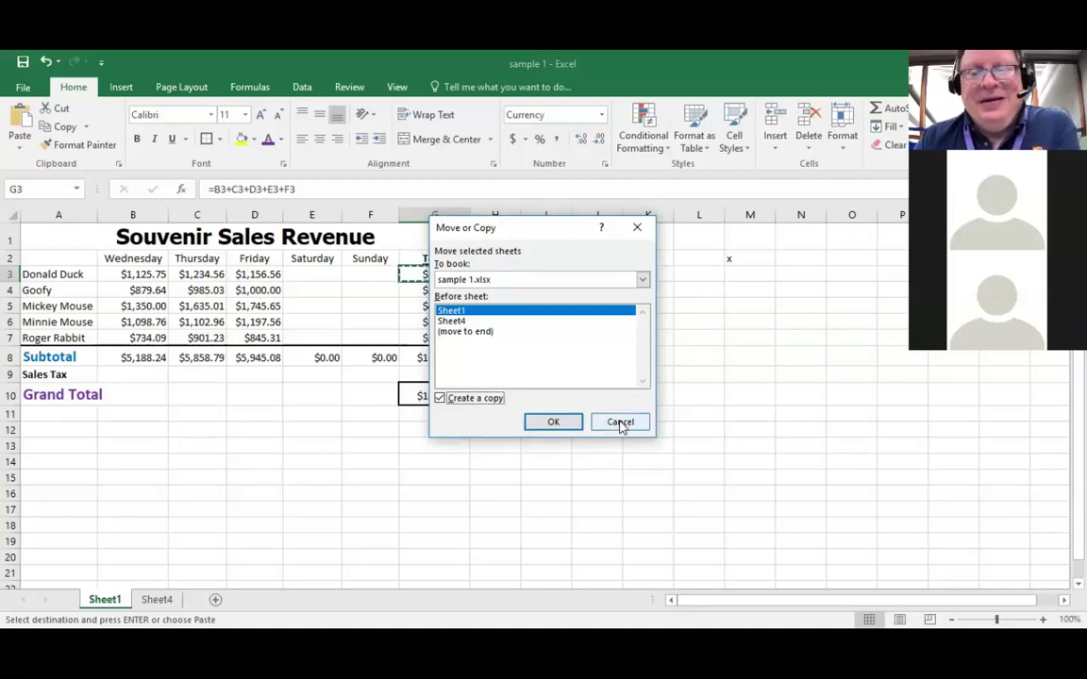
click(620, 422)
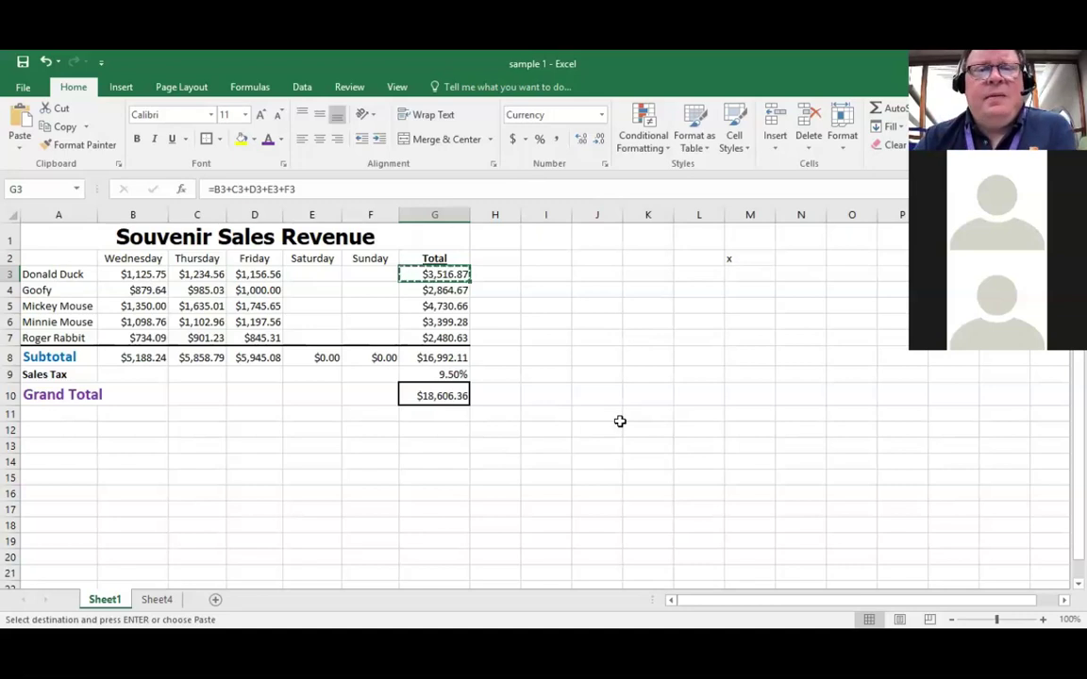
click(843, 142)
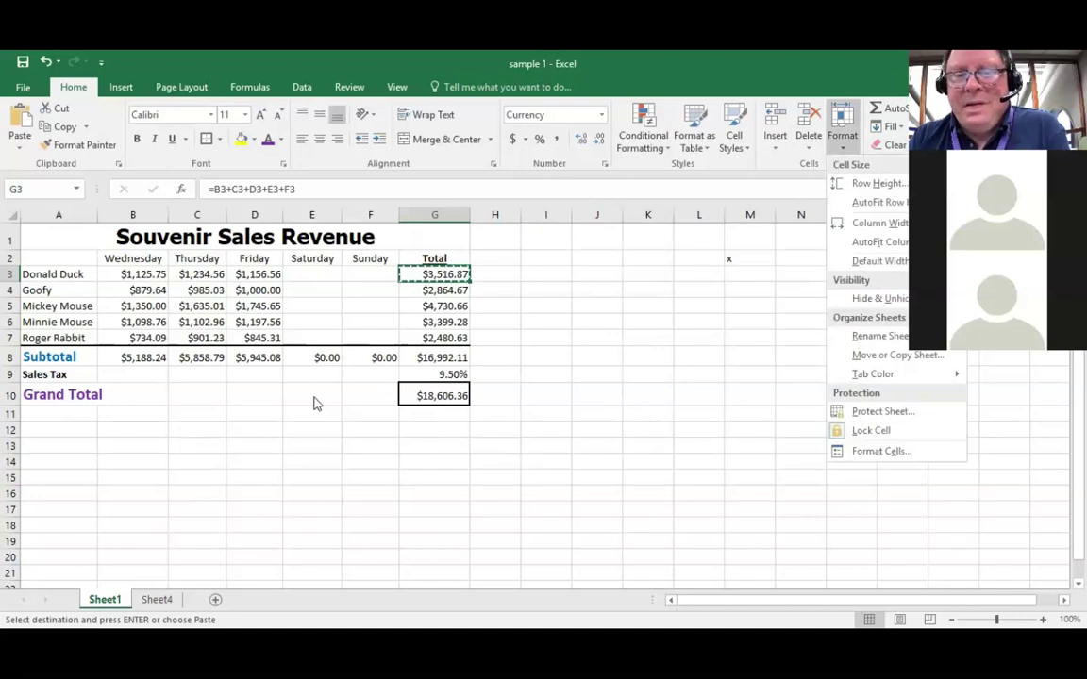
click(434, 395)
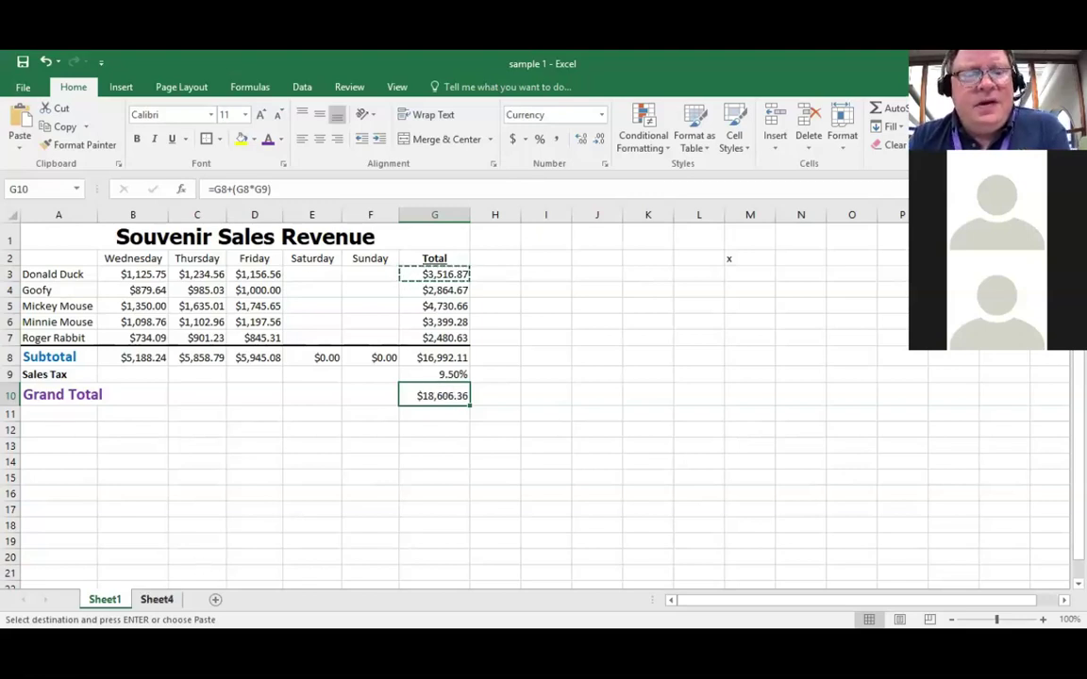
click(156, 599)
Step: Switch from Sheet1 to Sheet4 to view the pasted formula, then back to Sheet1
click(104, 599)
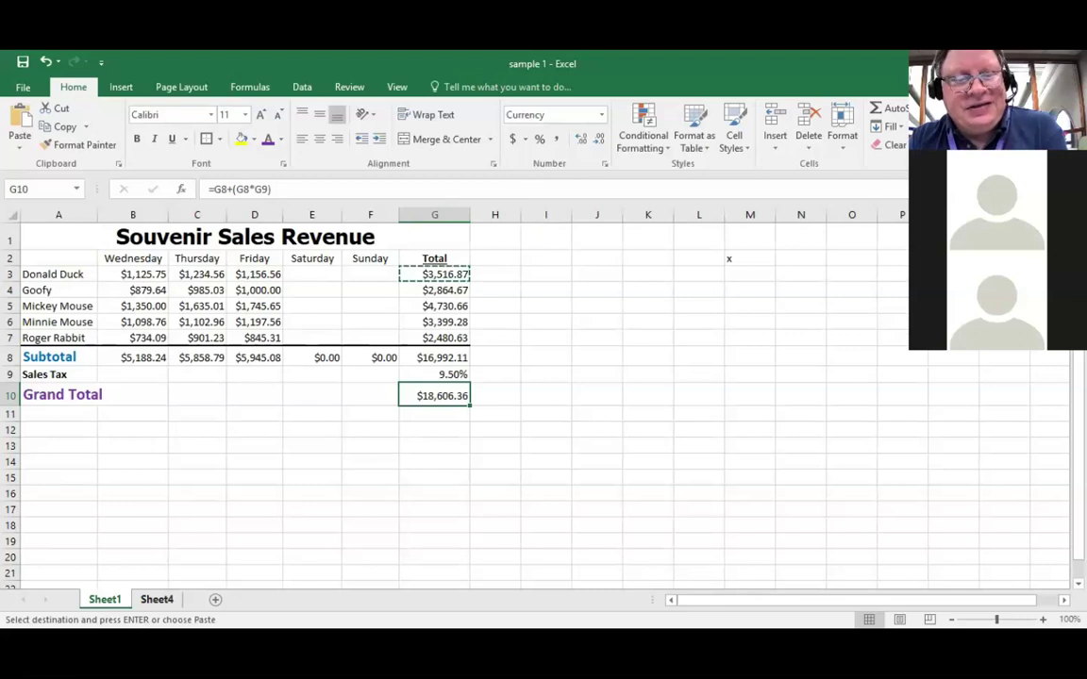
click(156, 599)
click(104, 599)
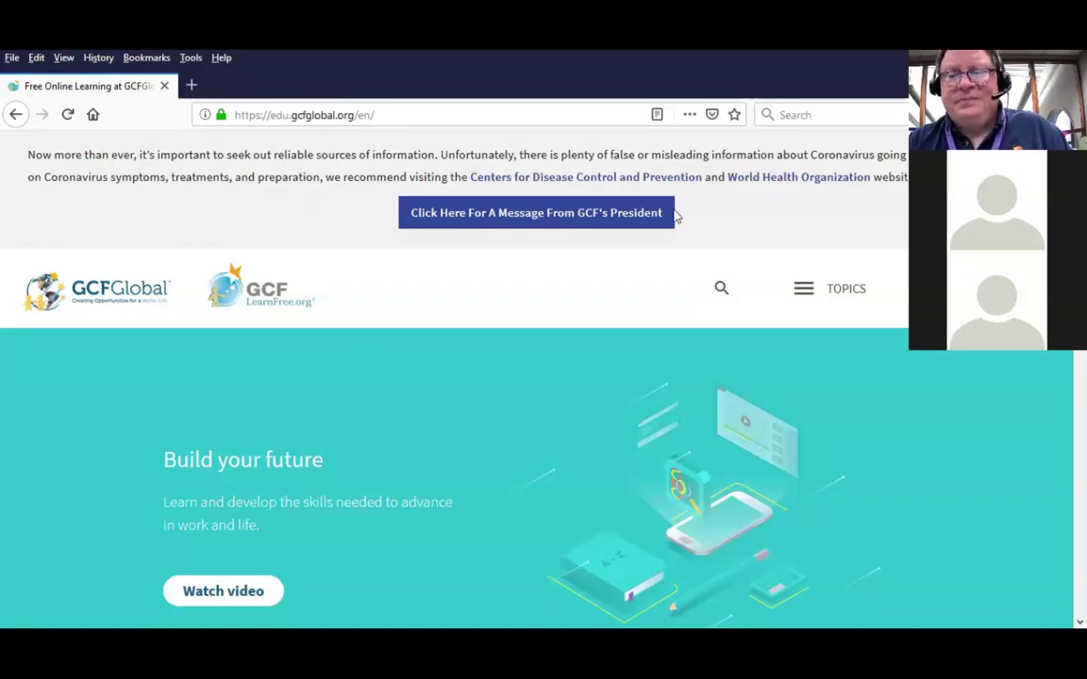
Step: Open GCFGlobal's All Topics page and browse its tutorial categories, from Computers and Office to Job Search
scroll(934, 450, down, 3)
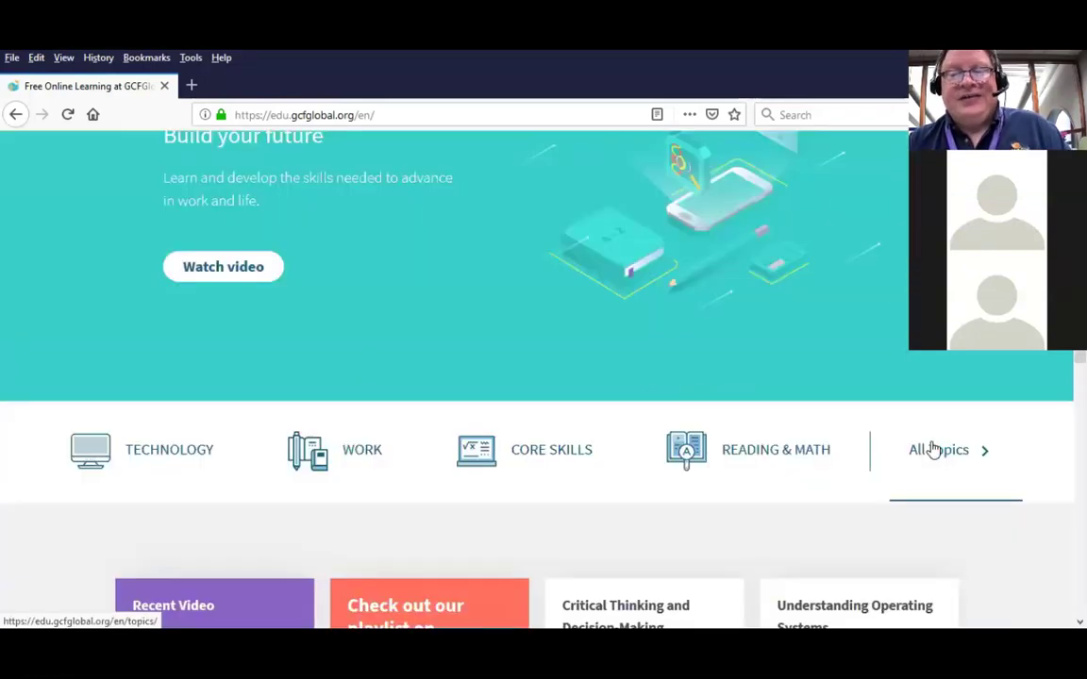
click(933, 449)
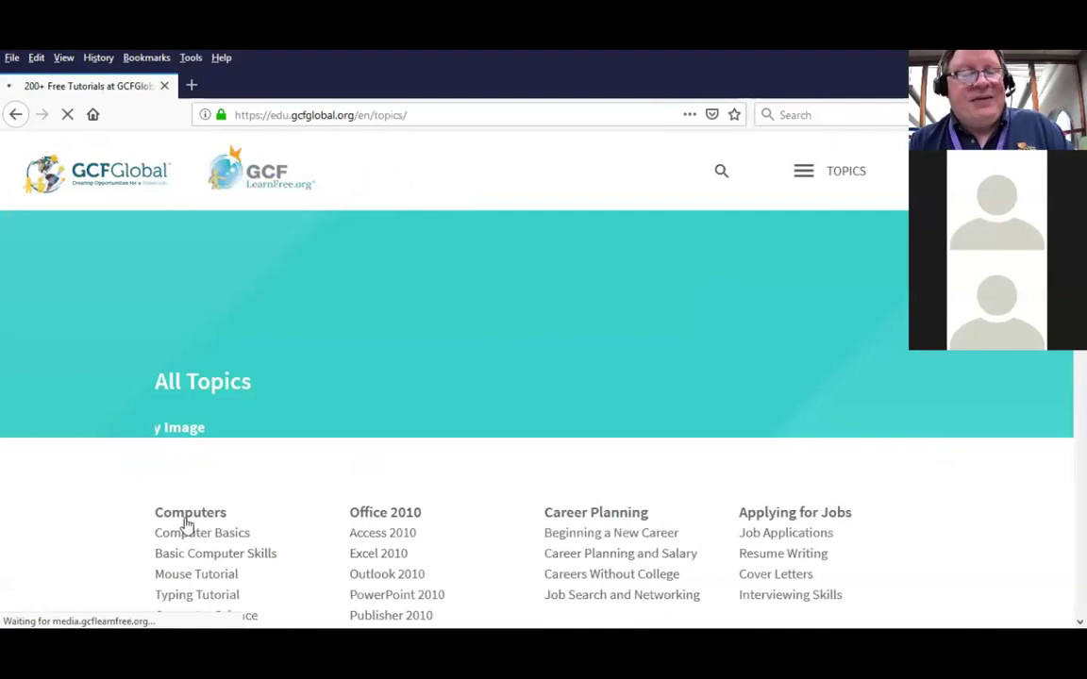
scroll(188, 525, down, 3)
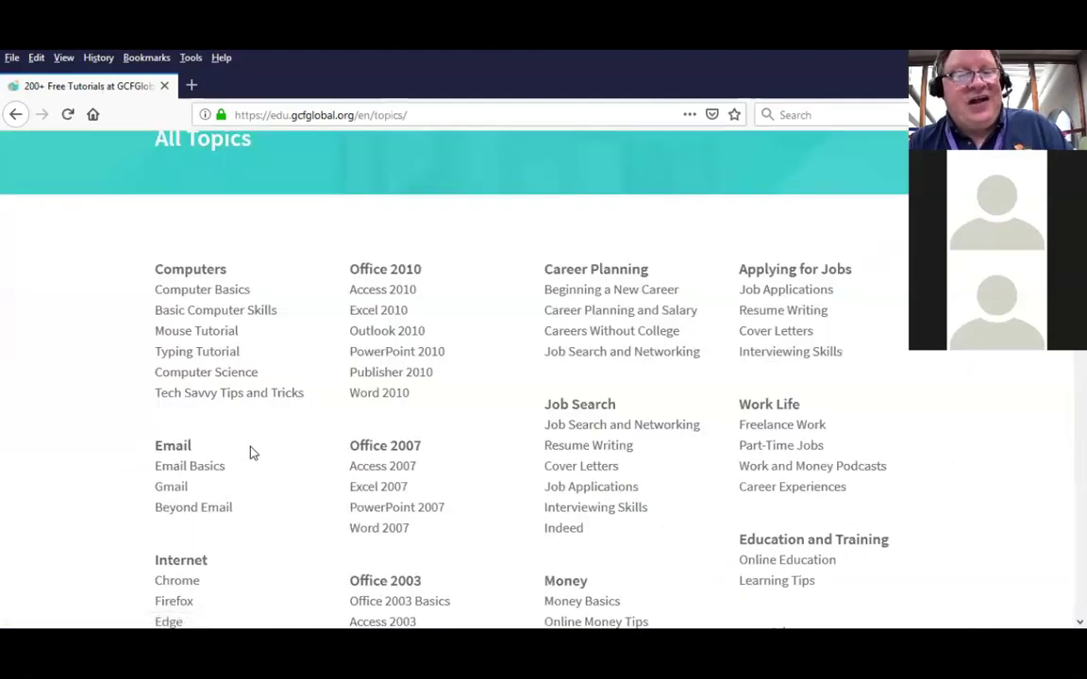
scroll(269, 444, down, 2)
scroll(424, 406, down, 1)
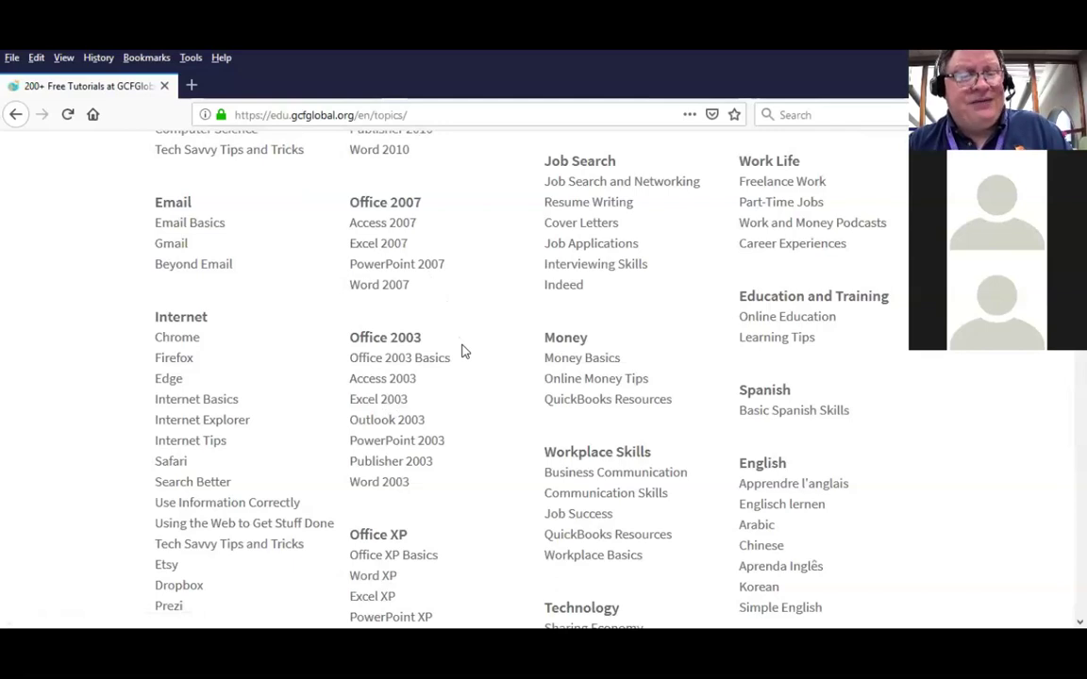
scroll(462, 351, down, 3)
scroll(462, 350, up, 2)
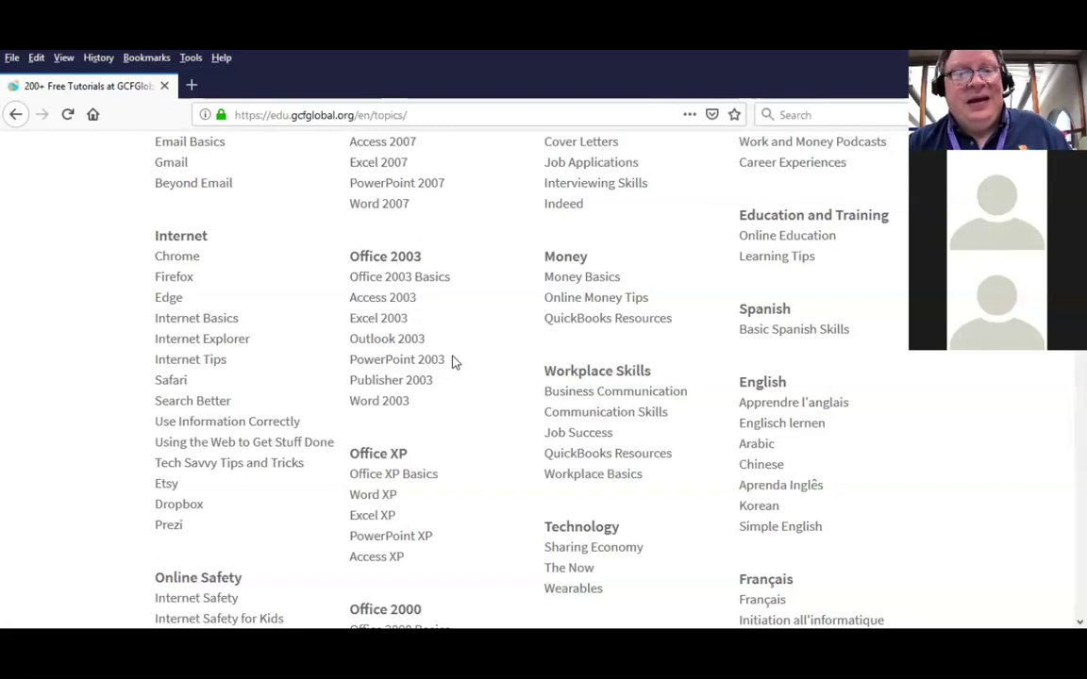
scroll(453, 358, up, 5)
scroll(453, 361, up, 3)
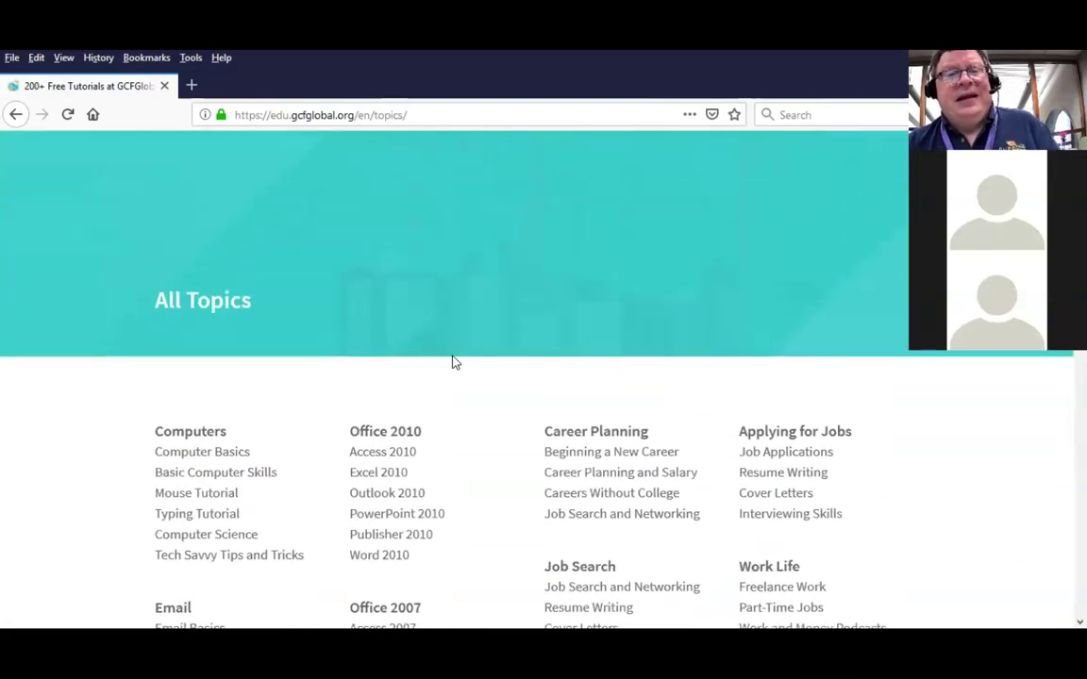
scroll(453, 362, up, 2)
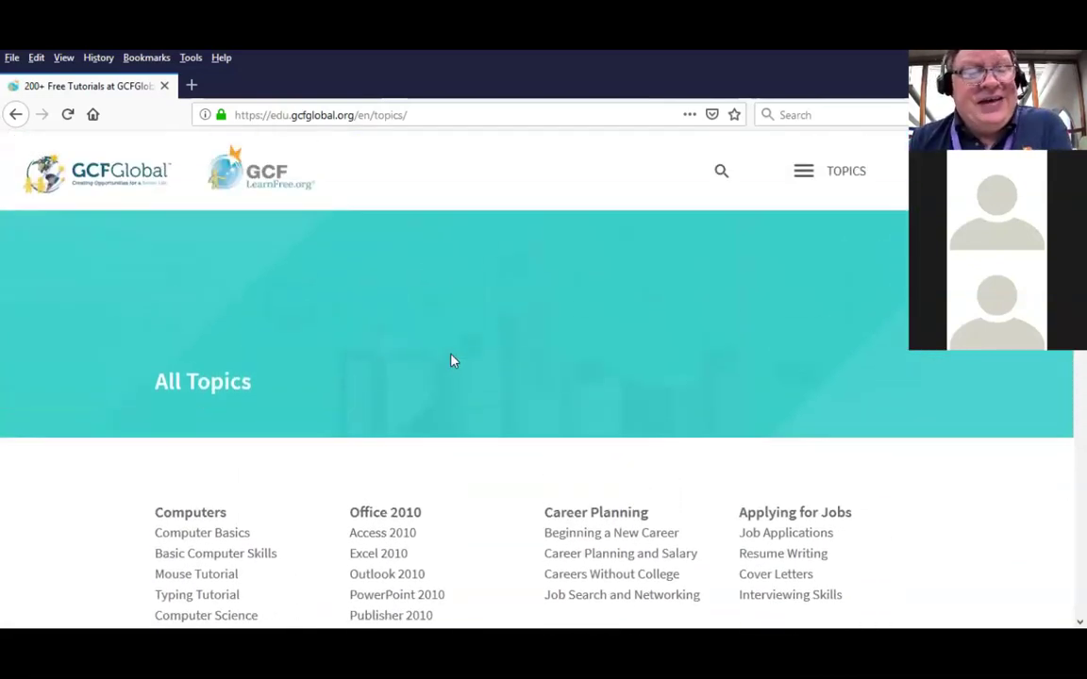